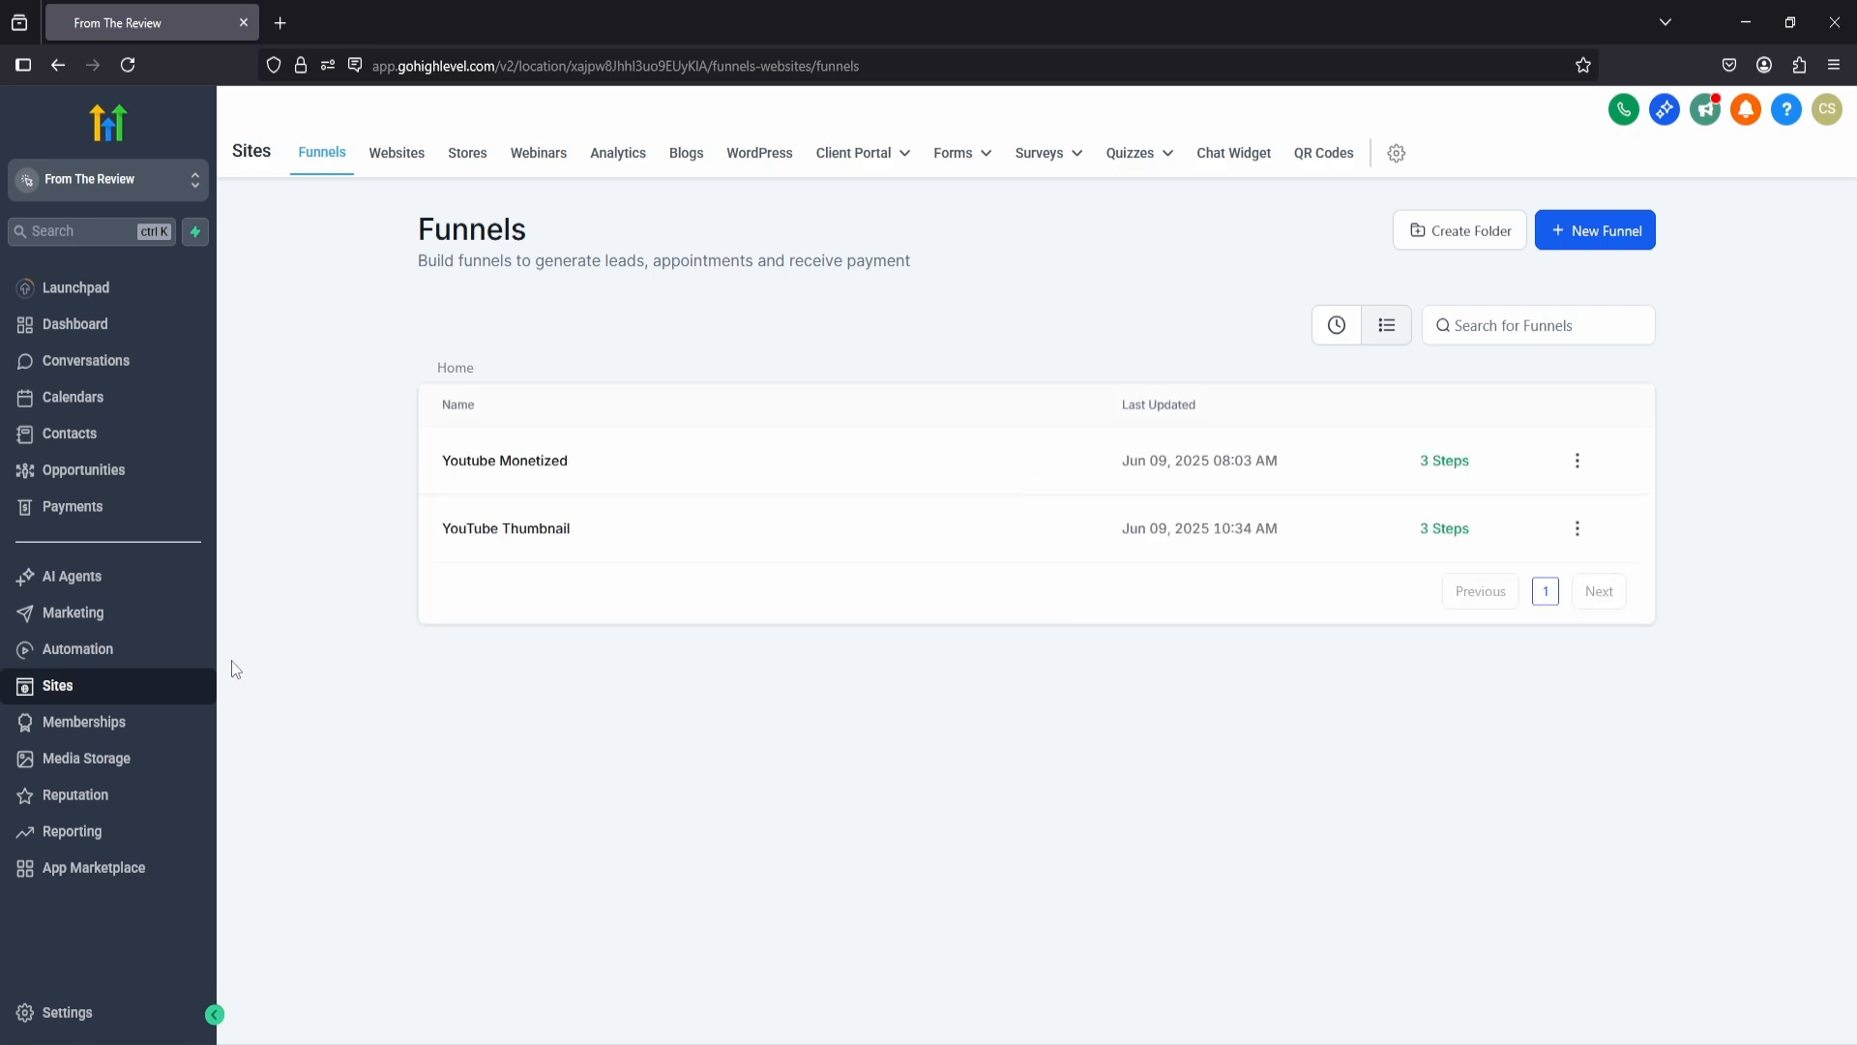
Step: Create a new funnel from blank named "Sending emails"
{"action": "left_click", "coordinate": [1588, 240]}
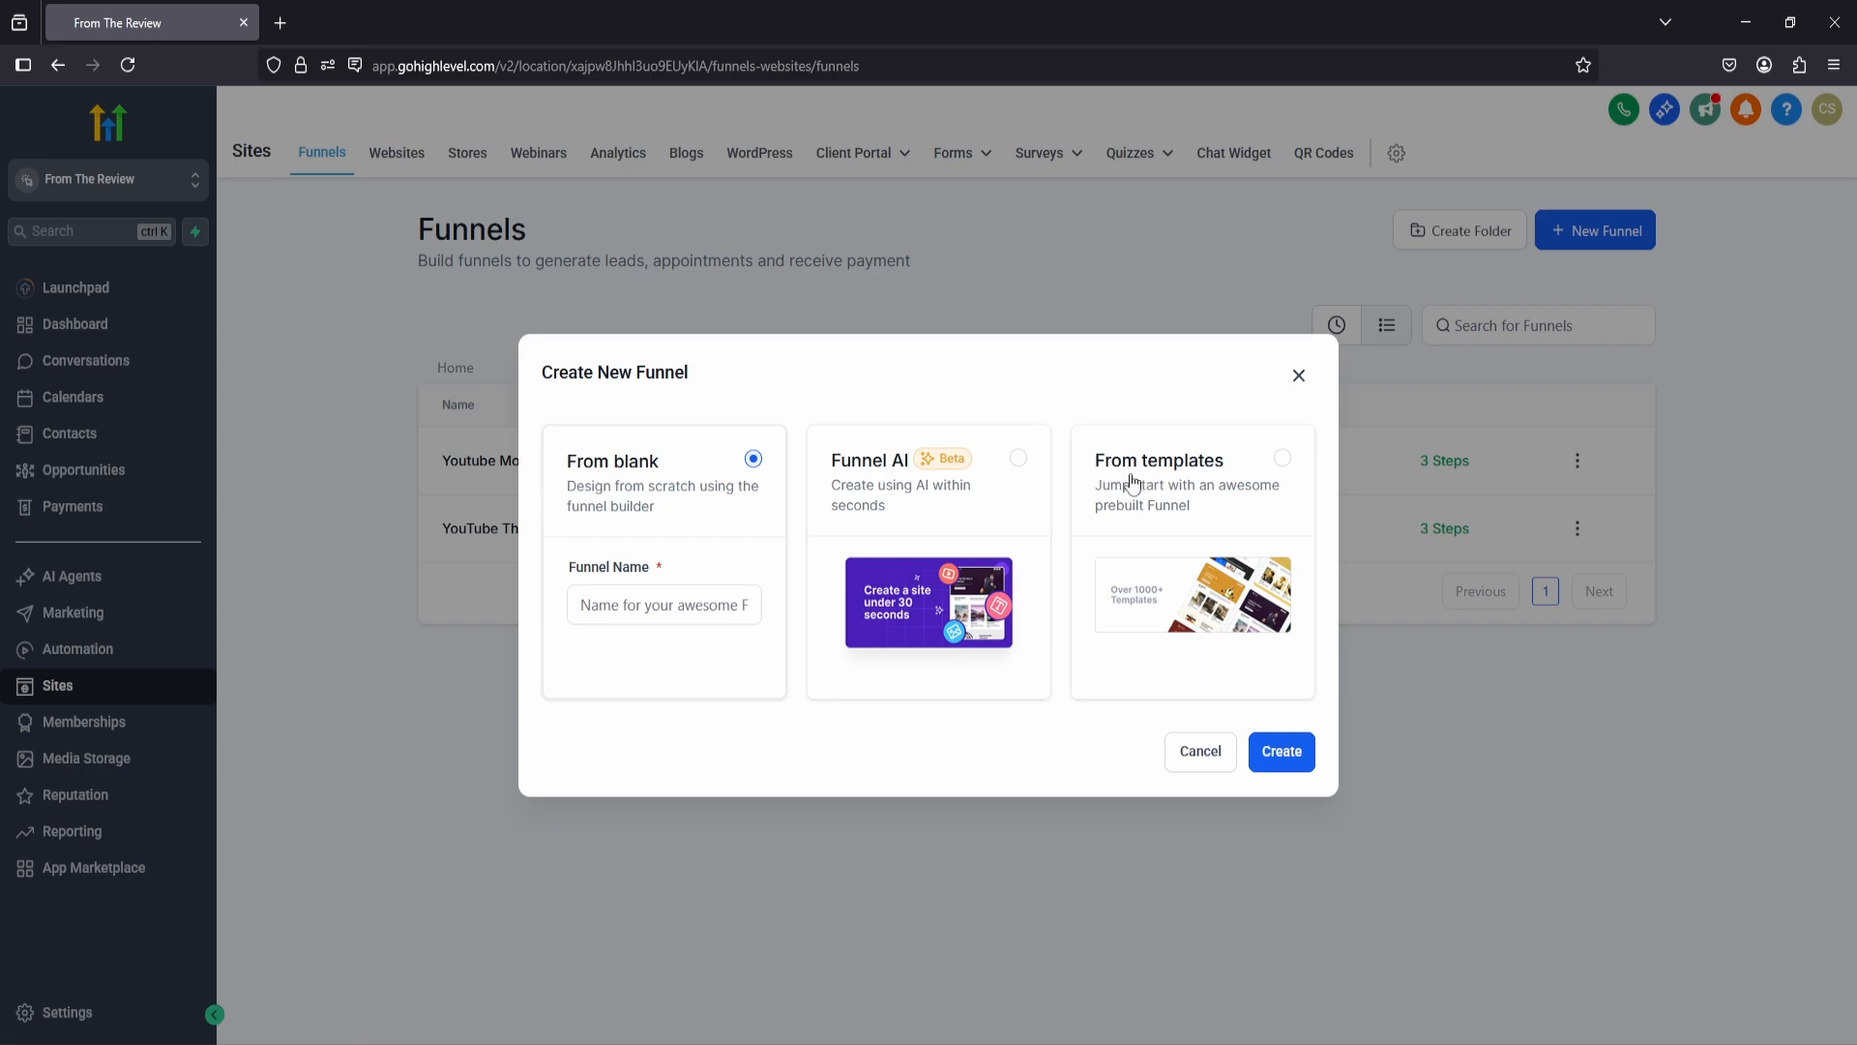
{"action": "left_click", "coordinate": [629, 610]}
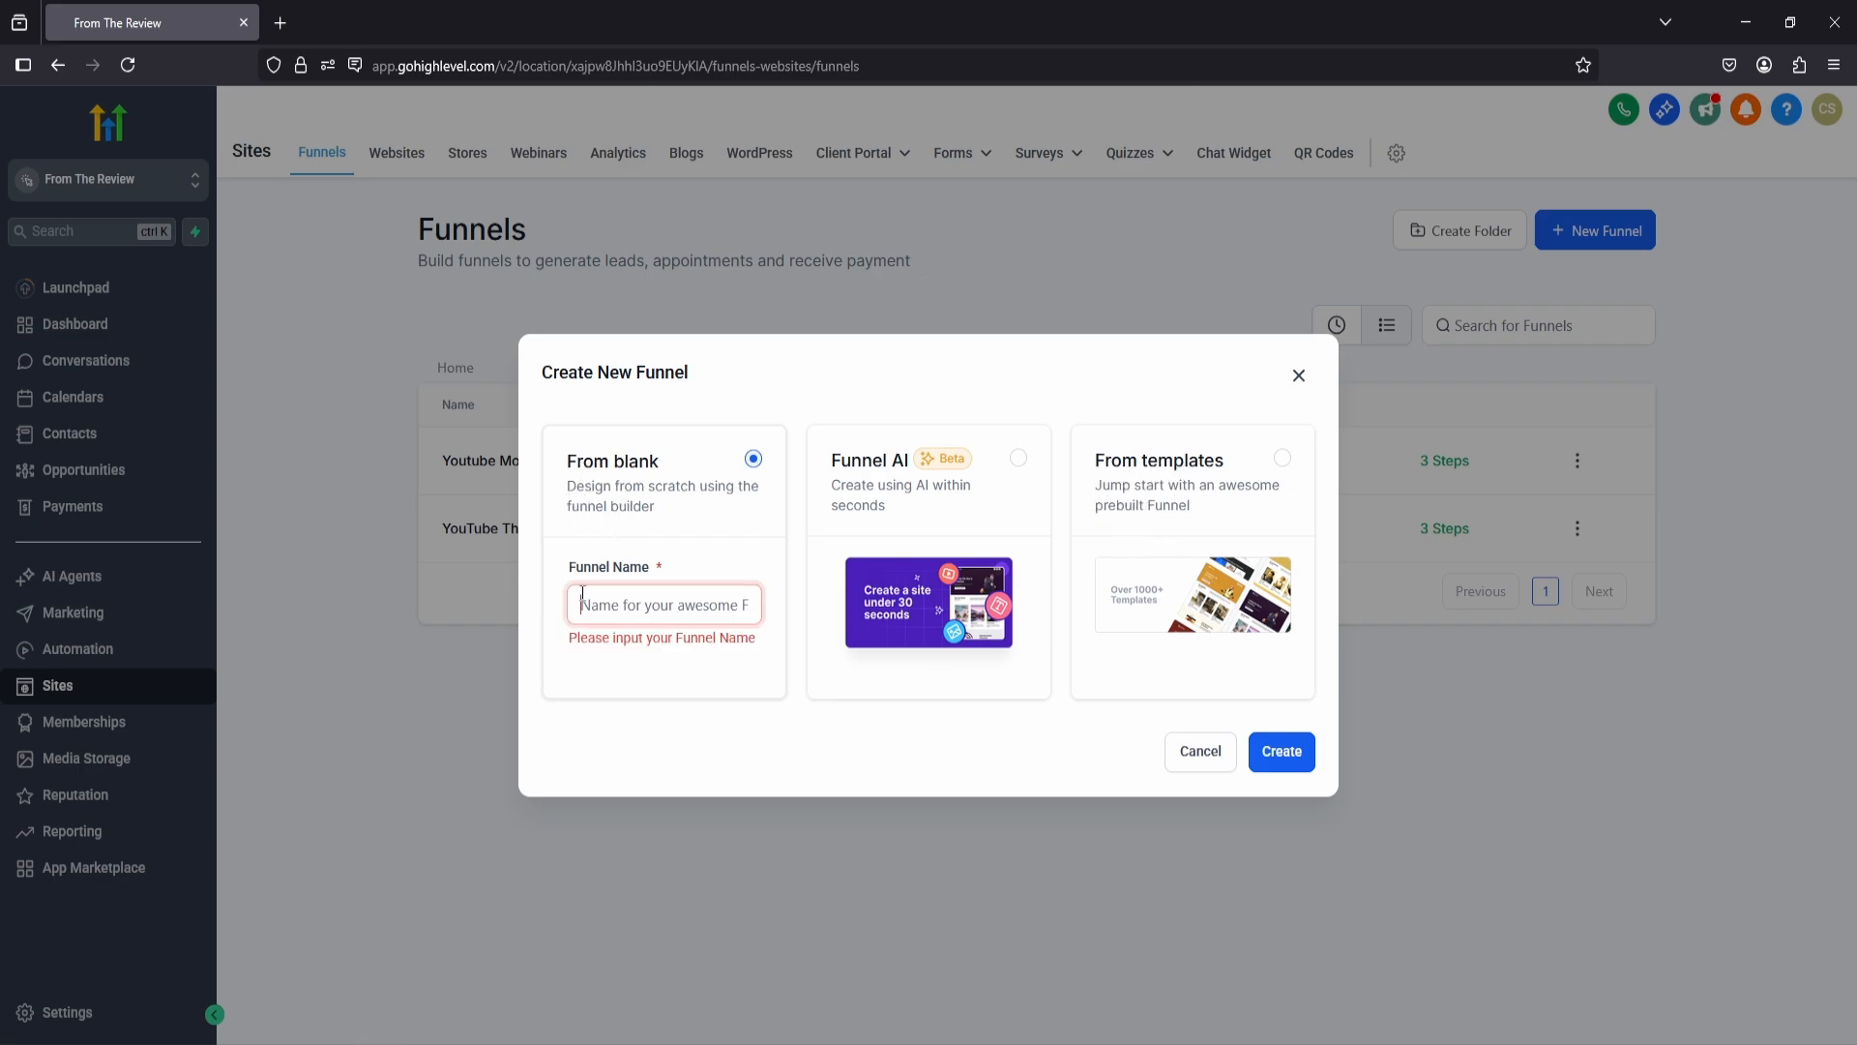
{"action": "type", "text": "Sending emails"}
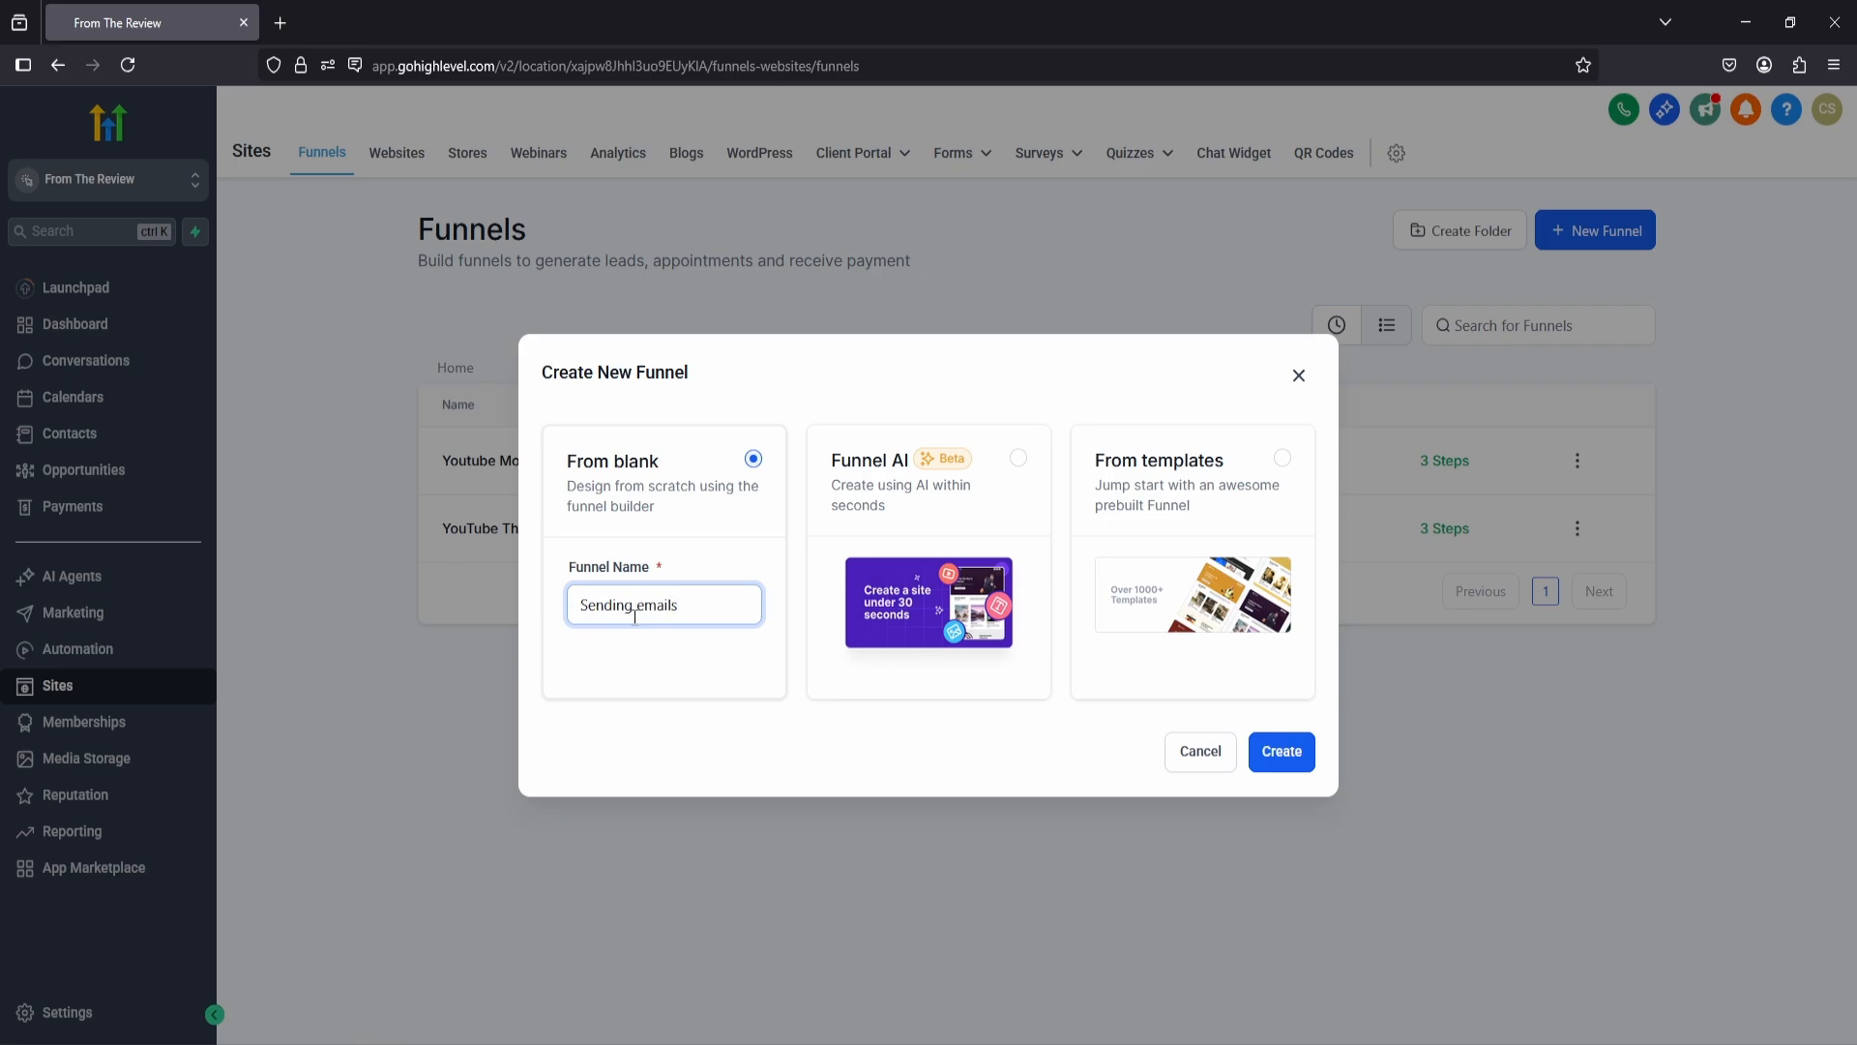
{"action": "left_click", "coordinate": [1277, 756]}
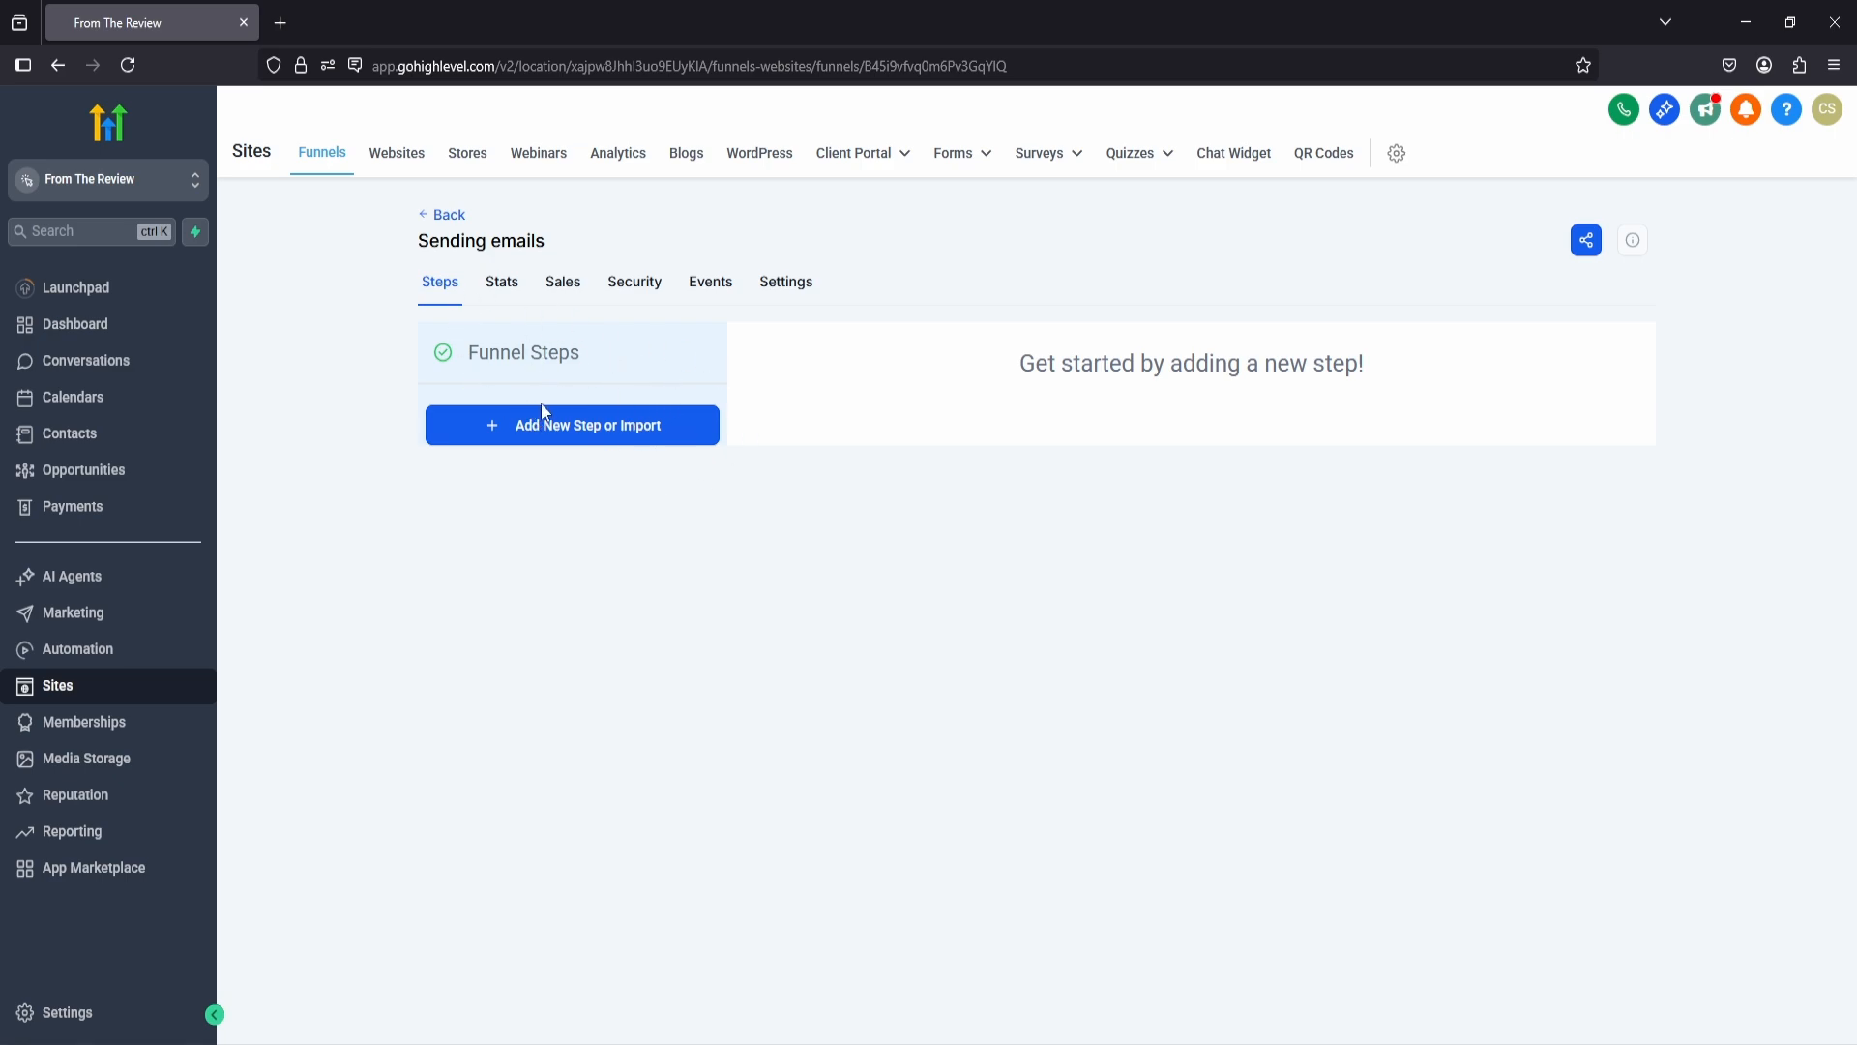
Step: Add a funnel step with the page name "emails form"
{"action": "left_click", "coordinate": [600, 433]}
{"action": "left_click", "coordinate": [793, 481]}
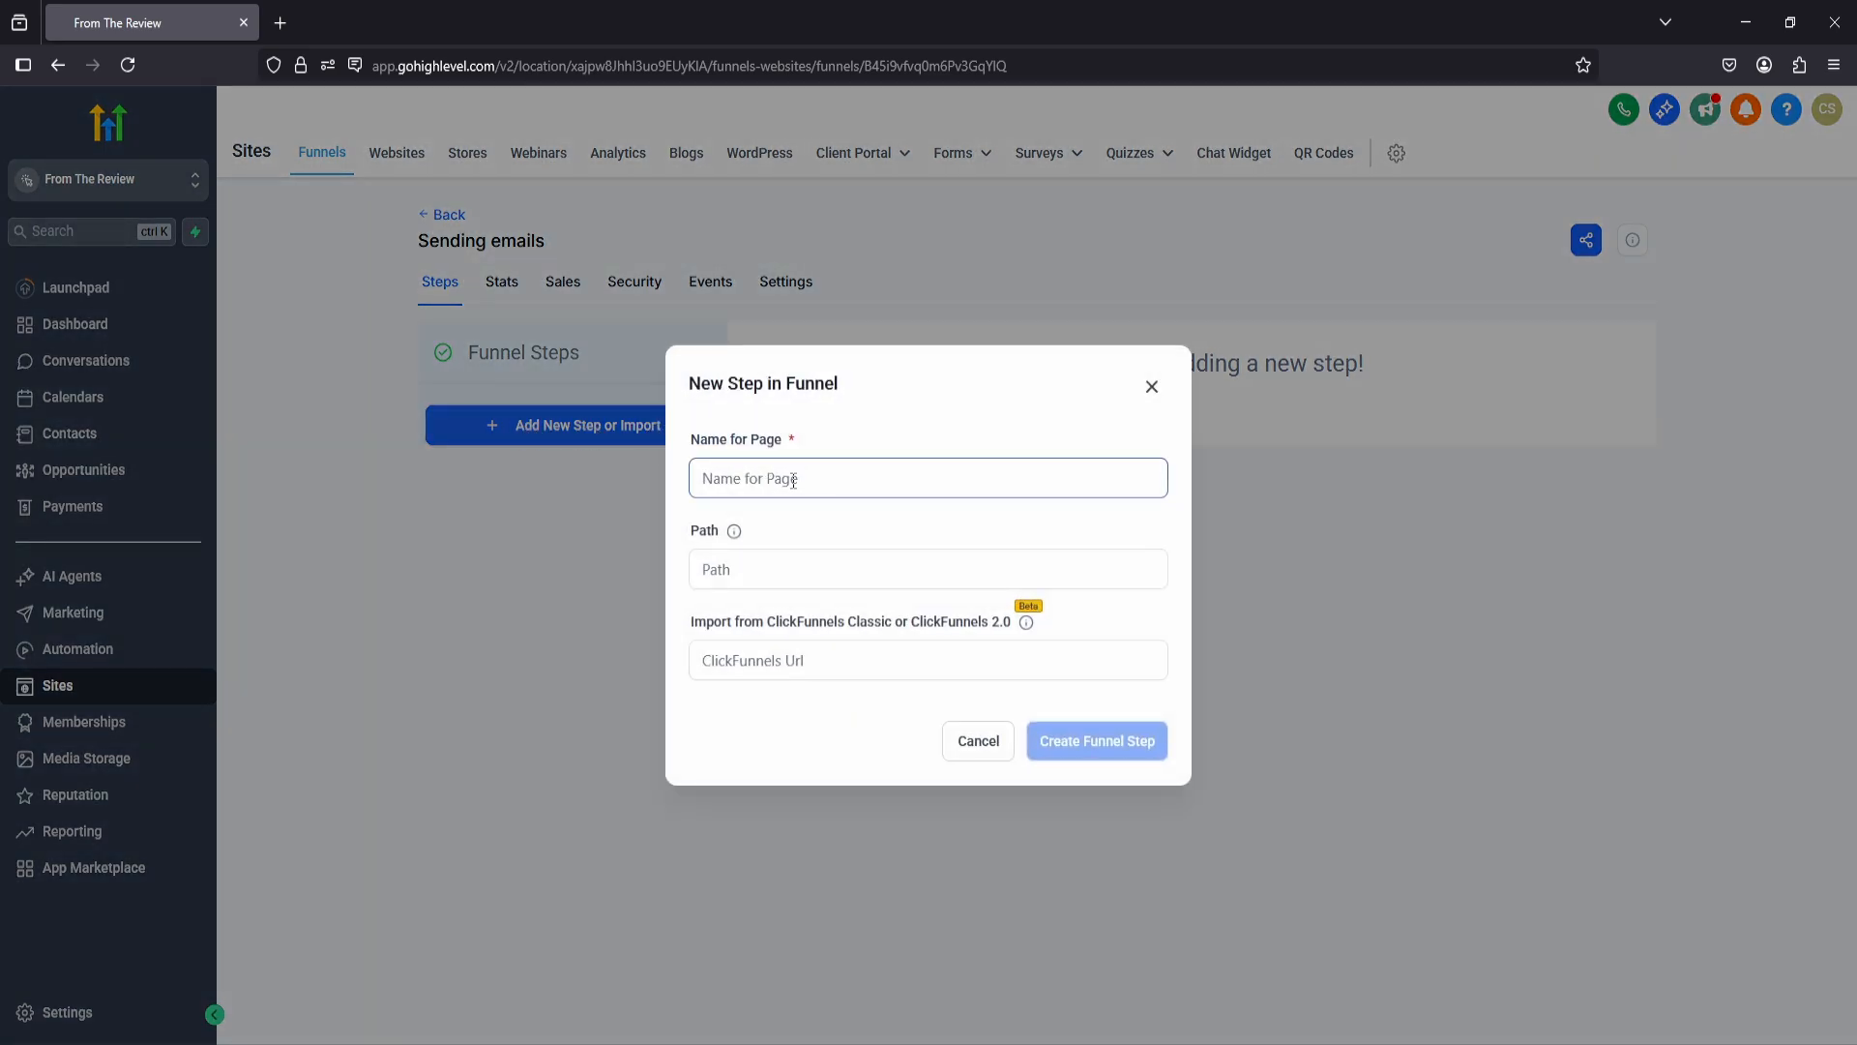
{"action": "type", "text": "emails form"}
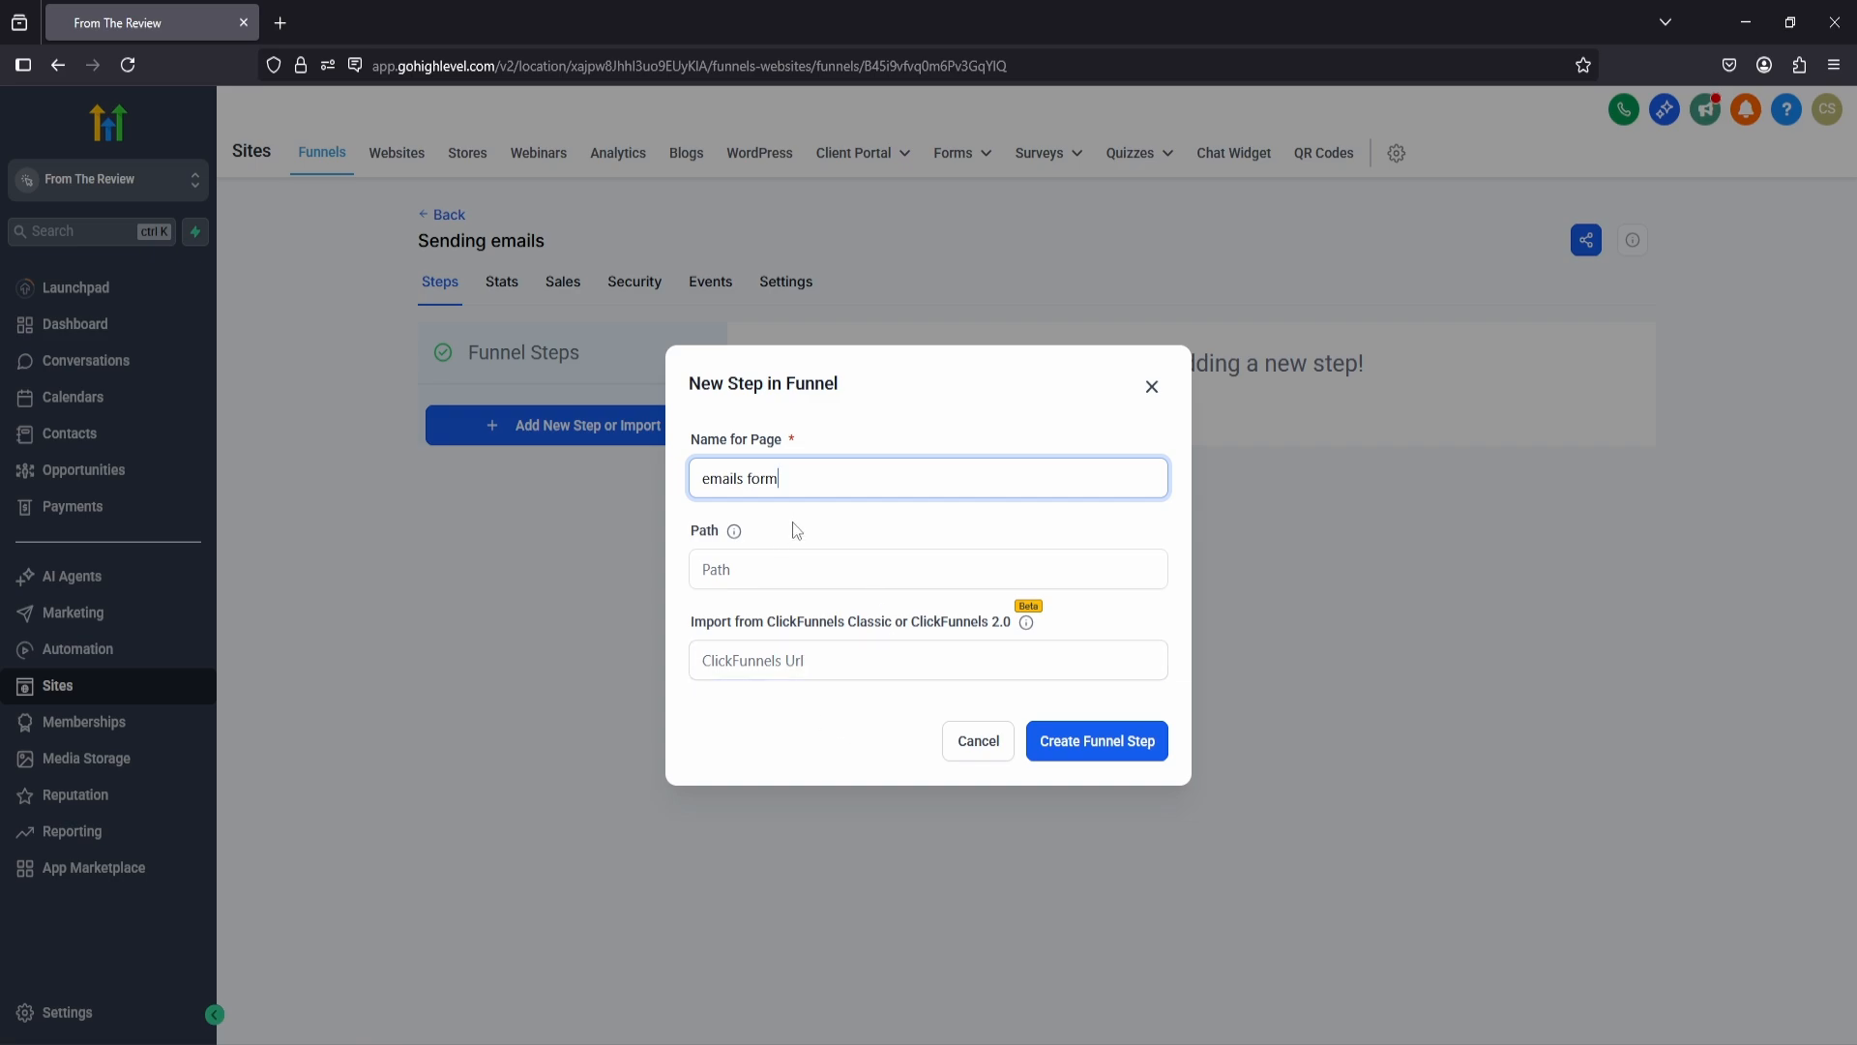
{"action": "left_click", "coordinate": [1088, 742]}
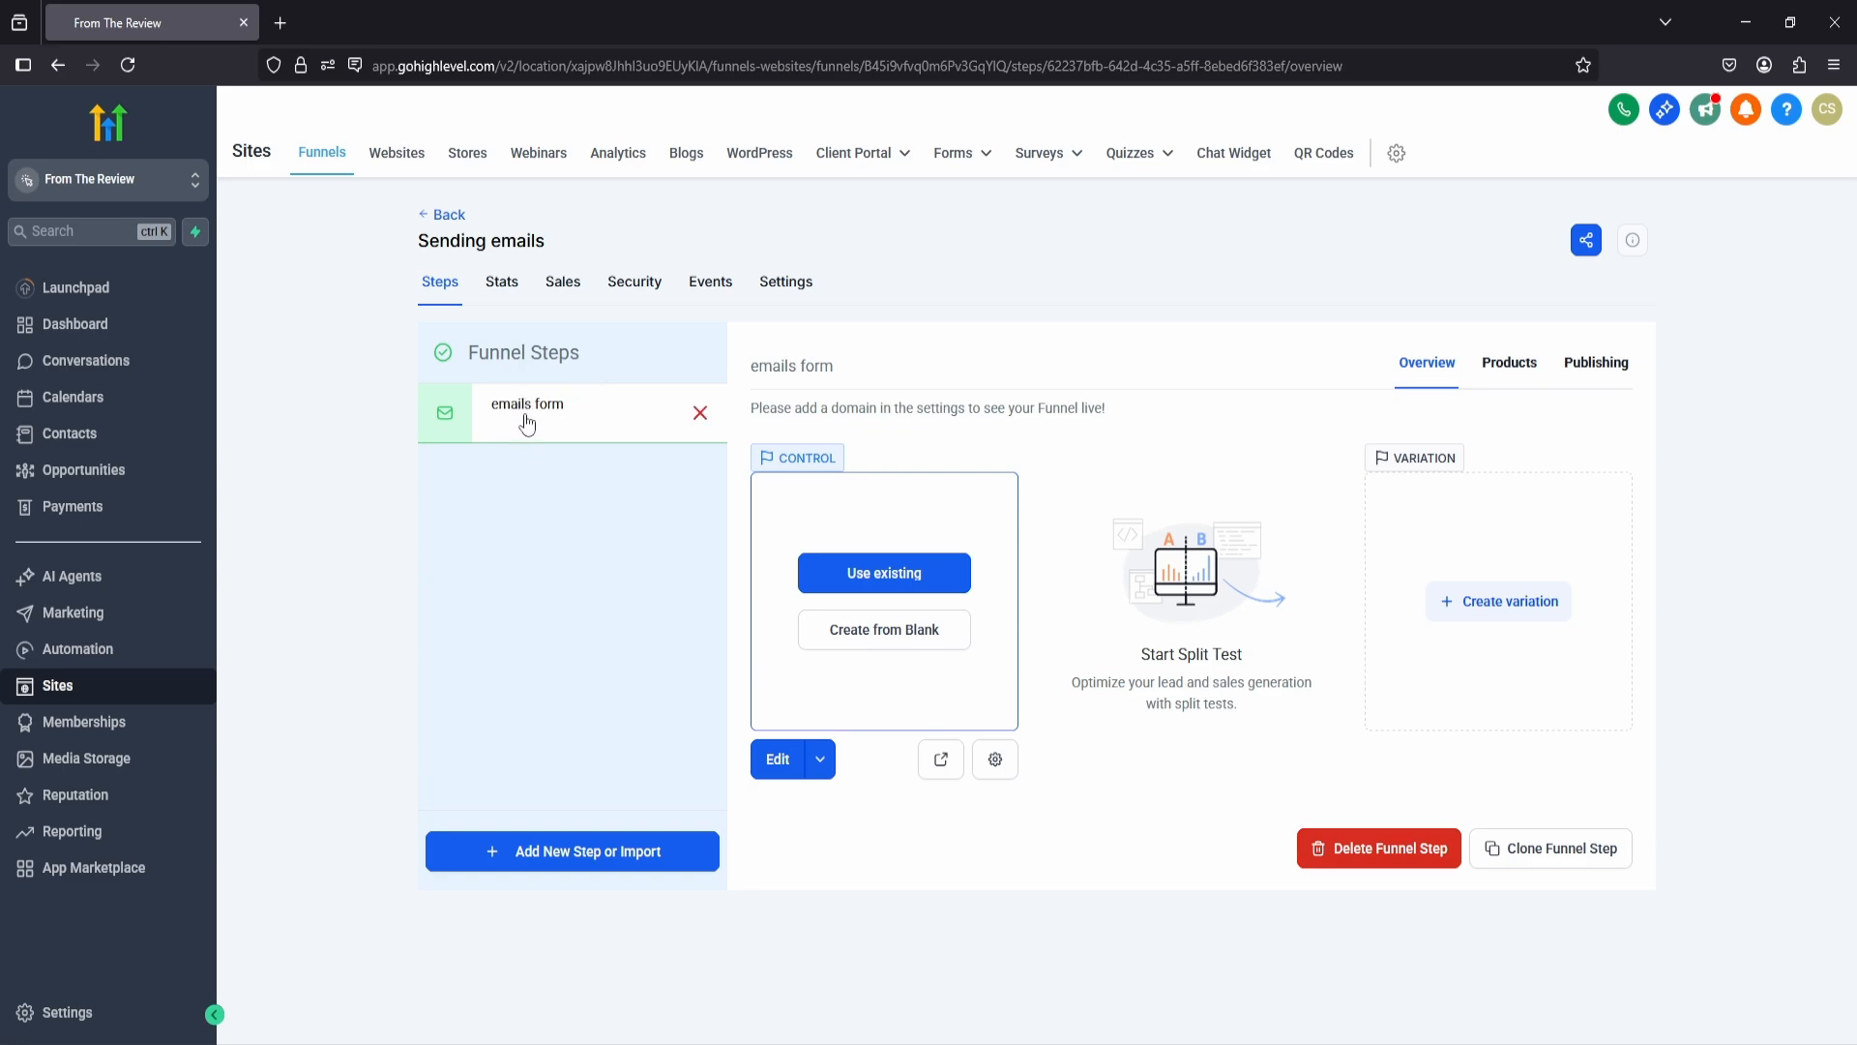
Step: Add another funnel step with the page name "Thank you"
{"action": "left_click", "coordinate": [600, 852]}
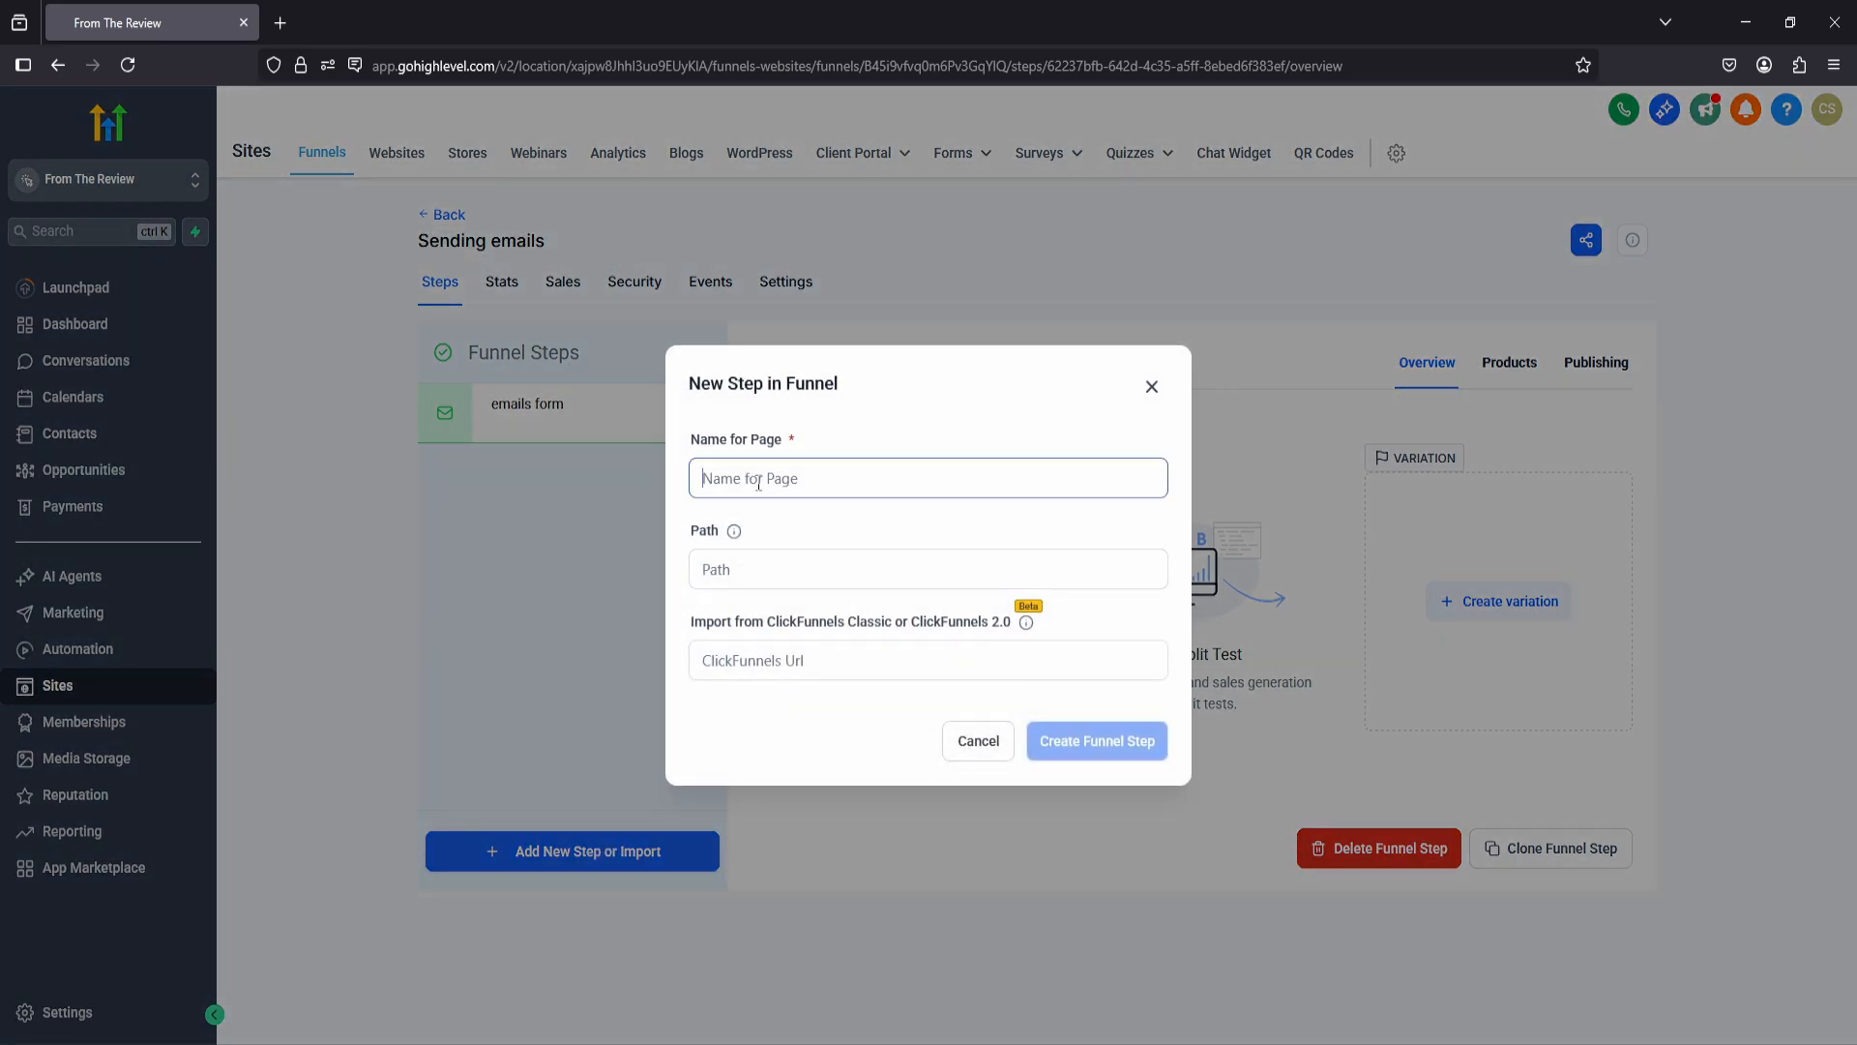
{"action": "type", "text": "Thank you"}
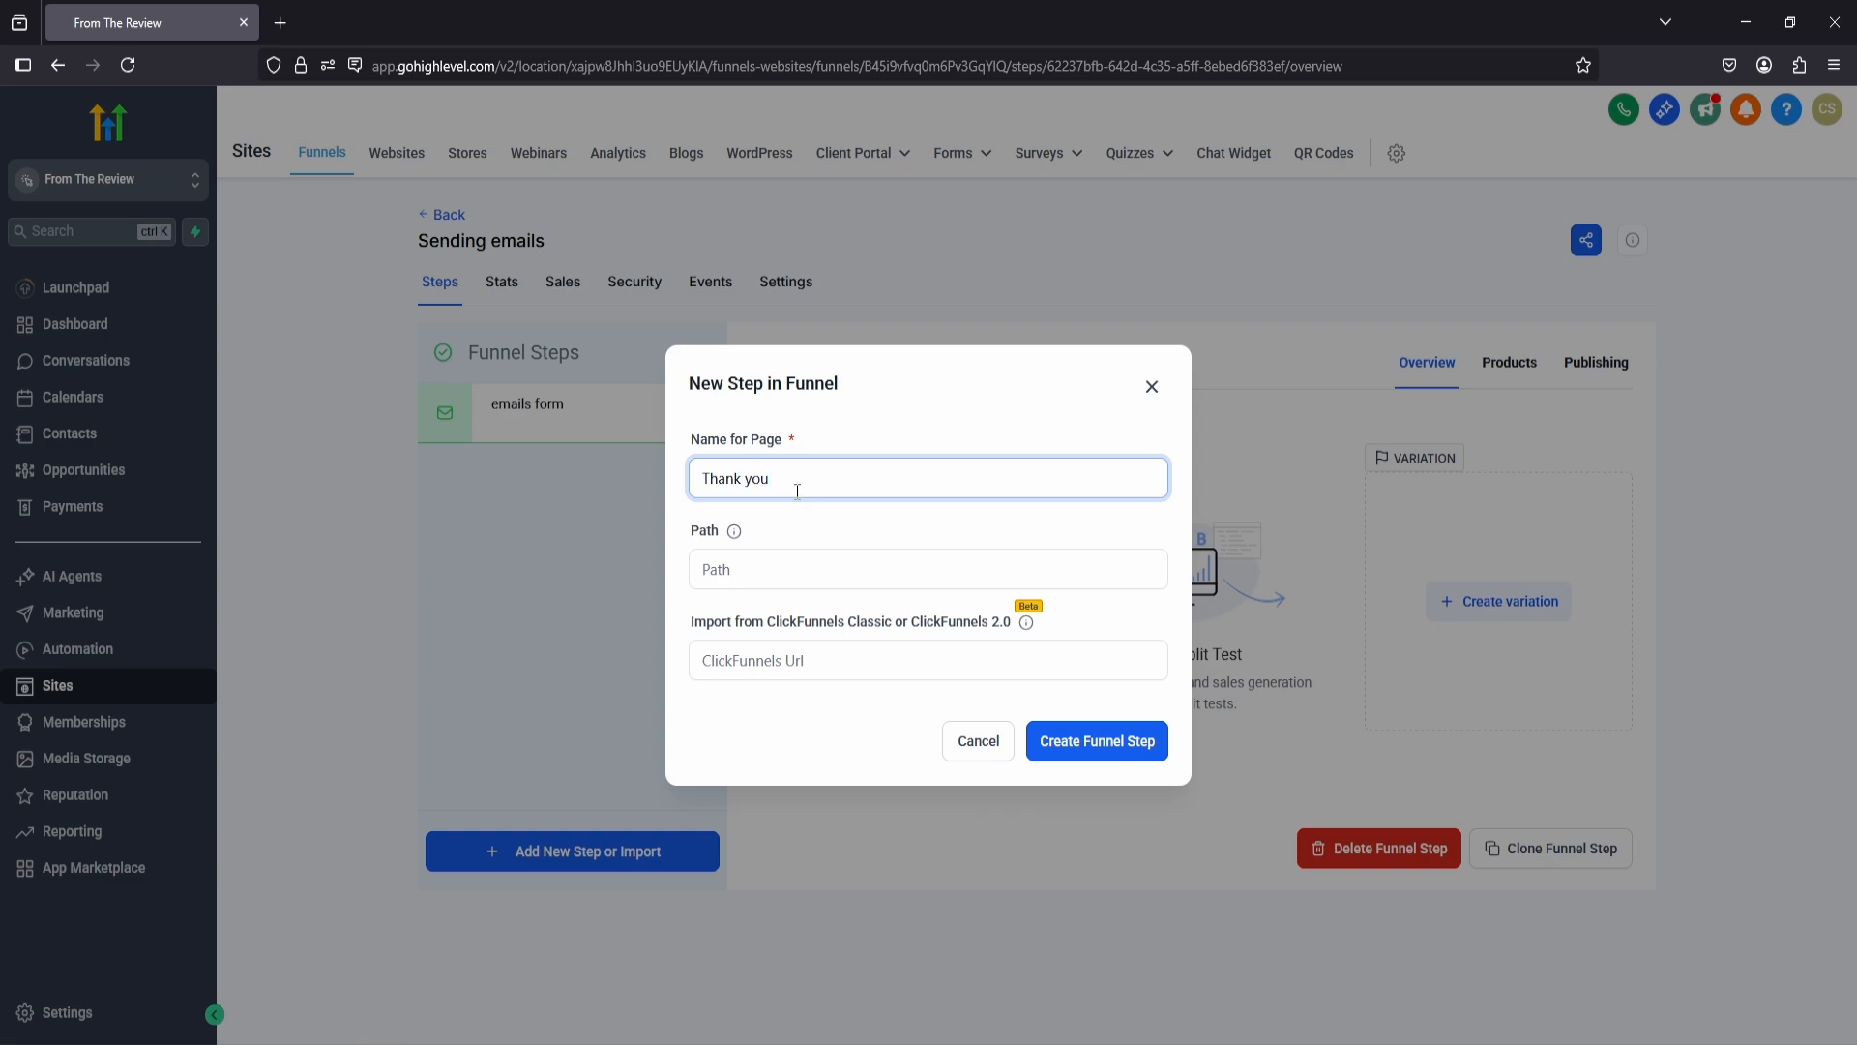
{"action": "left_click", "coordinate": [1073, 745]}
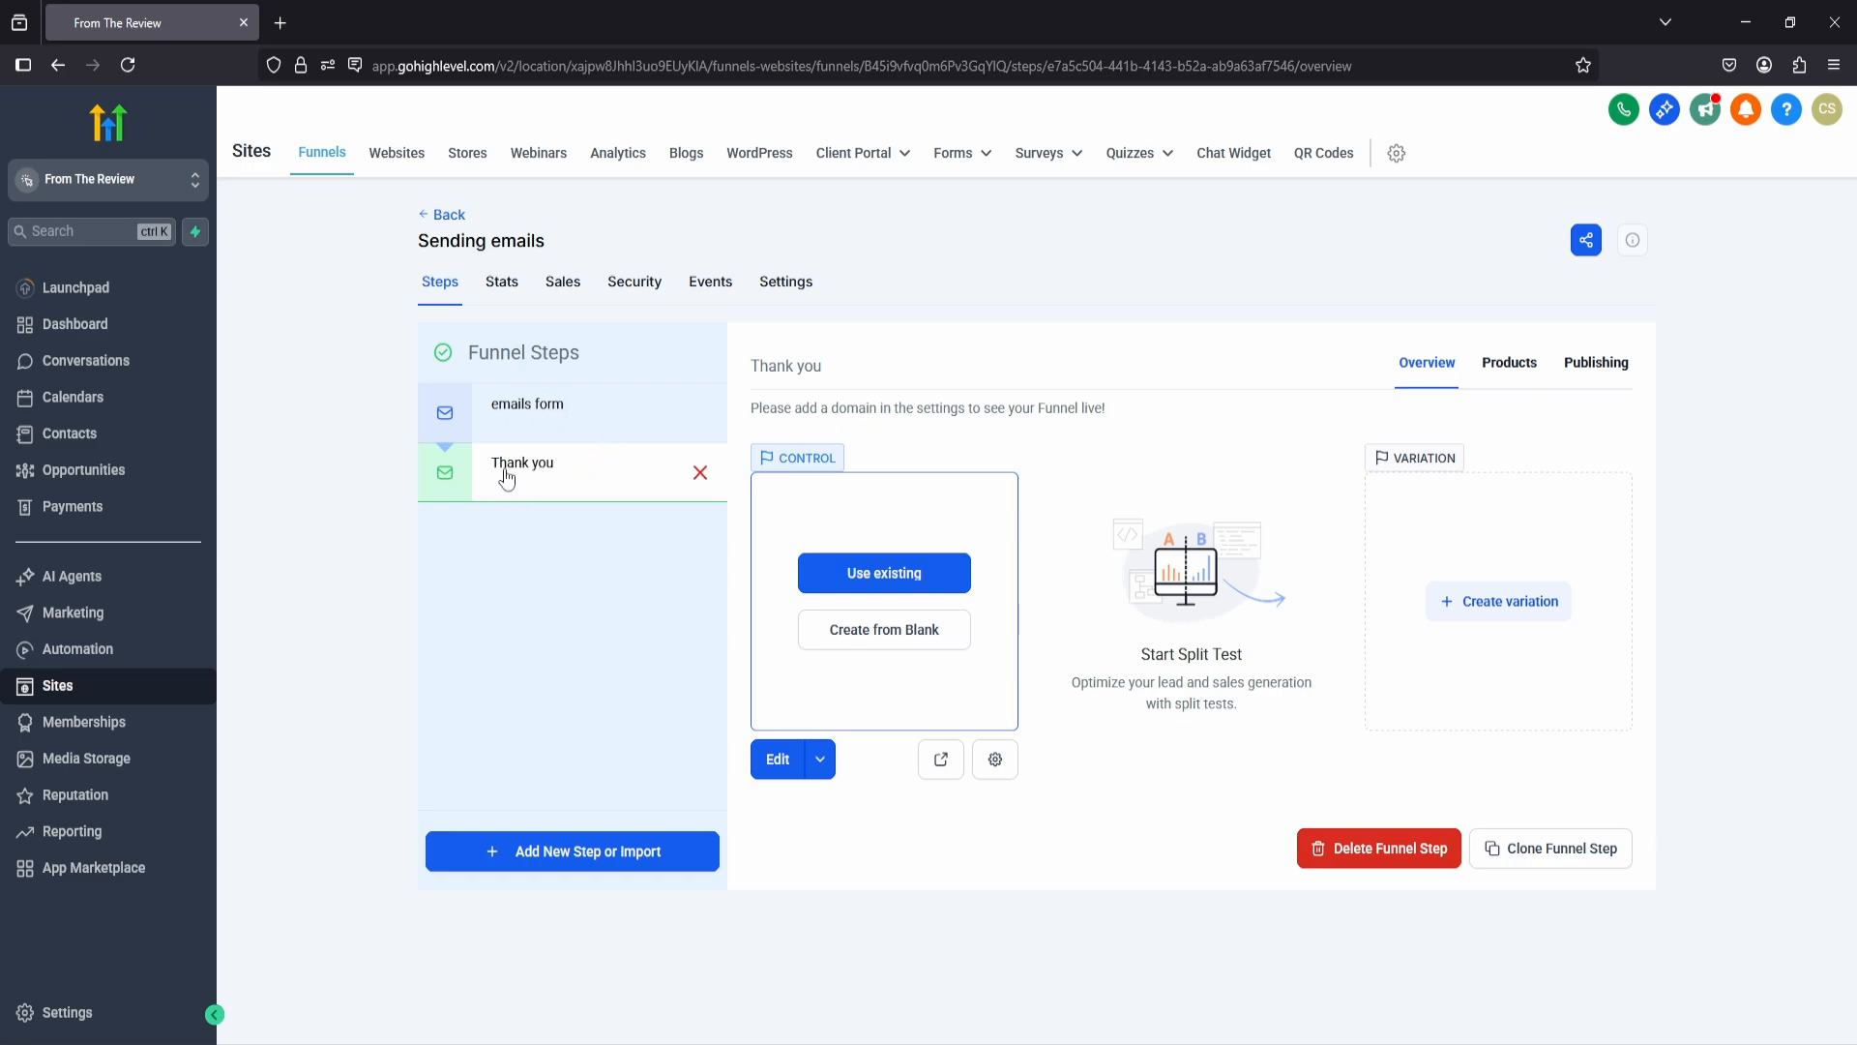
Step: Create the emails form page from blank and place a Full Width section on it
{"action": "left_click", "coordinate": [548, 424]}
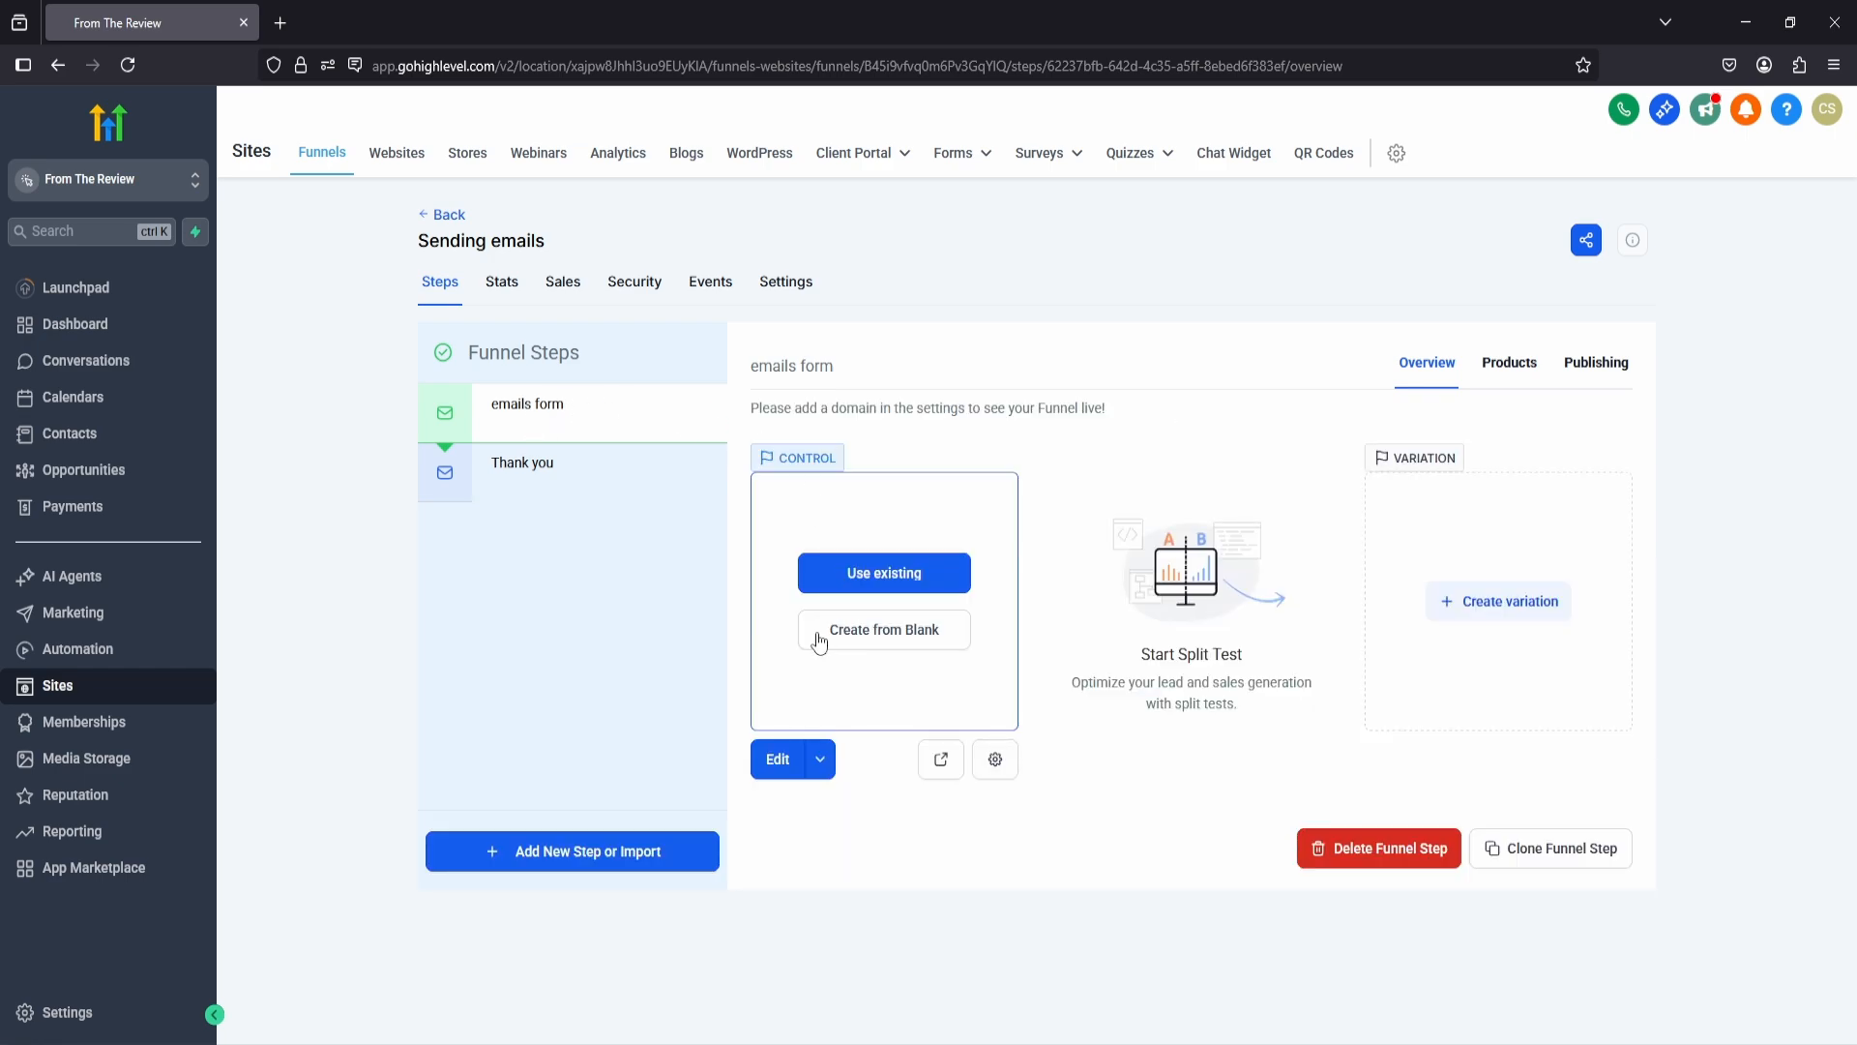
{"action": "left_click", "coordinate": [895, 636]}
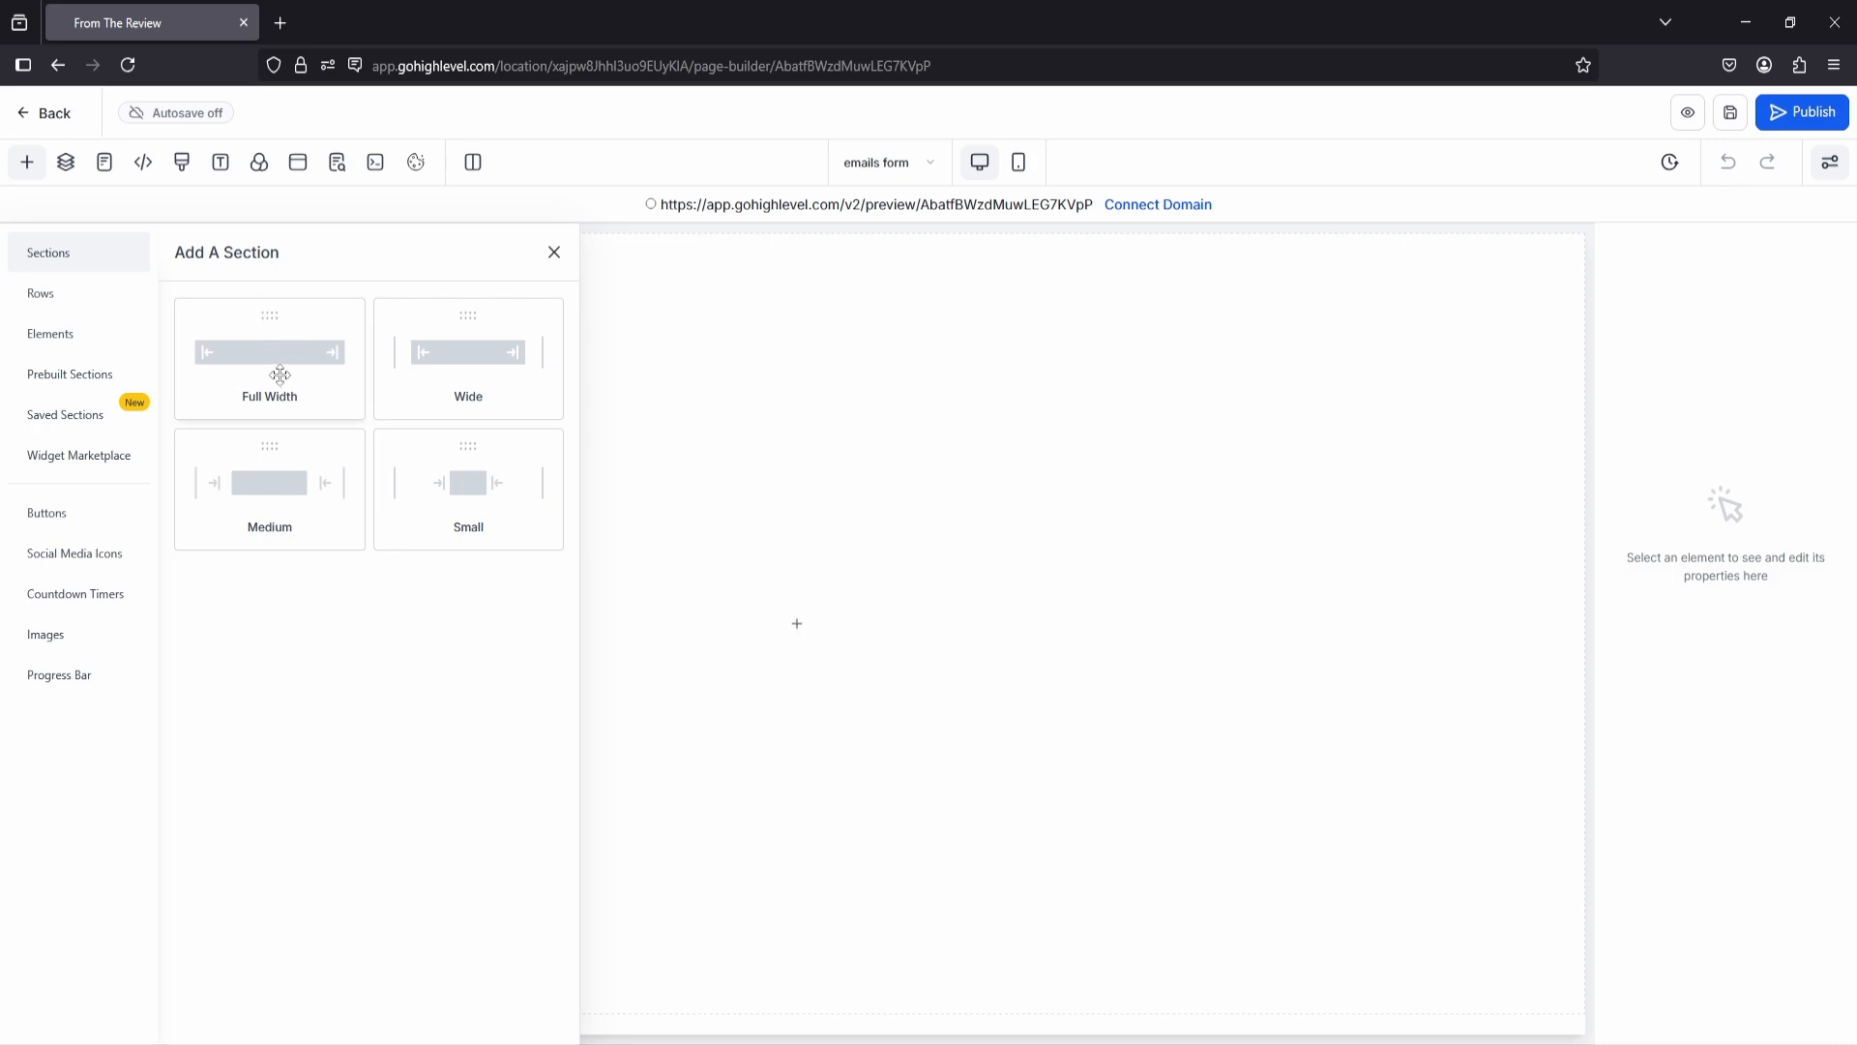
{"action": "left_click_drag", "start_coordinate": [253, 361], "coordinate": [785, 346]}
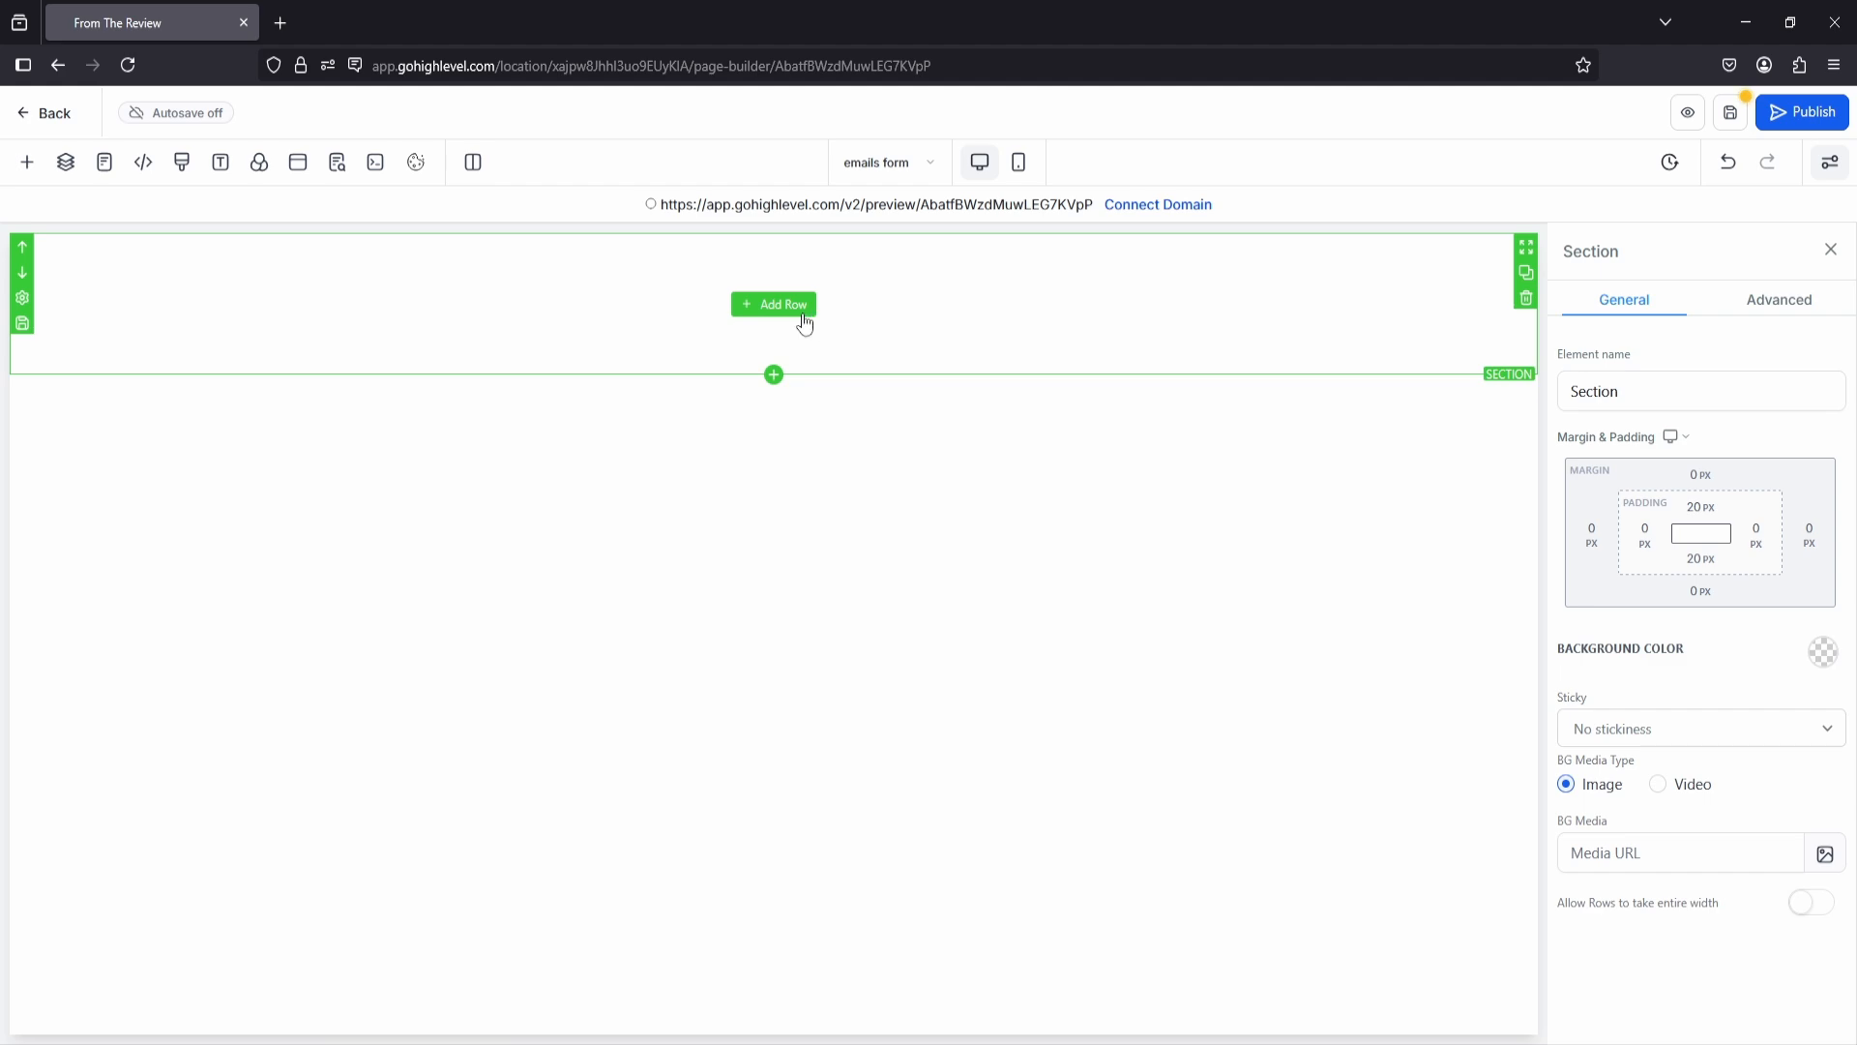
Step: Try the Wide and Small widths on the section, then set its width back to Full
{"action": "left_click", "coordinate": [1741, 312]}
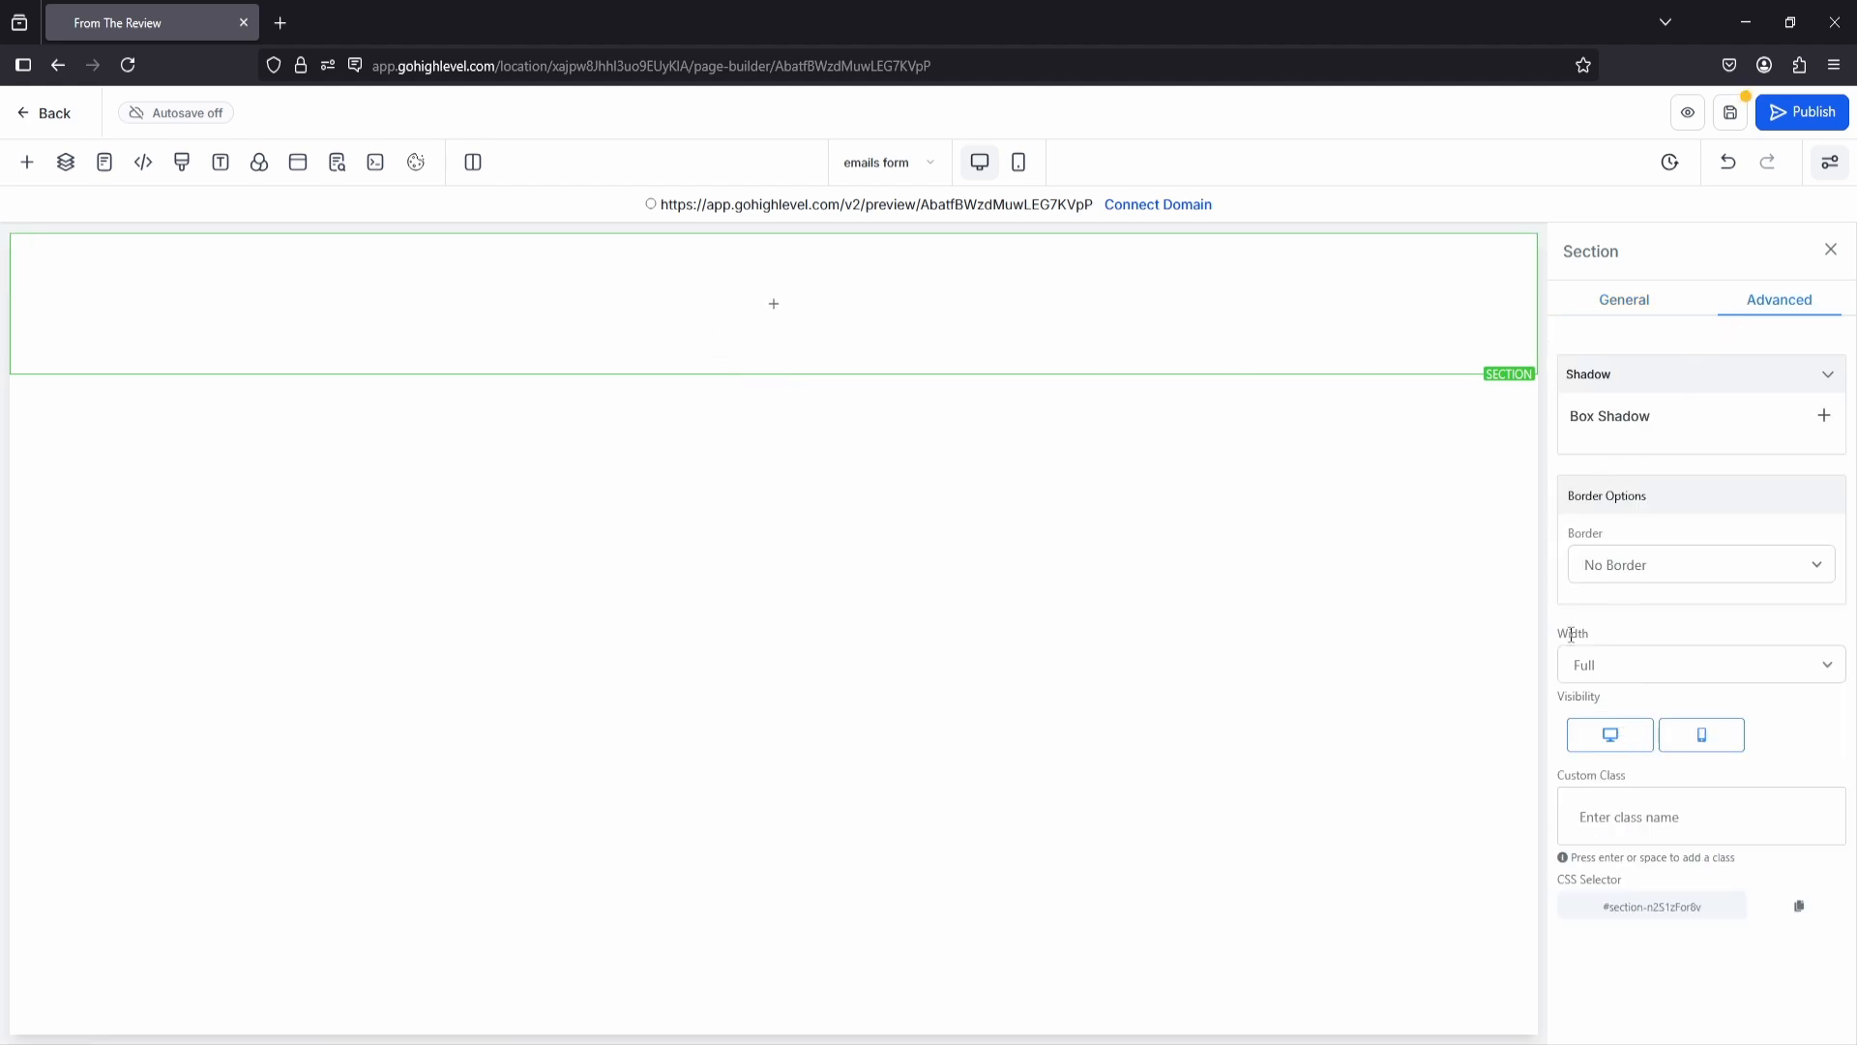
{"action": "left_click", "coordinate": [1601, 671]}
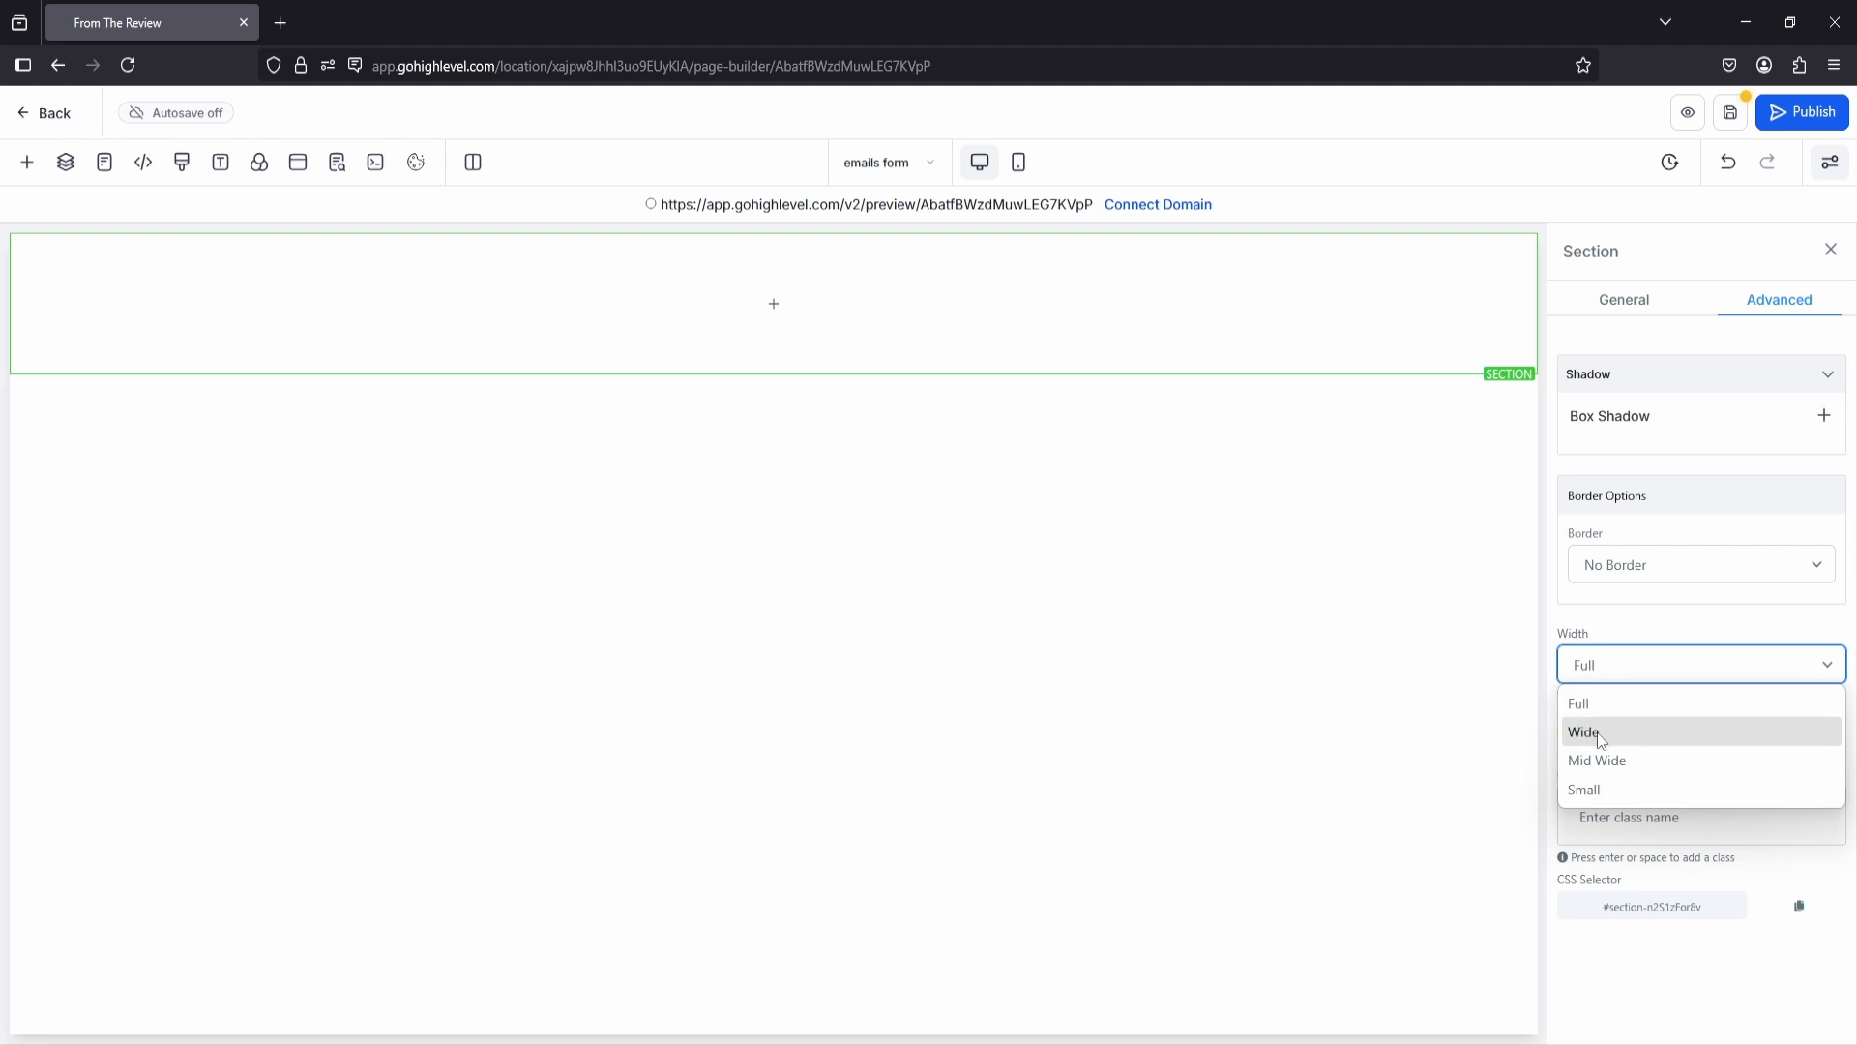
{"action": "left_click", "coordinate": [1612, 729]}
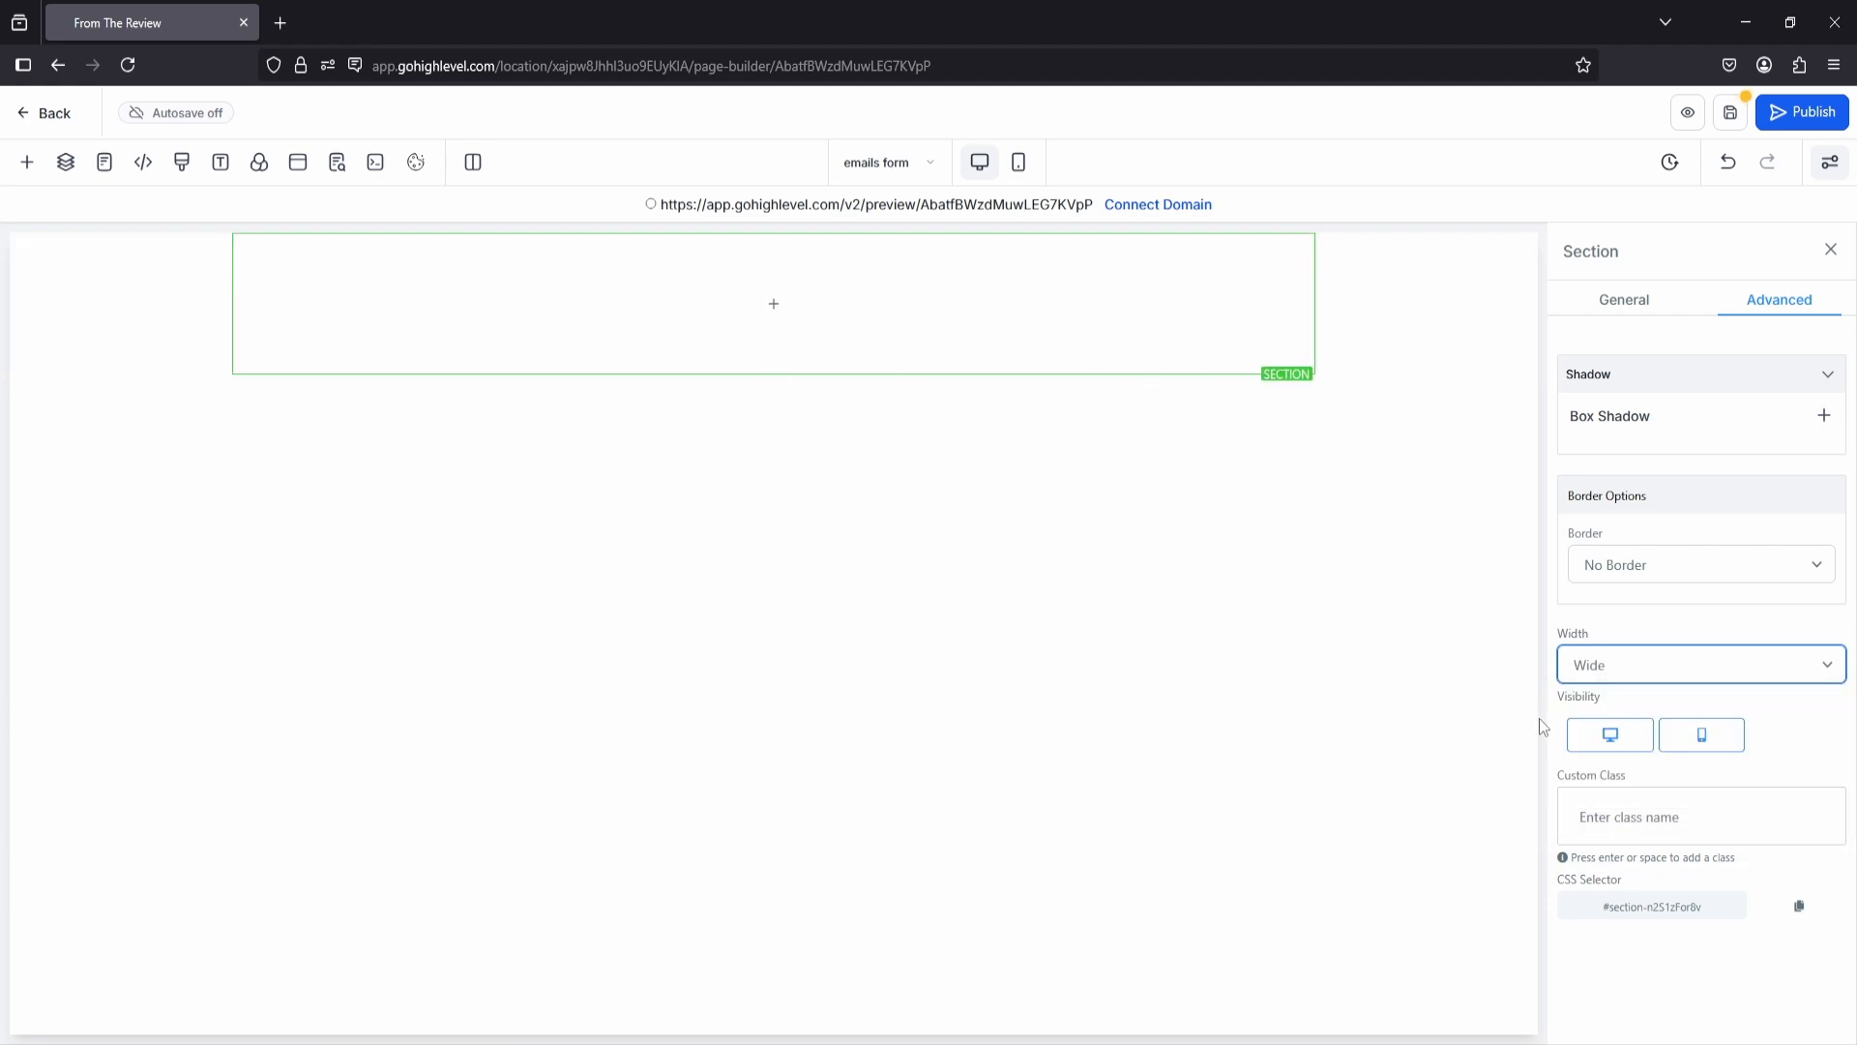
{"action": "left_click", "coordinate": [1586, 667]}
{"action": "left_click", "coordinate": [1594, 791]}
{"action": "left_click", "coordinate": [1598, 670]}
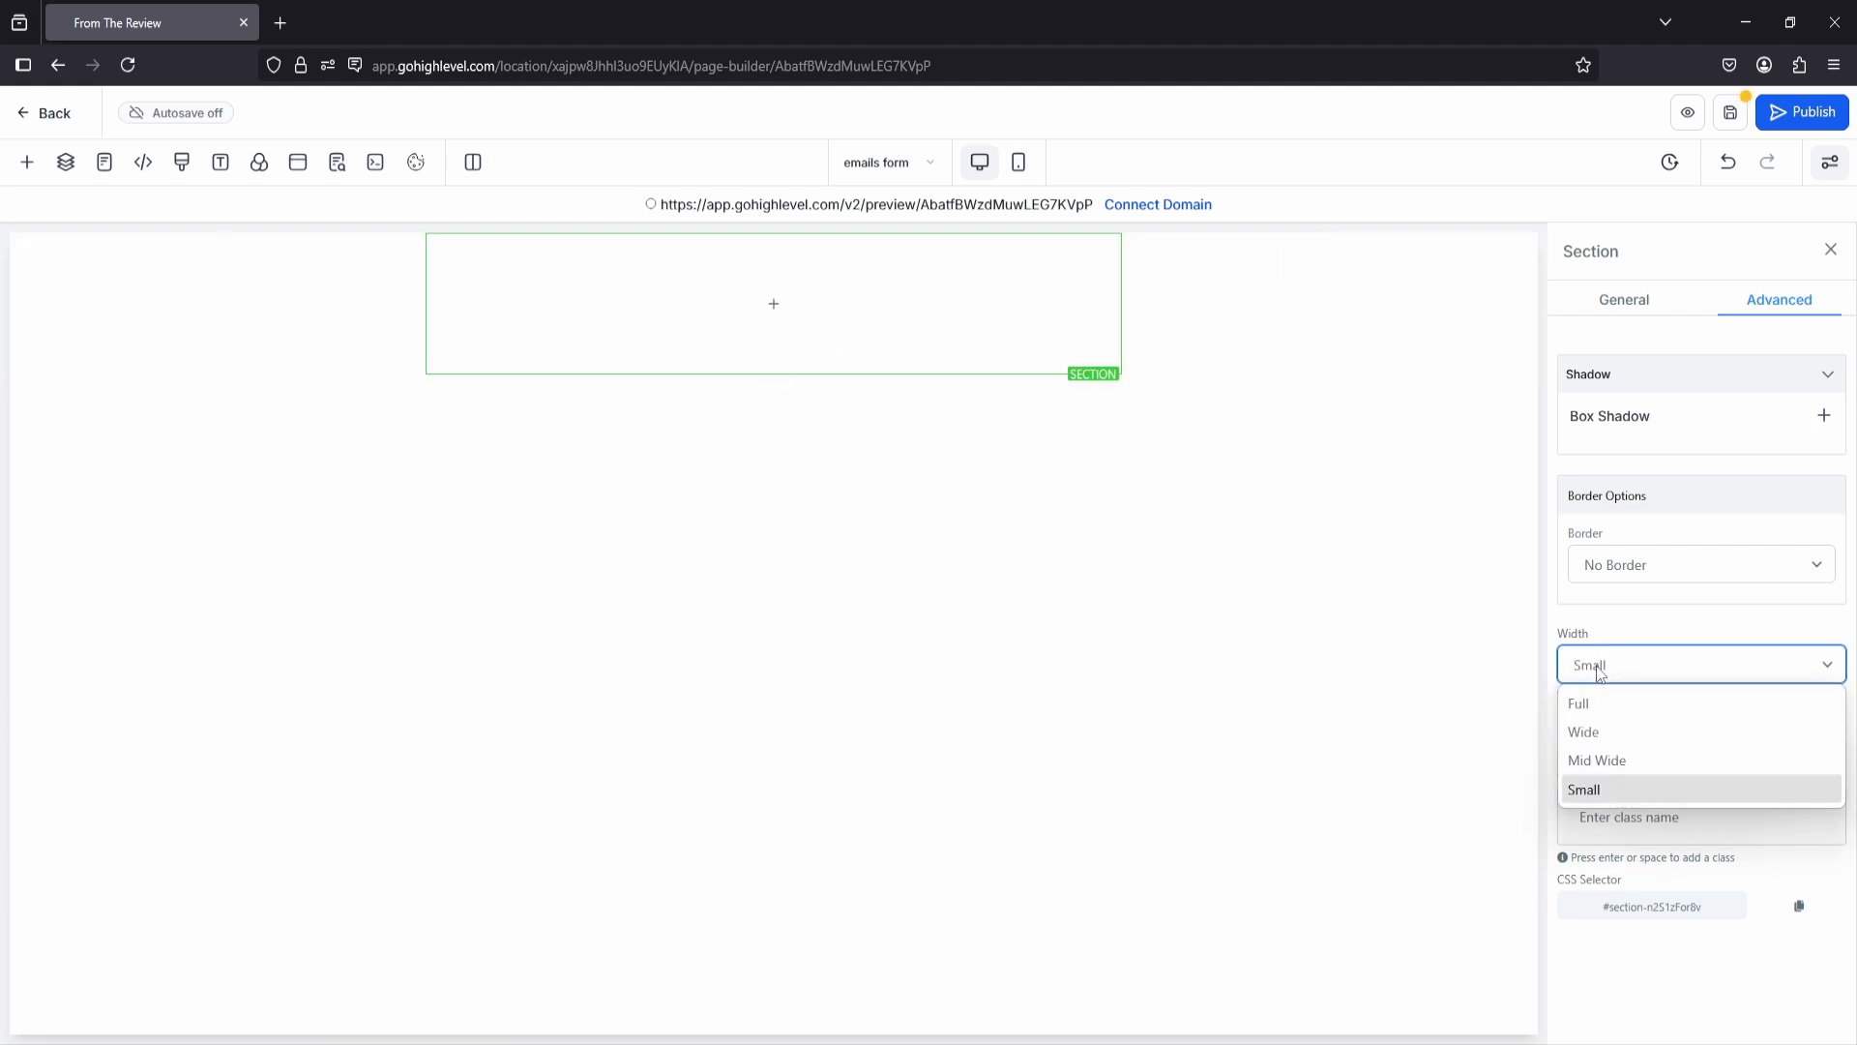
{"action": "left_click", "coordinate": [1598, 713]}
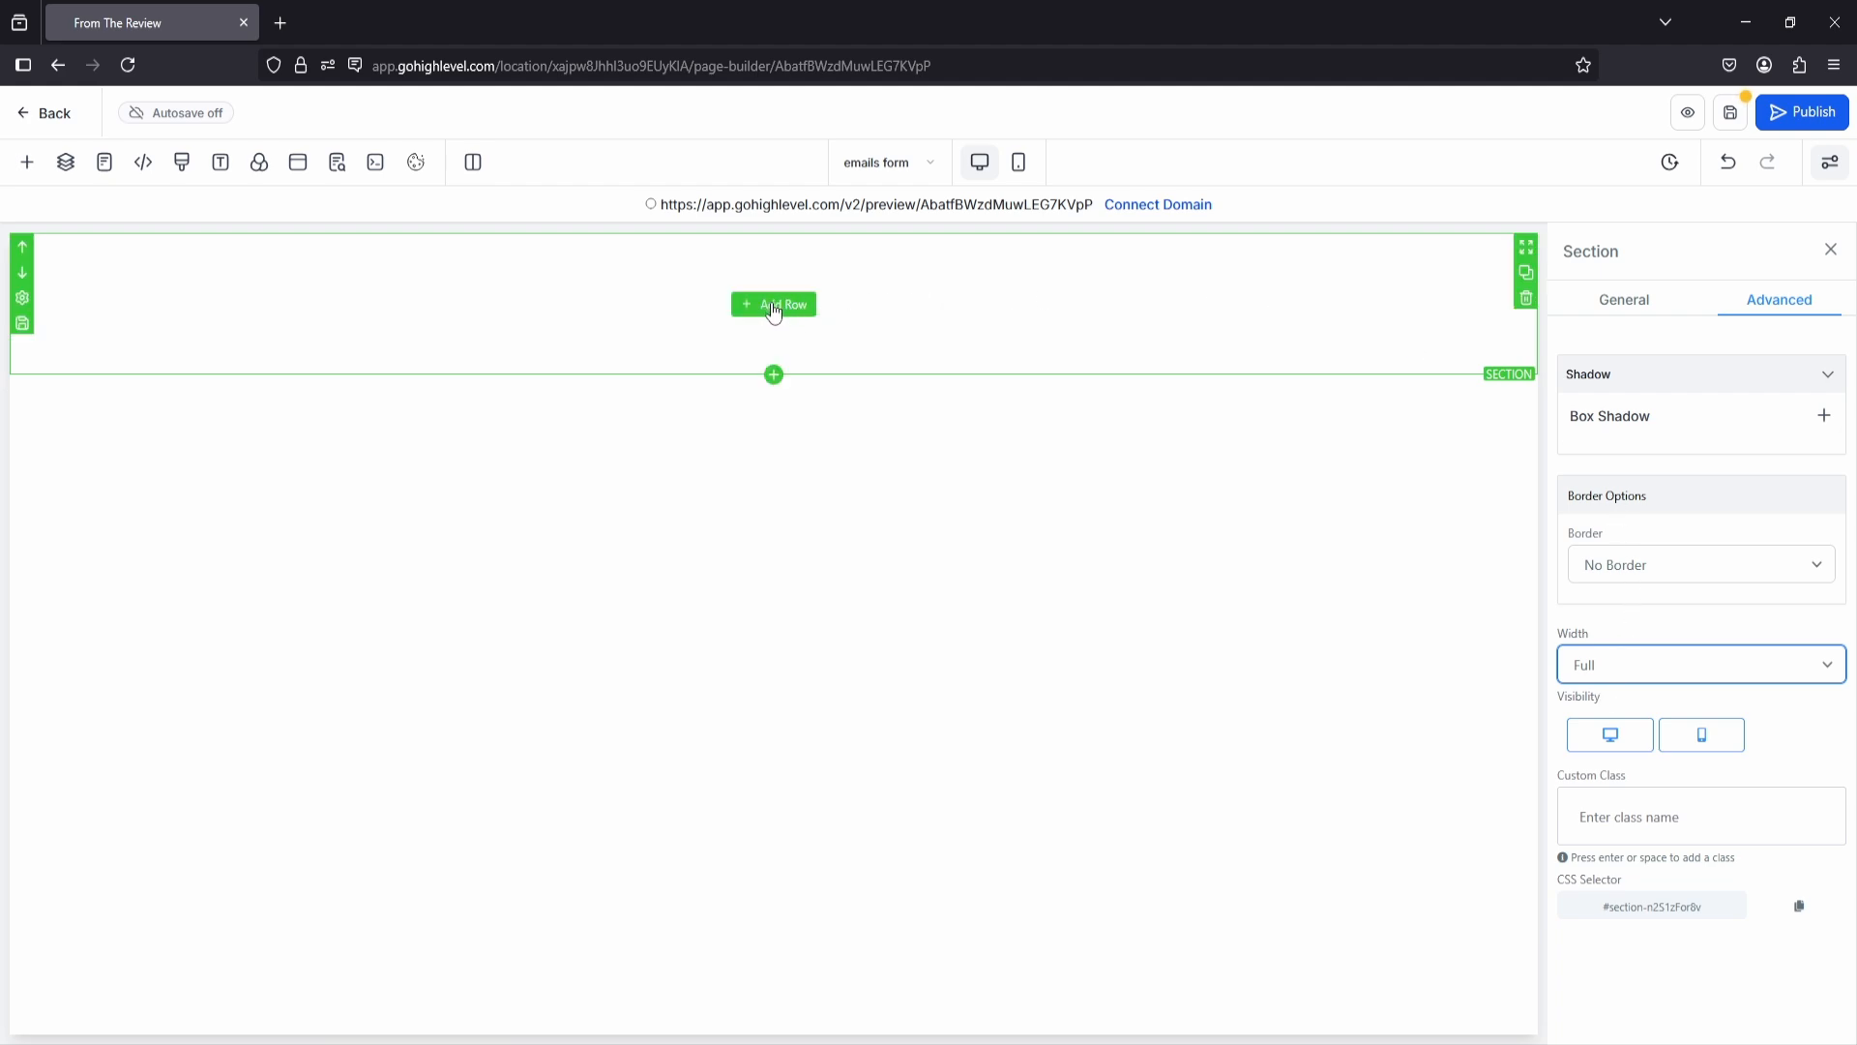
Step: Add a 1 Column row to the section and place a headline in it reading "Enter your details below"
{"action": "left_click", "coordinate": [771, 304]}
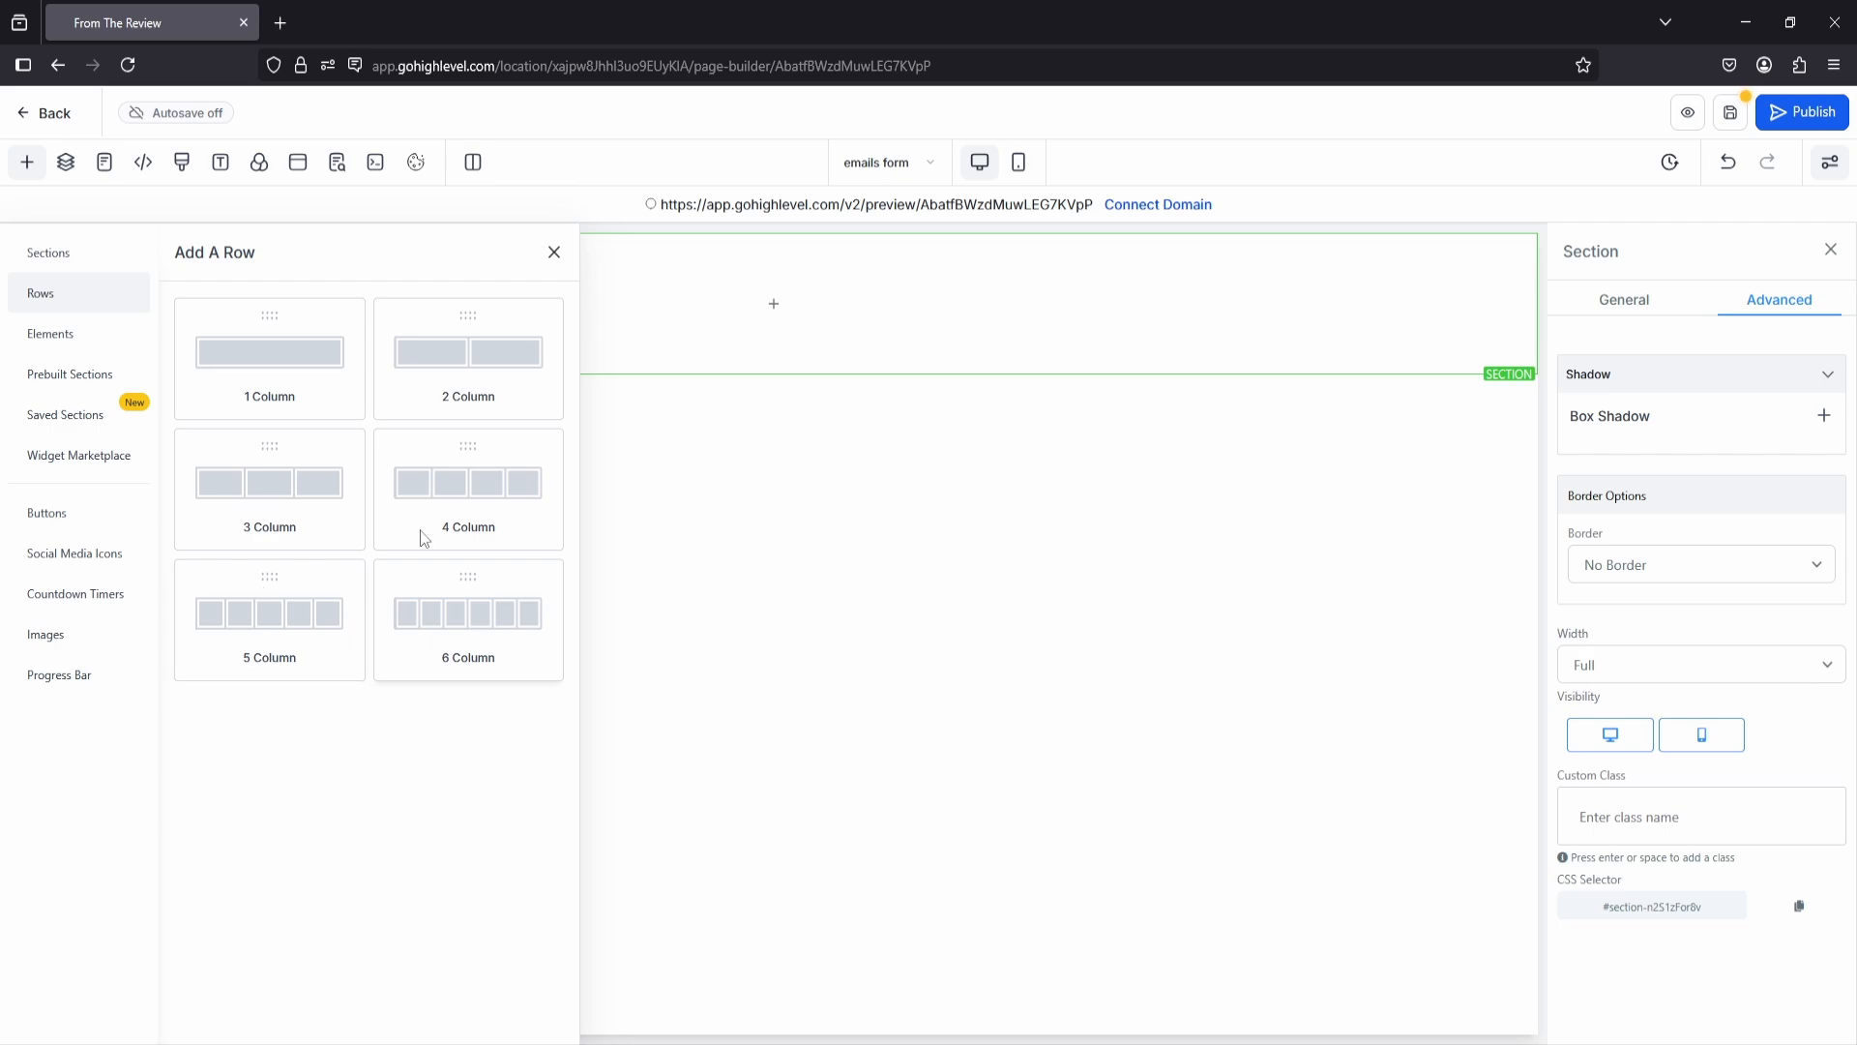
{"action": "left_click_drag", "start_coordinate": [251, 361], "coordinate": [775, 381]}
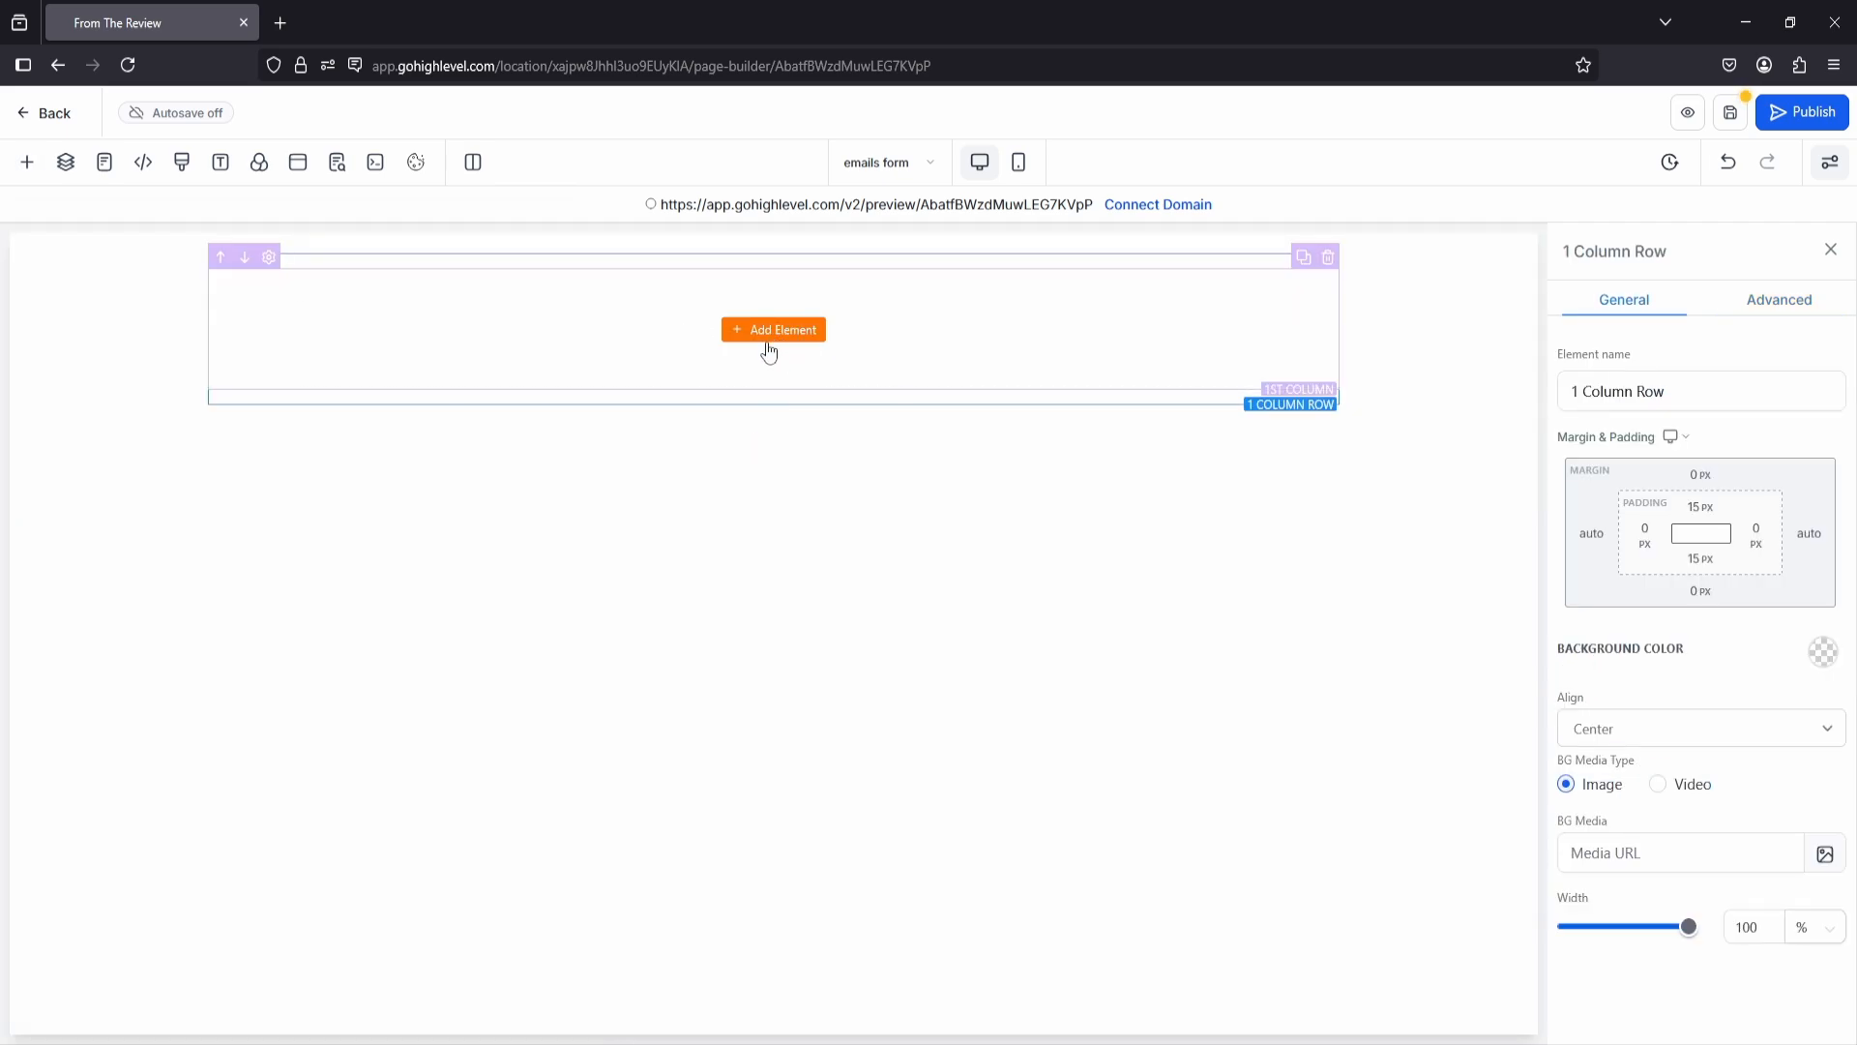
{"action": "left_click", "coordinate": [771, 331]}
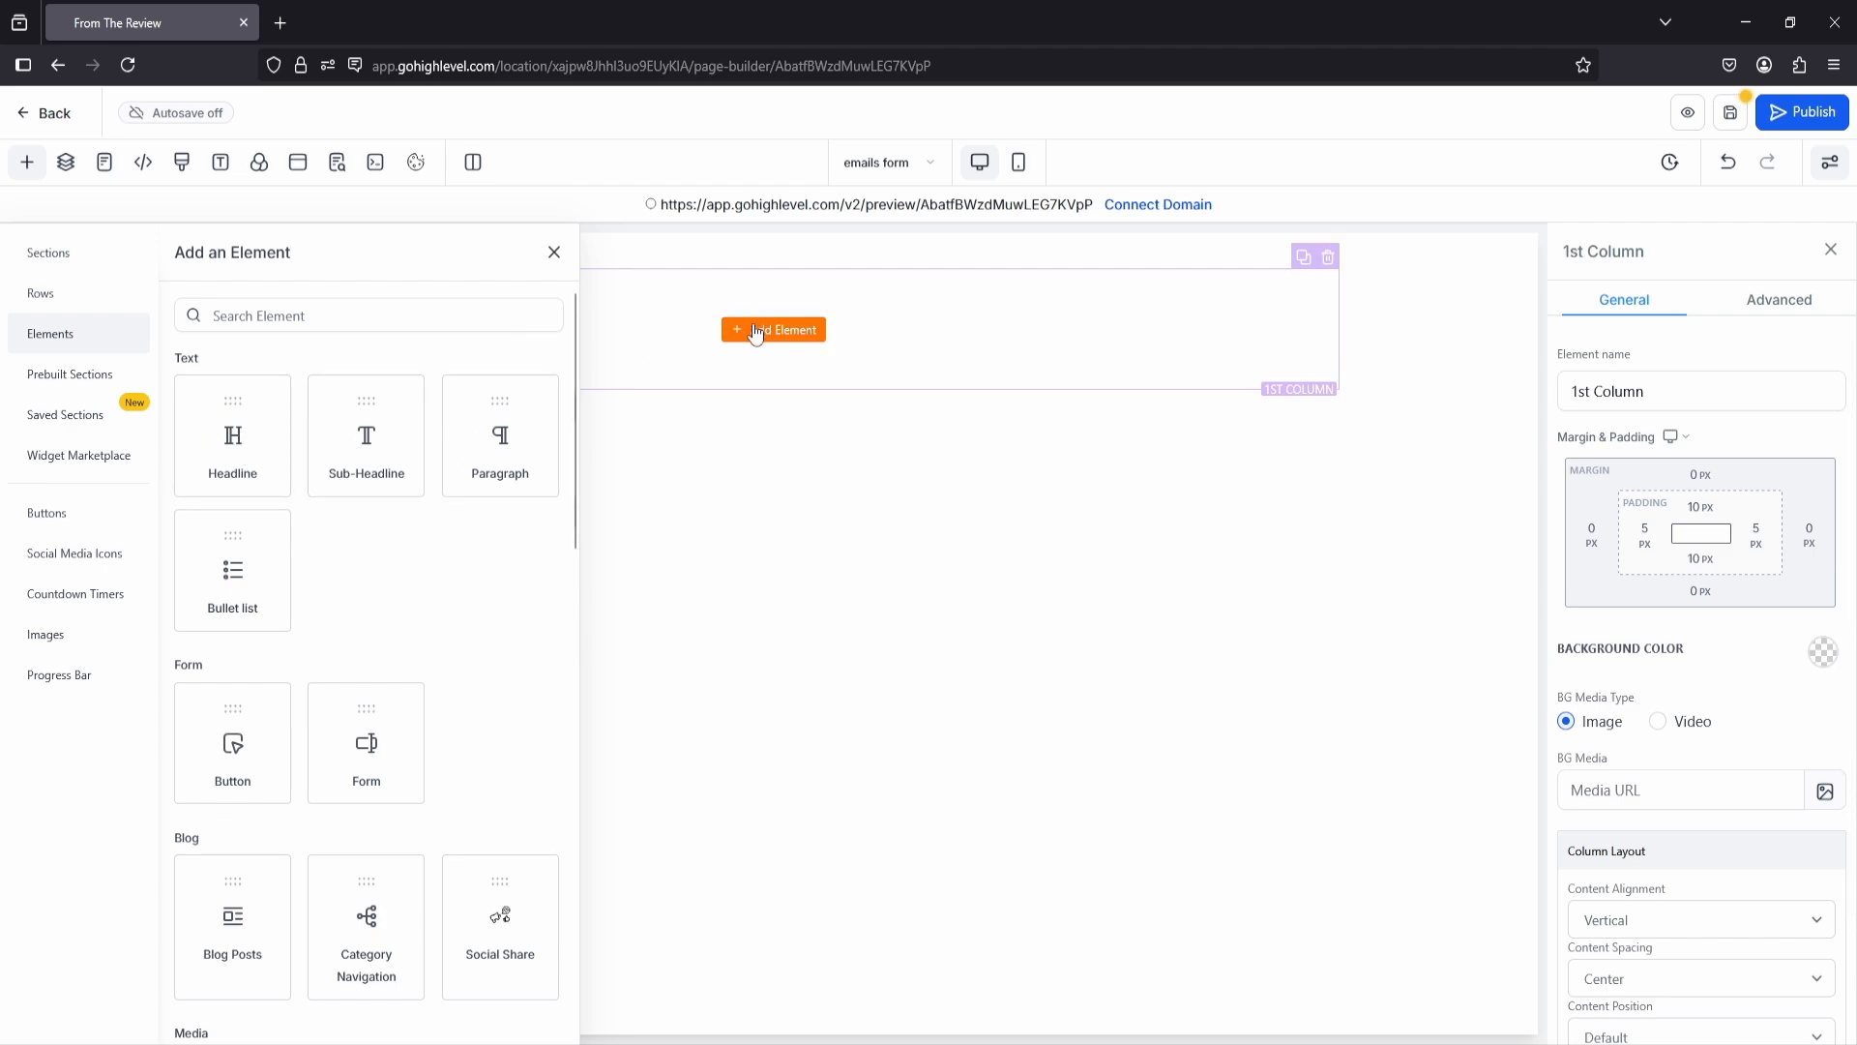
{"action": "left_click_drag", "start_coordinate": [233, 435], "coordinate": [773, 320]}
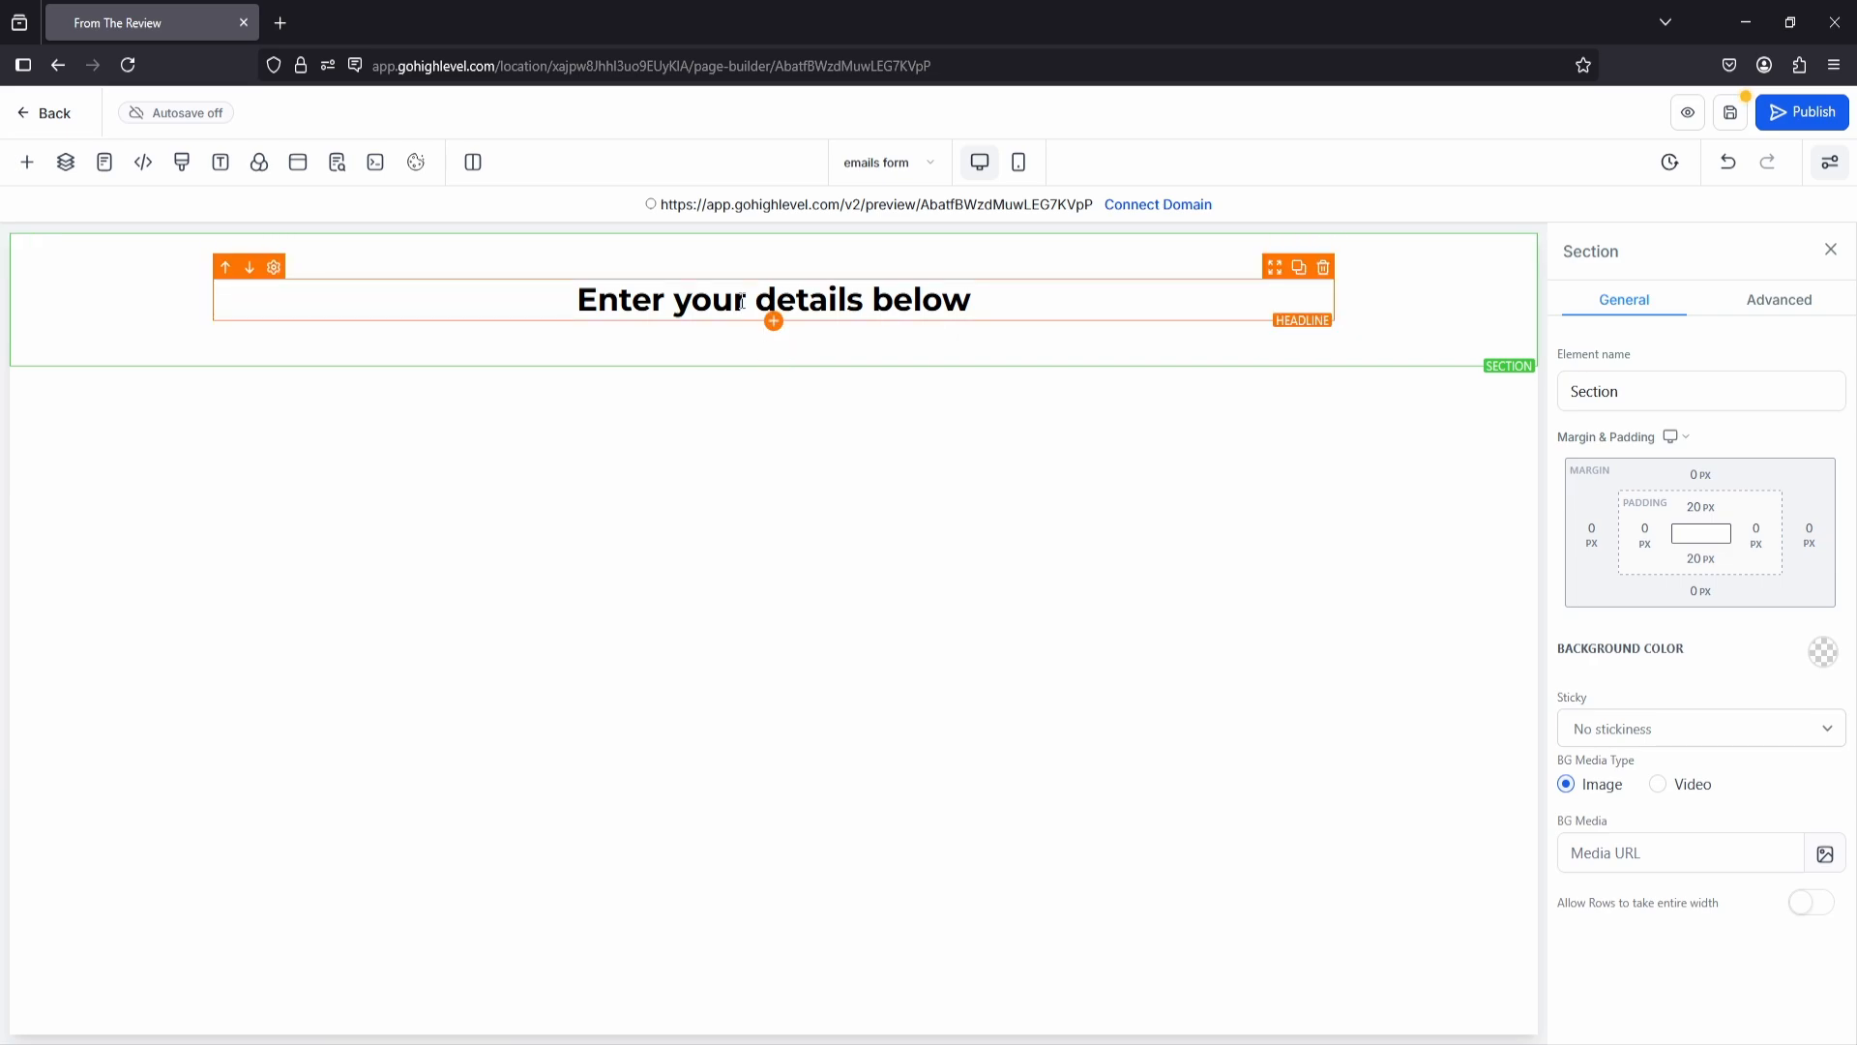
Step: Try a paragraph element below the headline and delete it again
{"action": "left_click", "coordinate": [773, 321]}
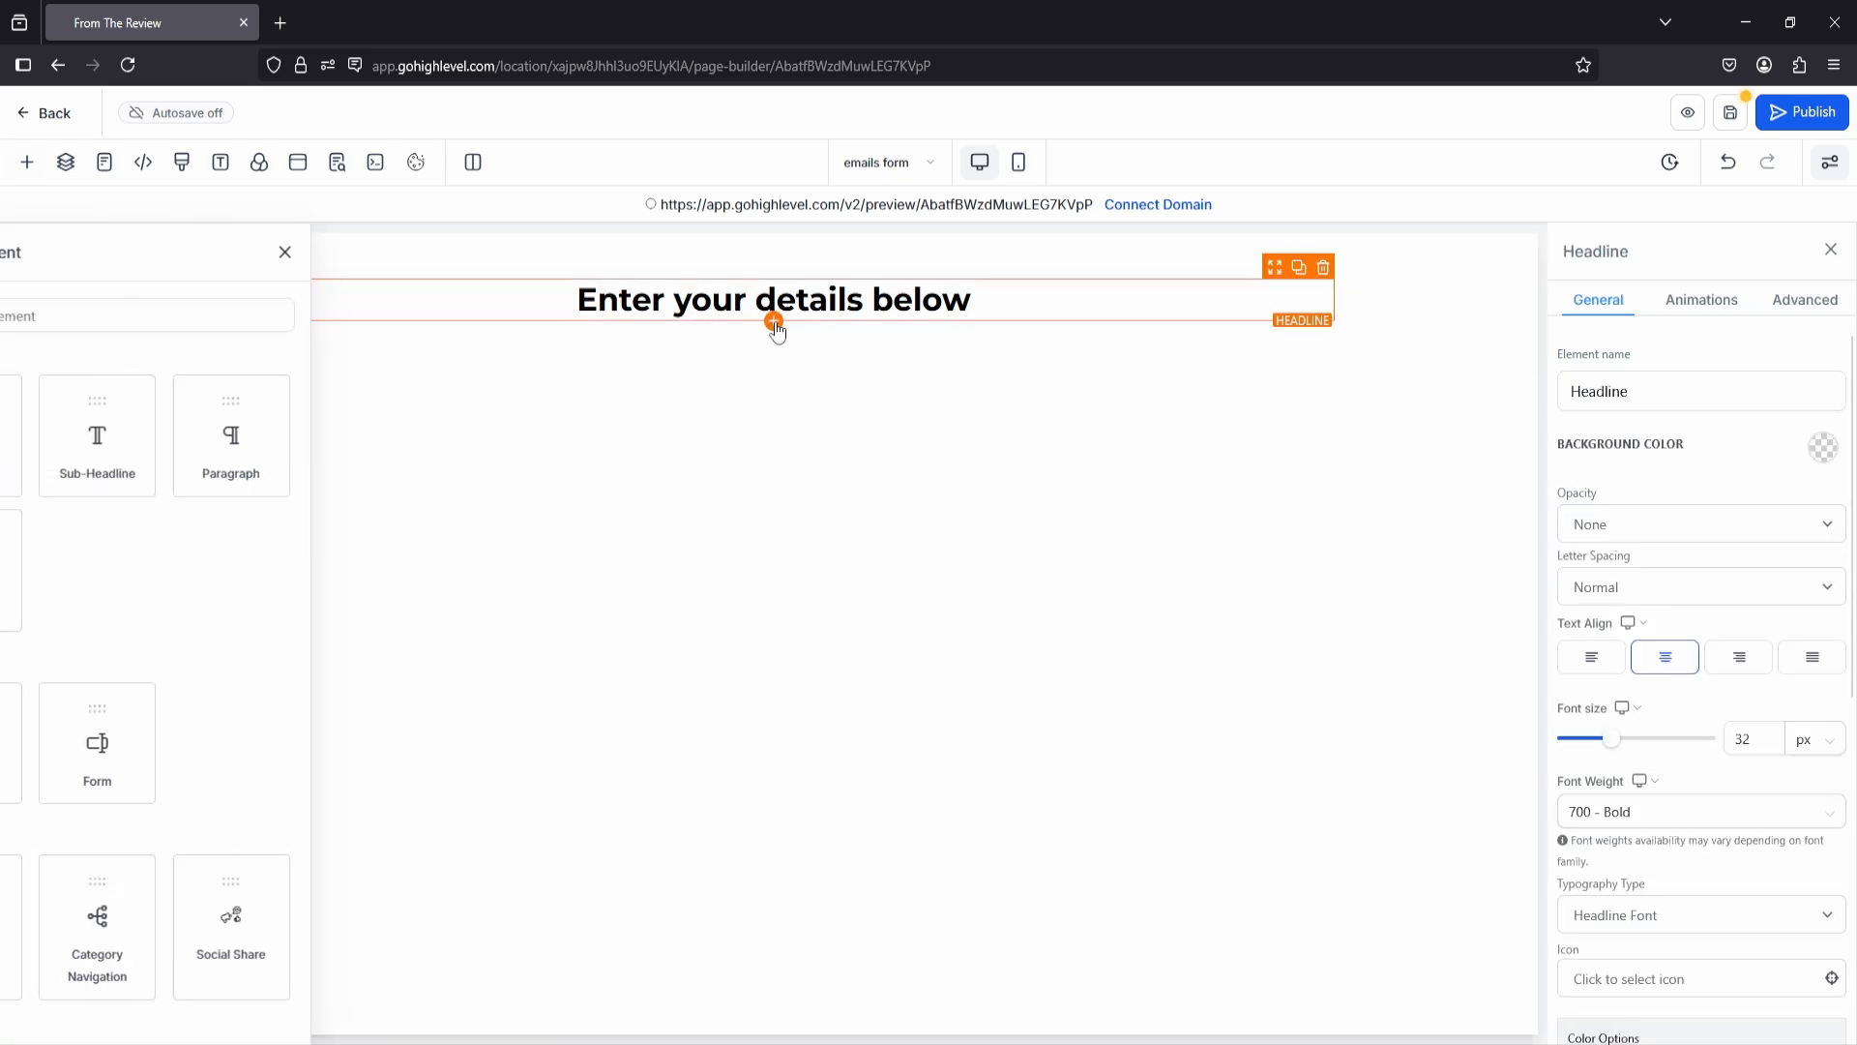
{"action": "left_click_drag", "start_coordinate": [493, 450], "coordinate": [787, 342]}
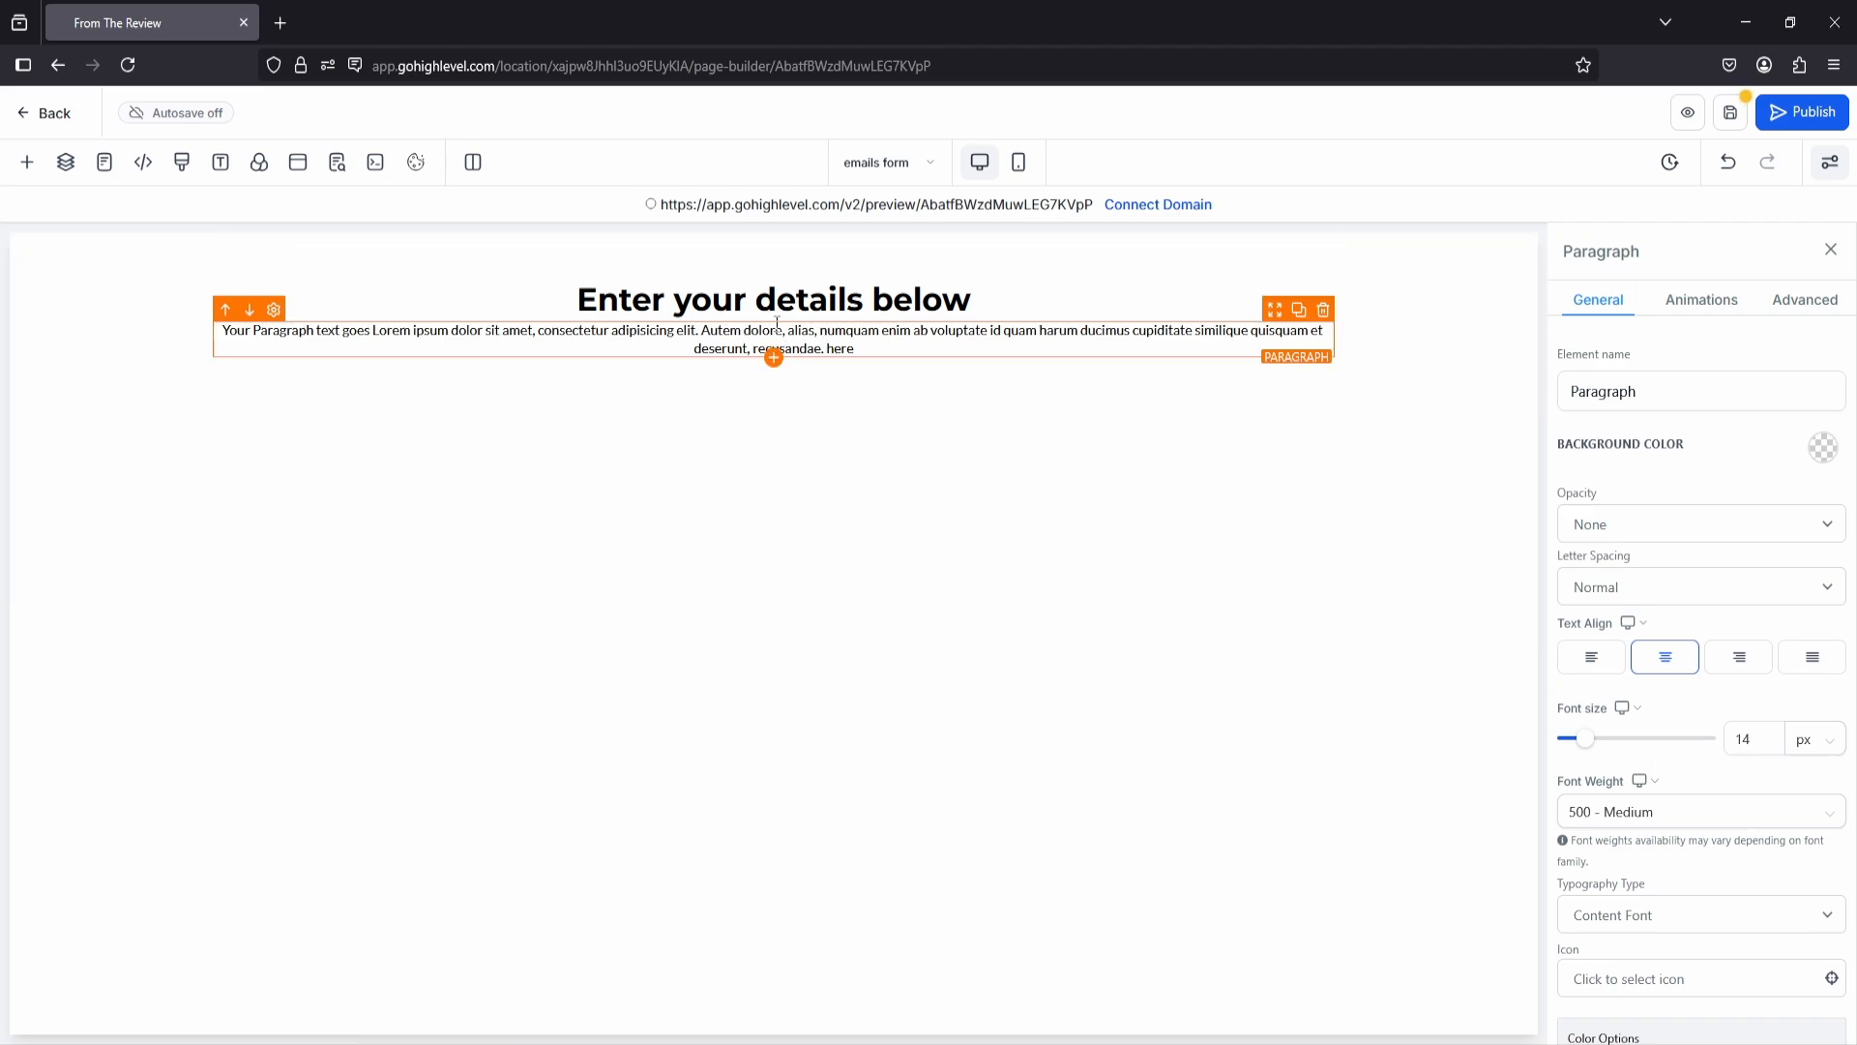
{"action": "left_click", "coordinate": [1323, 311]}
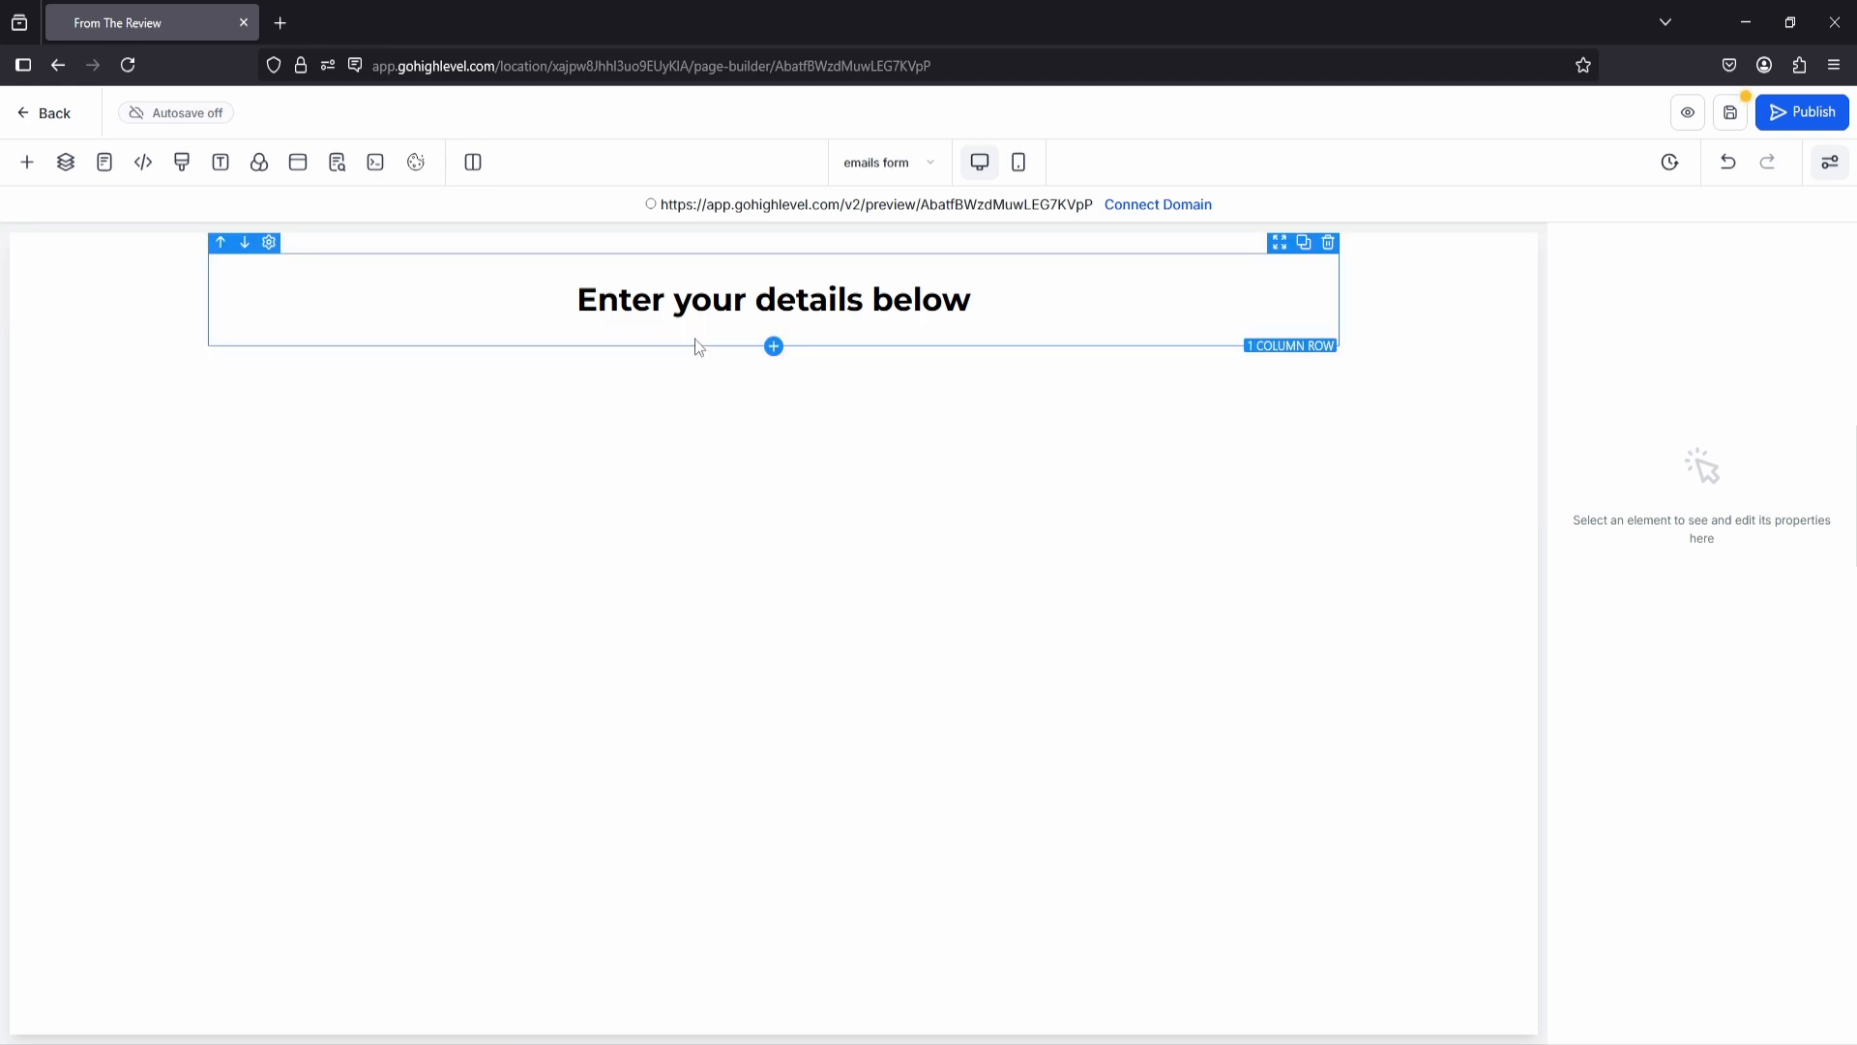
Step: Add a second 1 Column row below the headline and place a Form element in it
{"action": "left_click", "coordinate": [773, 346]}
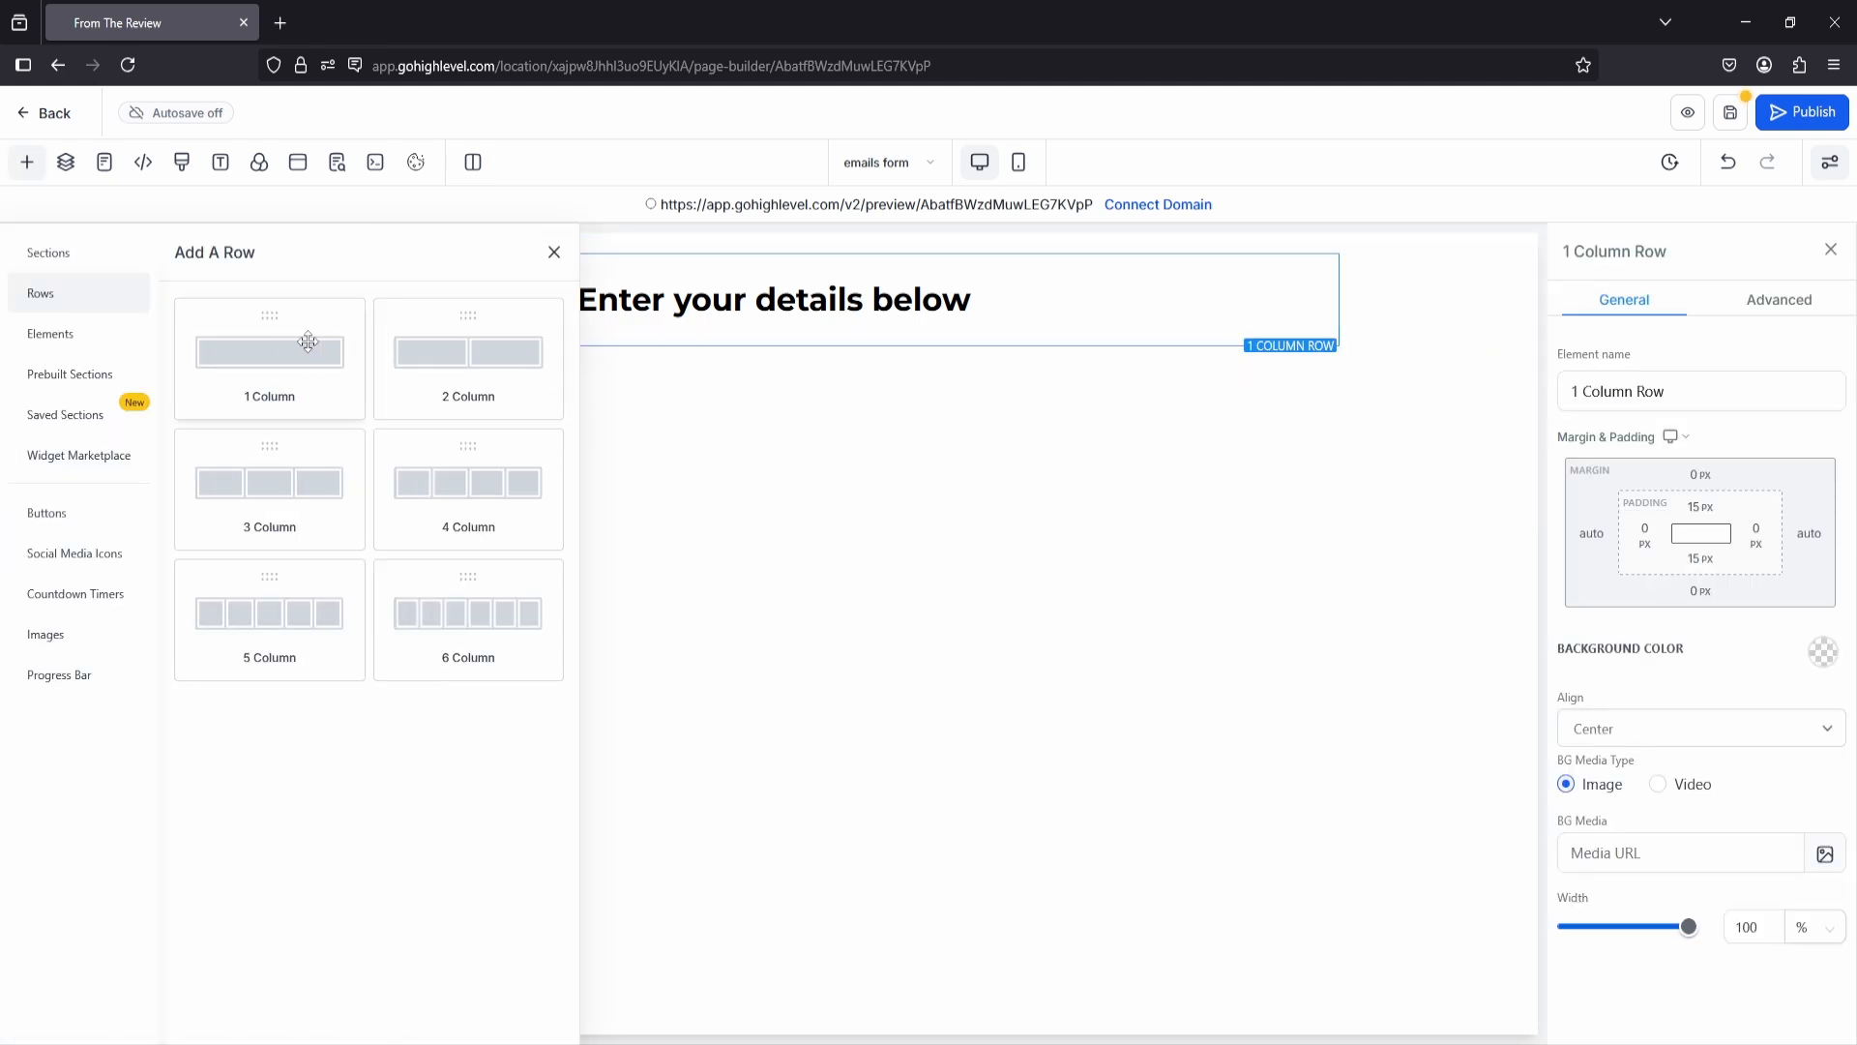
{"action": "left_click_drag", "start_coordinate": [303, 340], "coordinate": [843, 344]}
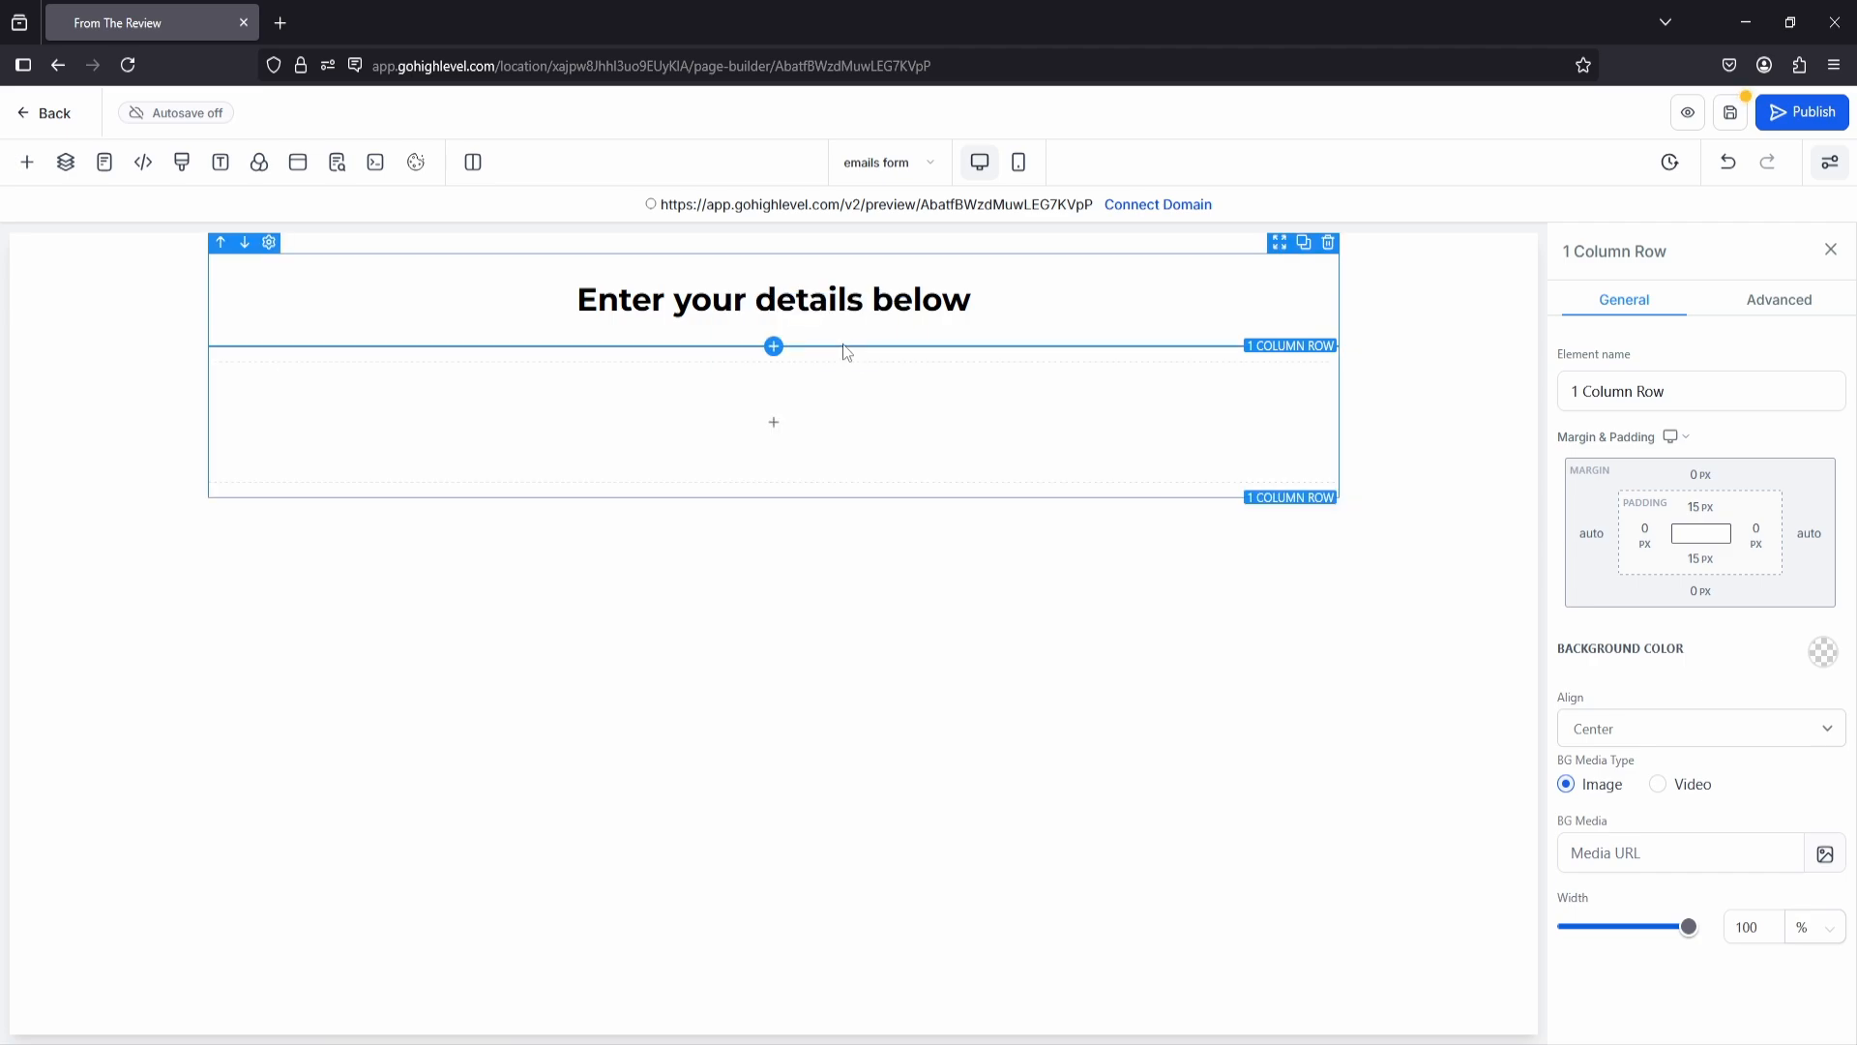
{"action": "left_click", "coordinate": [778, 426]}
{"action": "left_click", "coordinate": [305, 311]}
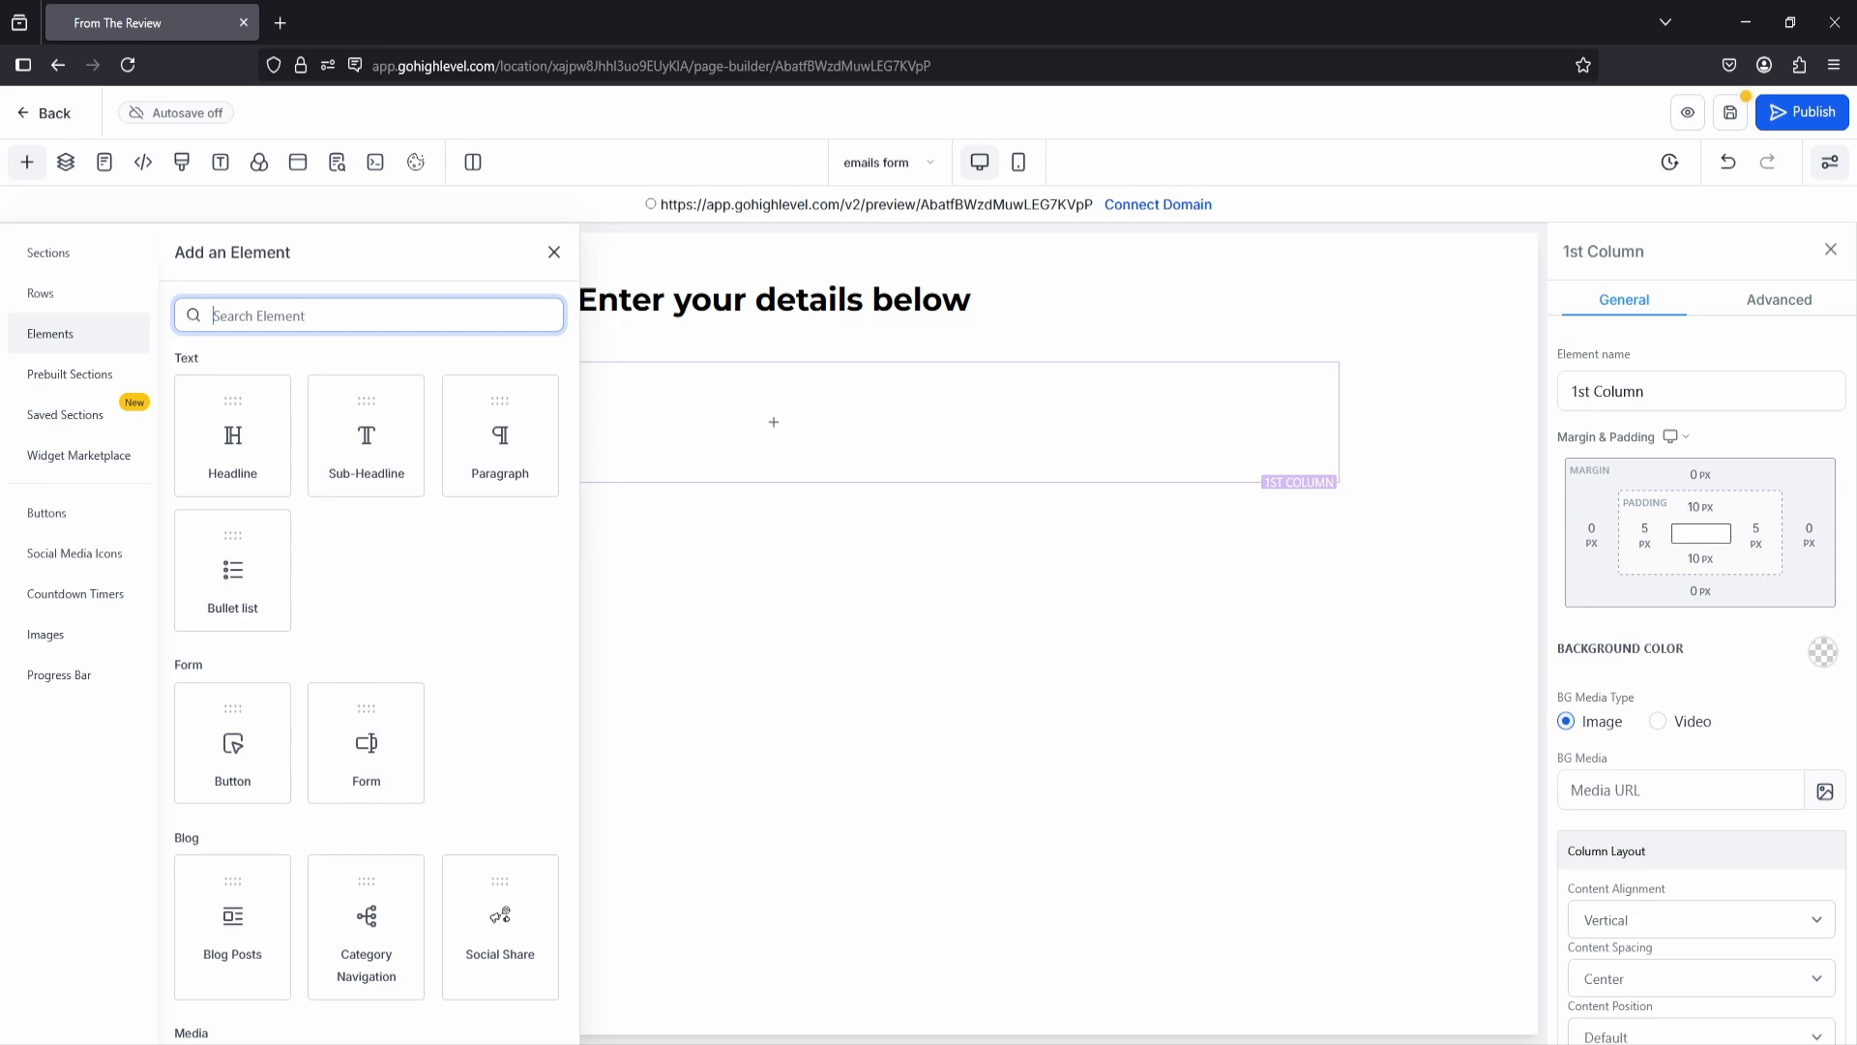
{"action": "type", "text": "form"}
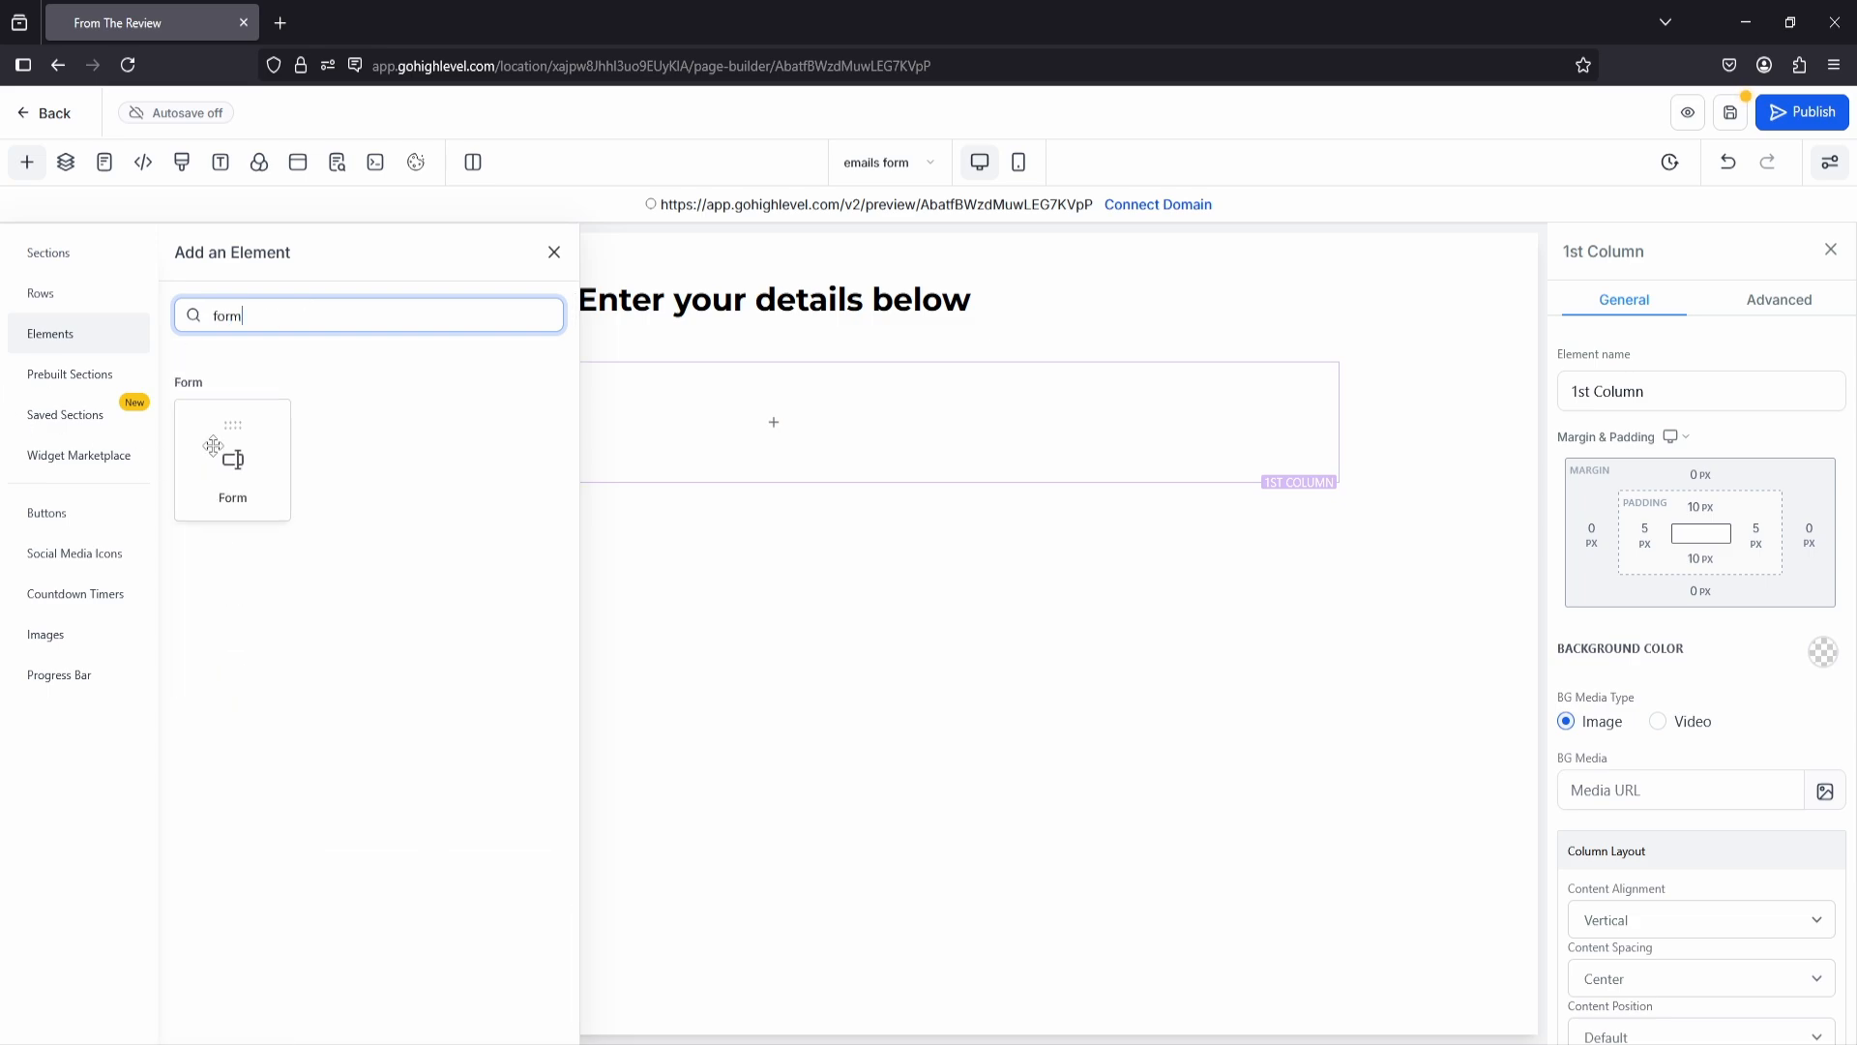
{"action": "left_click_drag", "start_coordinate": [232, 460], "coordinate": [780, 419]}
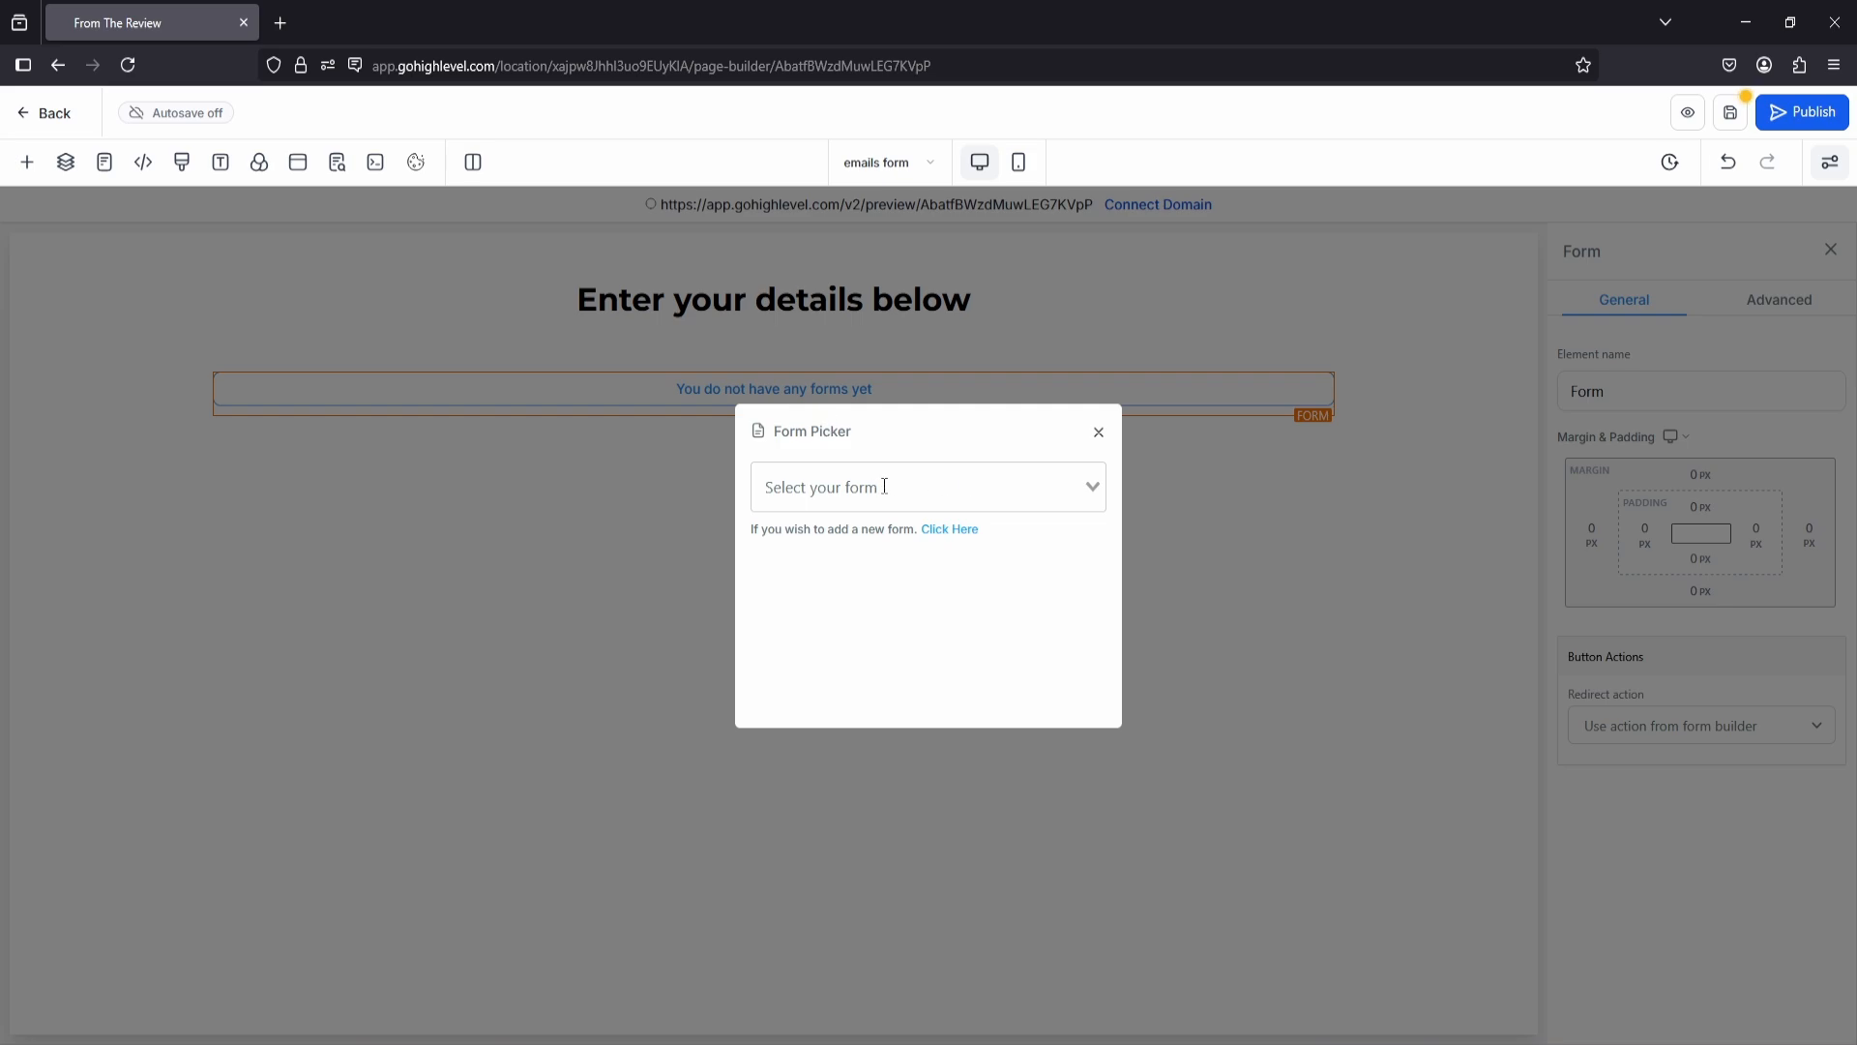
Step: Save the emails form page and go from the form picker to the Forms page for adding a new form
{"action": "left_click", "coordinate": [929, 500]}
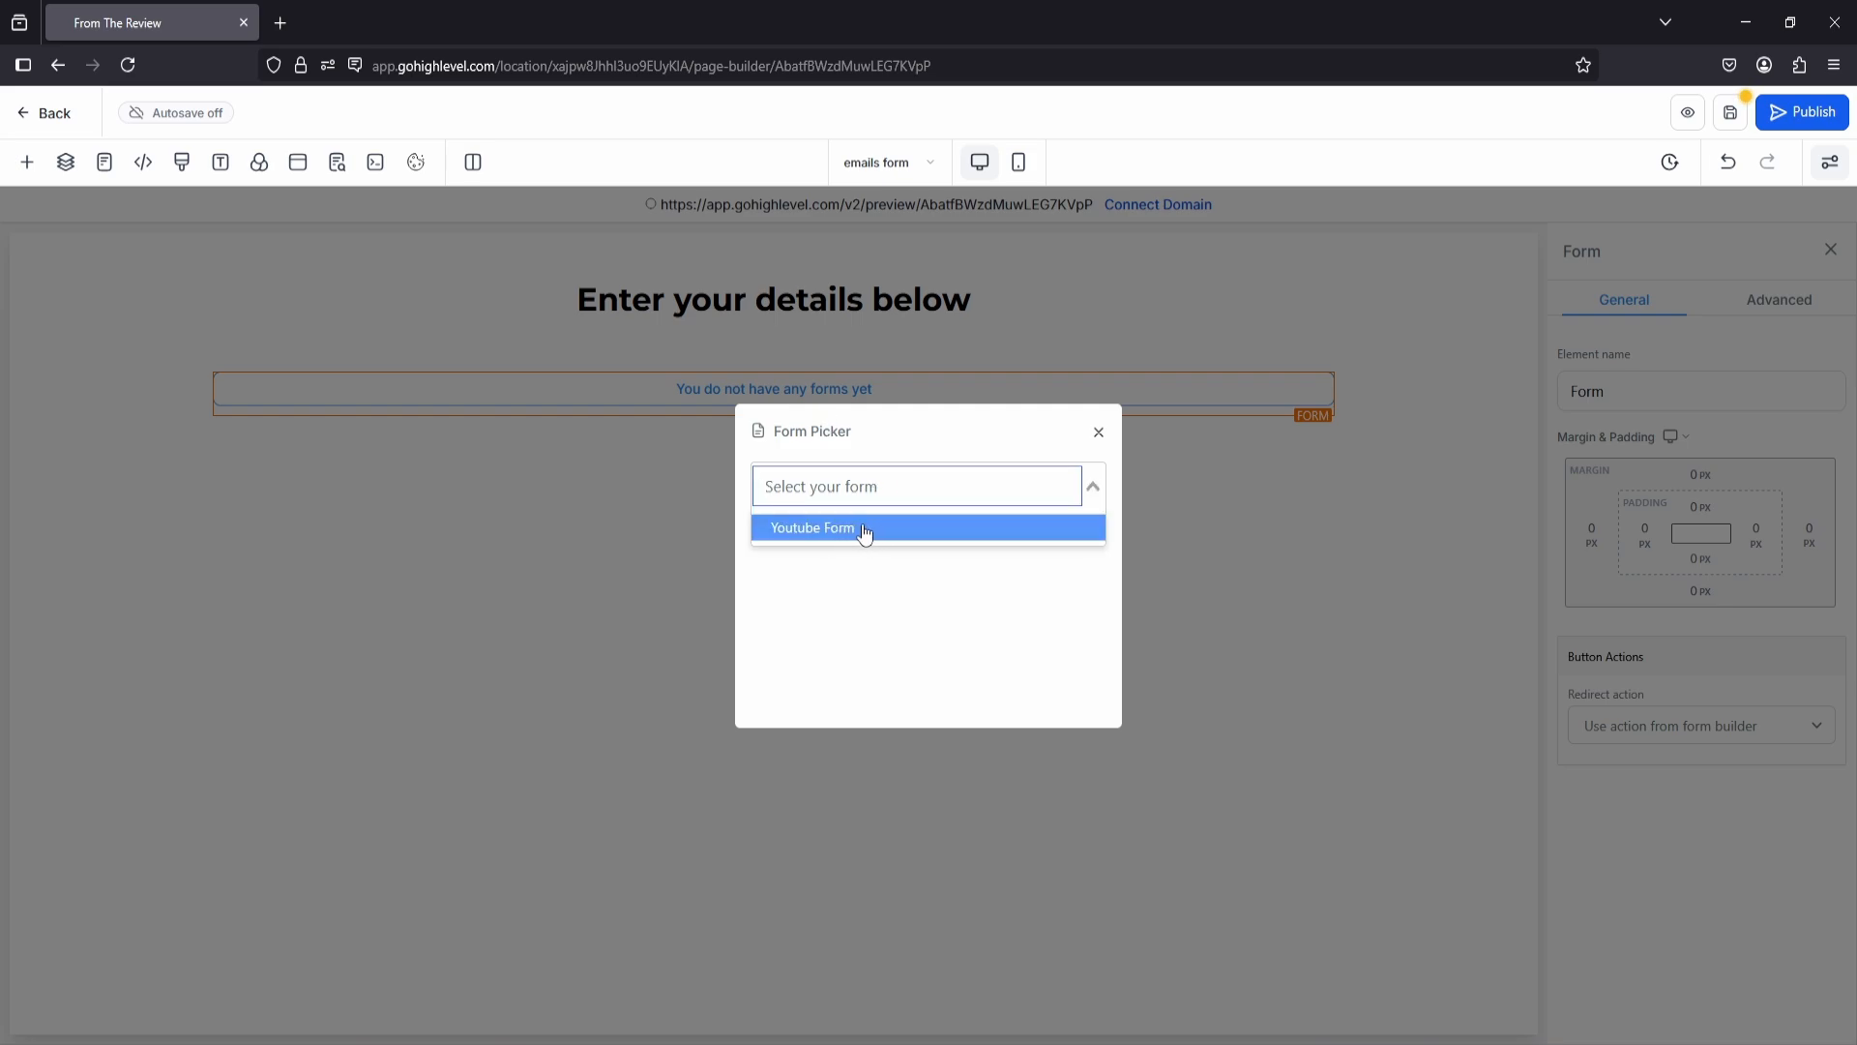
{"action": "left_click", "coordinate": [919, 451]}
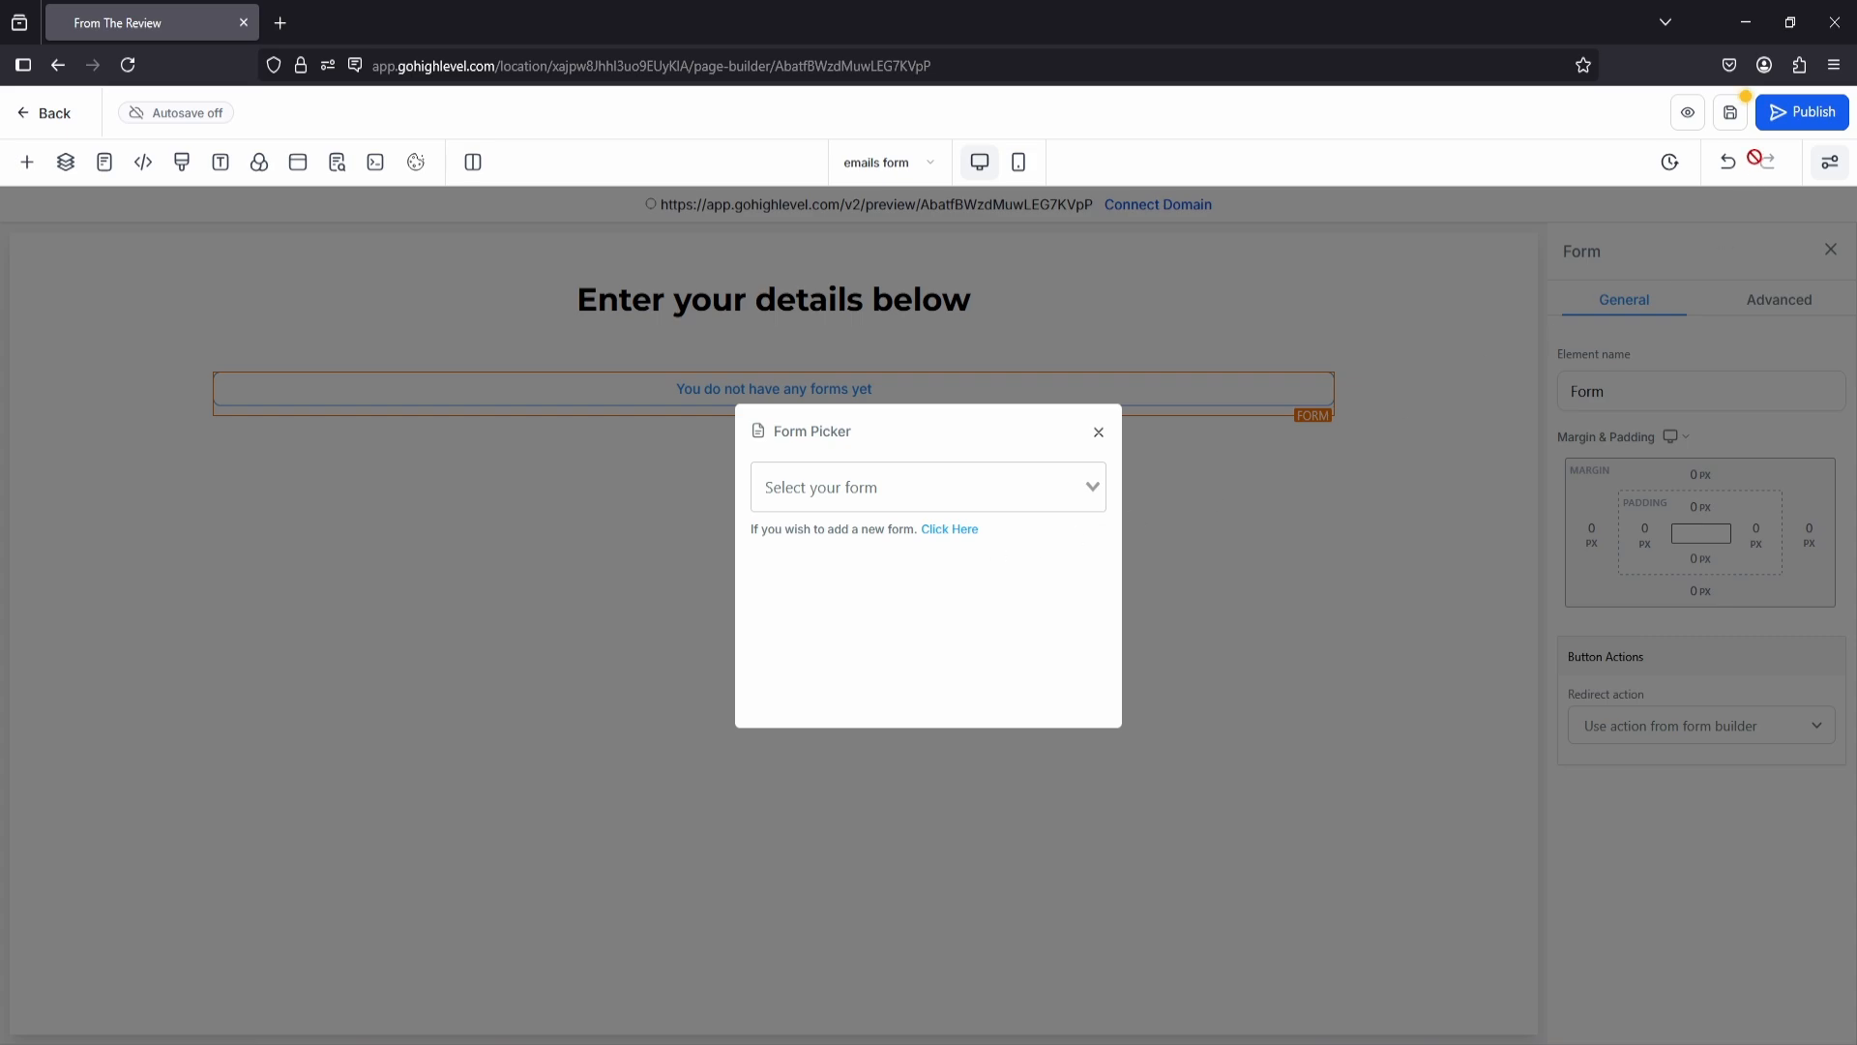
{"action": "left_click", "coordinate": [1731, 112]}
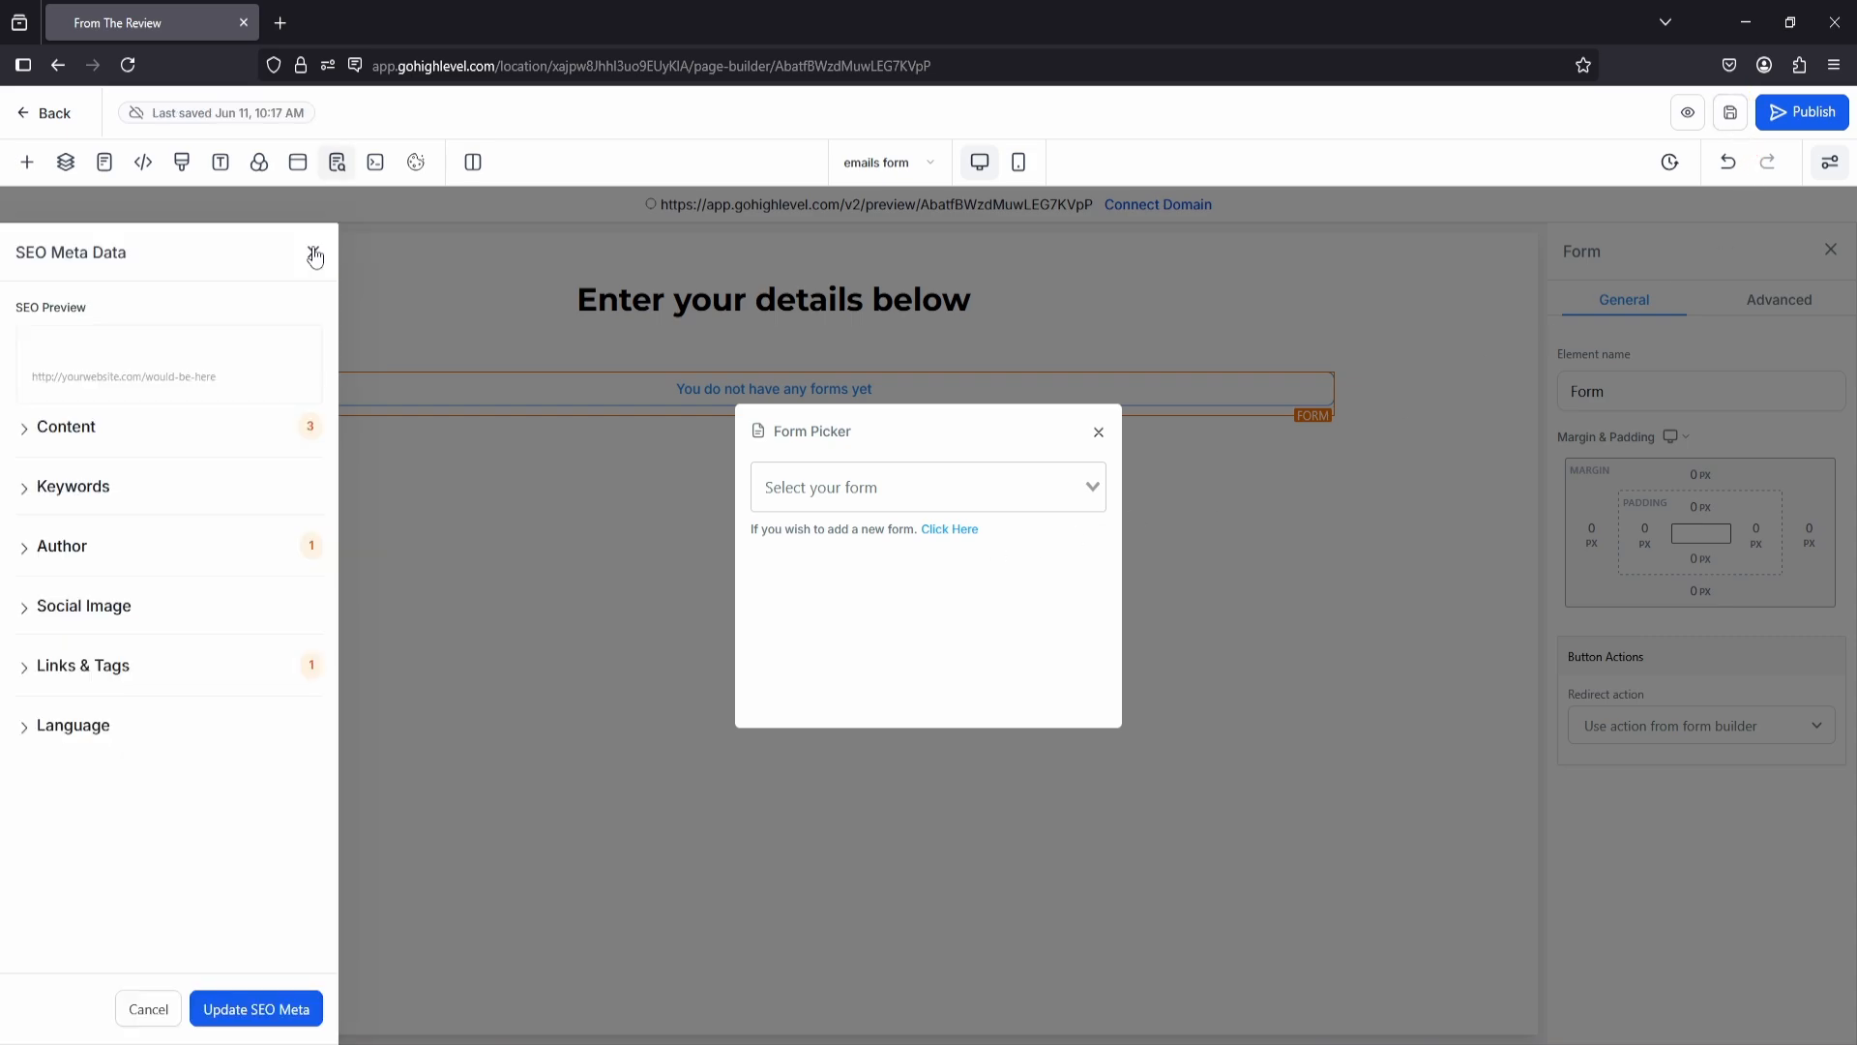
{"action": "left_click", "coordinate": [948, 530]}
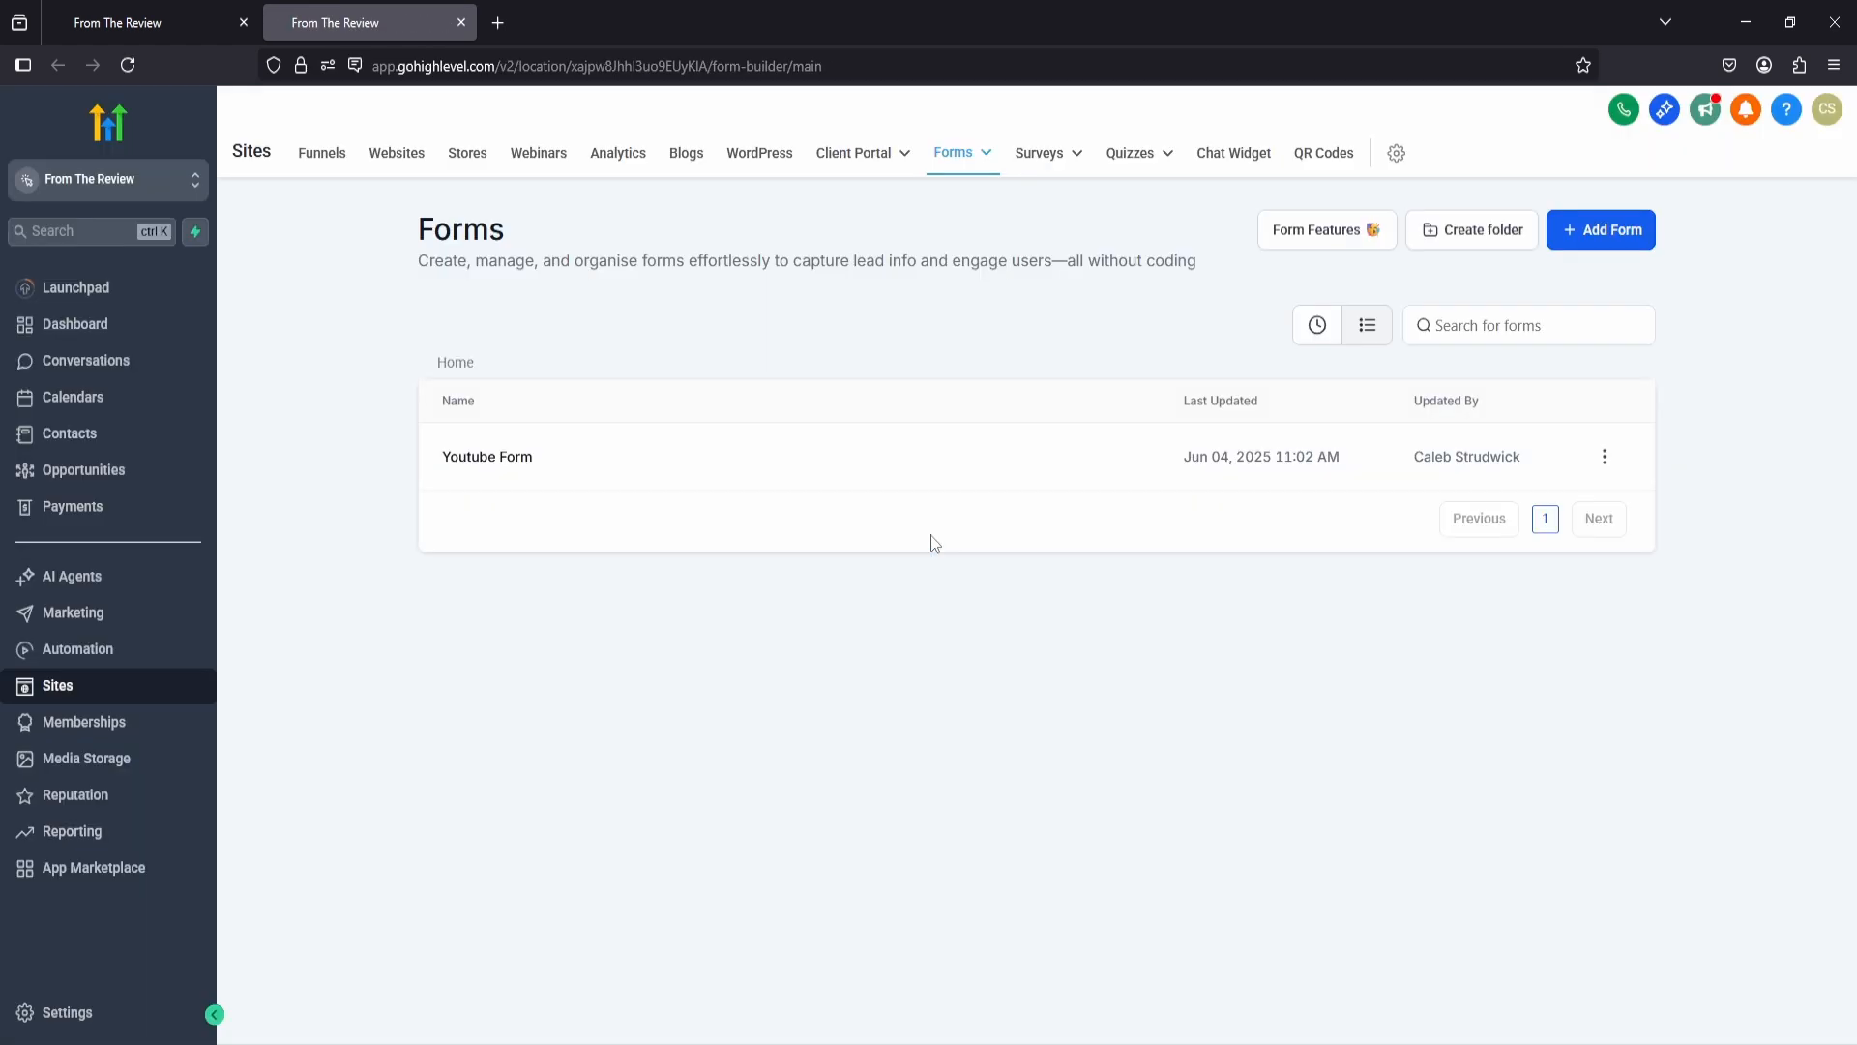
{"action": "mouse_move", "coordinate": [974, 174]}
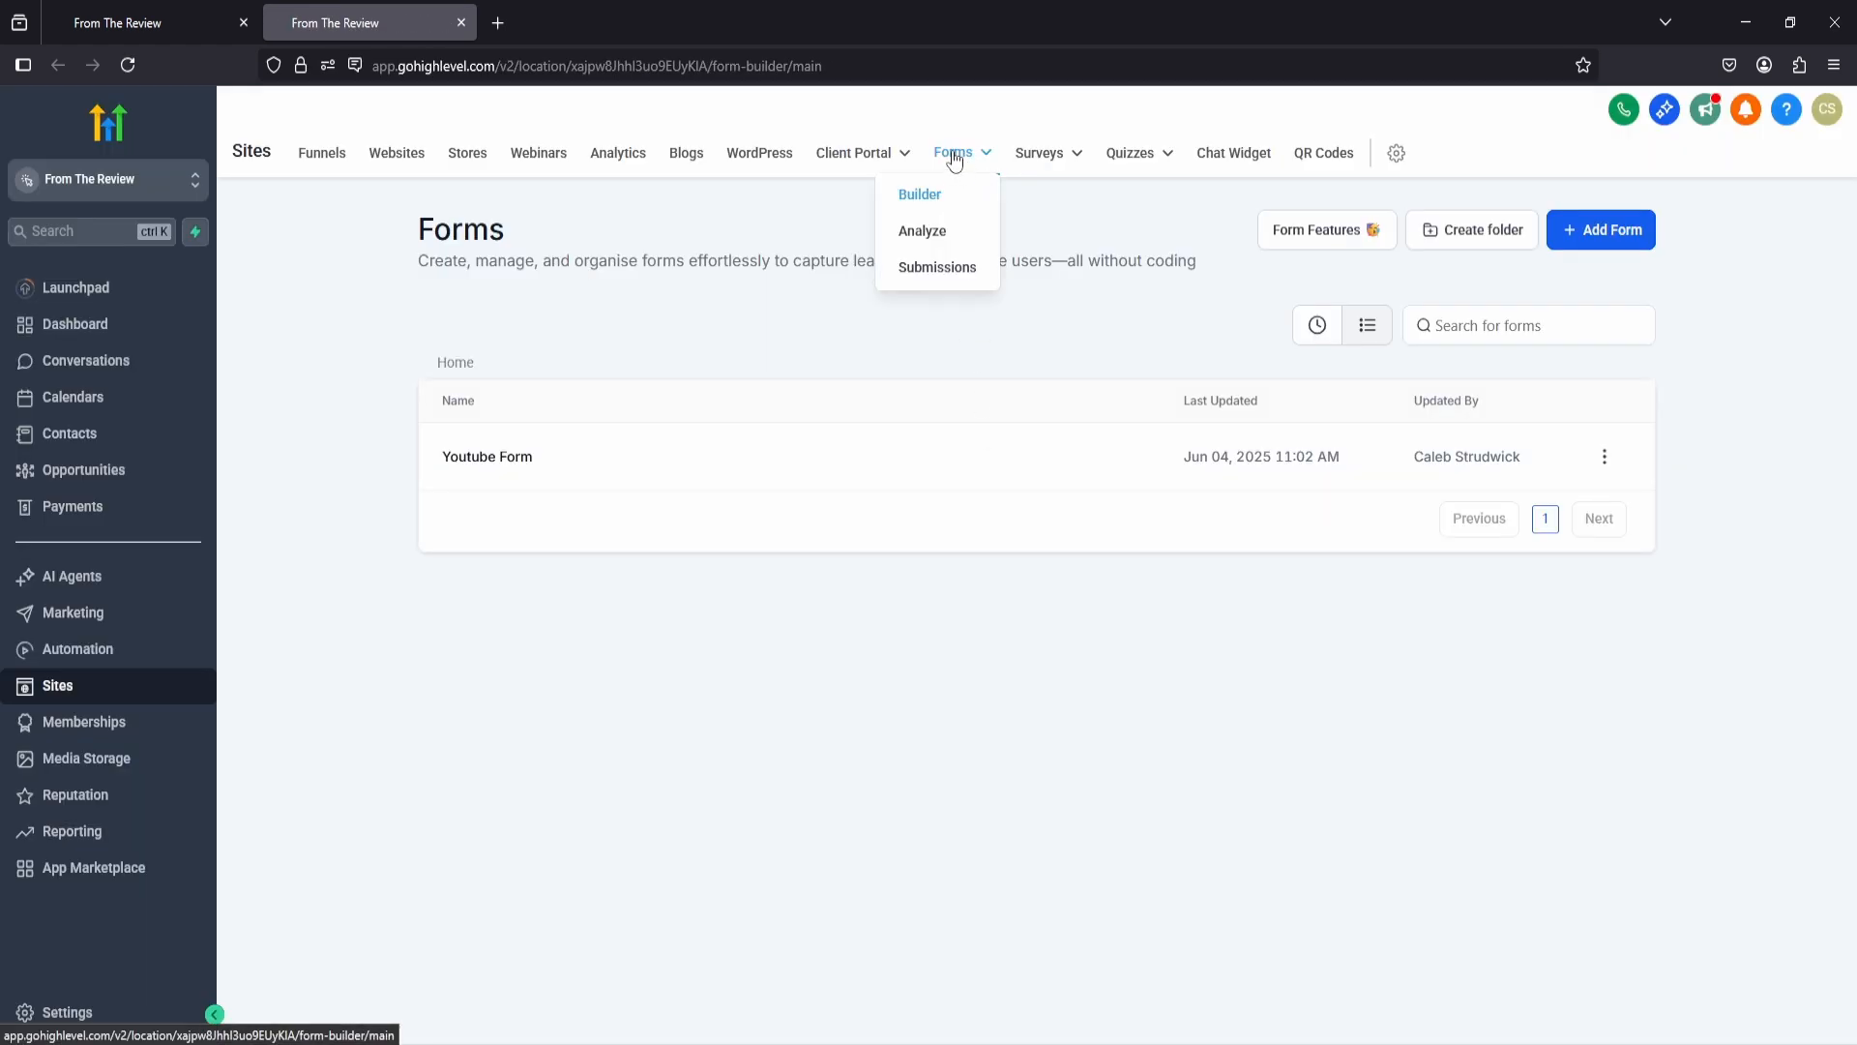
Step: Create a new form from scratch and remove its Phone and Last Name fields
{"action": "left_click", "coordinate": [1603, 236]}
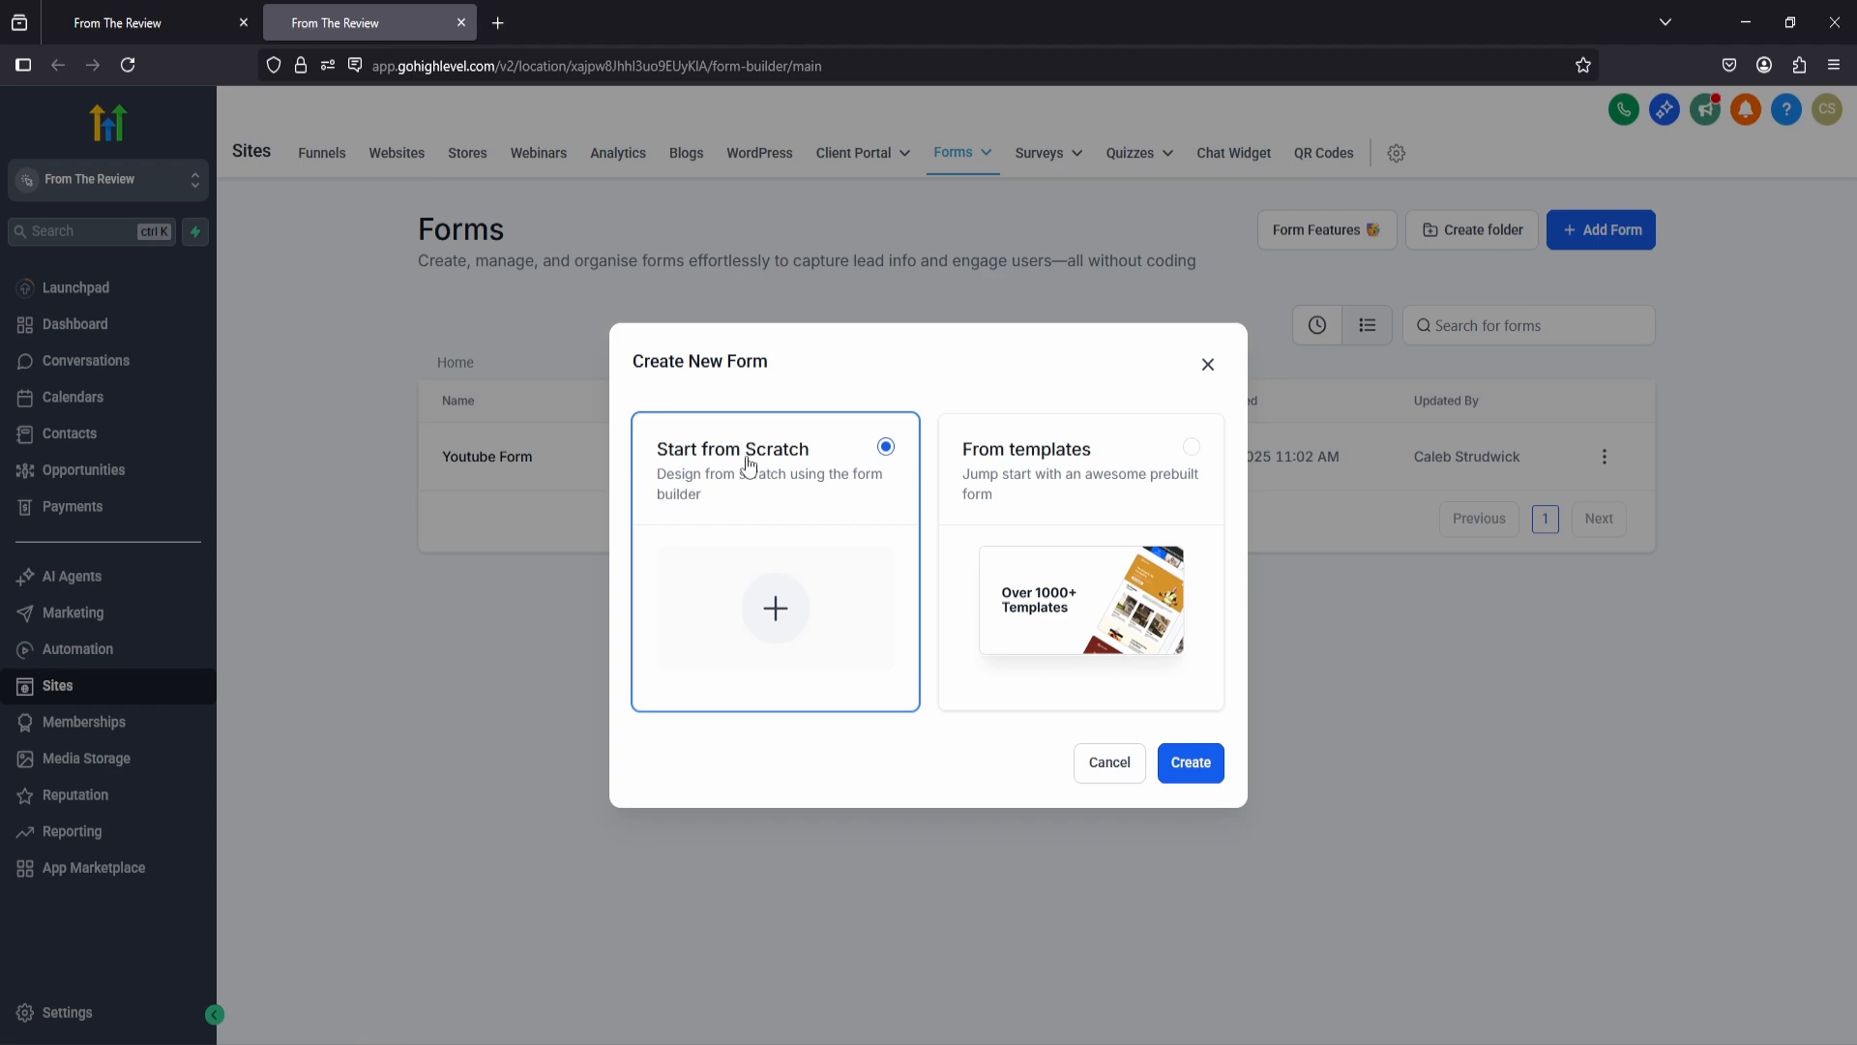
{"action": "left_click", "coordinate": [1178, 768]}
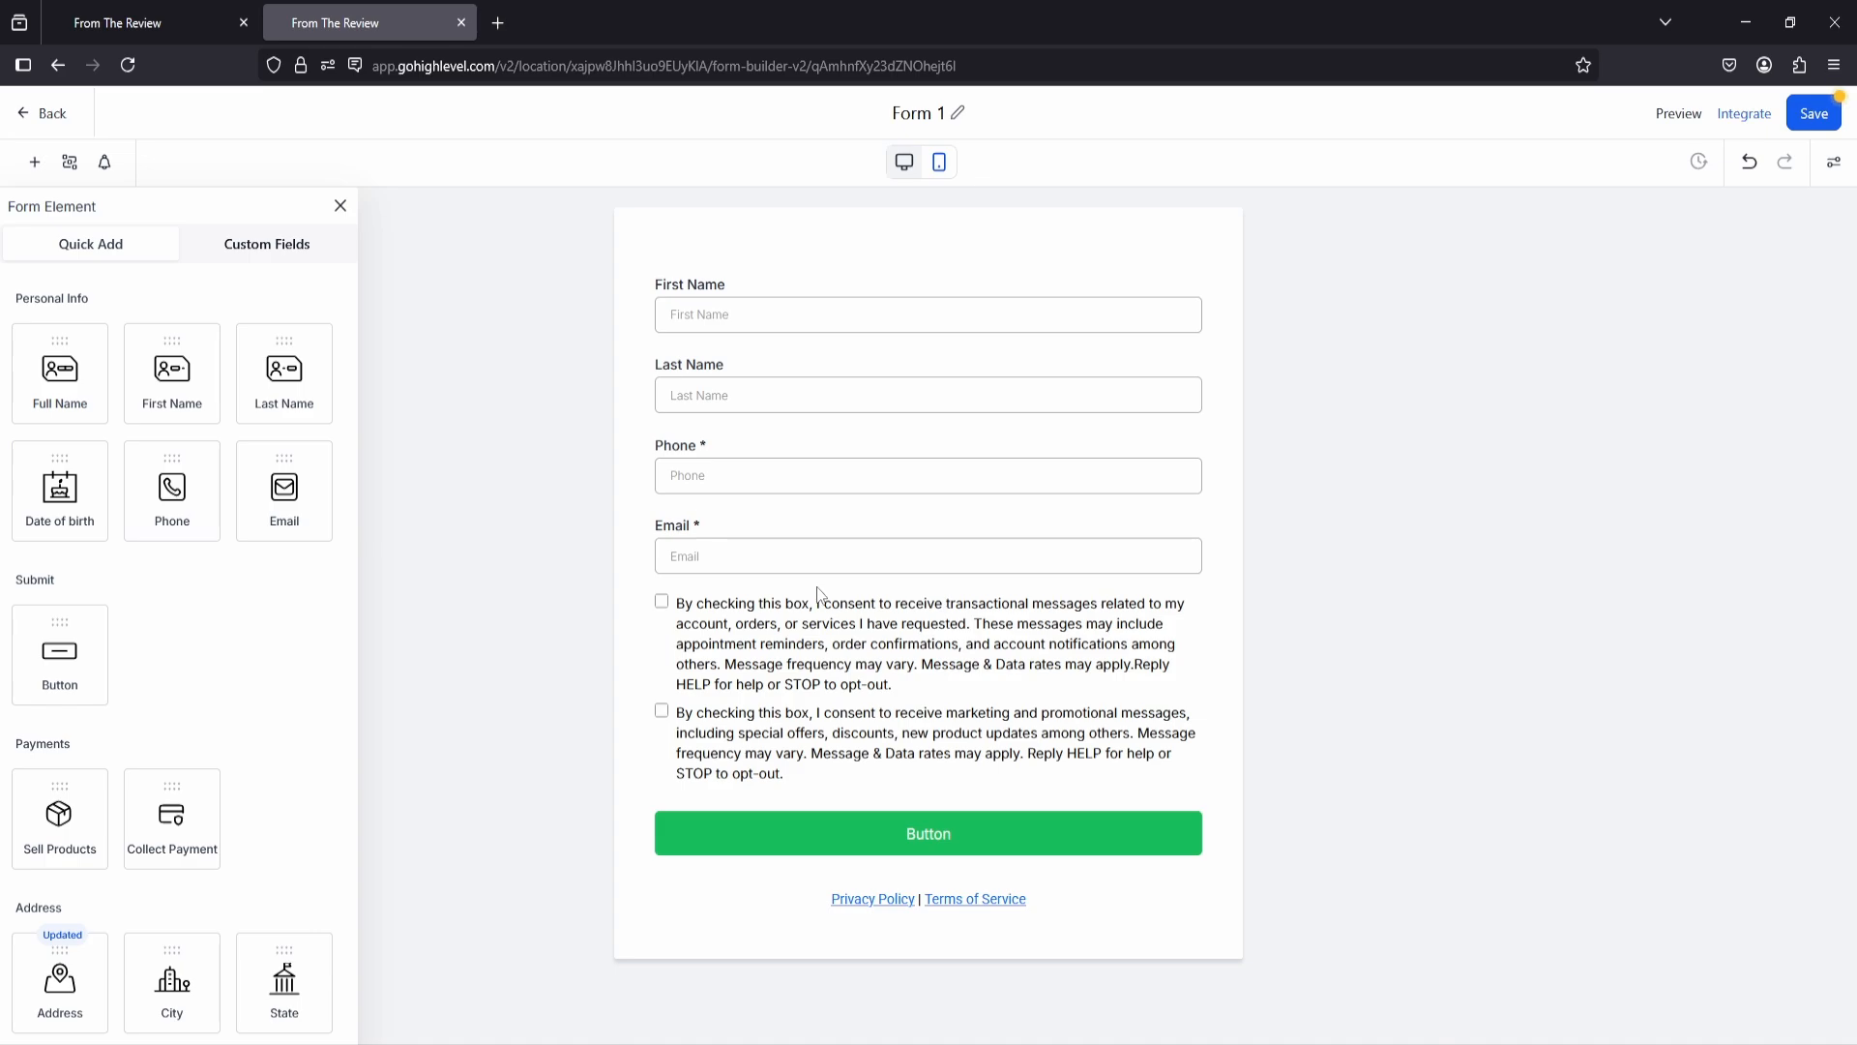
{"action": "left_click", "coordinate": [724, 368]}
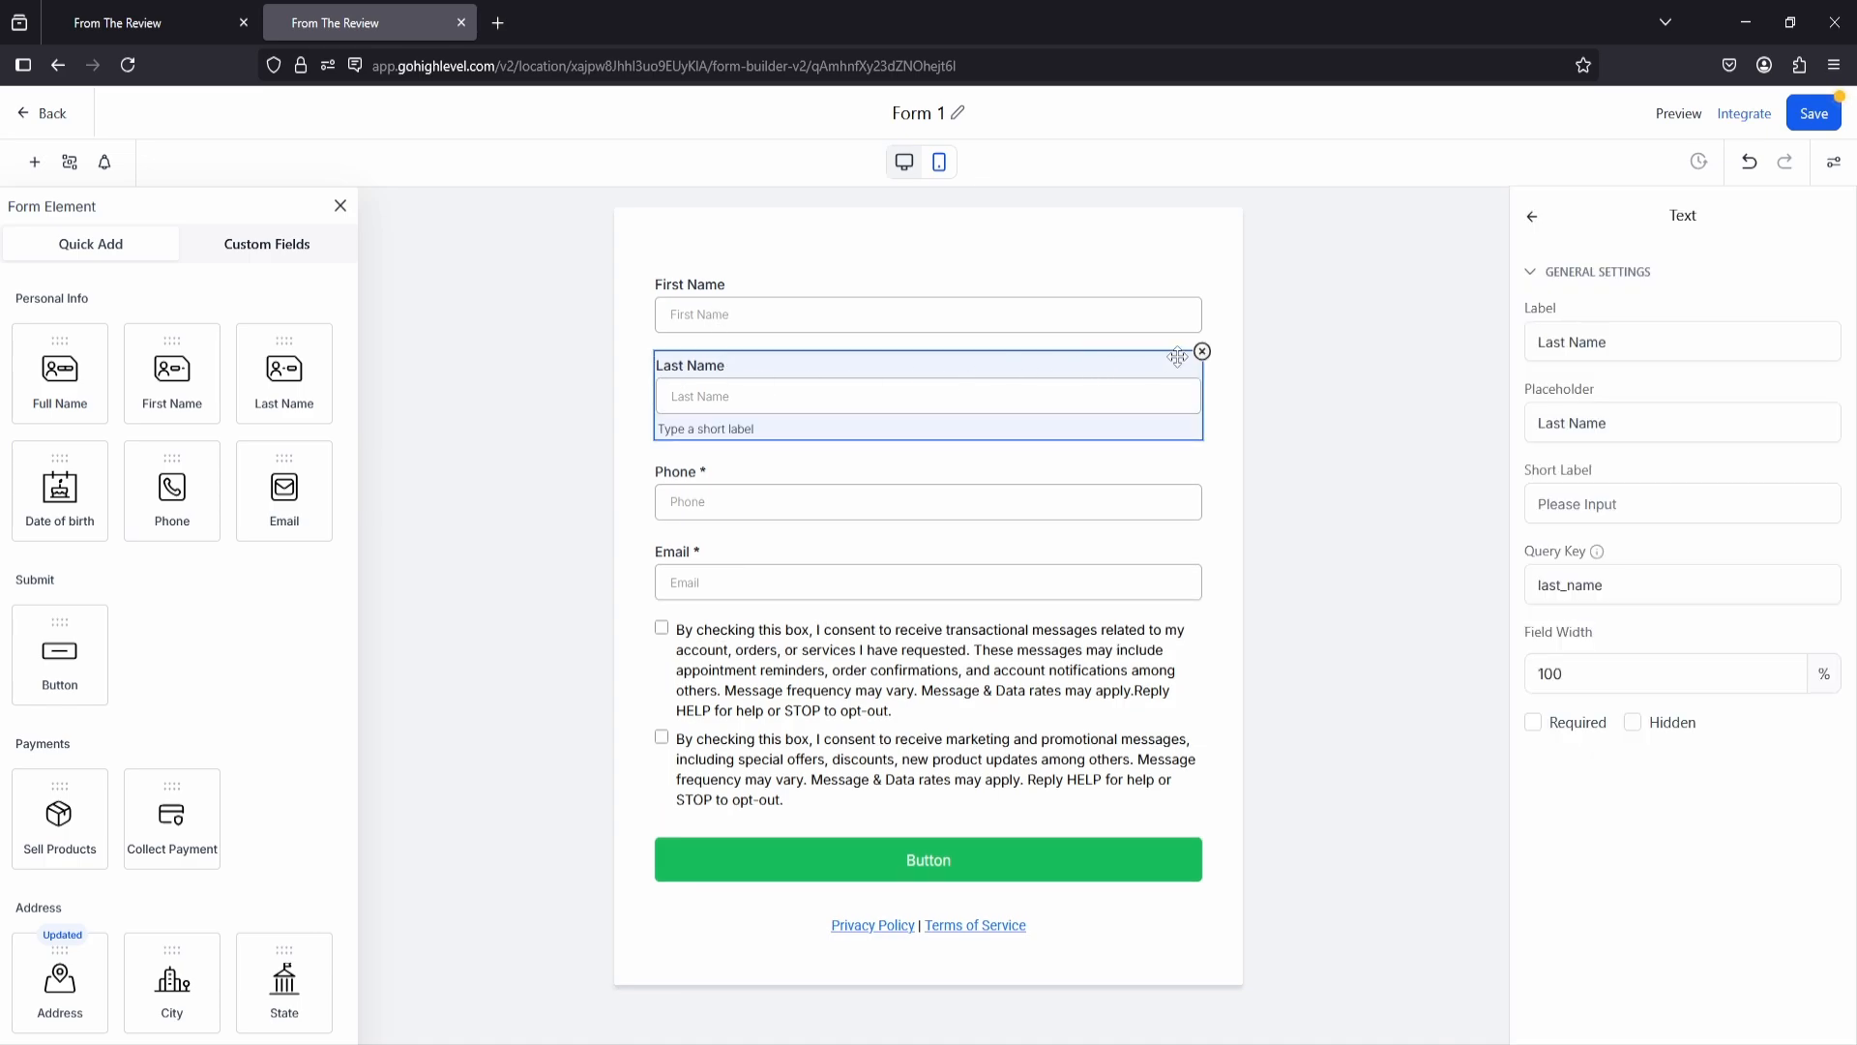
{"action": "left_click", "coordinate": [868, 467]}
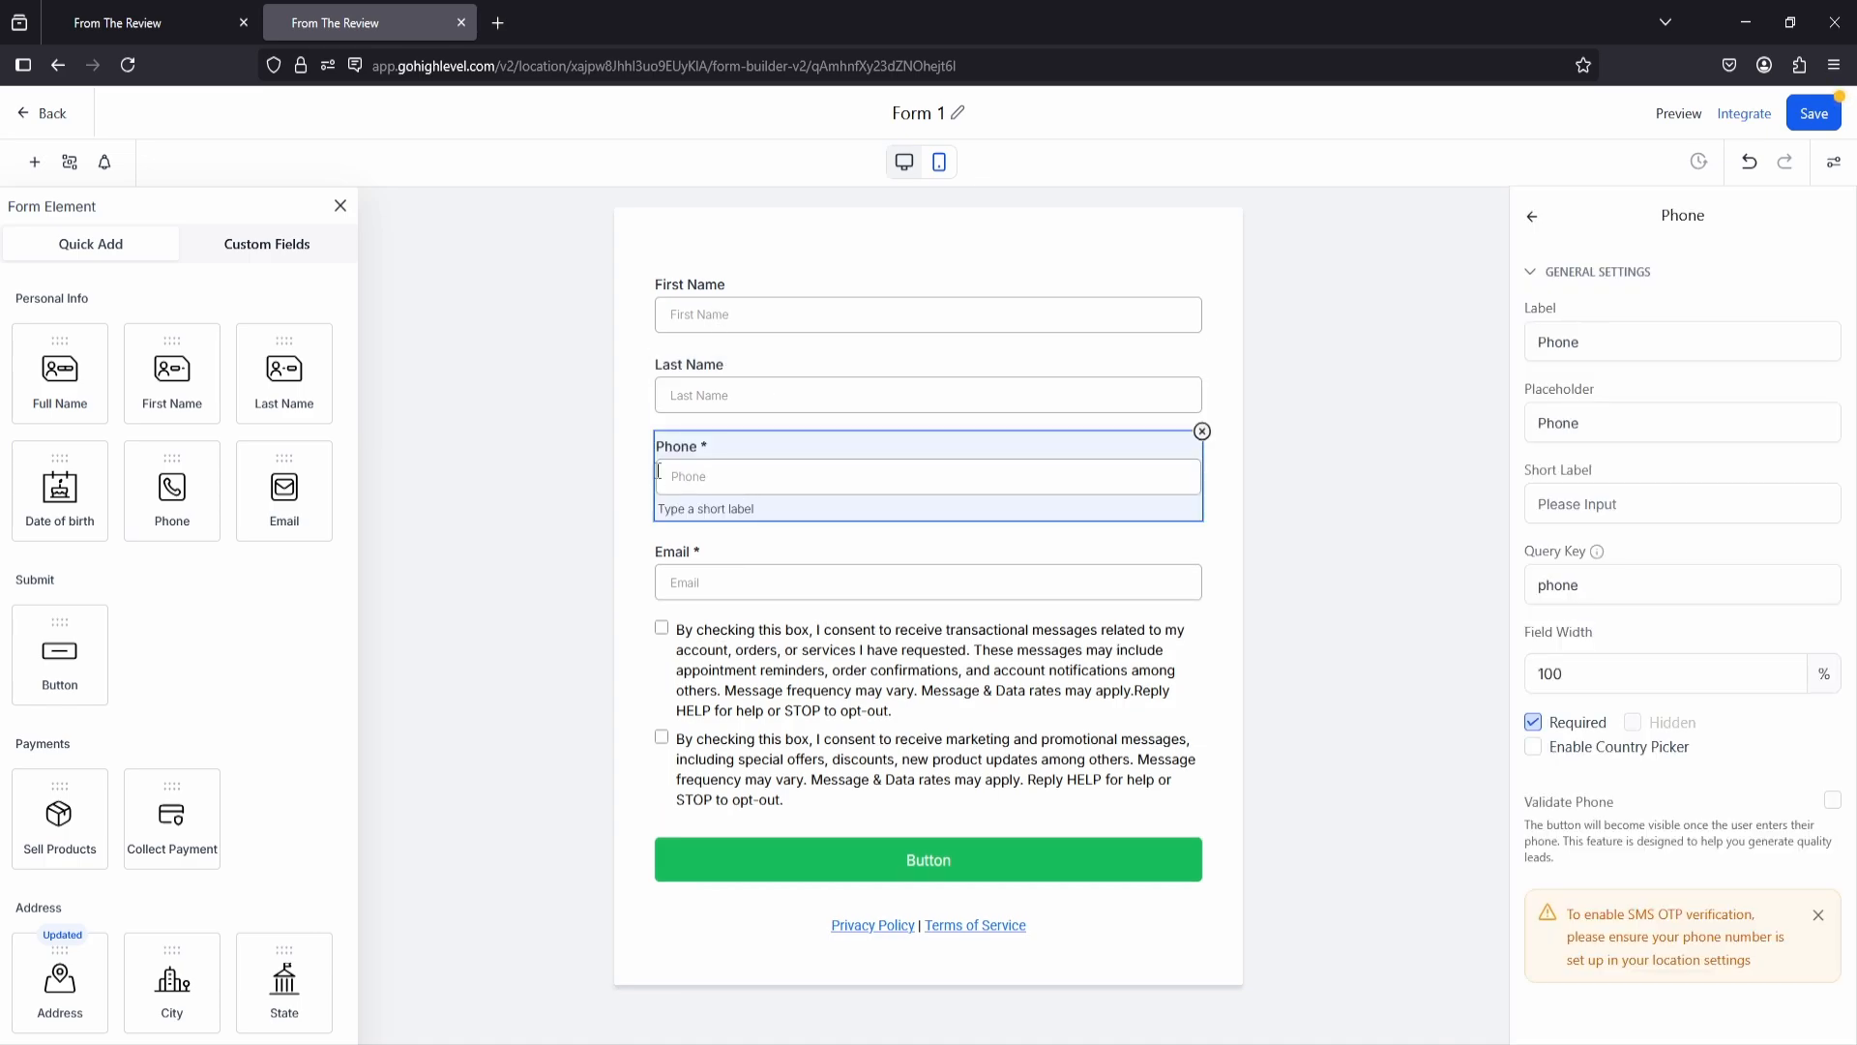
{"action": "left_click", "coordinate": [1203, 430]}
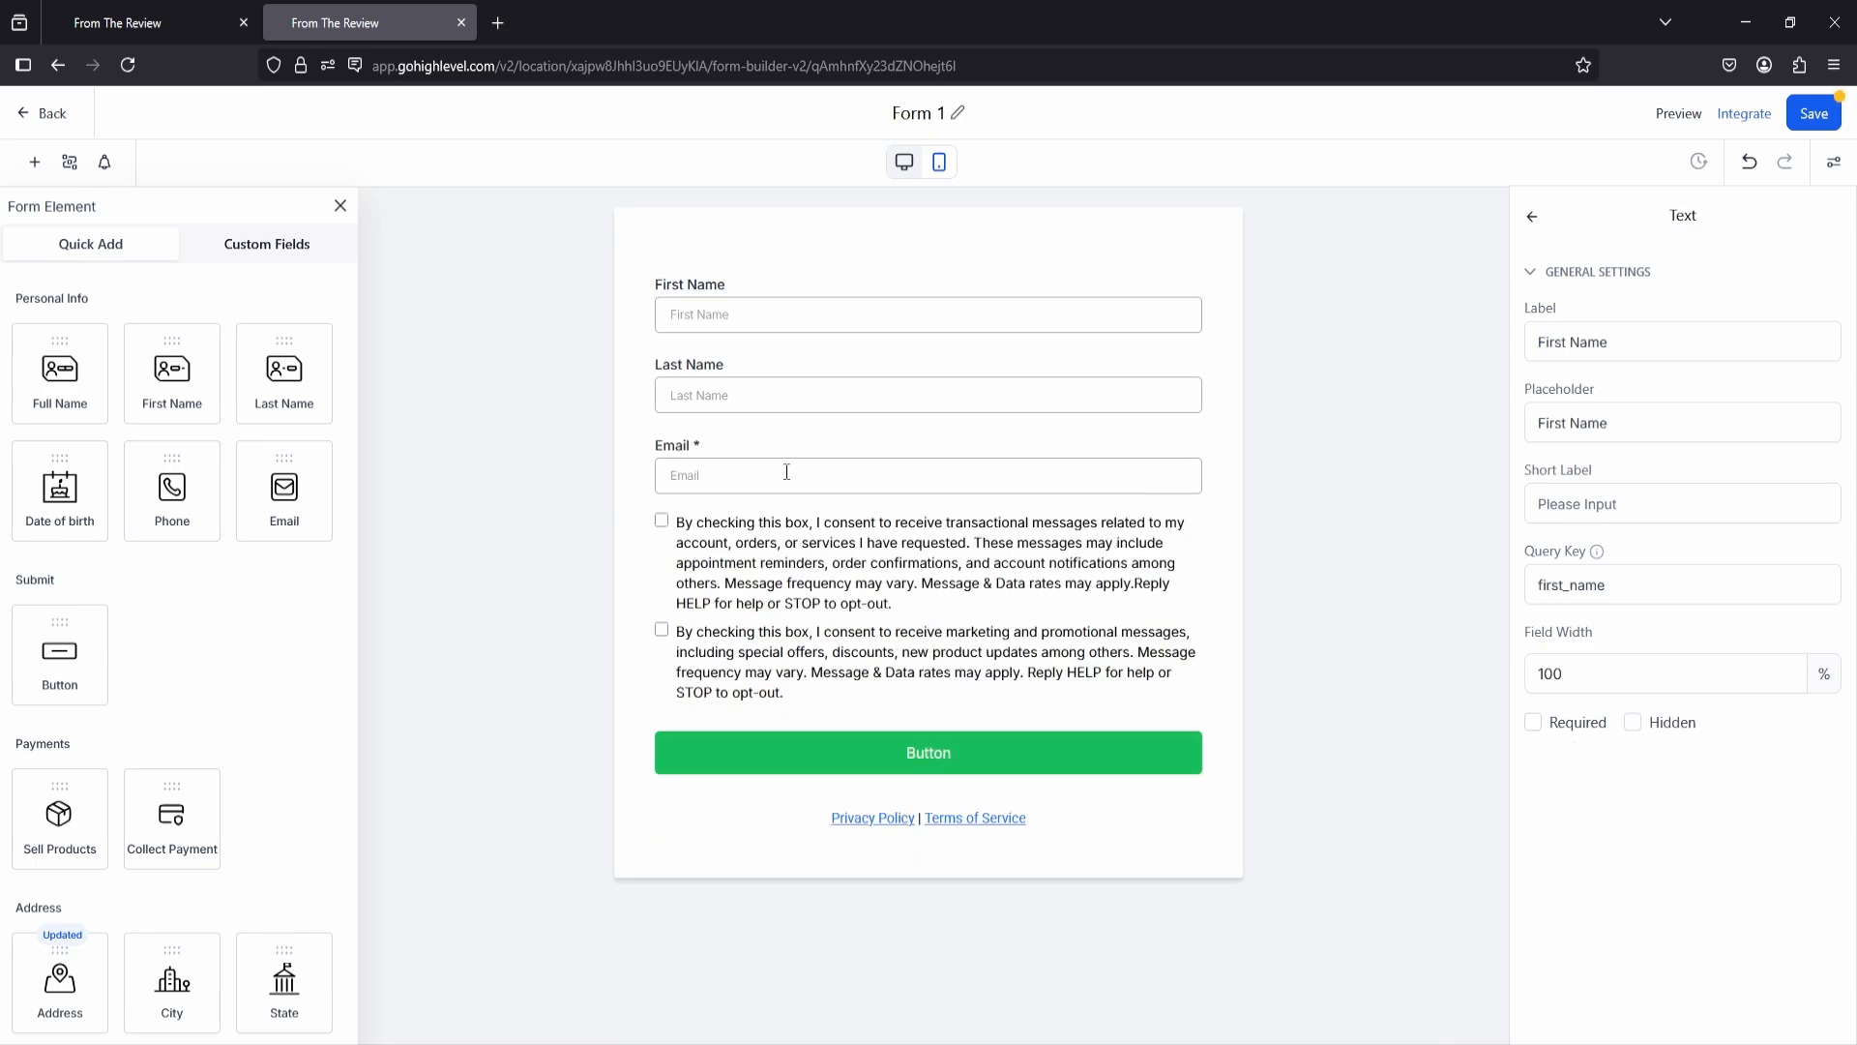
{"action": "left_click", "coordinate": [687, 367]}
{"action": "left_click", "coordinate": [1202, 352]}
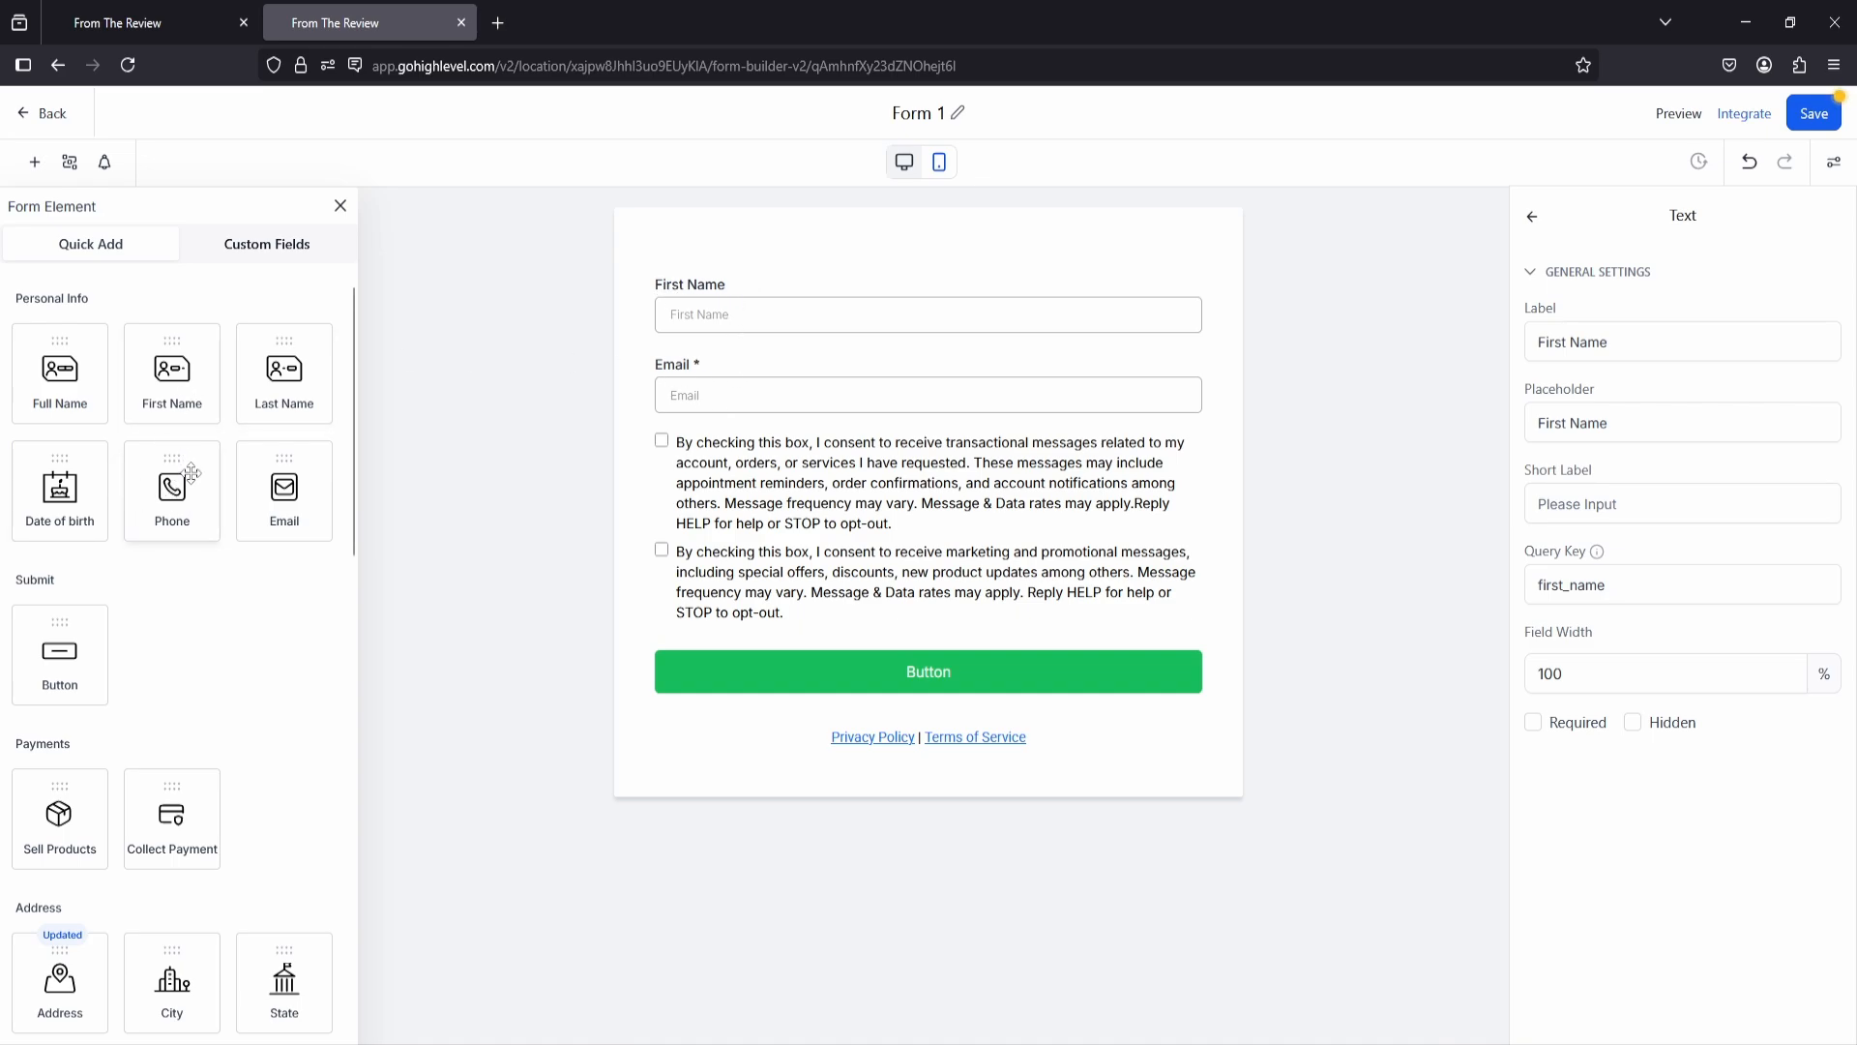
Step: Try a Phone field and a File Upload field below the Email field, deleting each one again
{"action": "left_click_drag", "start_coordinate": [191, 472], "coordinate": [844, 445]}
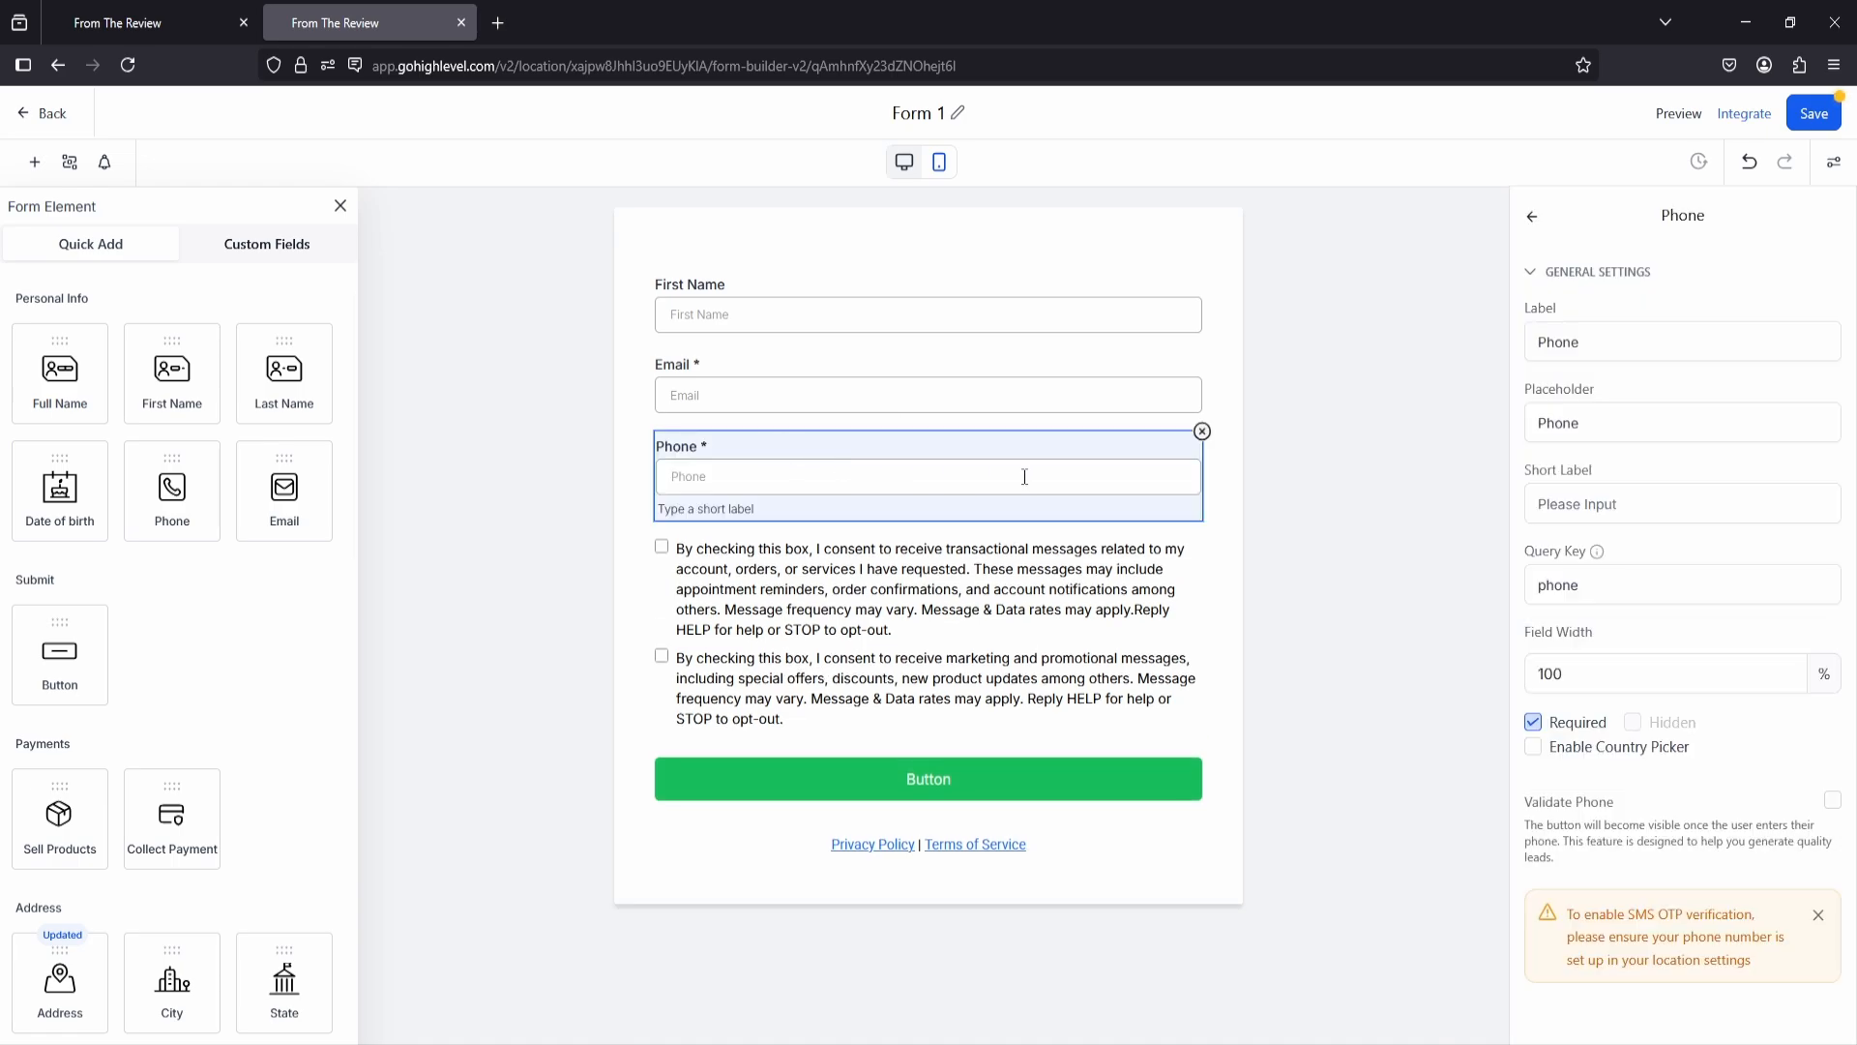
{"action": "left_click", "coordinate": [1202, 430]}
{"action": "scroll", "coordinate": [184, 561], "scroll_direction": "down", "scroll_amount": 4}
{"action": "scroll", "coordinate": [177, 552], "scroll_direction": "down", "scroll_amount": 1}
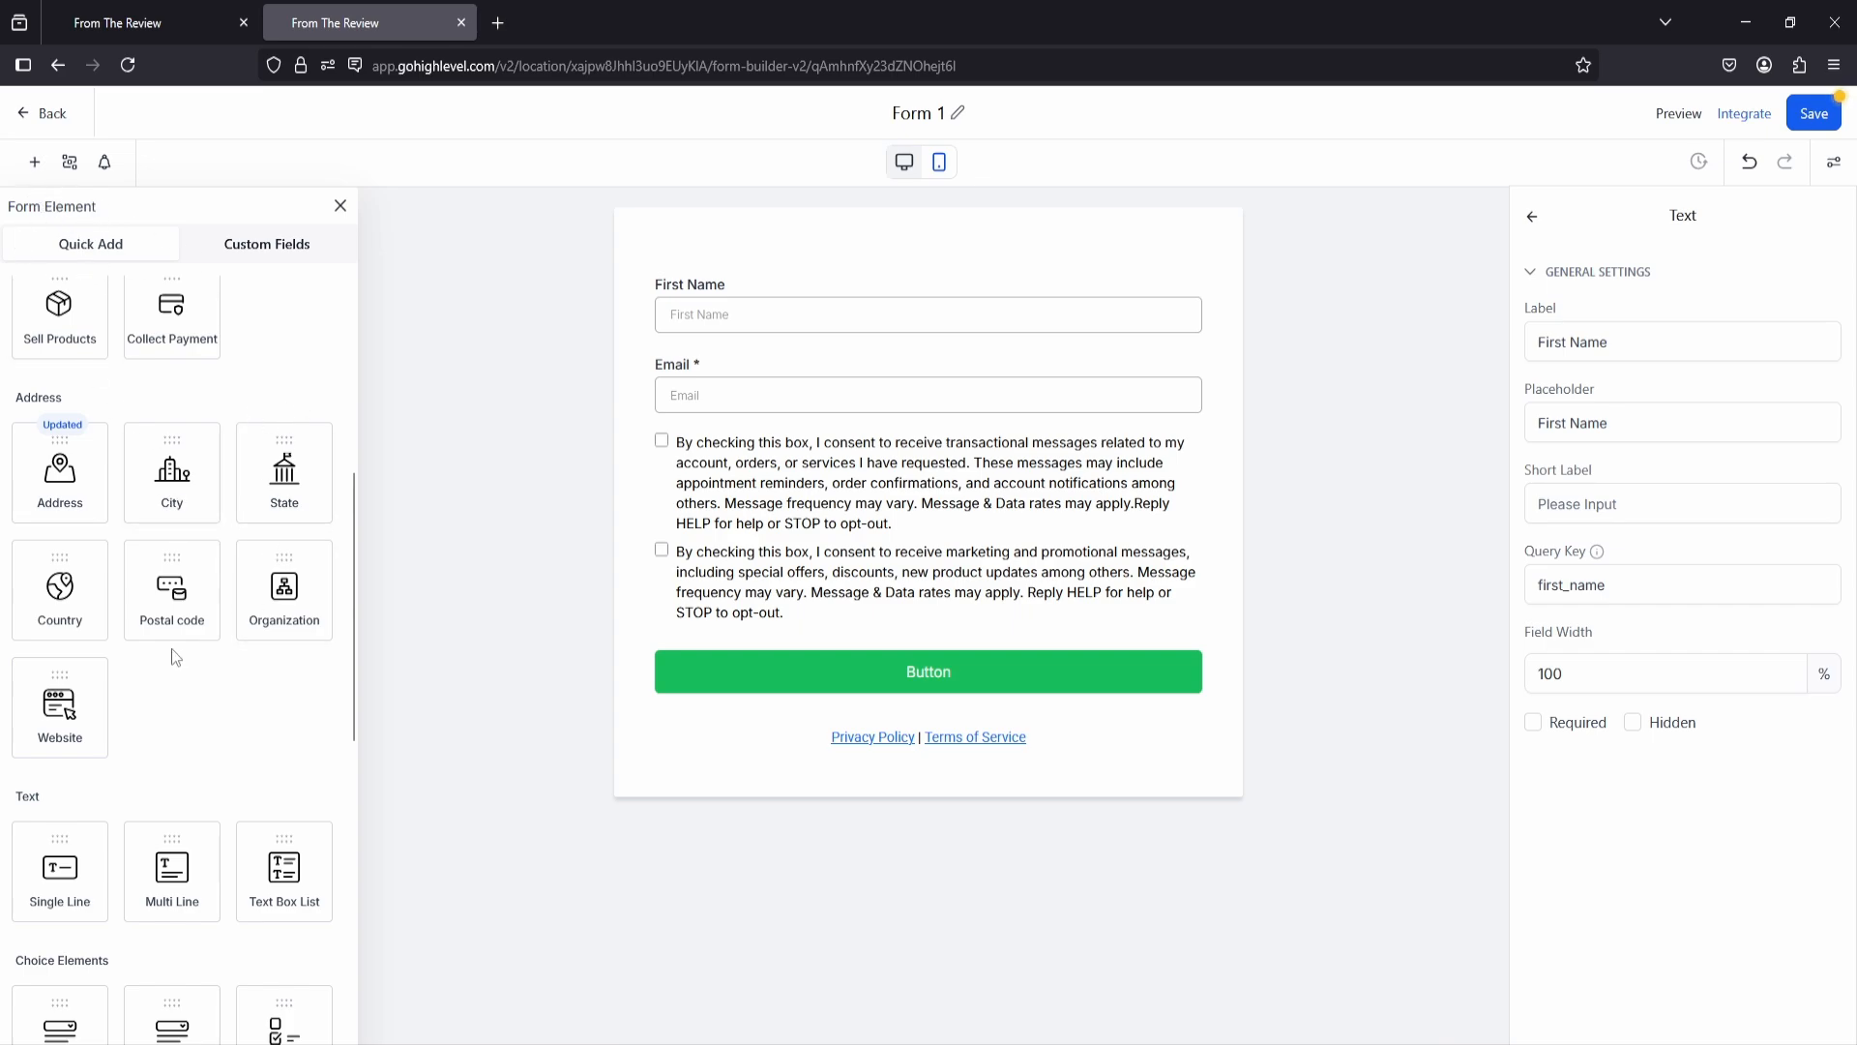
{"action": "scroll", "coordinate": [174, 658], "scroll_direction": "down", "scroll_amount": 5}
{"action": "scroll", "coordinate": [188, 688], "scroll_direction": "down", "scroll_amount": 2}
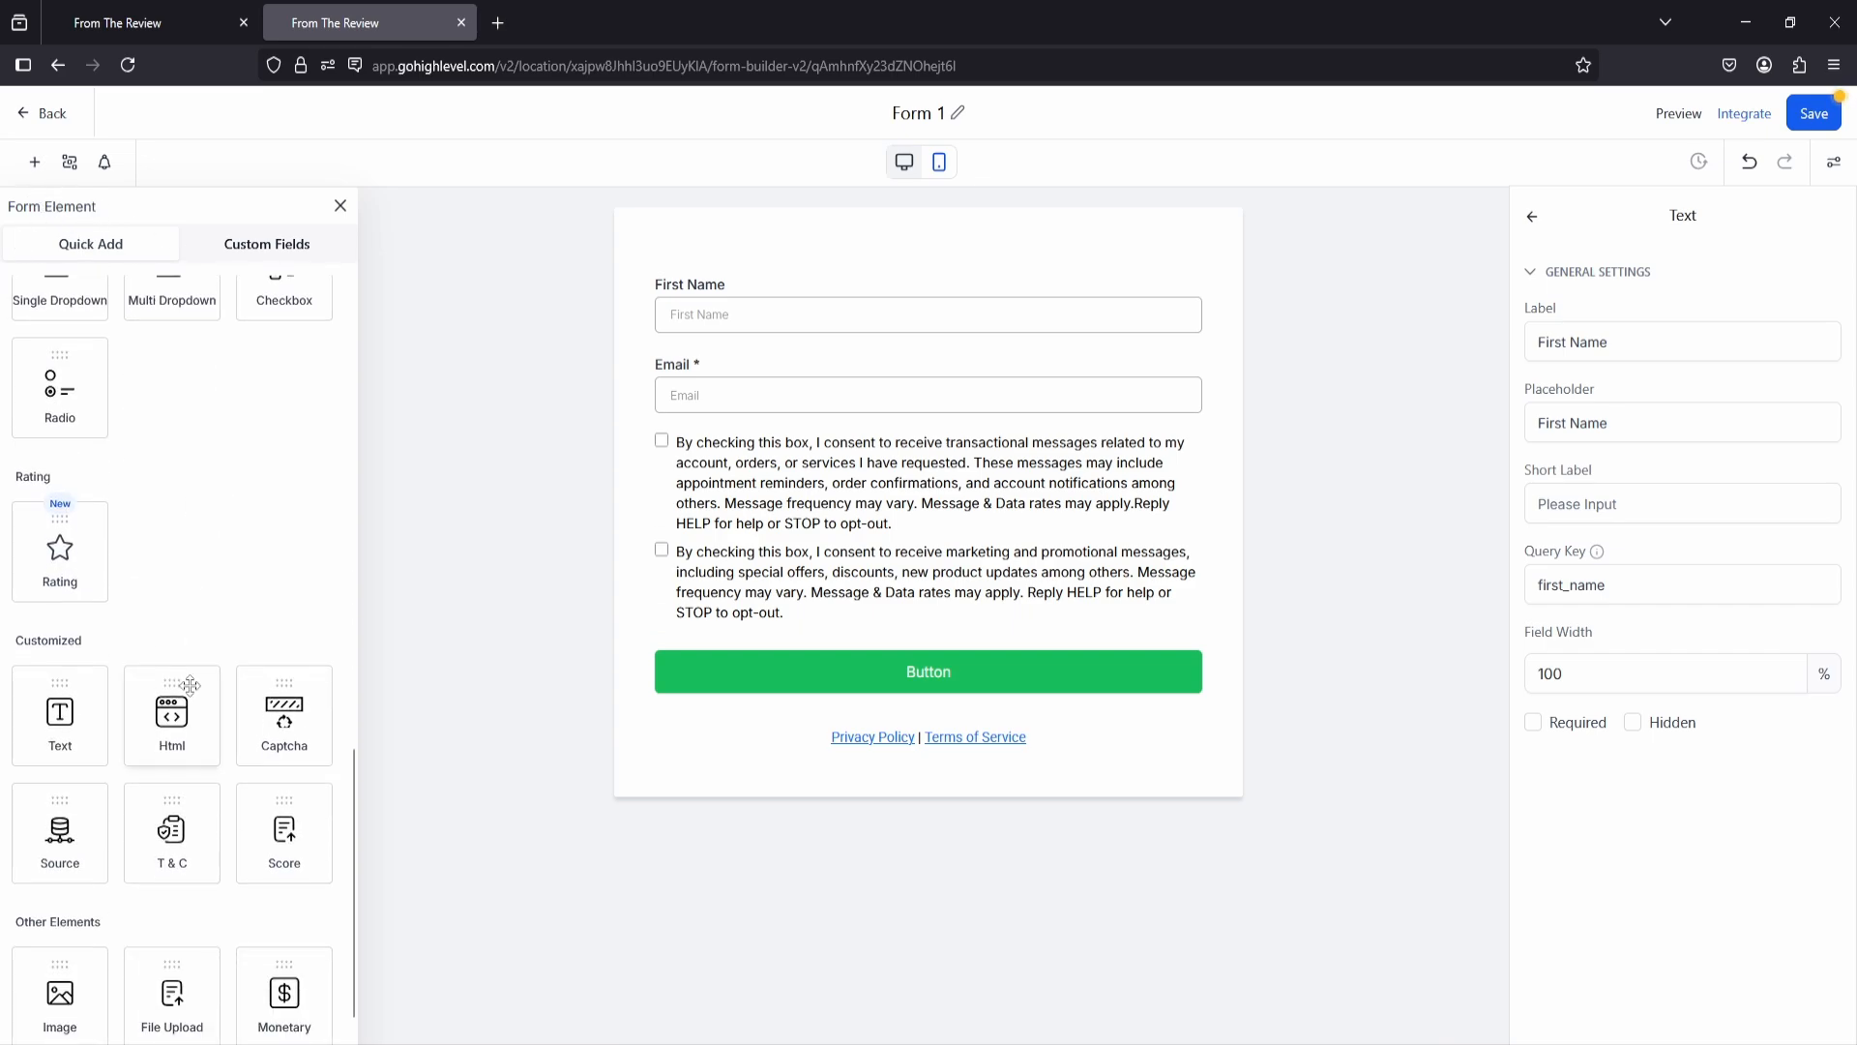
{"action": "scroll", "coordinate": [190, 685], "scroll_direction": "down", "scroll_amount": 2}
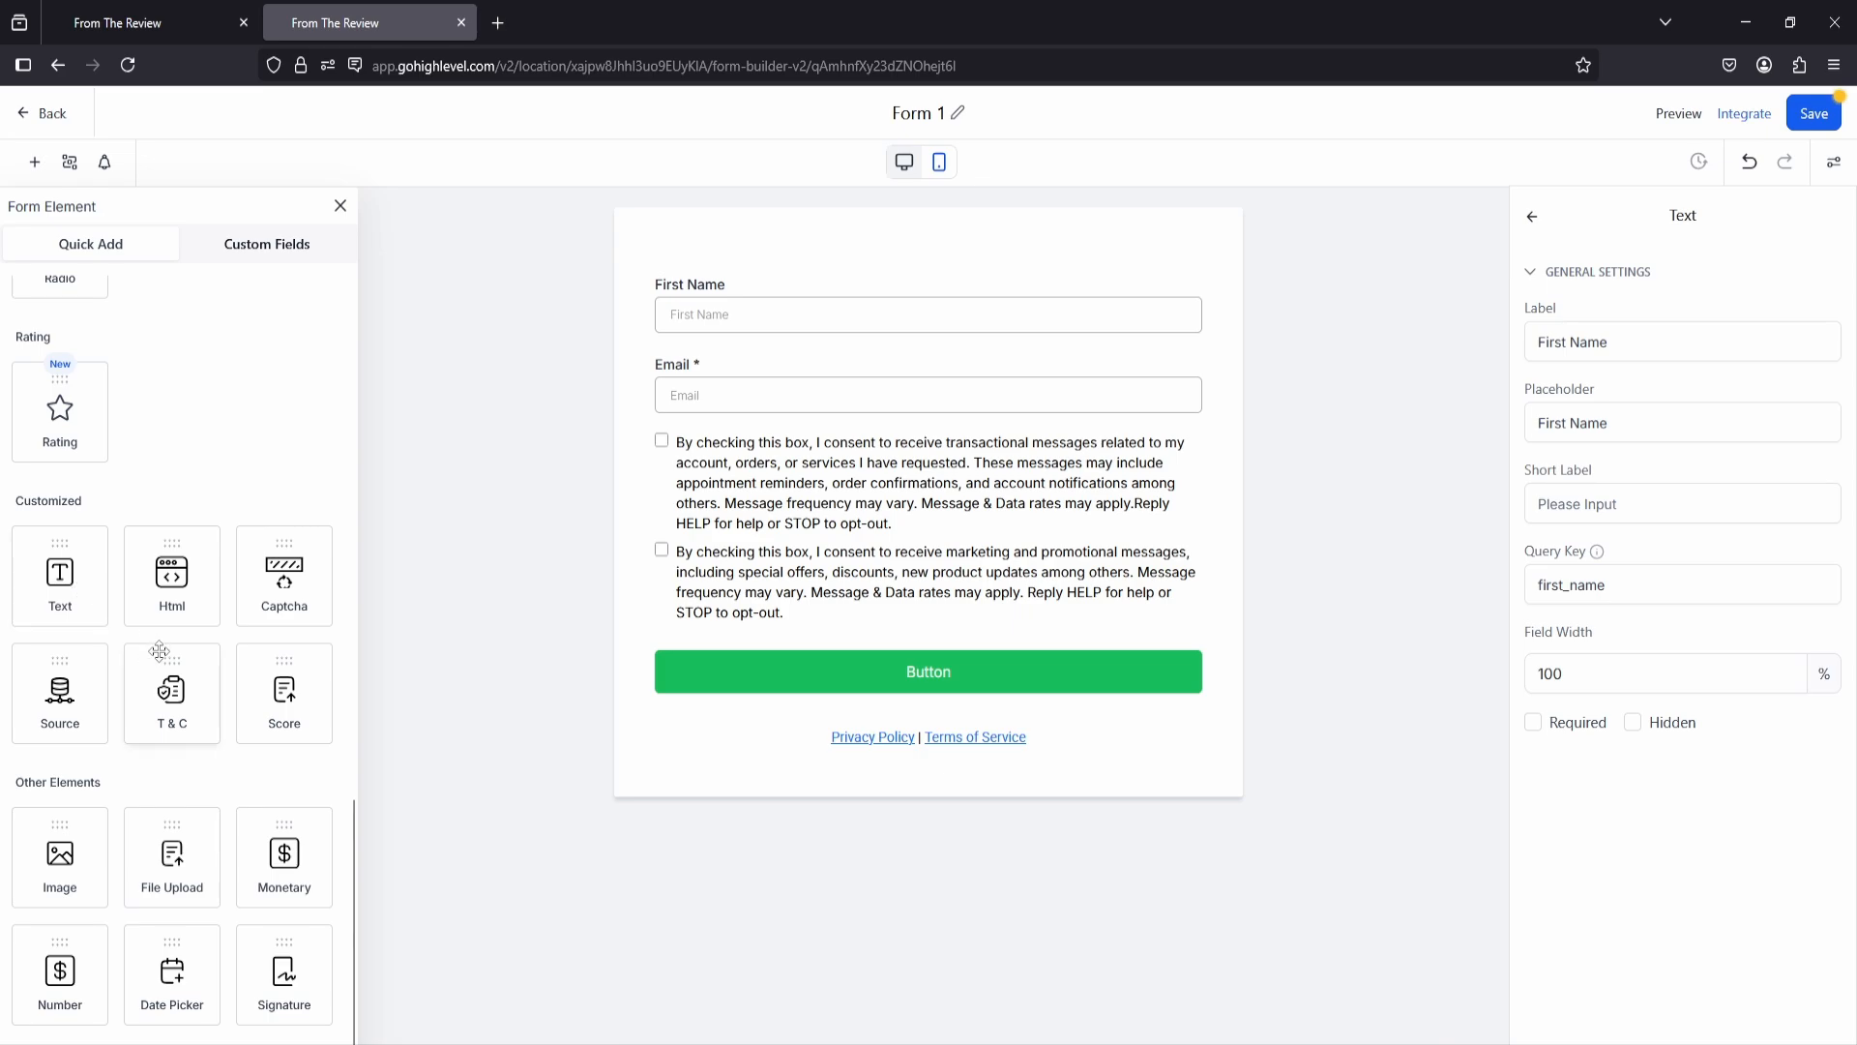
{"action": "left_click_drag", "start_coordinate": [172, 856], "coordinate": [952, 491]}
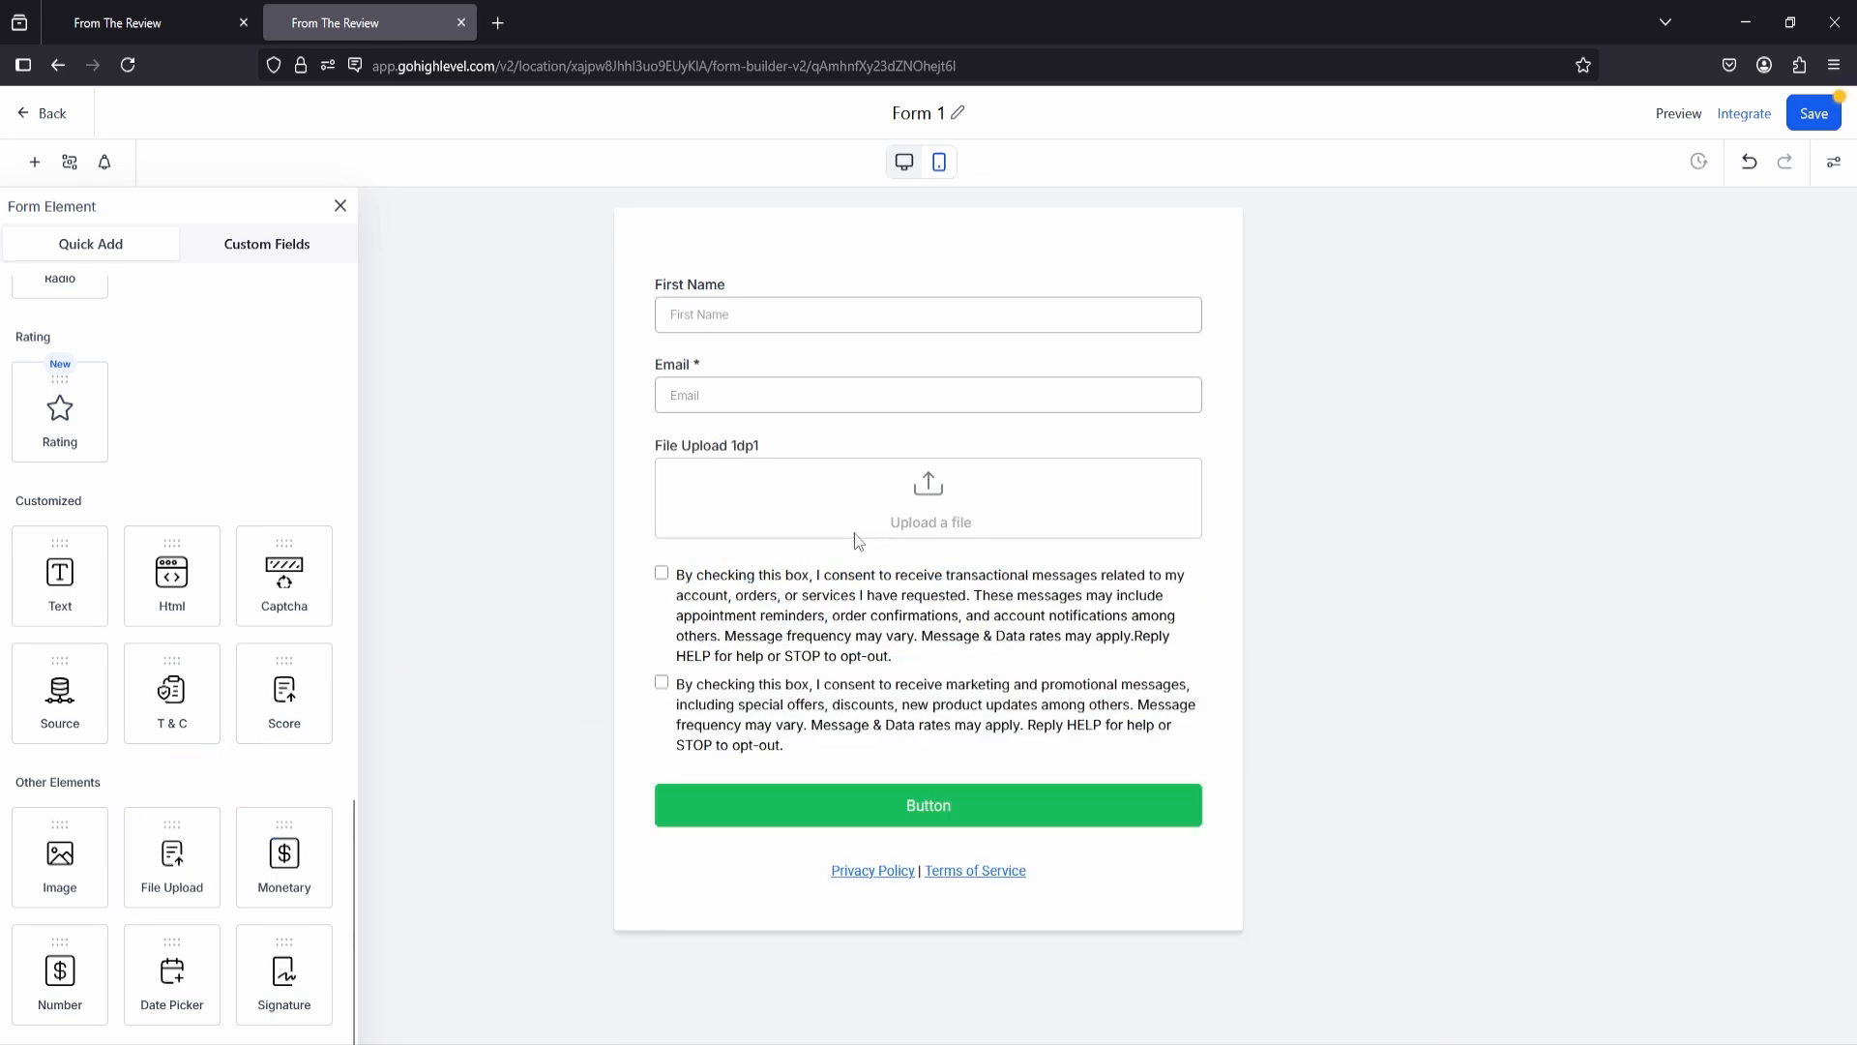
{"action": "left_click", "coordinate": [1090, 454]}
{"action": "left_click", "coordinate": [1199, 436]}
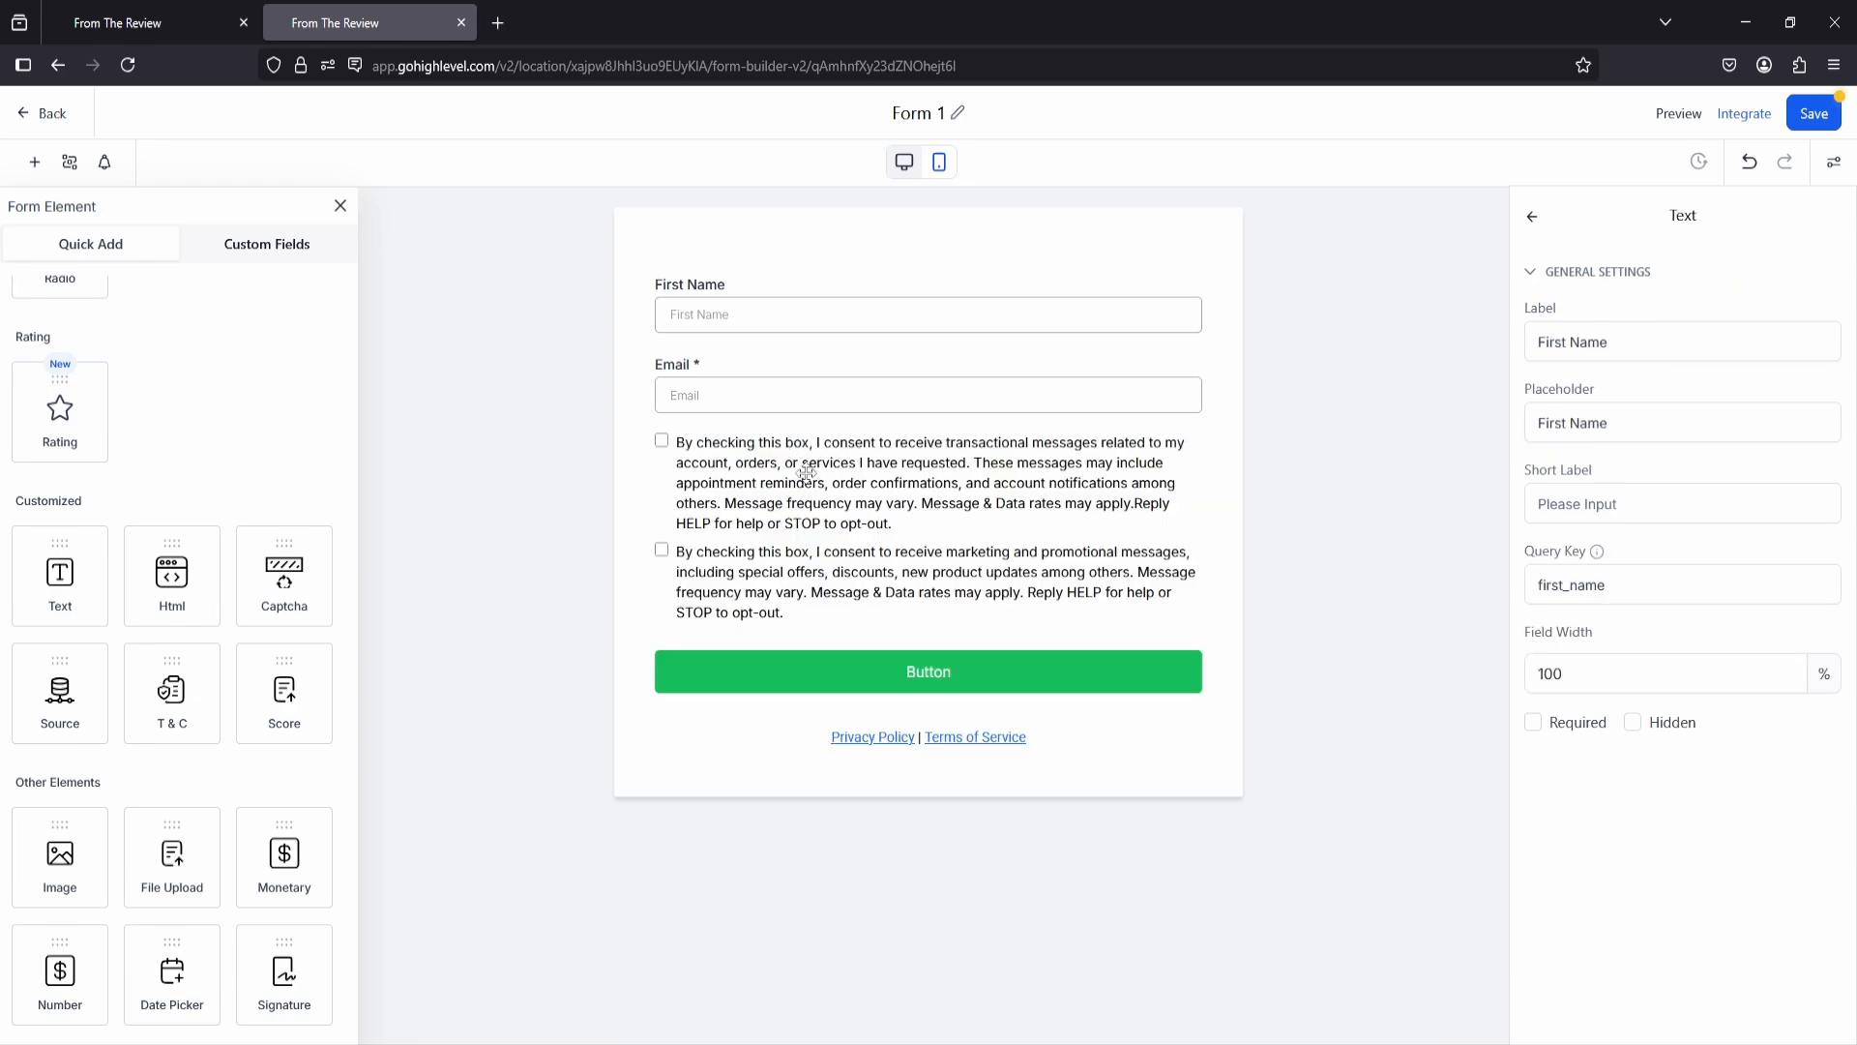
Step: Delete the terms-and-conditions consent block from the form and check the form's layout in mobile view before returning to desktop view
{"action": "left_click", "coordinate": [735, 472]}
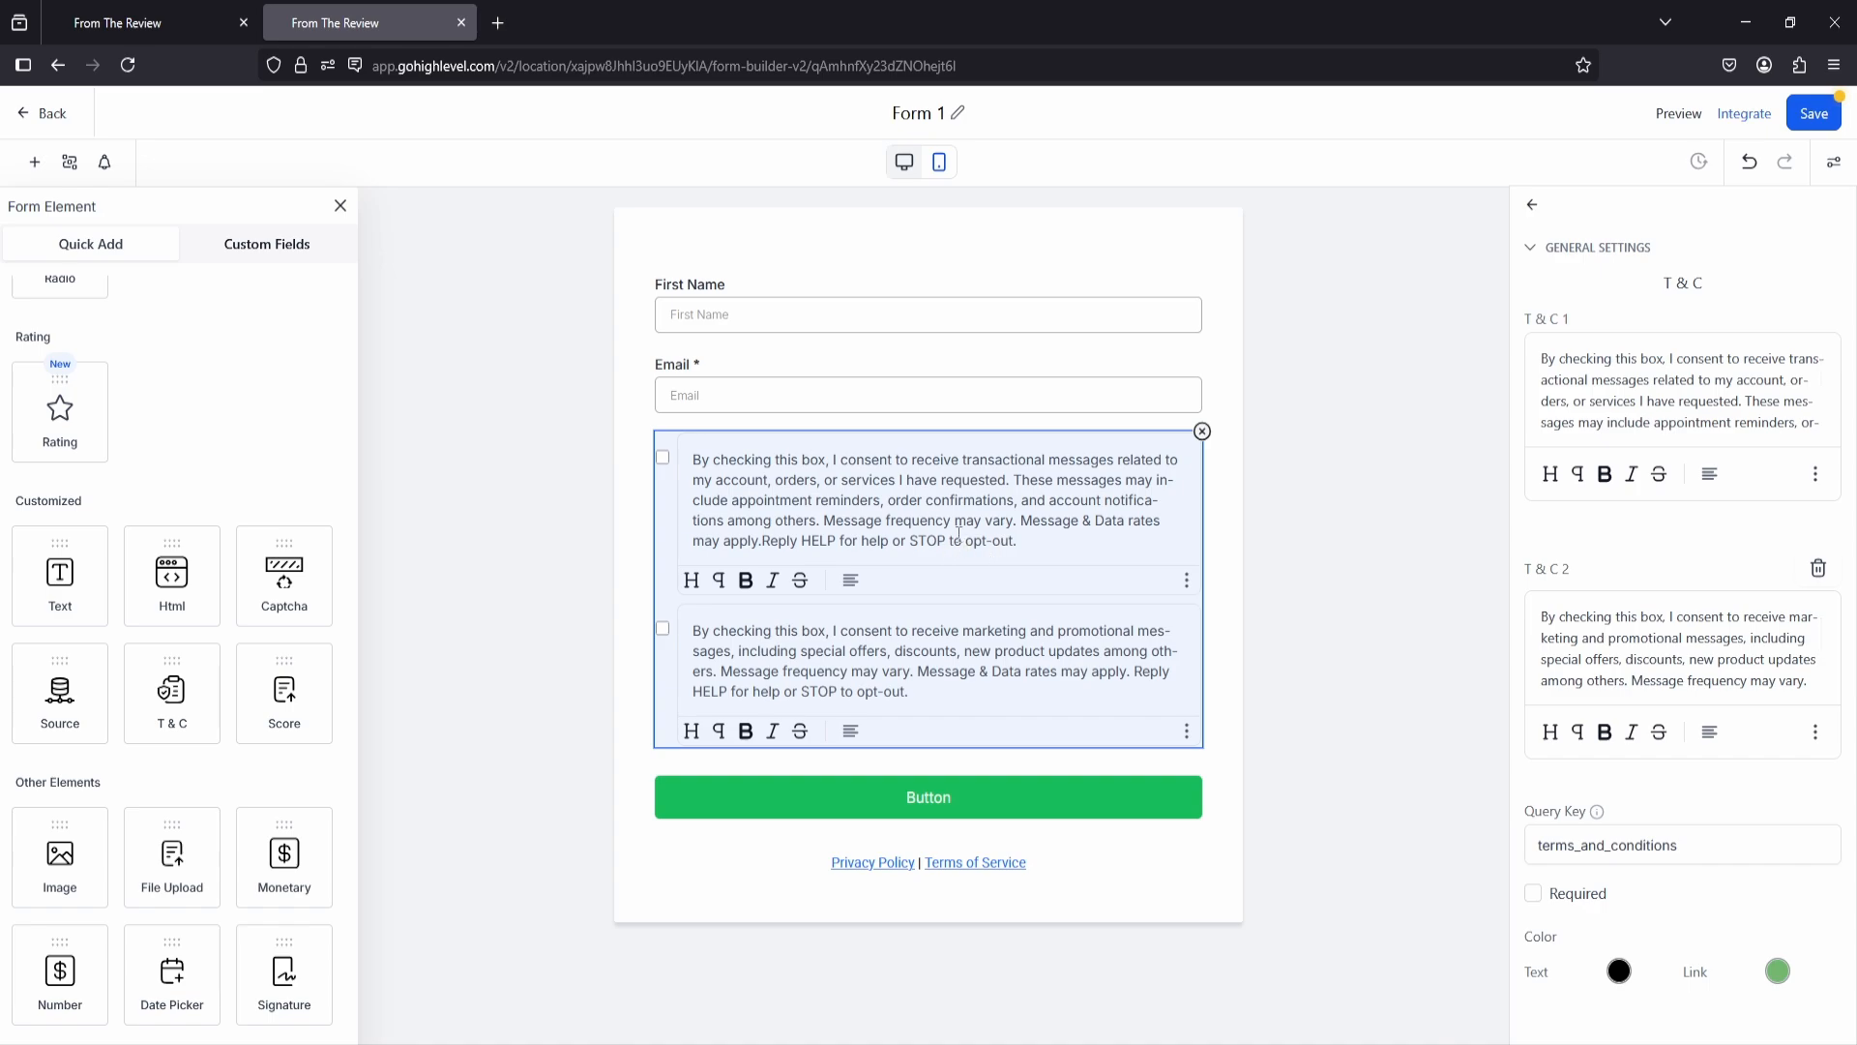
{"action": "left_click", "coordinate": [1201, 433]}
{"action": "left_click", "coordinate": [340, 206]}
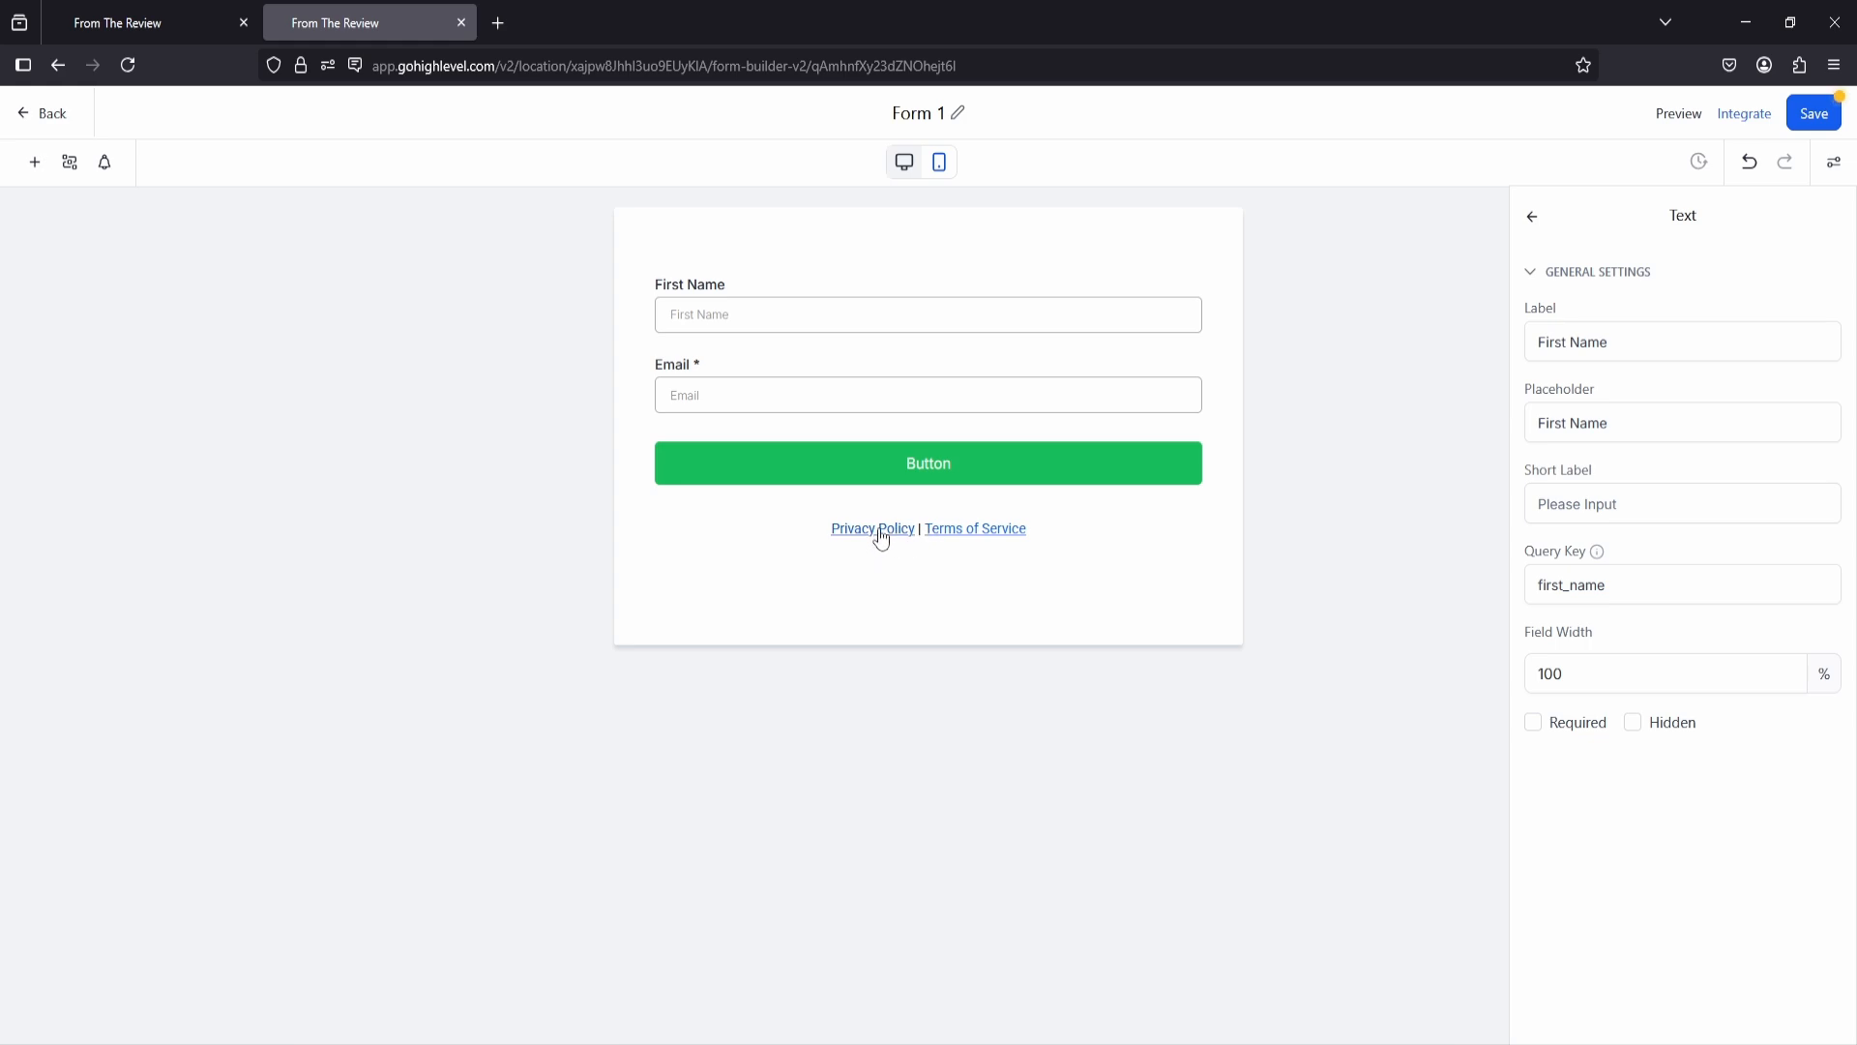
{"action": "left_click", "coordinate": [926, 544]}
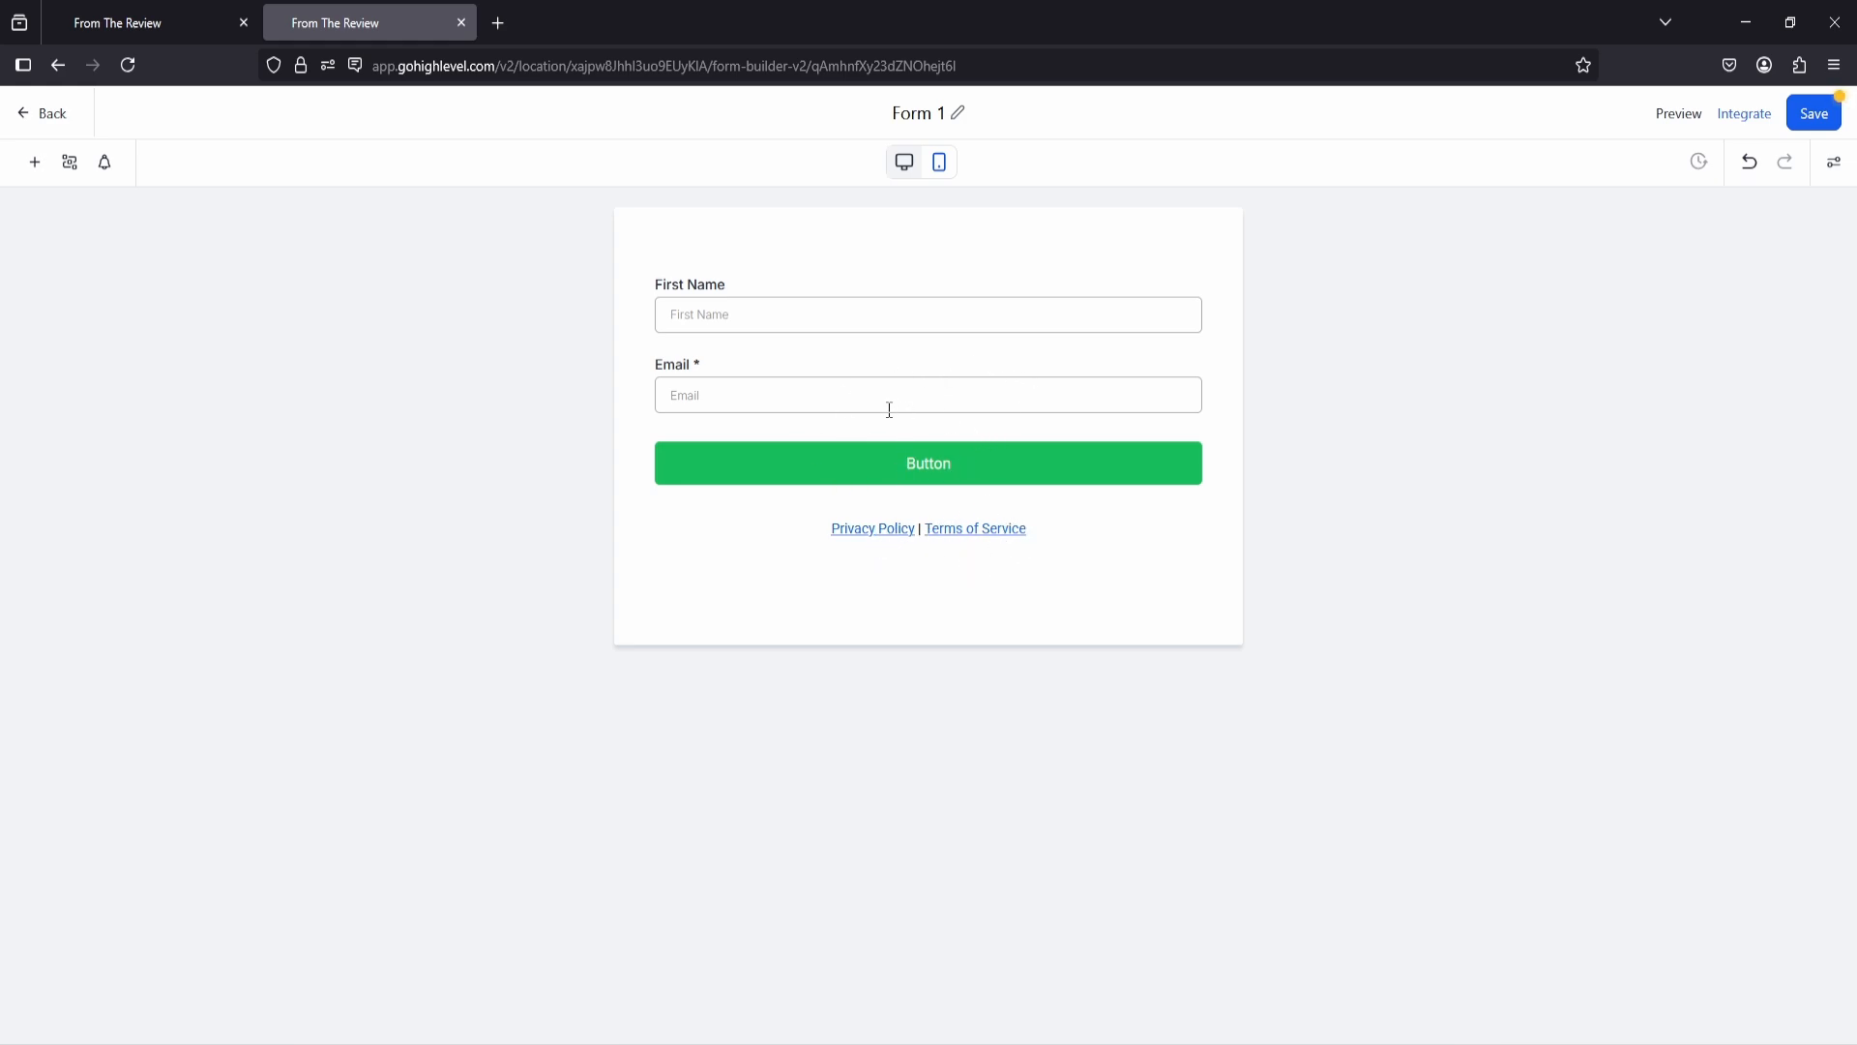
{"action": "left_click", "coordinate": [938, 162]}
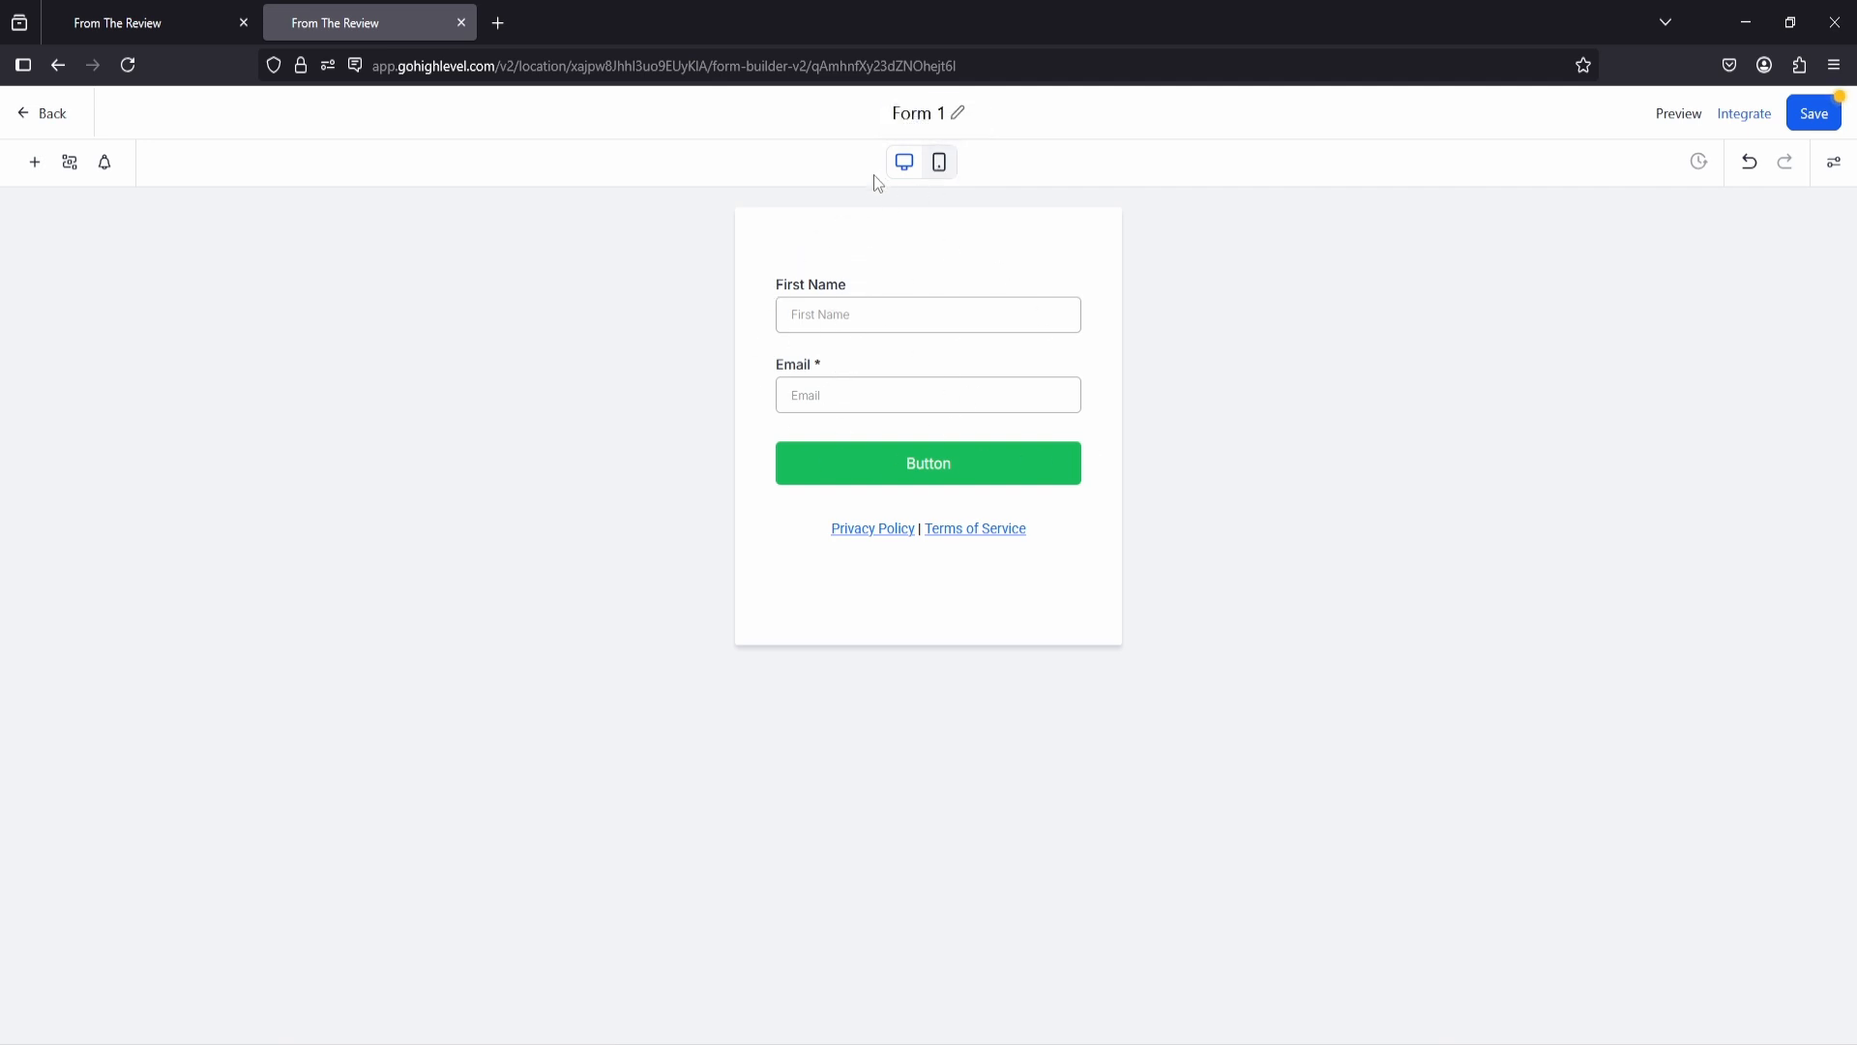
{"action": "left_click", "coordinate": [902, 164]}
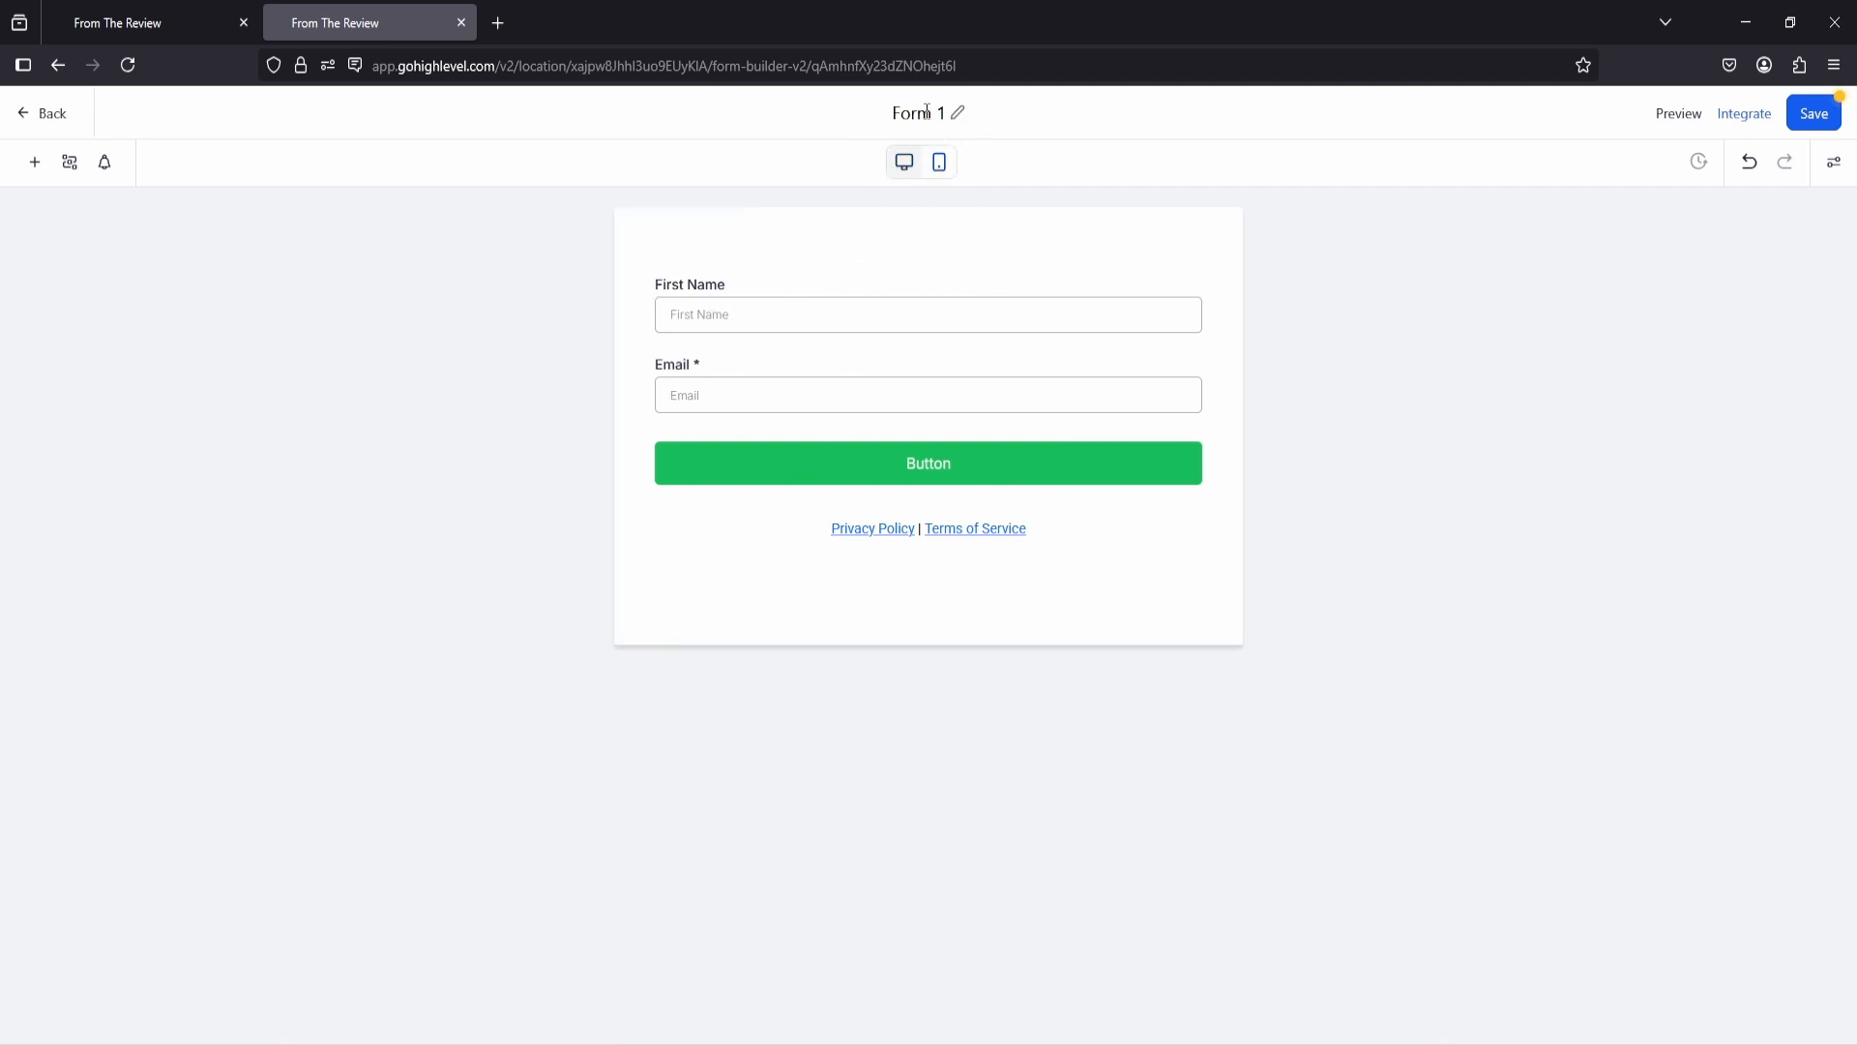
Step: Rename the form to "email Form 1", save it and return to the emails form page
{"action": "left_click", "coordinate": [926, 114]}
{"action": "left_click_drag", "start_coordinate": [899, 114], "coordinate": [905, 114]}
{"action": "left_click", "coordinate": [905, 113]}
{"action": "type", "text": "email"}
{"action": "left_click", "coordinate": [1005, 189]}
{"action": "left_click", "coordinate": [1820, 116]}
{"action": "left_click", "coordinate": [460, 23]}
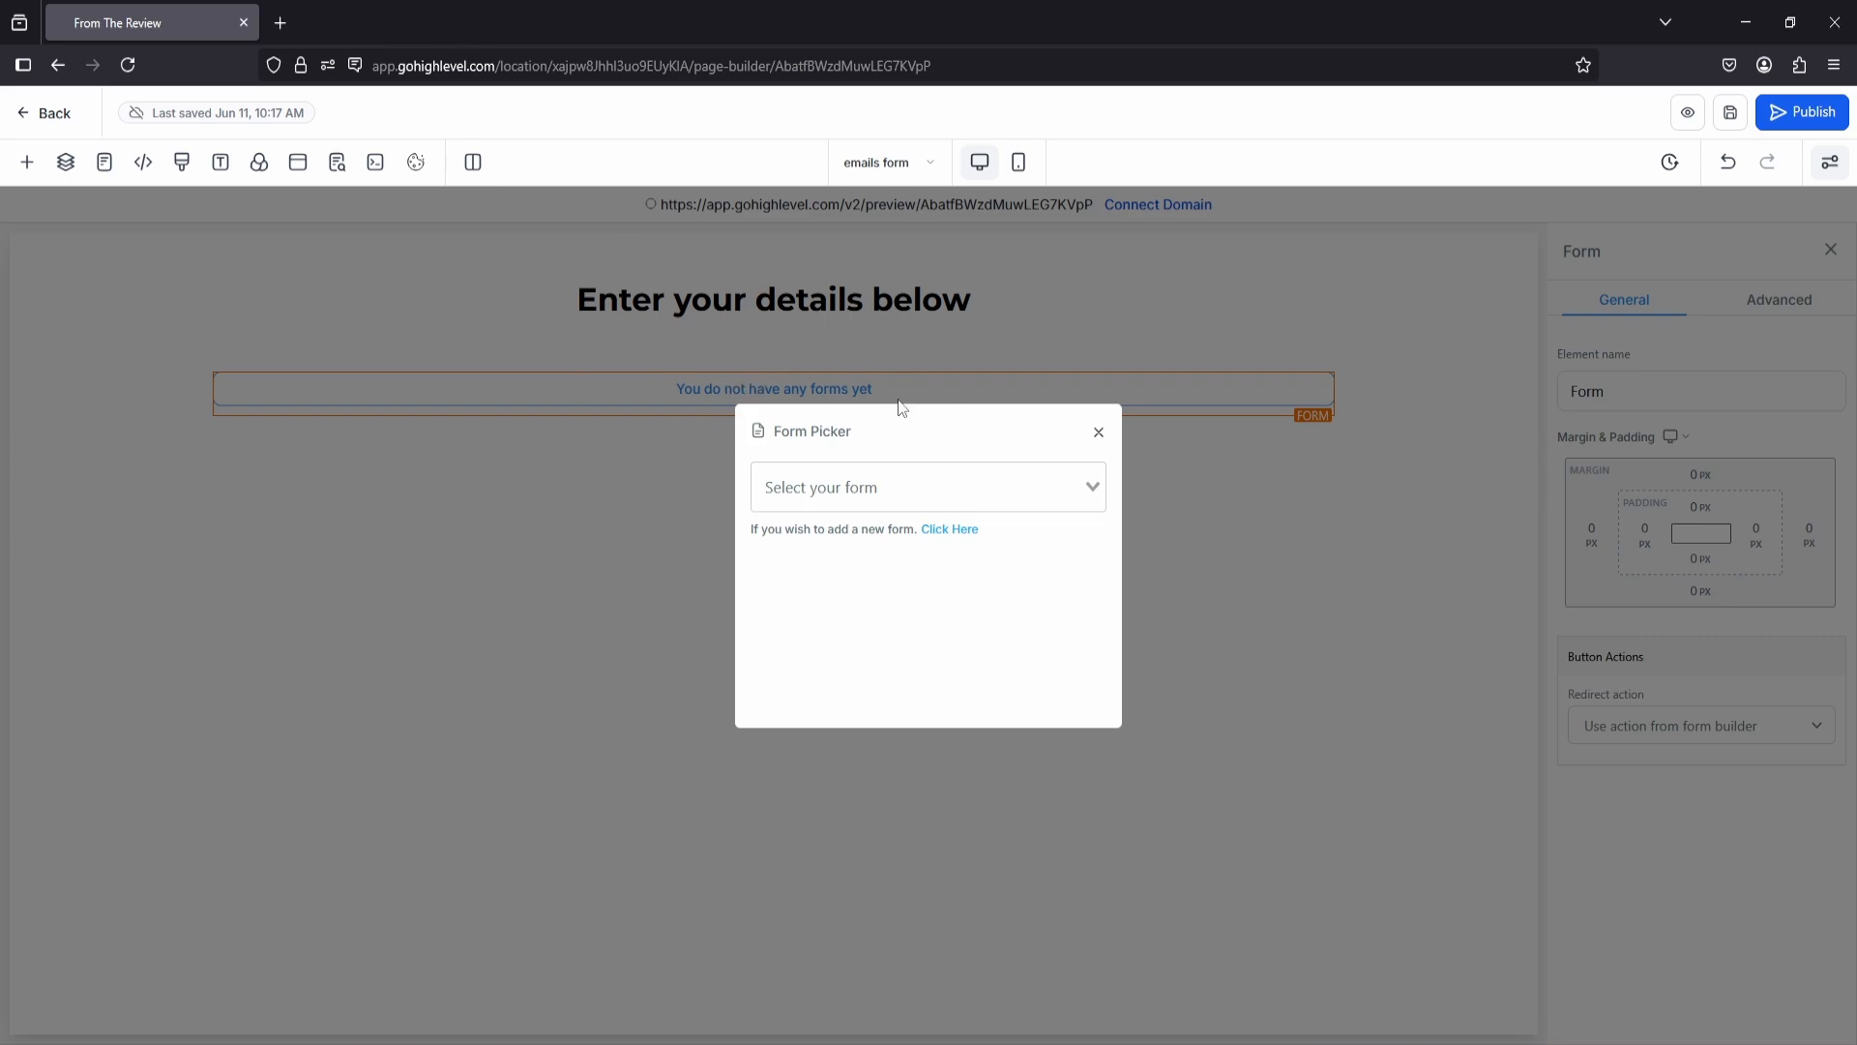
Step: Save and reload the emails form page and assign "email Form 1" to its Form element
{"action": "left_click", "coordinate": [1099, 434]}
{"action": "left_click", "coordinate": [1730, 112]}
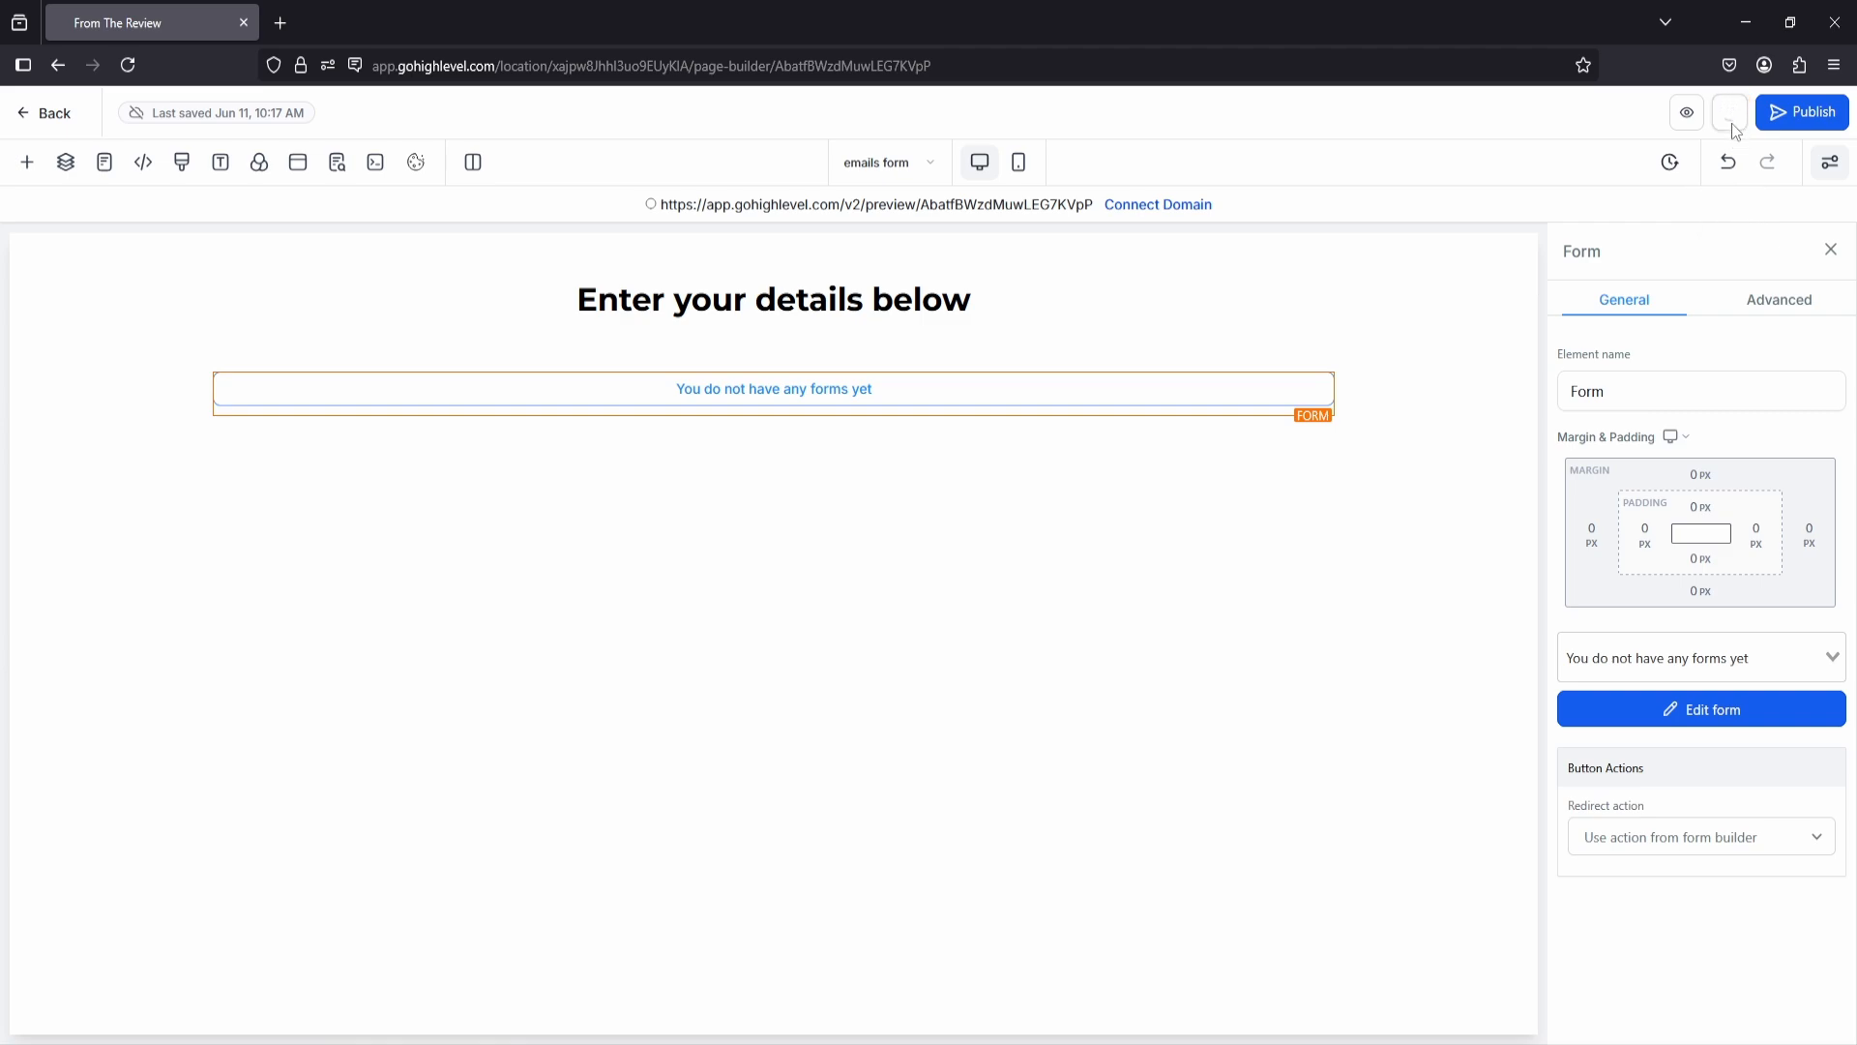
{"action": "left_click", "coordinate": [127, 67]}
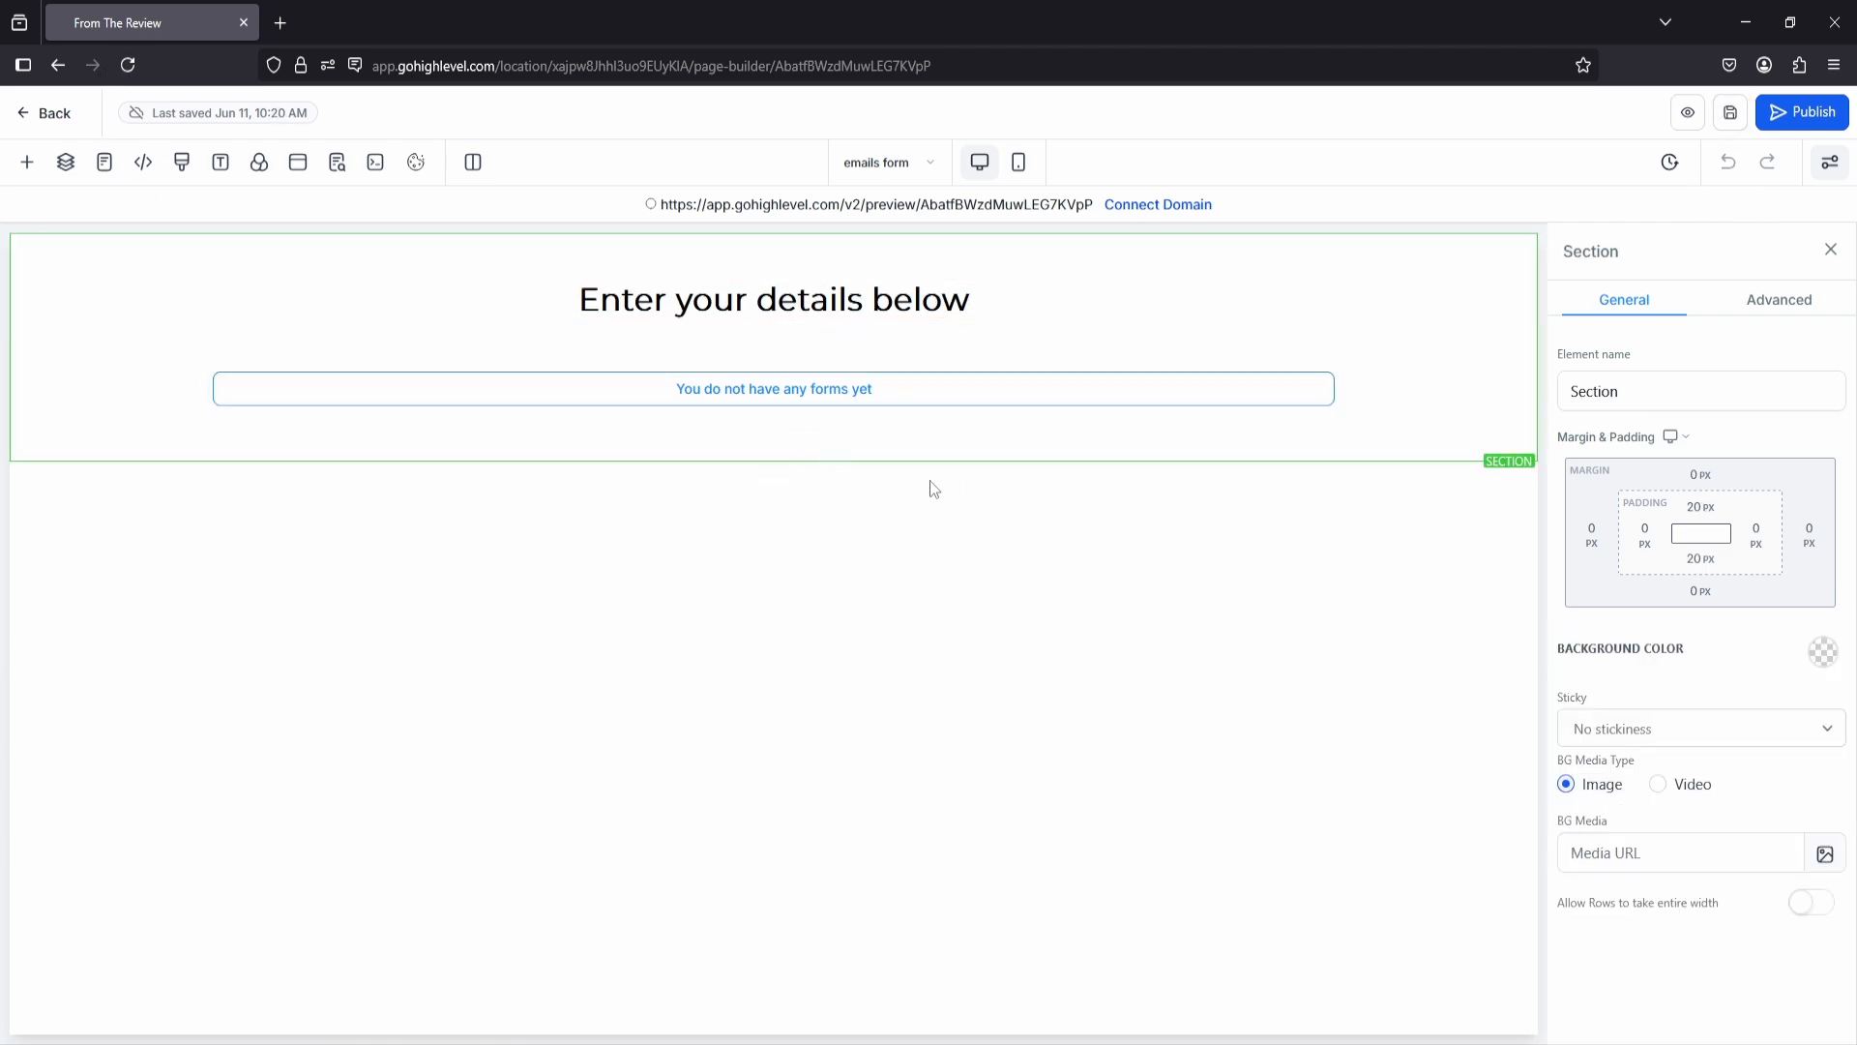
{"action": "left_click", "coordinate": [857, 396]}
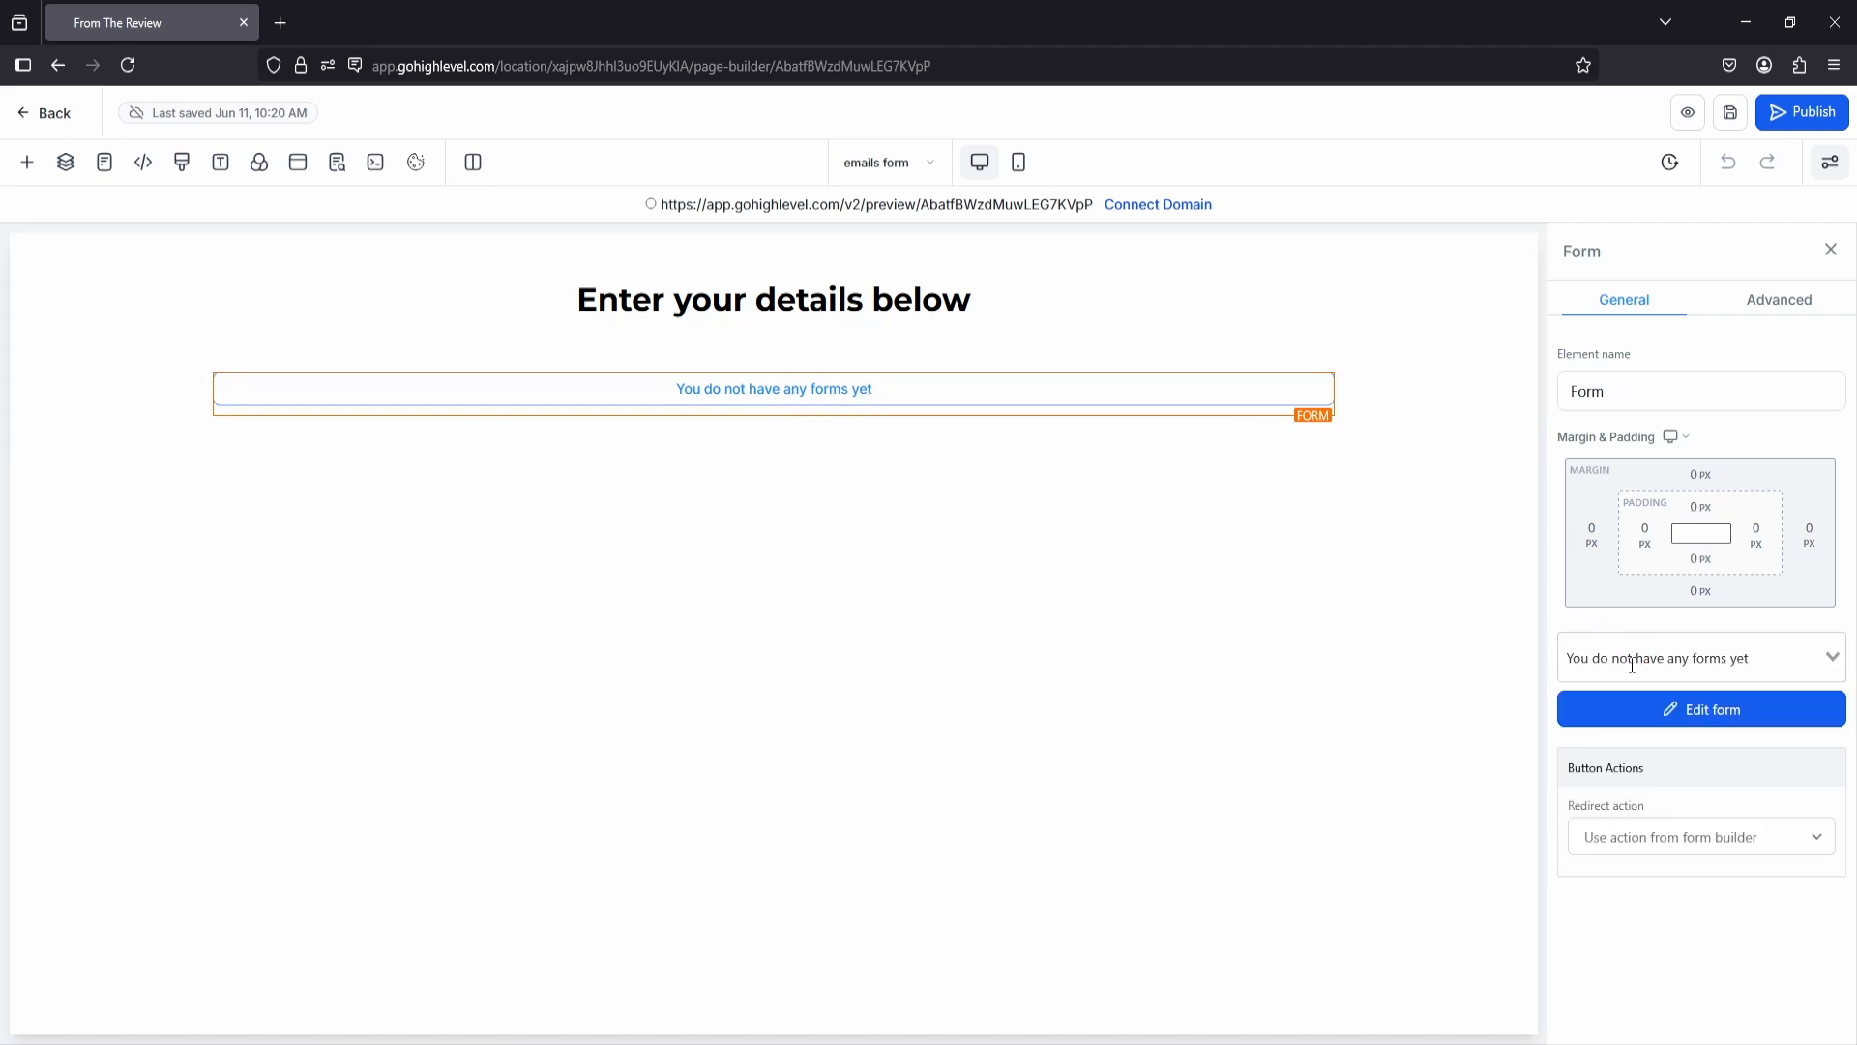
{"action": "left_click", "coordinate": [1823, 659]}
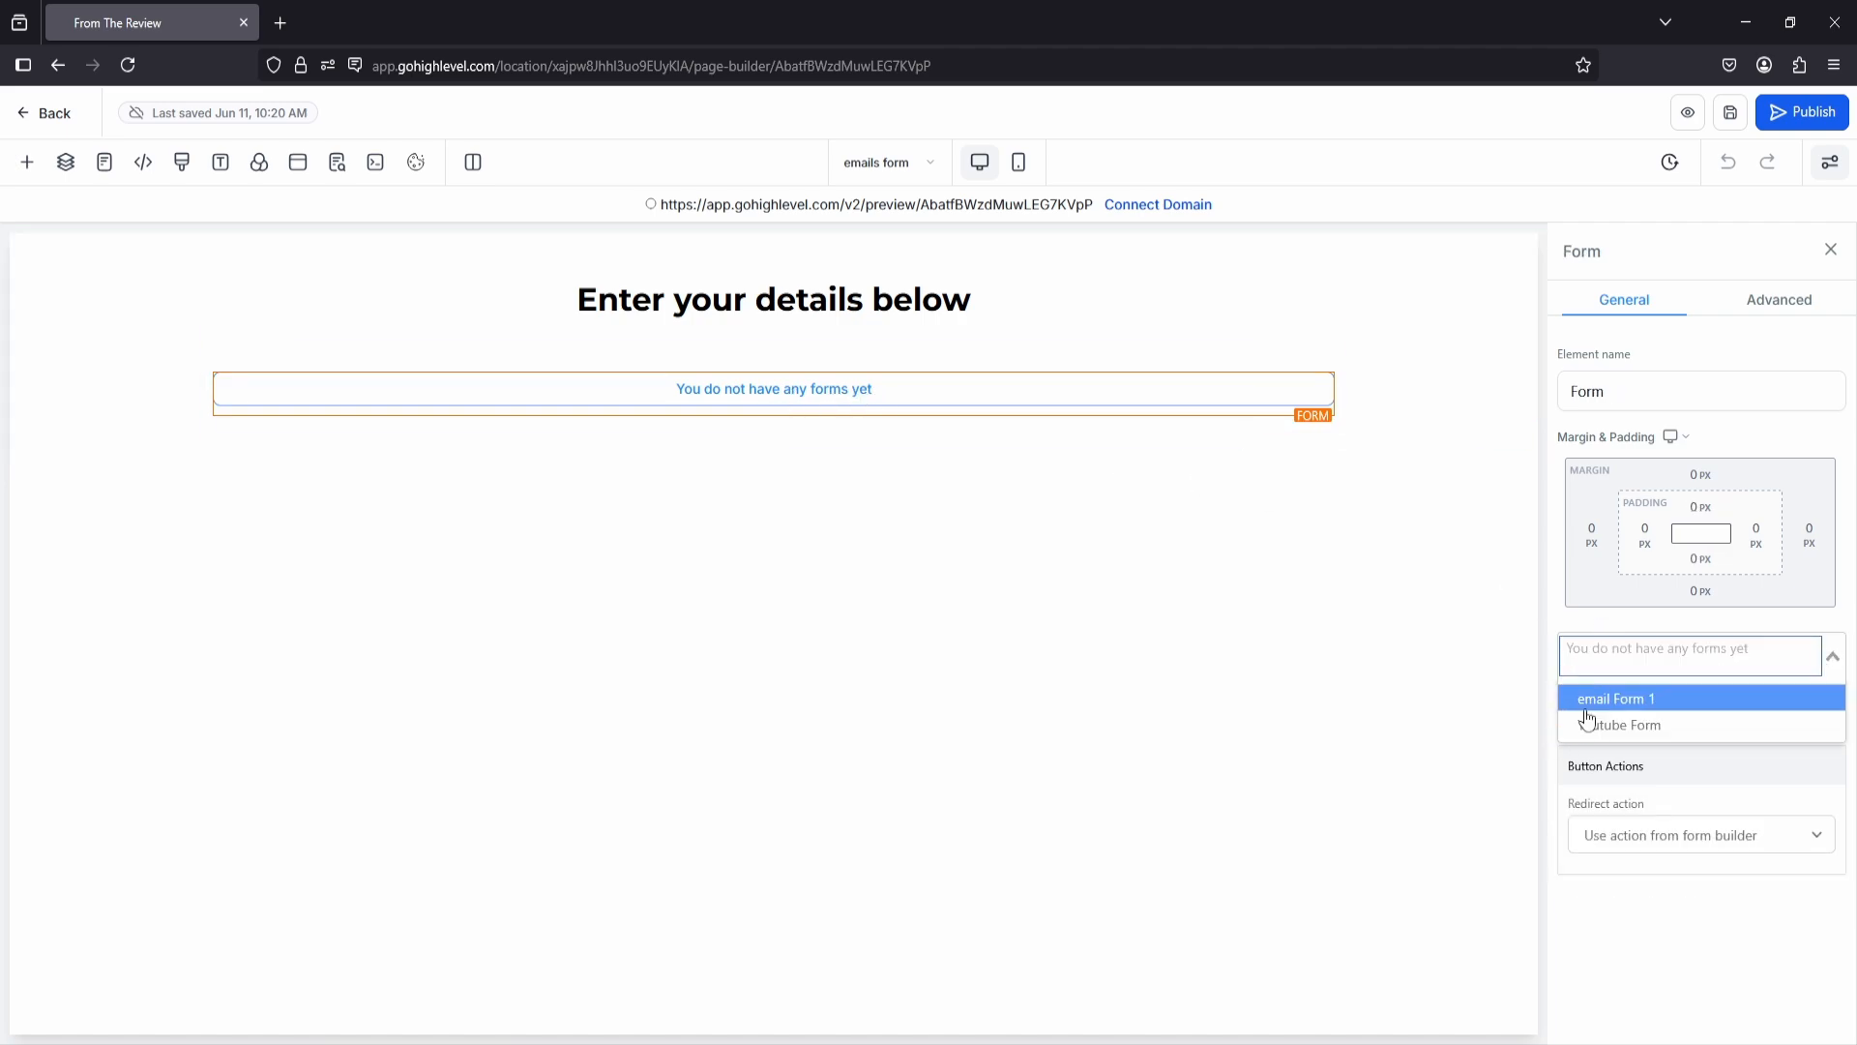
{"action": "left_click", "coordinate": [1638, 702]}
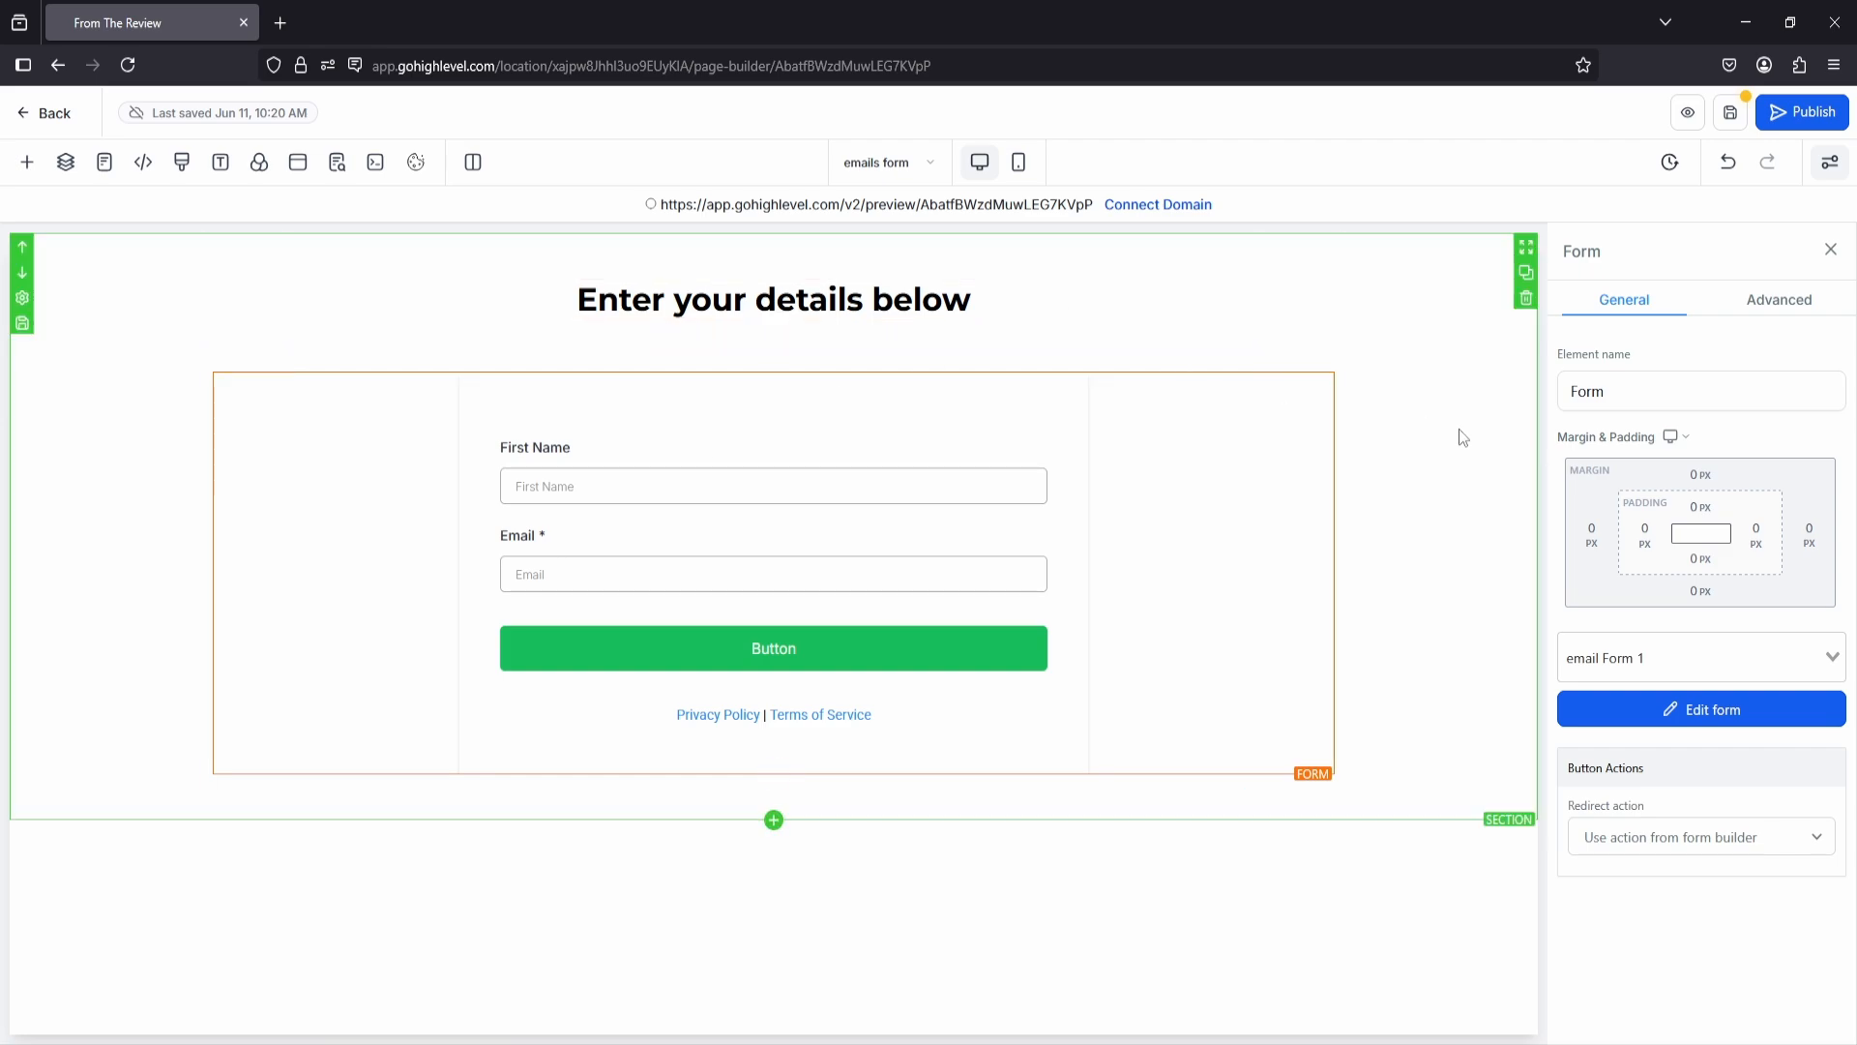
Step: Set the Form element's redirect action to "Go to Next step"
{"action": "left_click", "coordinate": [1463, 498]}
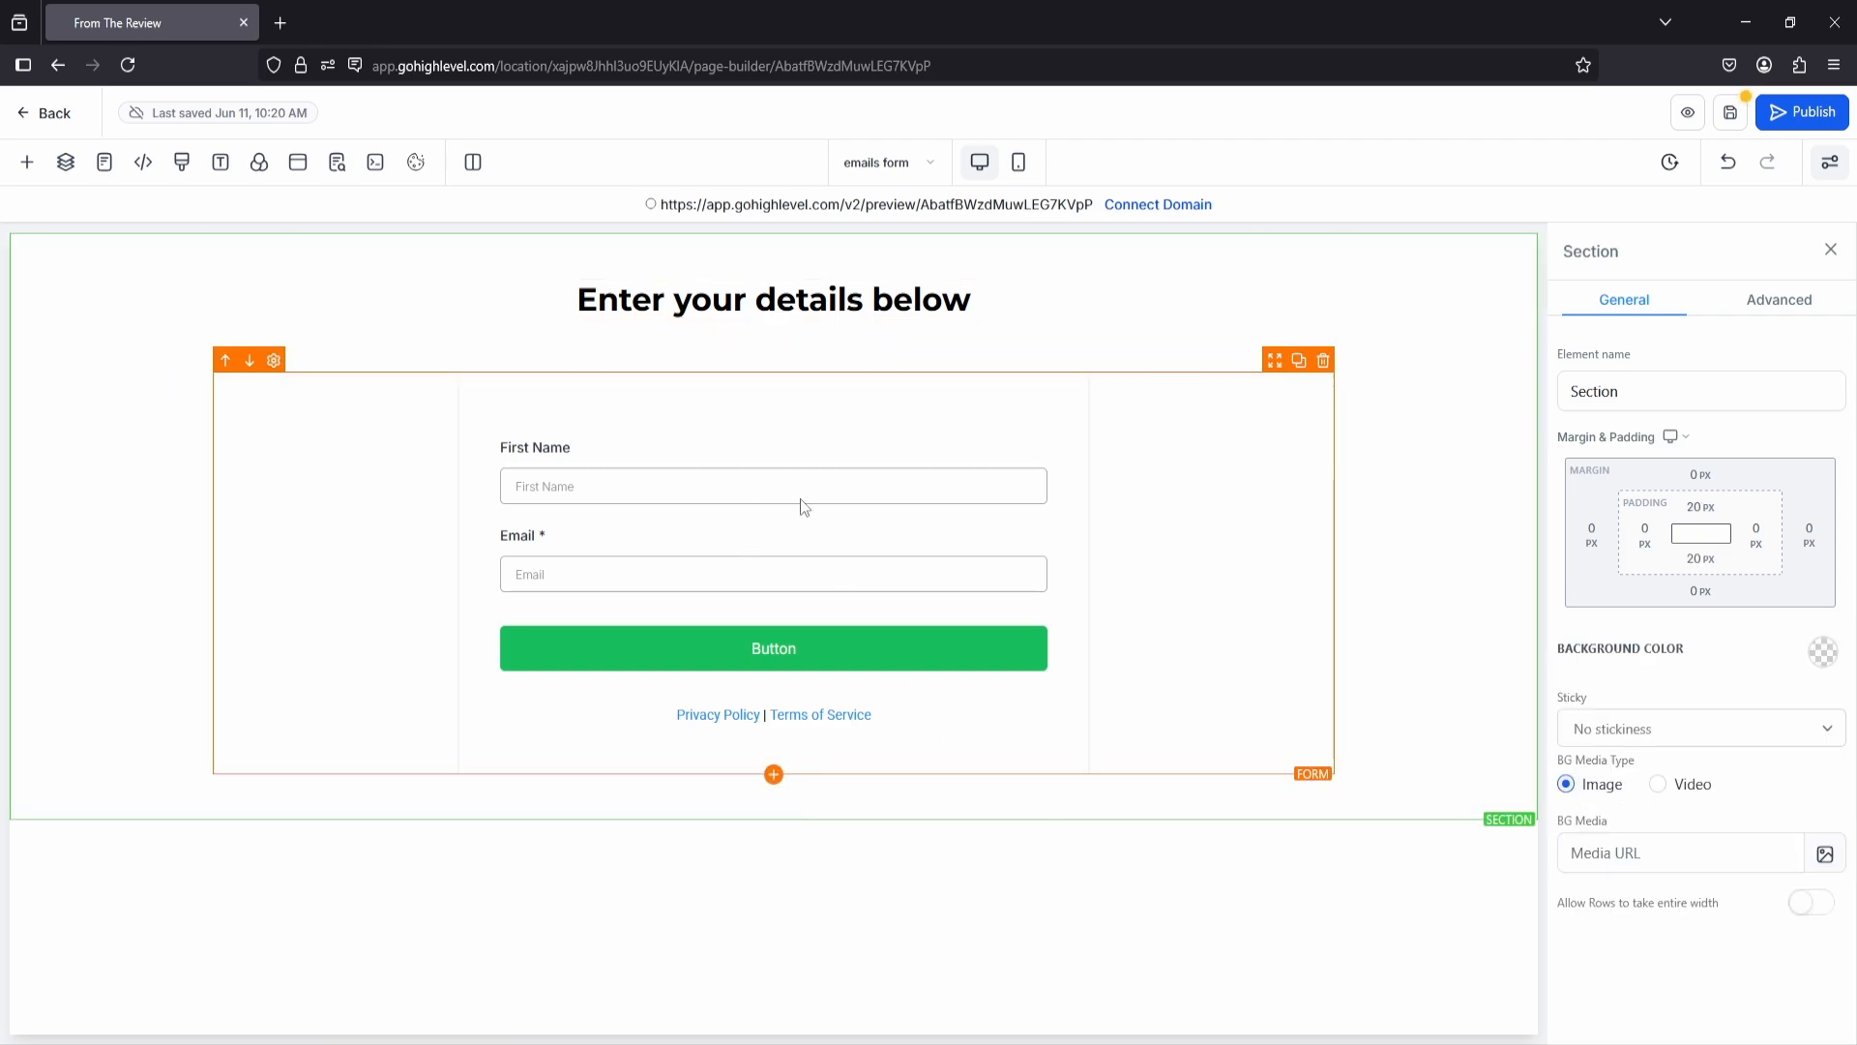
{"action": "left_click", "coordinate": [659, 472]}
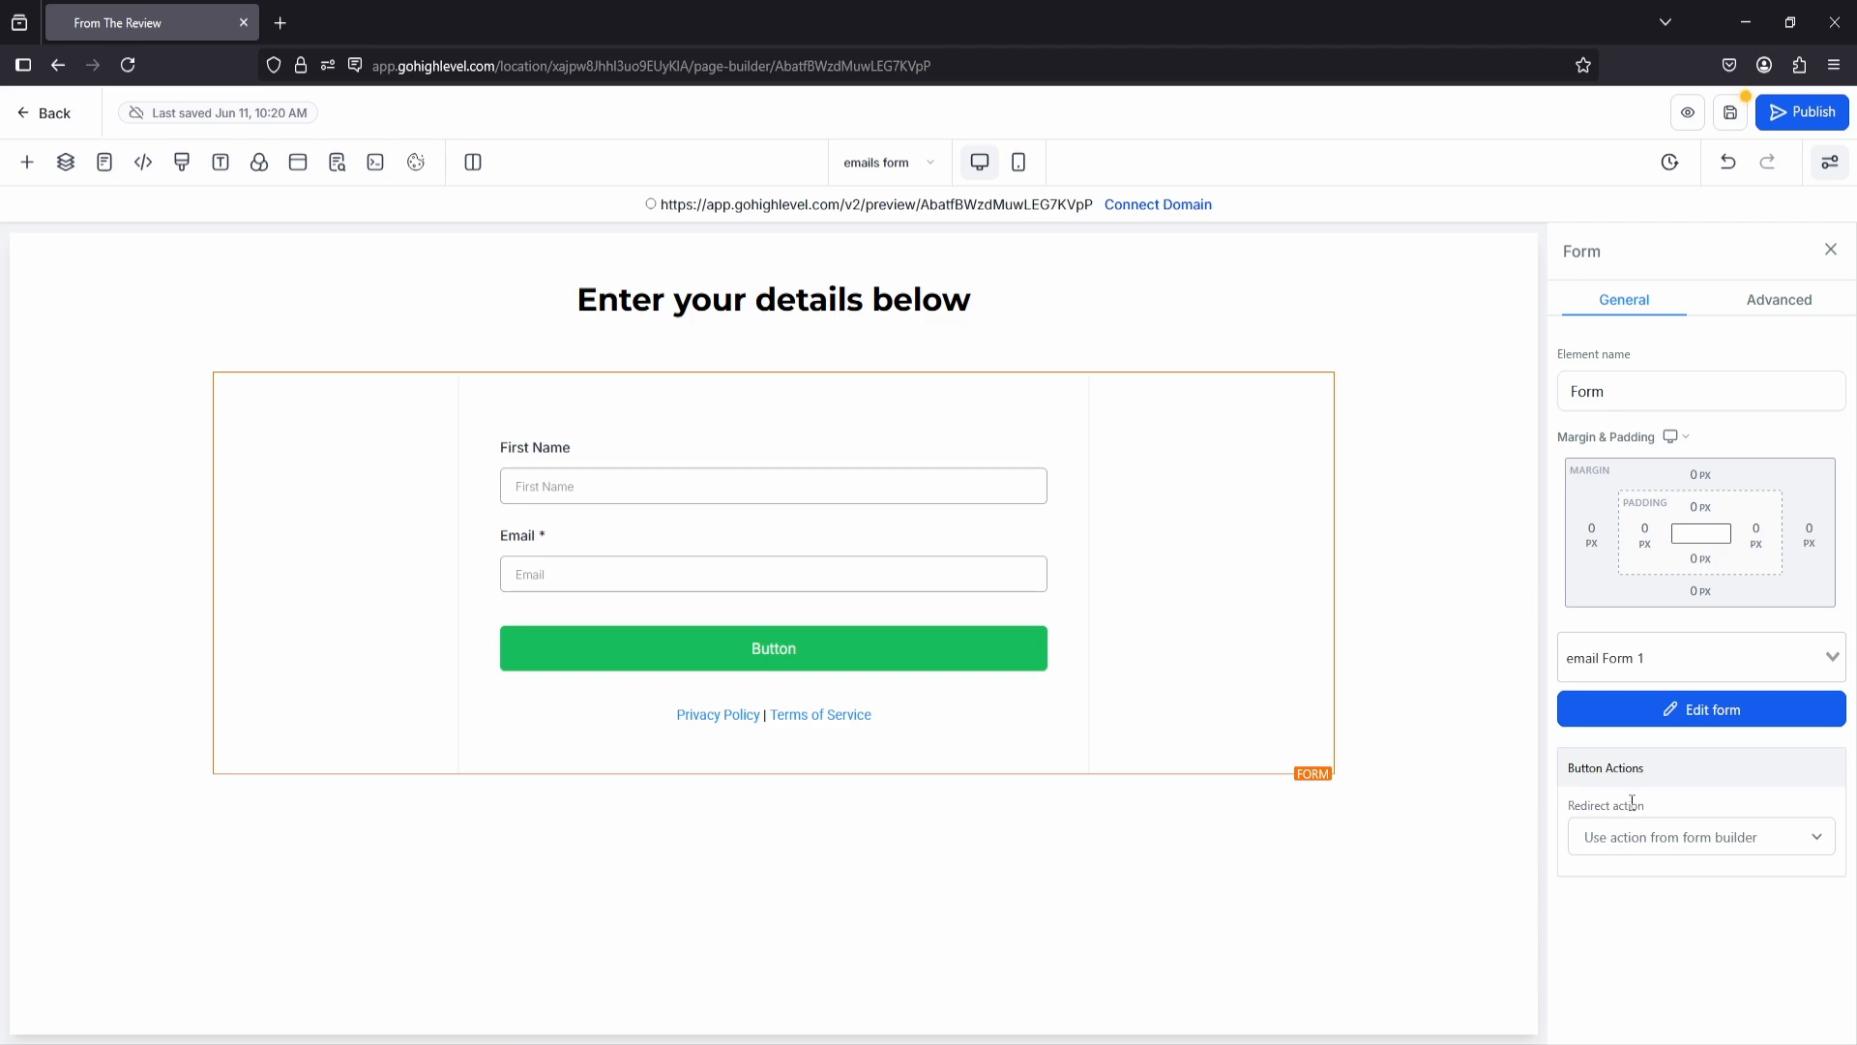
{"action": "left_click", "coordinate": [1657, 838]}
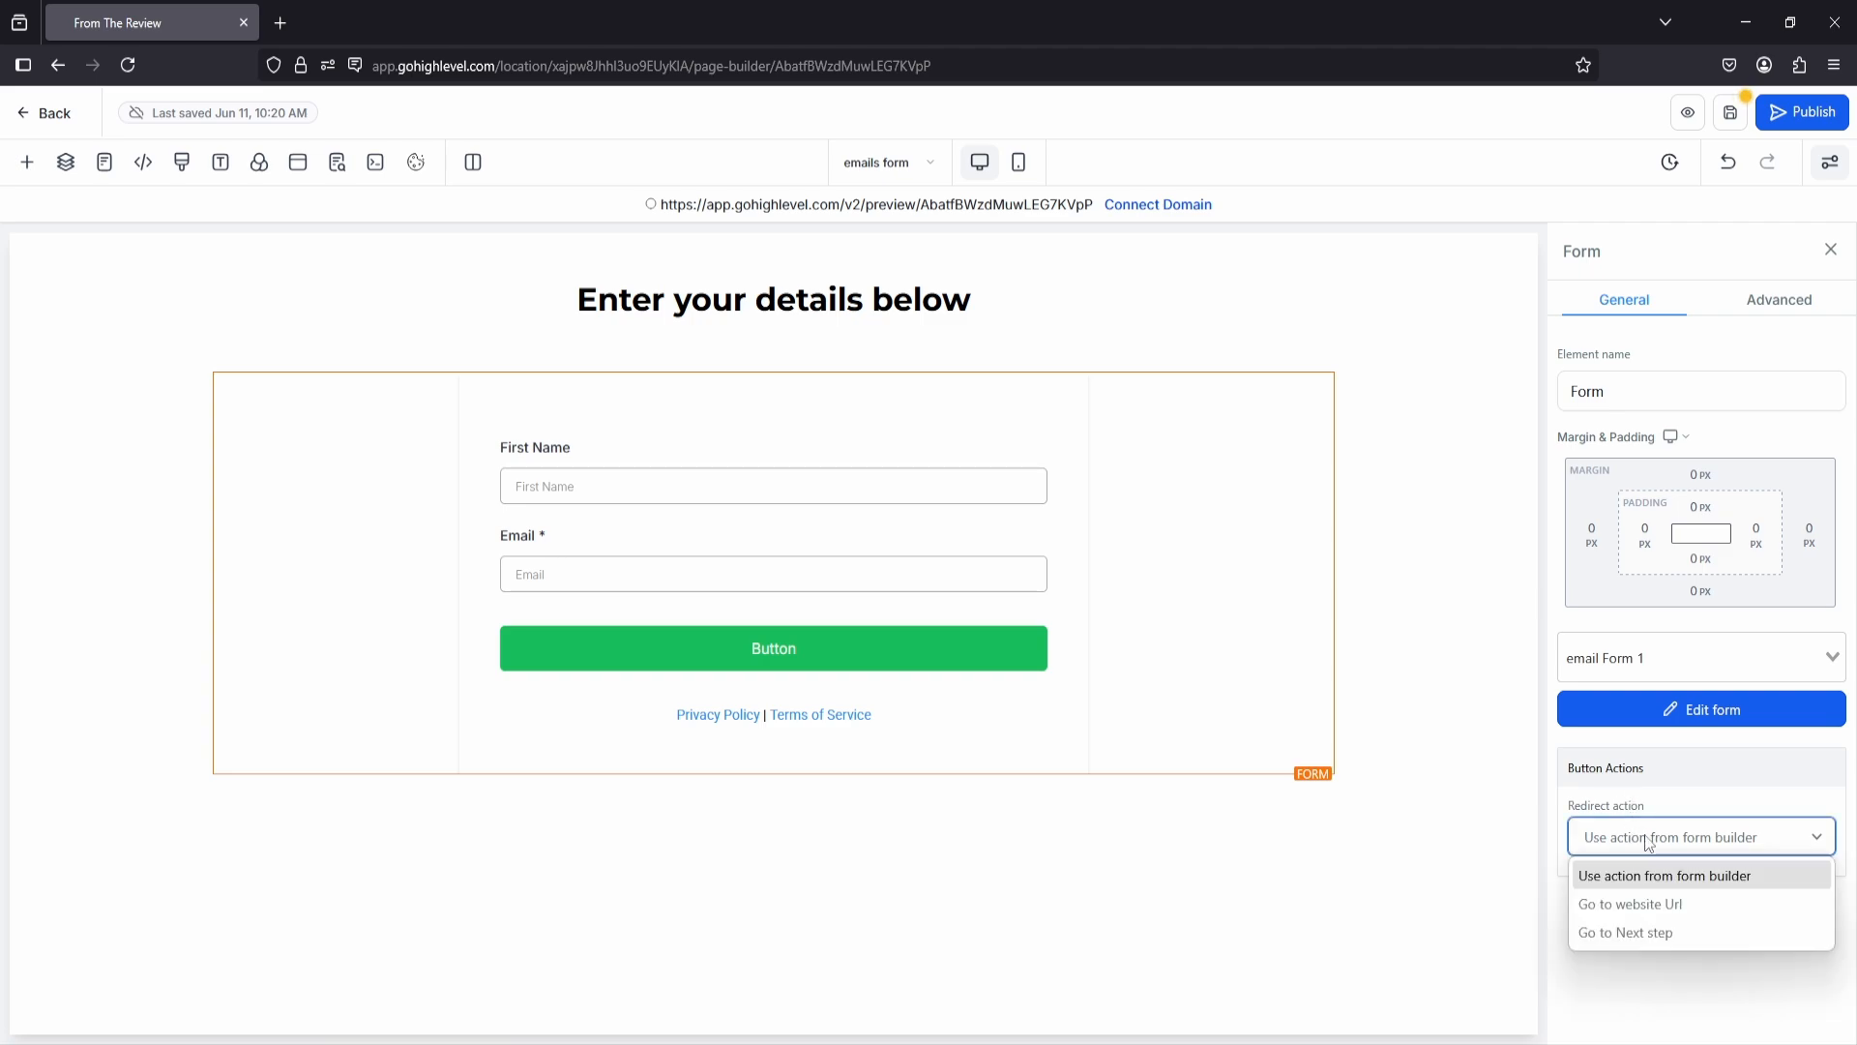
{"action": "left_click", "coordinate": [1615, 934]}
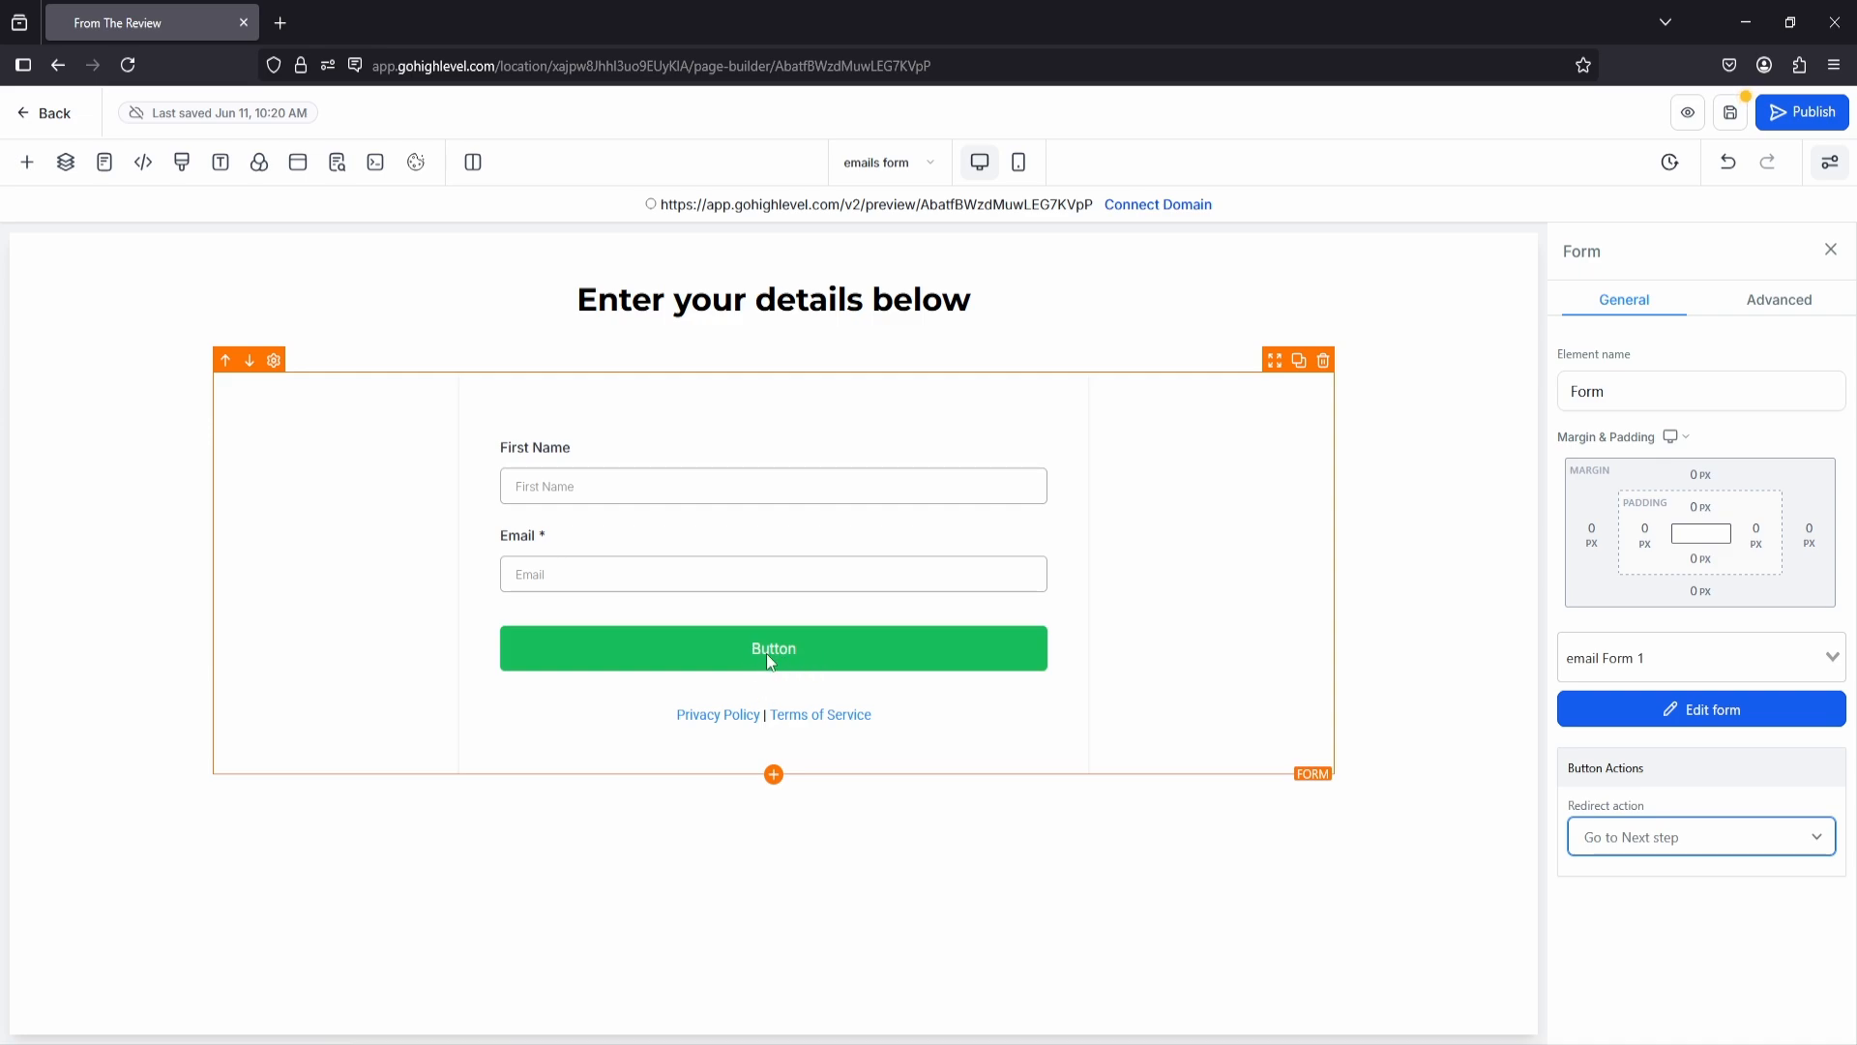
Step: Change the form's button text to "Submit" and save both the form and the emails form page, refreshing the page
{"action": "left_click", "coordinate": [1693, 712]}
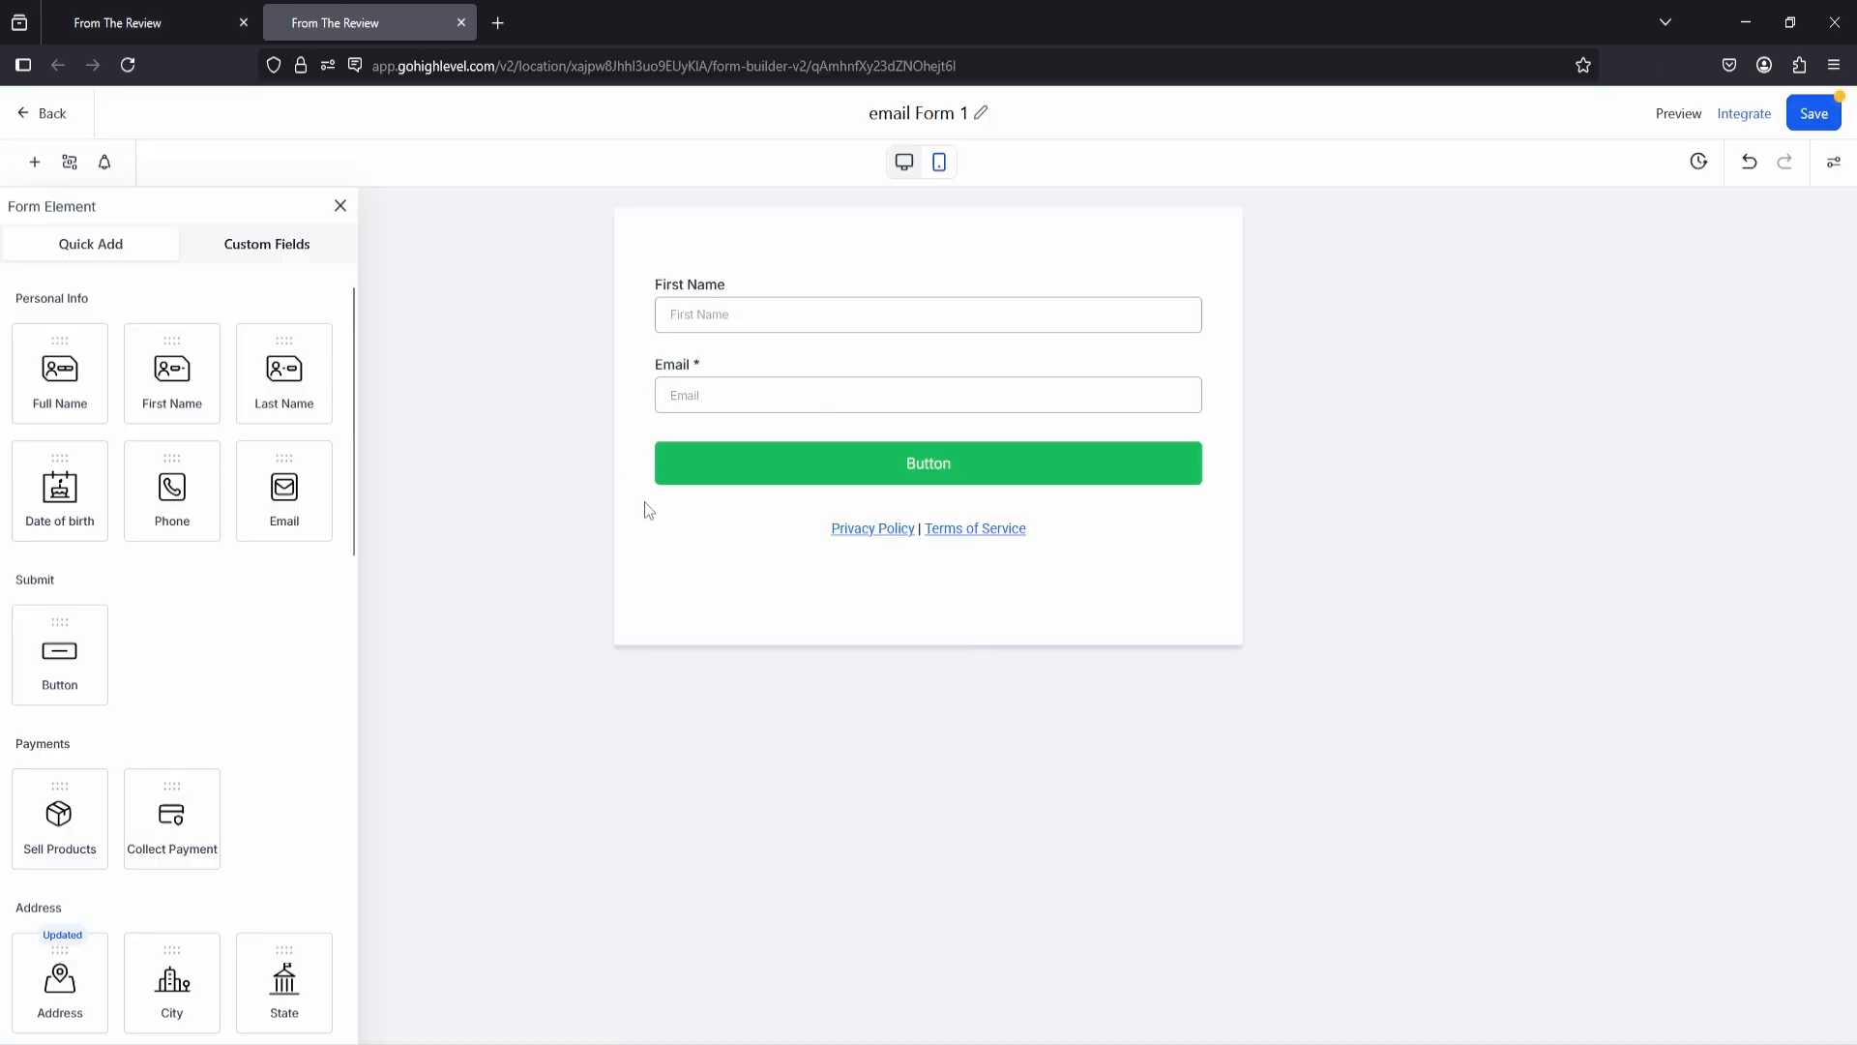
{"action": "left_click", "coordinate": [934, 474]}
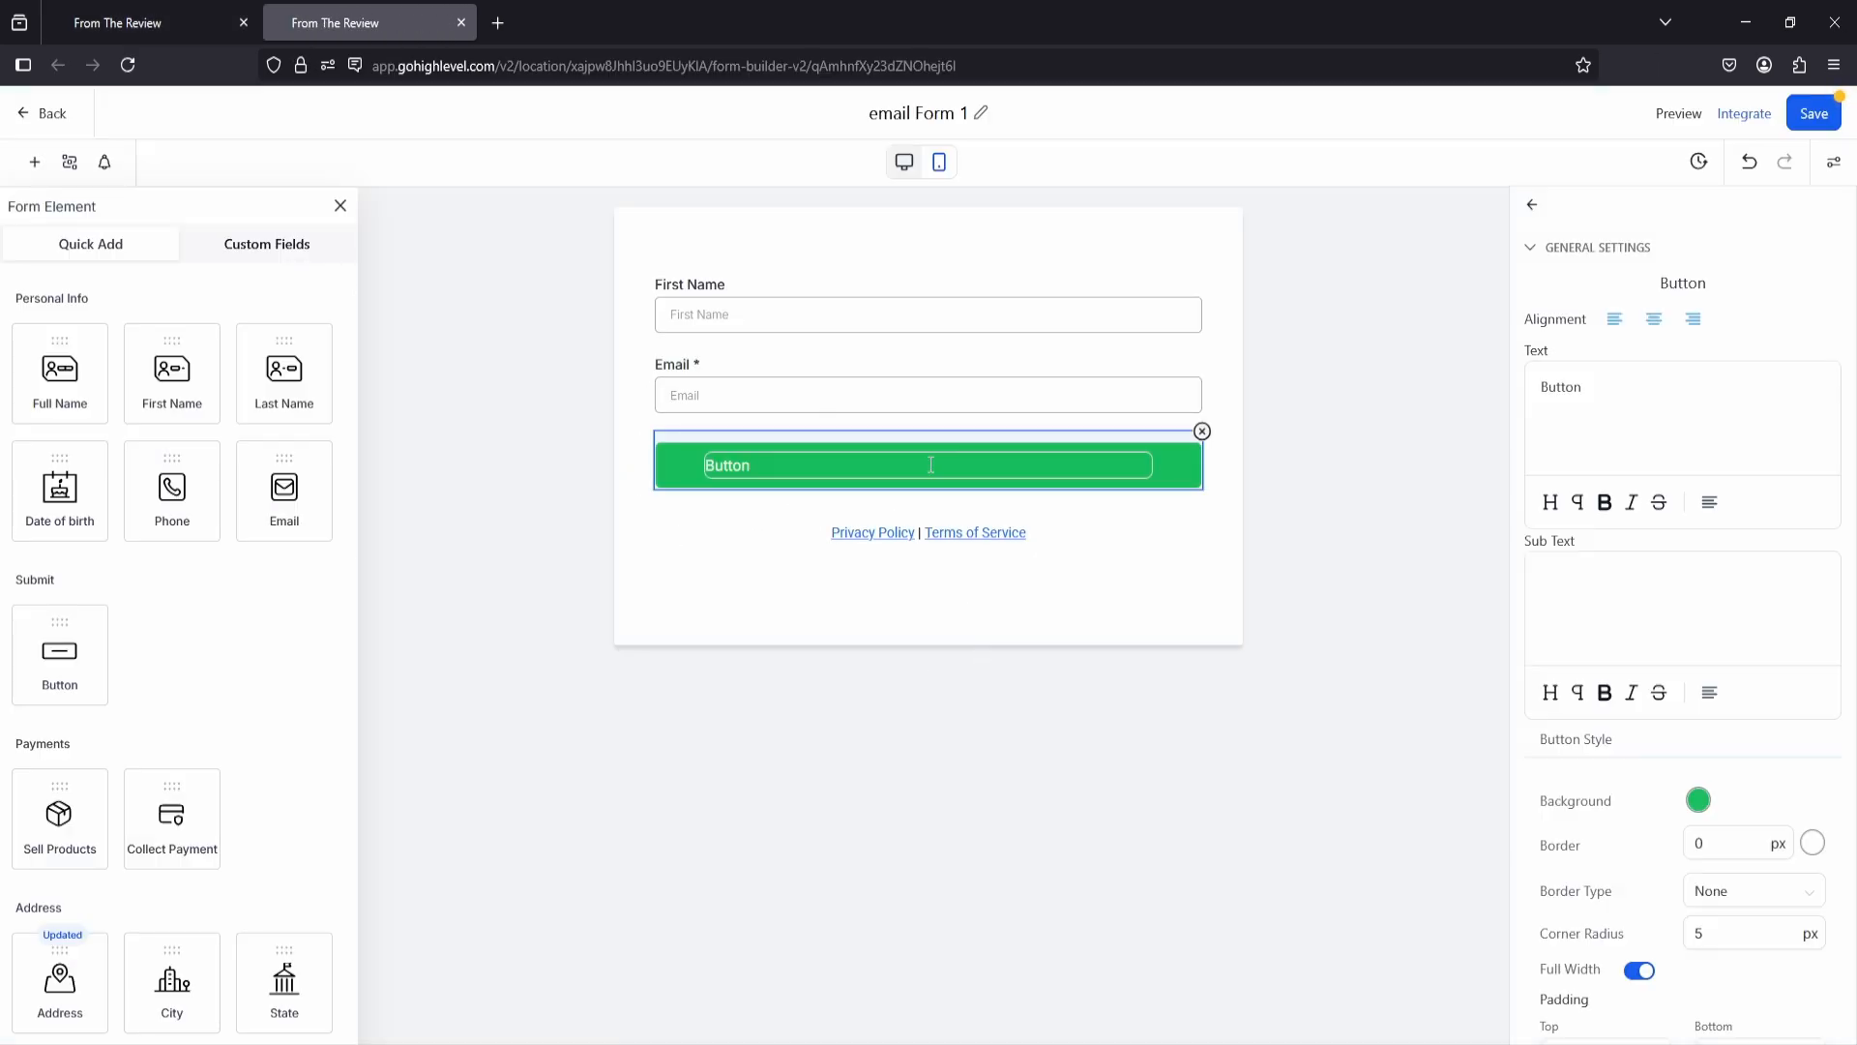
{"action": "left_click", "coordinate": [1268, 513]}
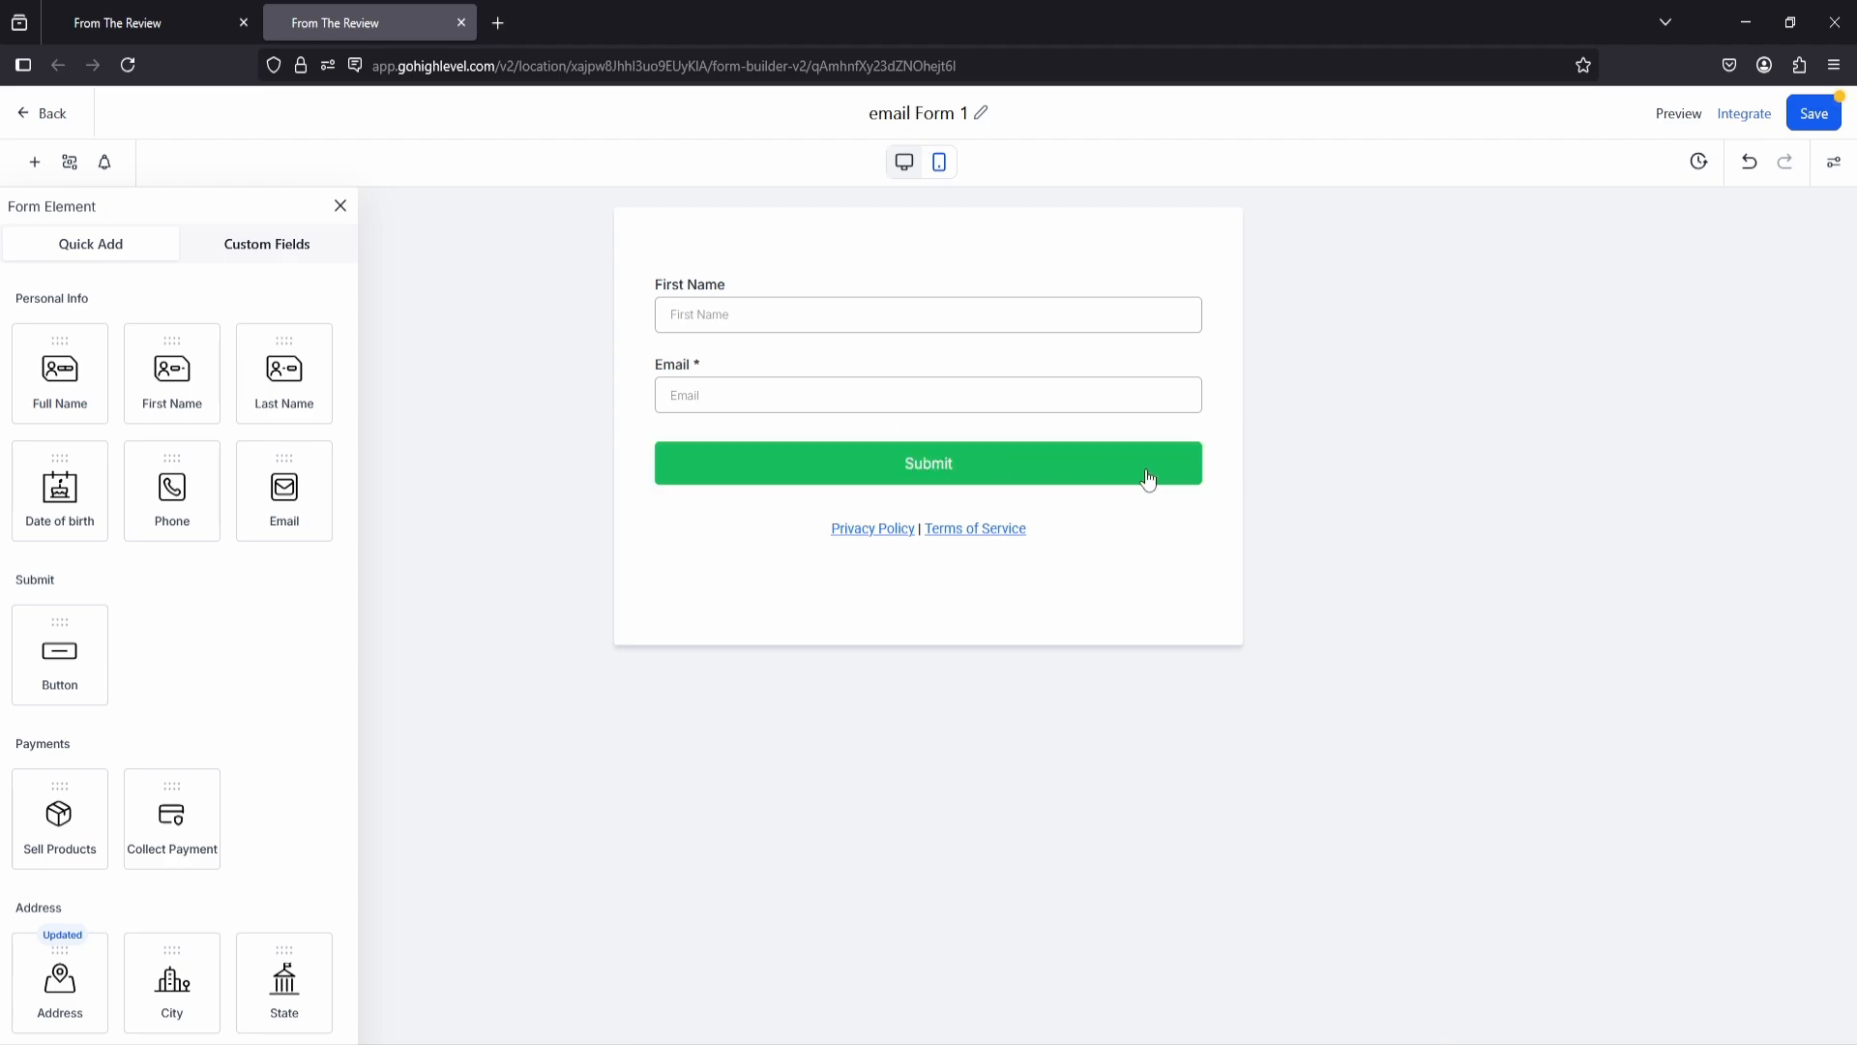
{"action": "left_click", "coordinate": [1815, 120]}
{"action": "left_click", "coordinate": [462, 22]}
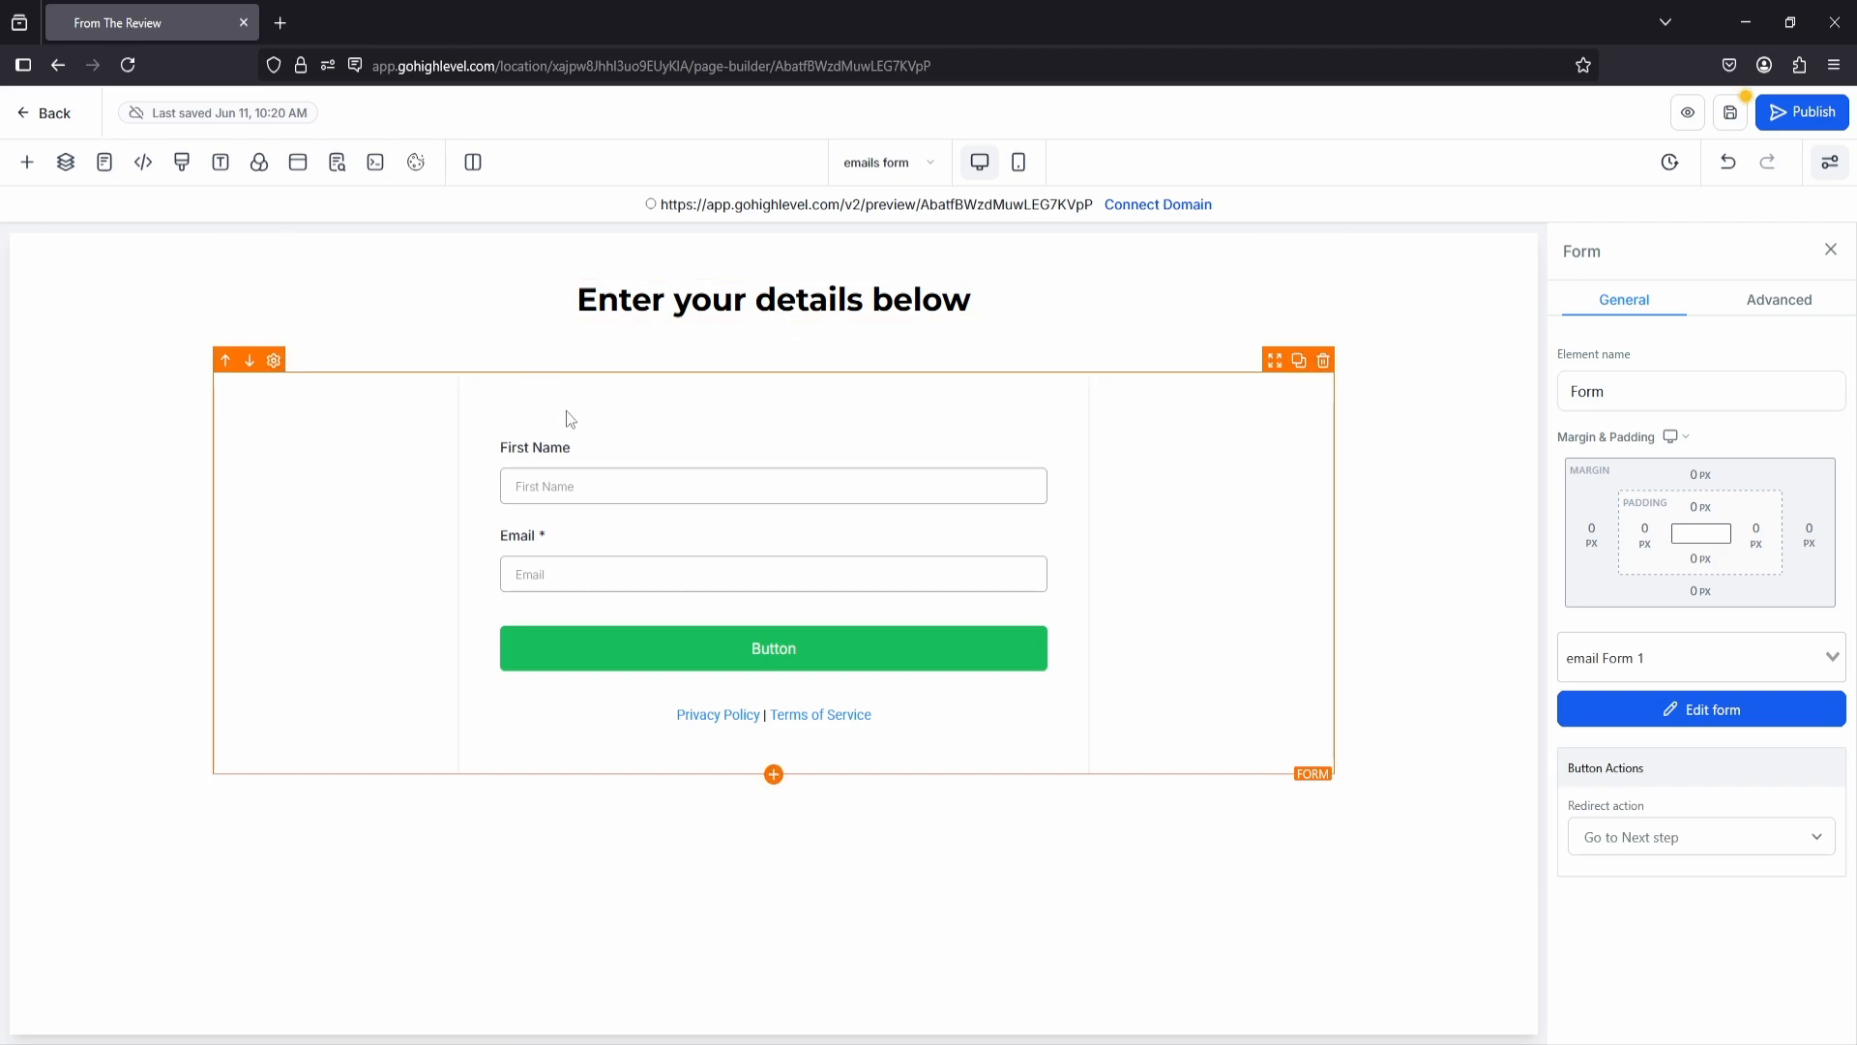
{"action": "left_click", "coordinate": [1730, 112]}
{"action": "left_click", "coordinate": [337, 162]}
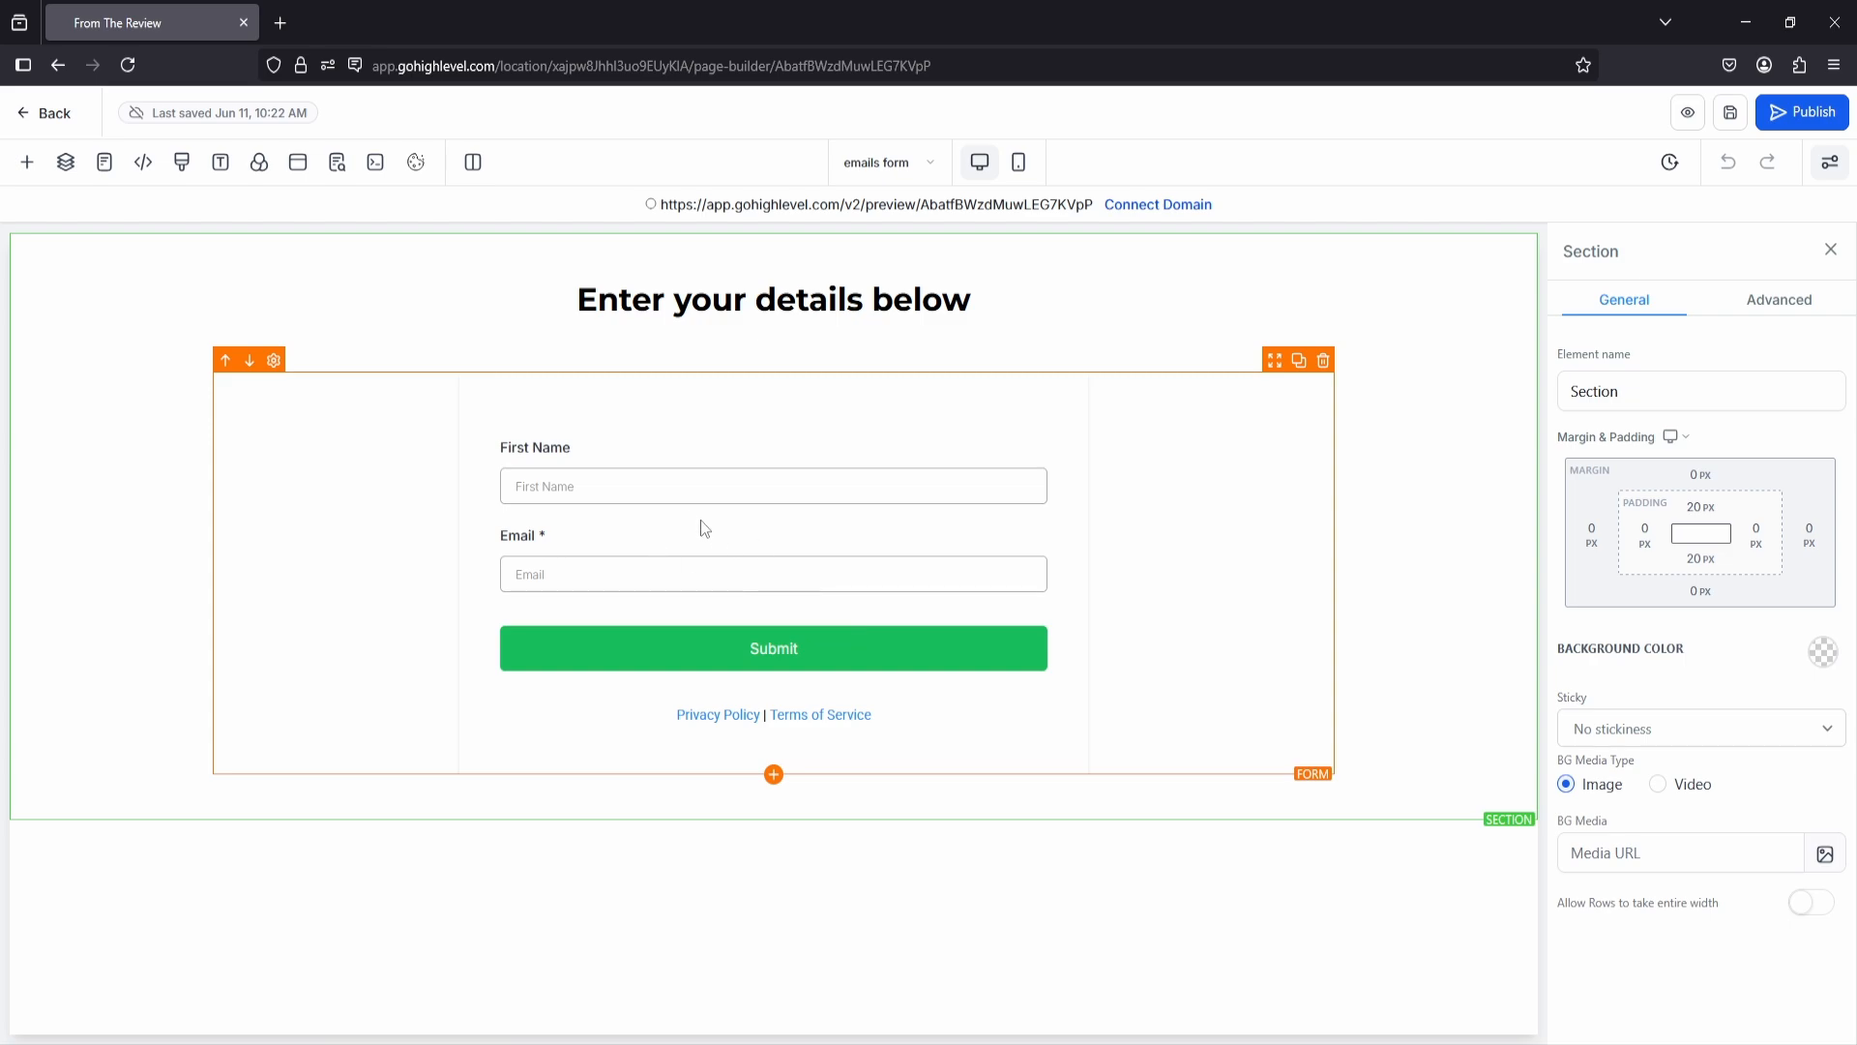
Step: Start publishing the funnel page and save thereview.space as its domain
{"action": "left_click", "coordinate": [1797, 125]}
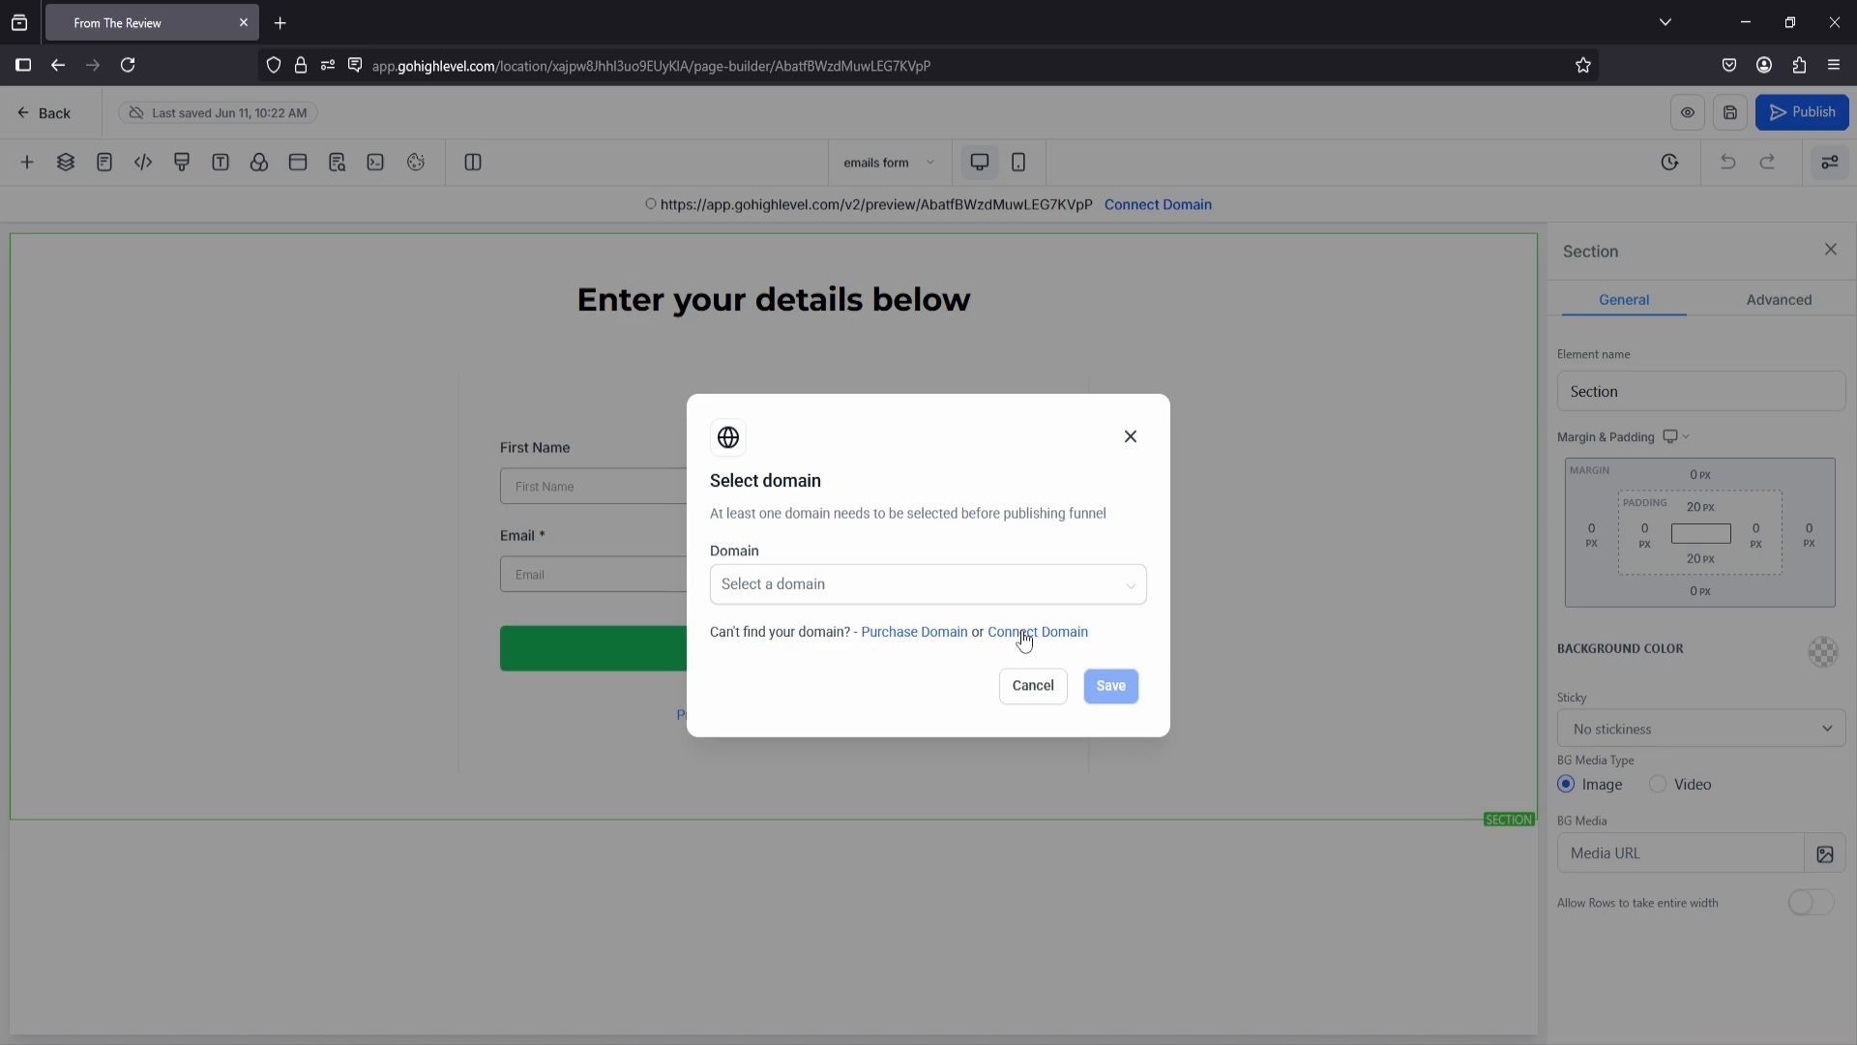
{"action": "left_click", "coordinate": [895, 595]}
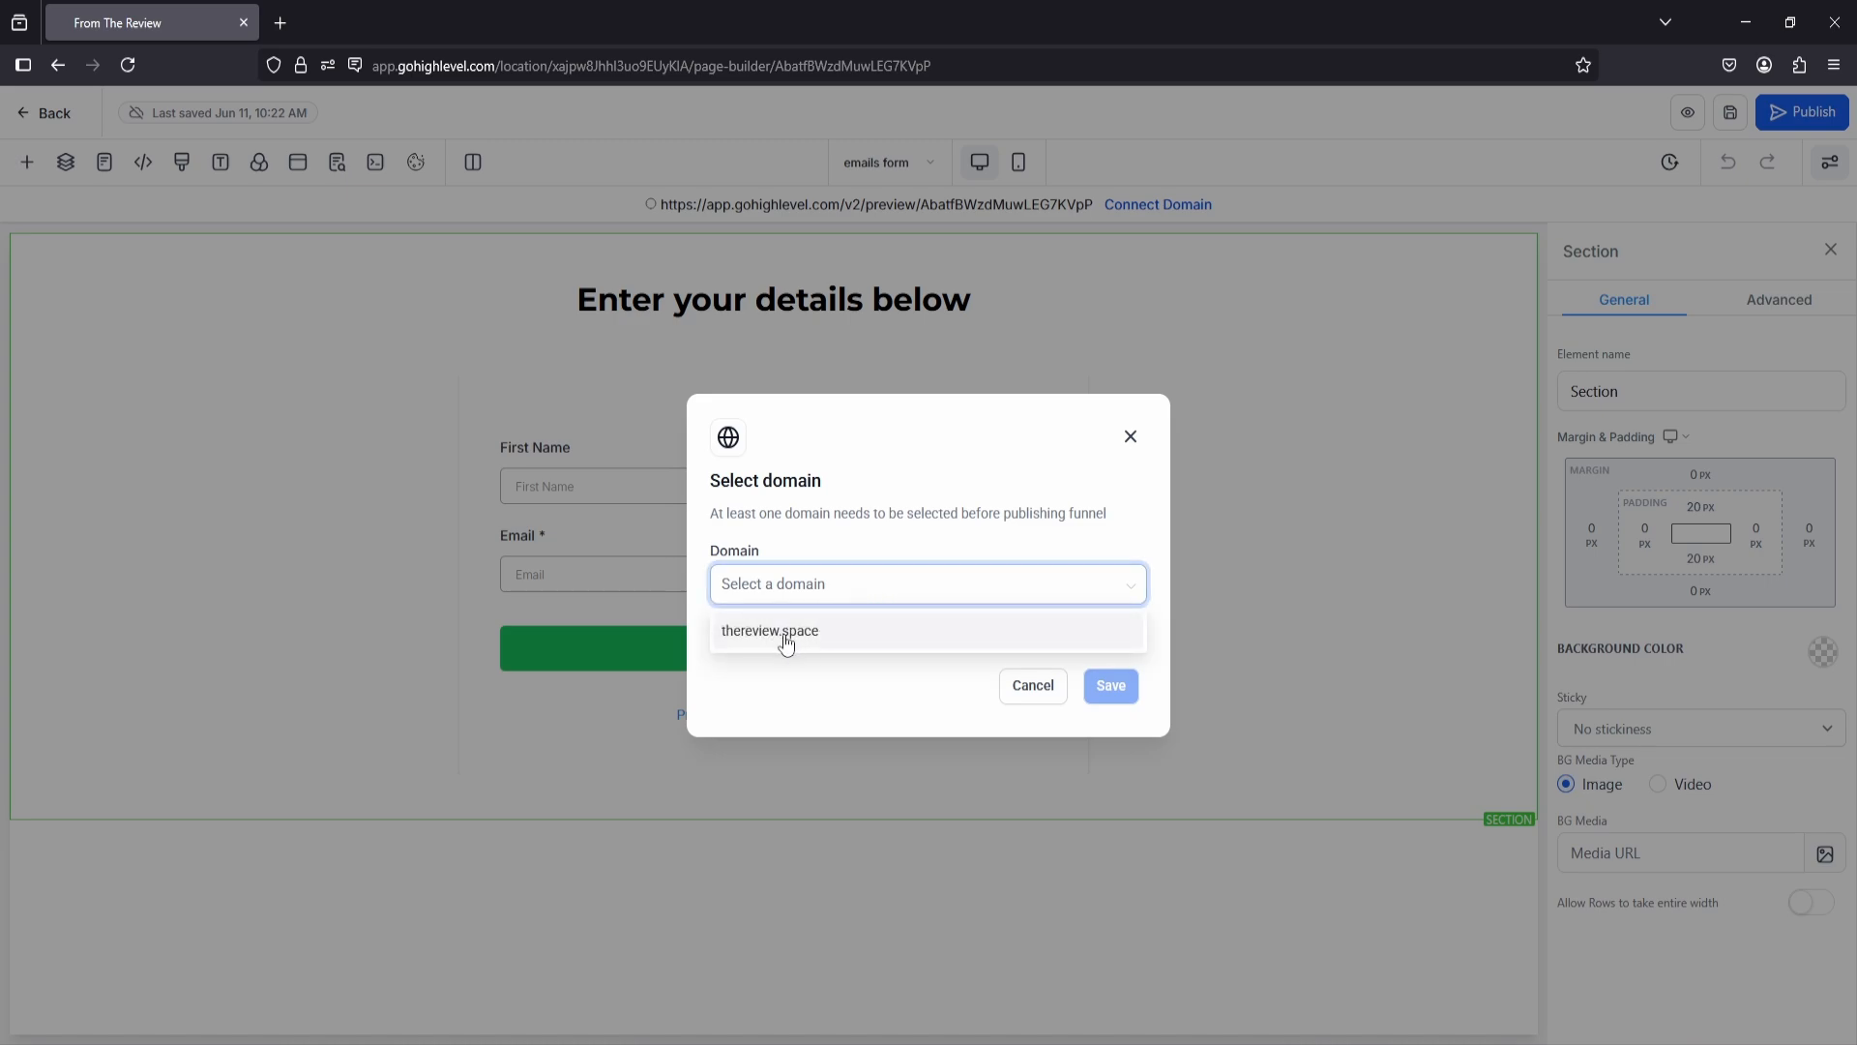
{"action": "left_click", "coordinate": [786, 641]}
{"action": "left_click", "coordinate": [1100, 687]}
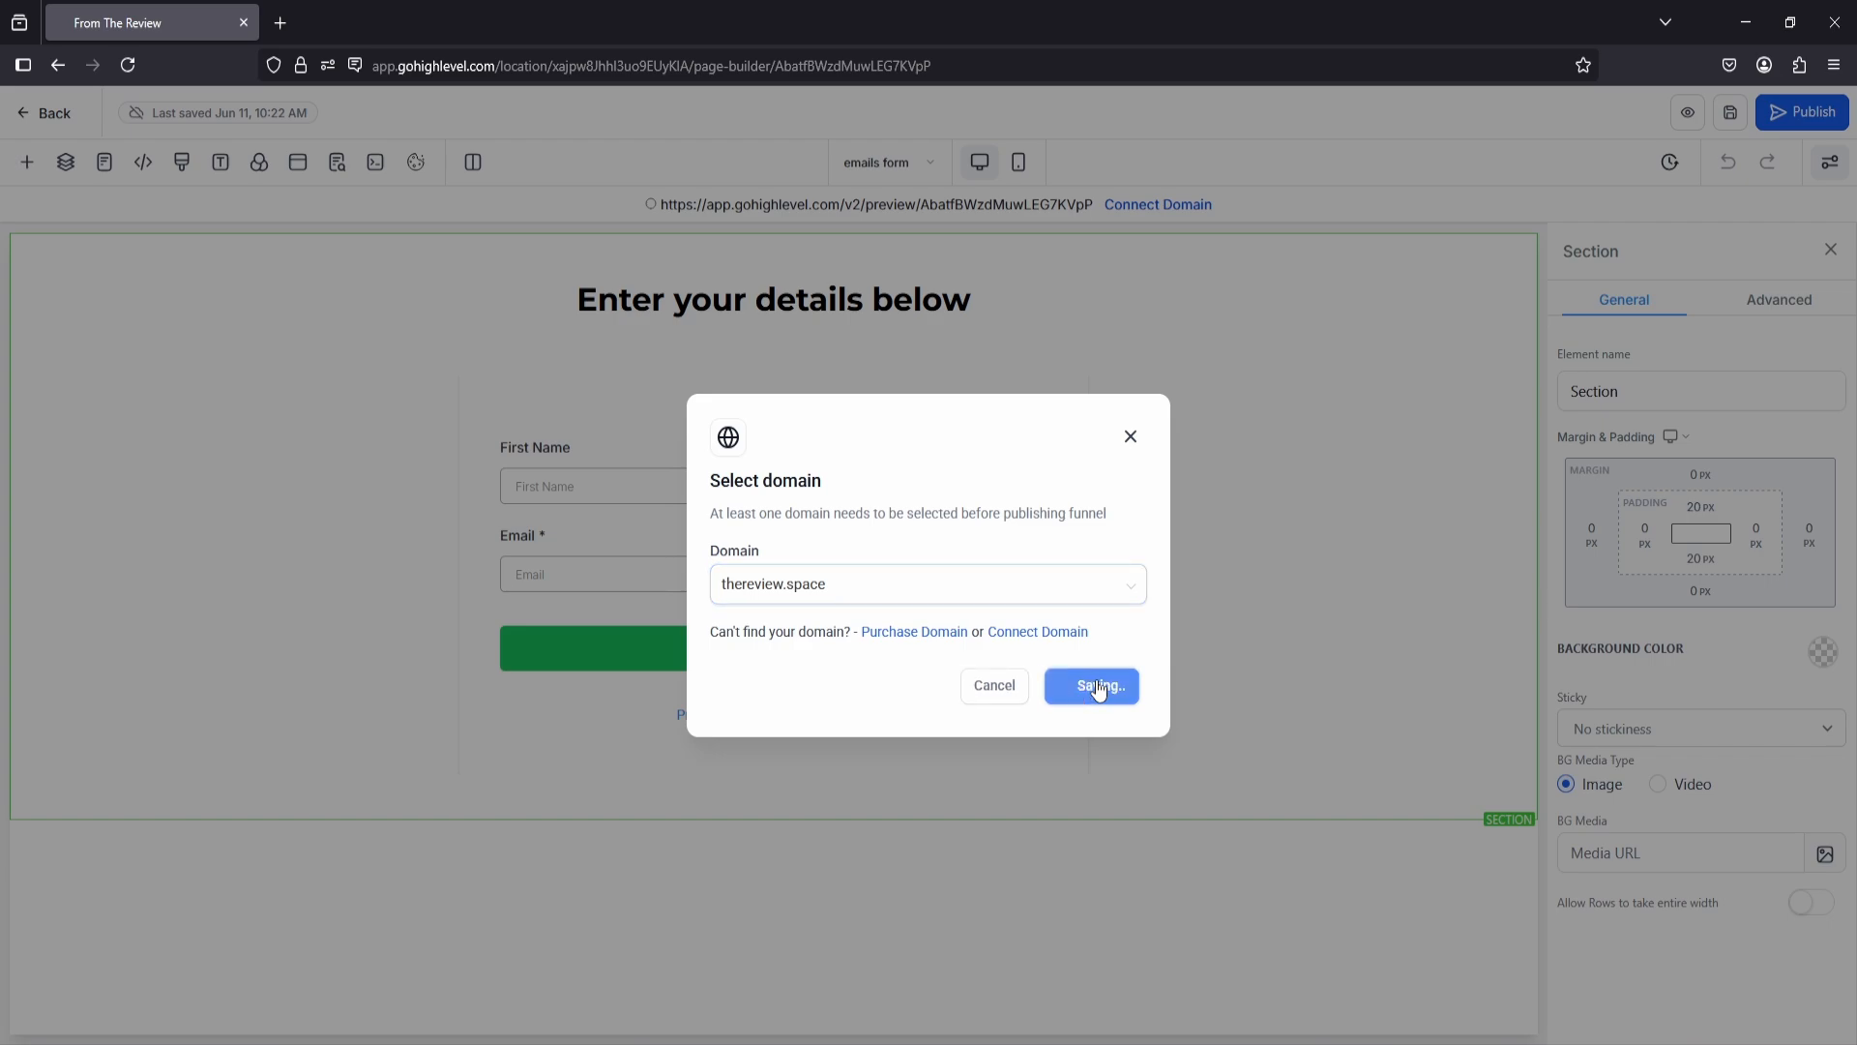
Step: Return to the funnel's steps and create the Thank you step's page from blank
{"action": "left_click", "coordinate": [48, 113]}
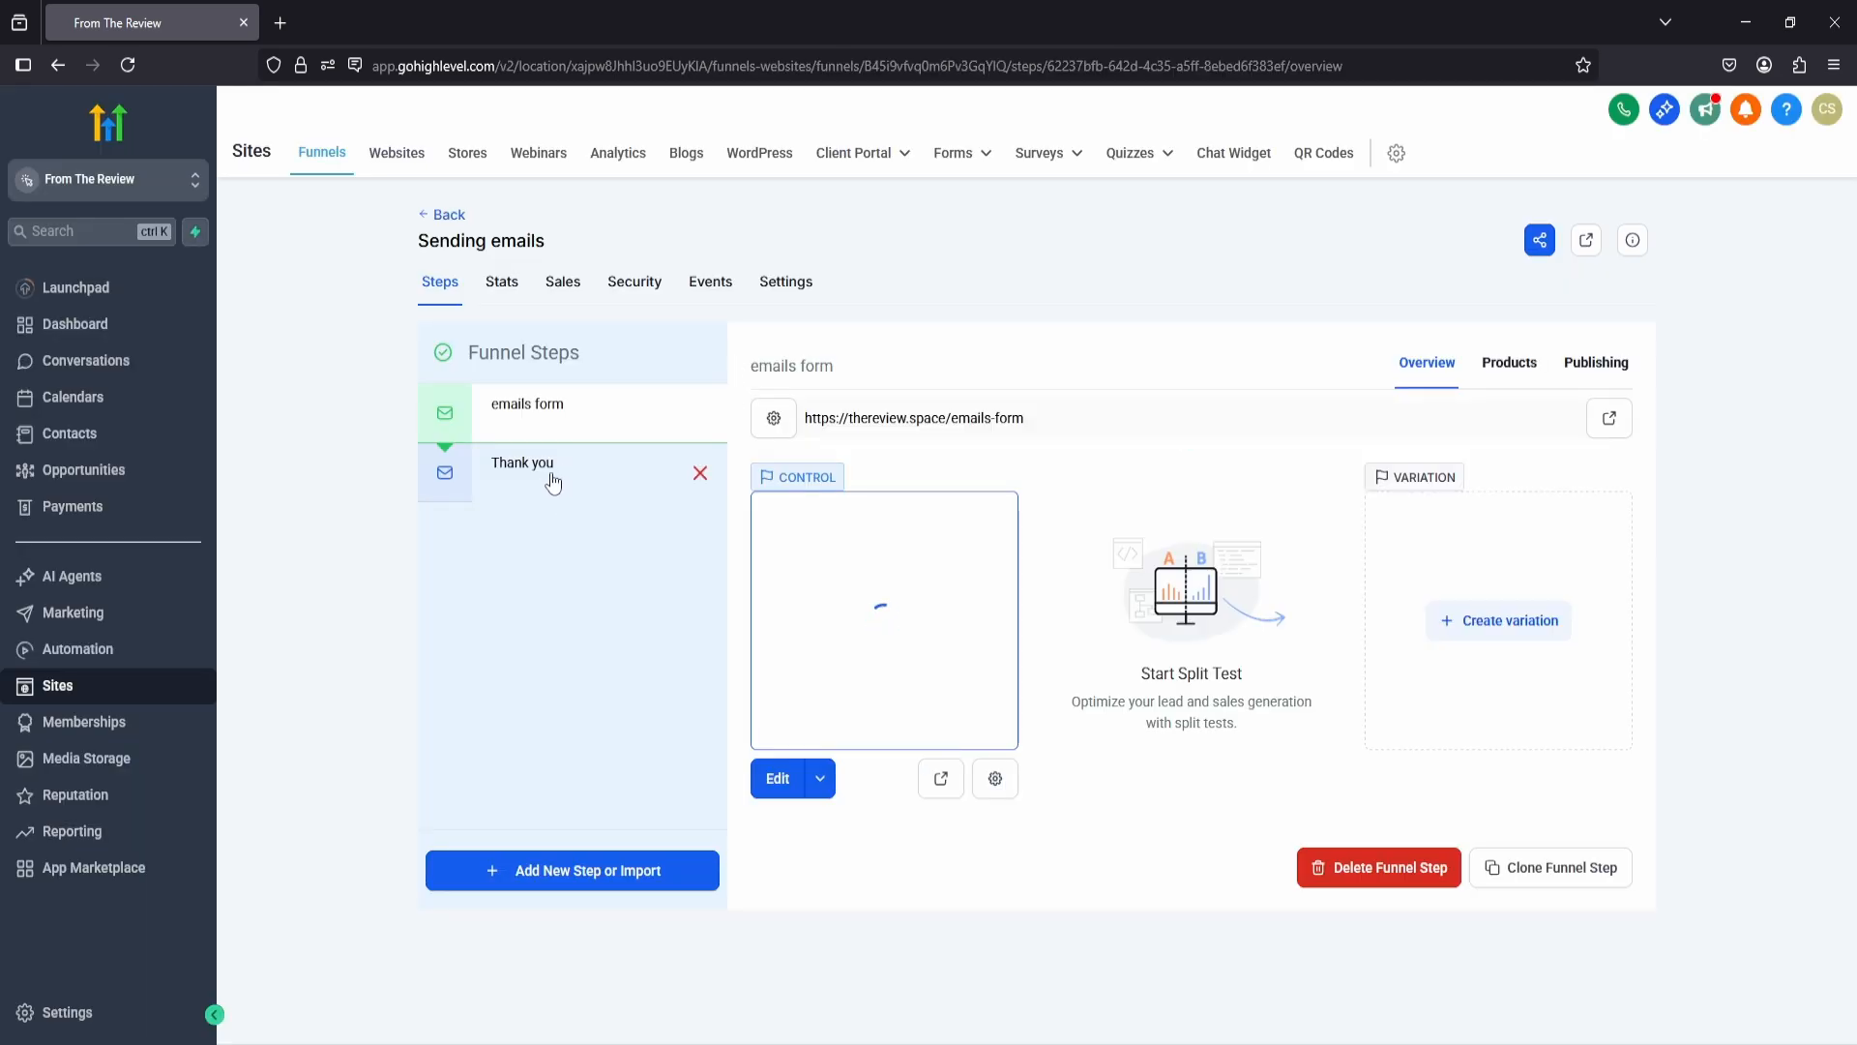
{"action": "left_click", "coordinate": [553, 482]}
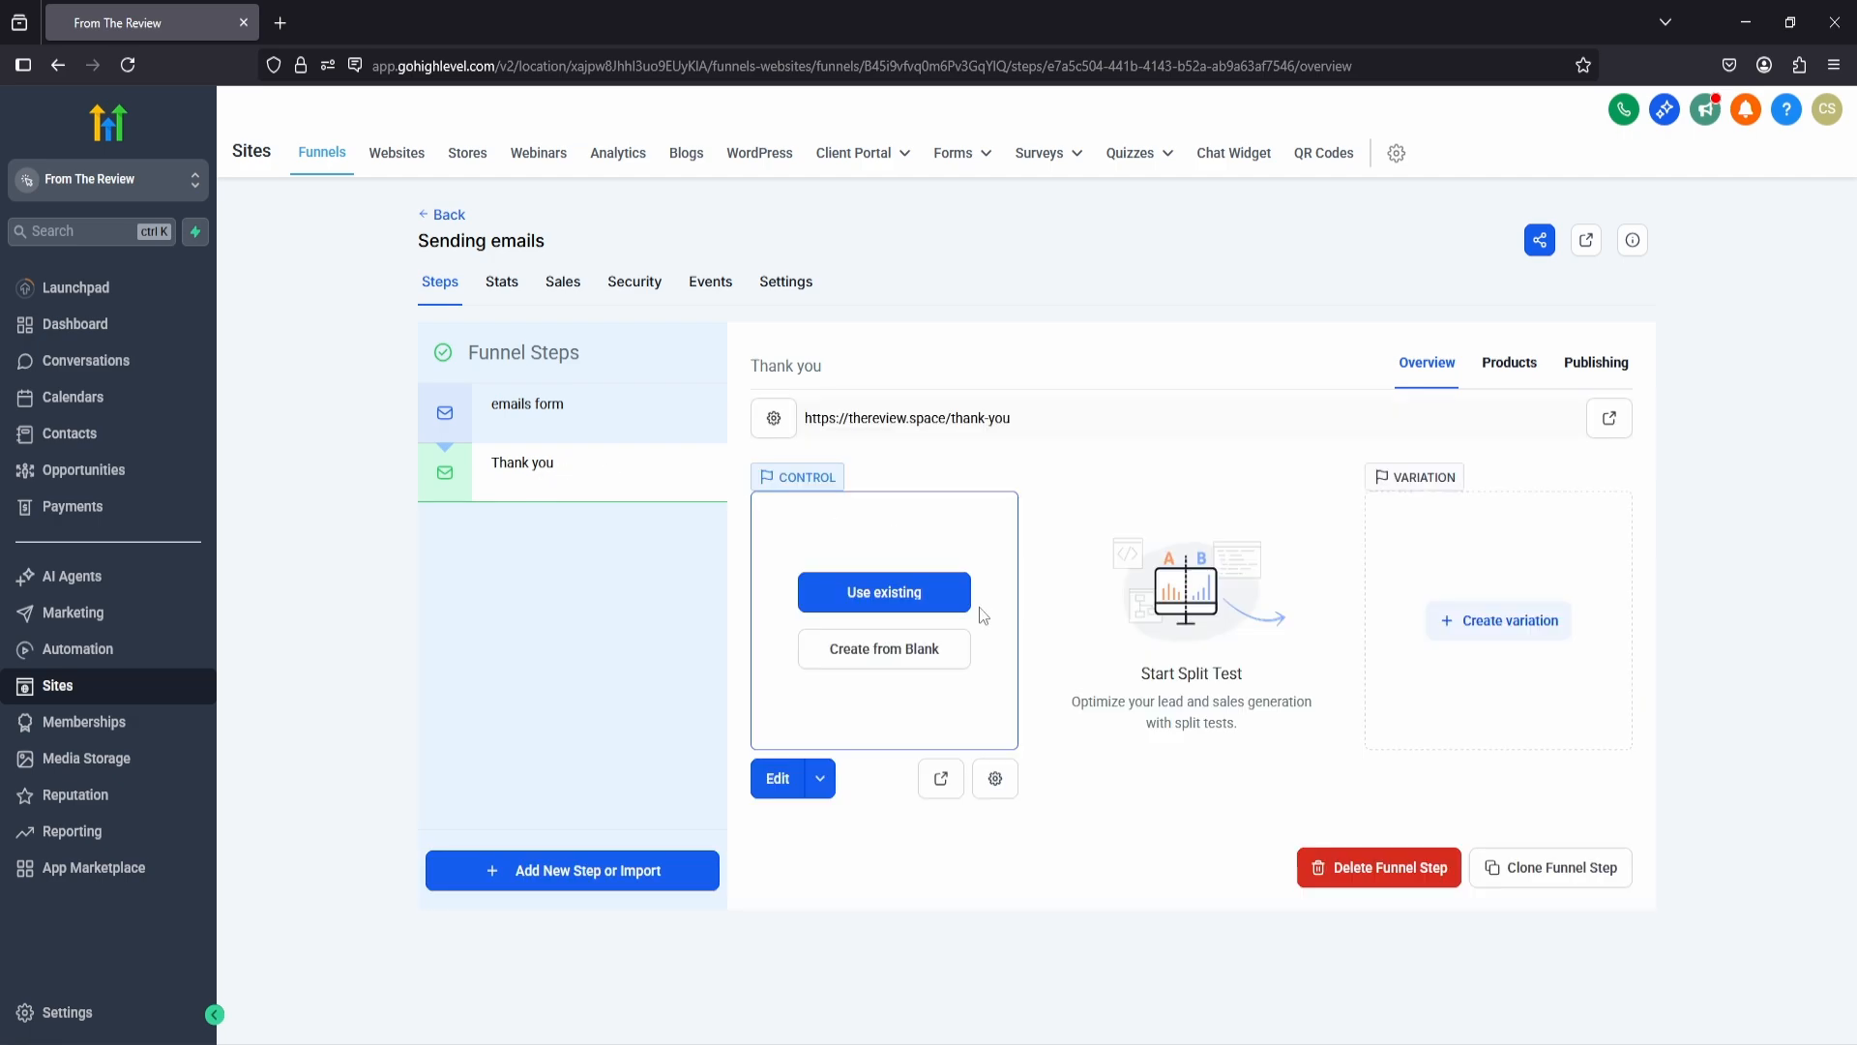
{"action": "left_click", "coordinate": [870, 651]}
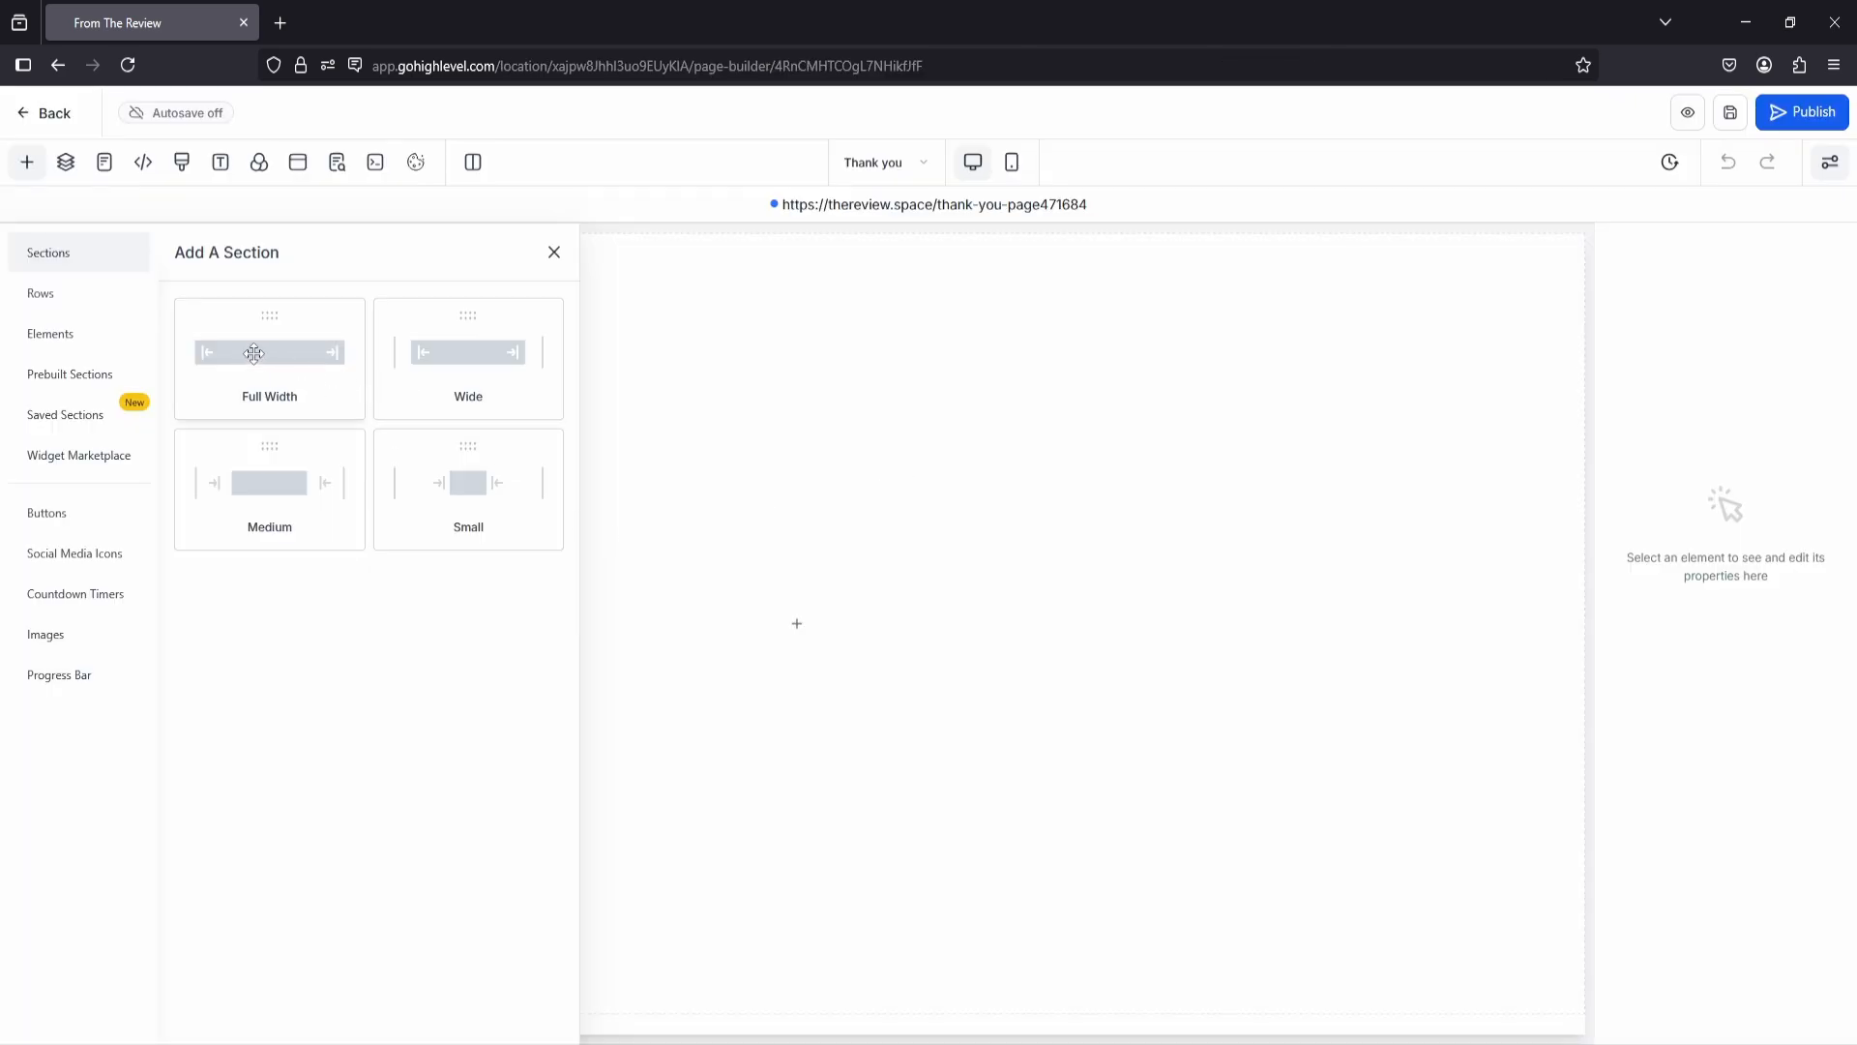
Step: Add a full-width section containing a one-column row to the blank Thank you page
{"action": "left_click_drag", "start_coordinate": [254, 353], "coordinate": [888, 346]}
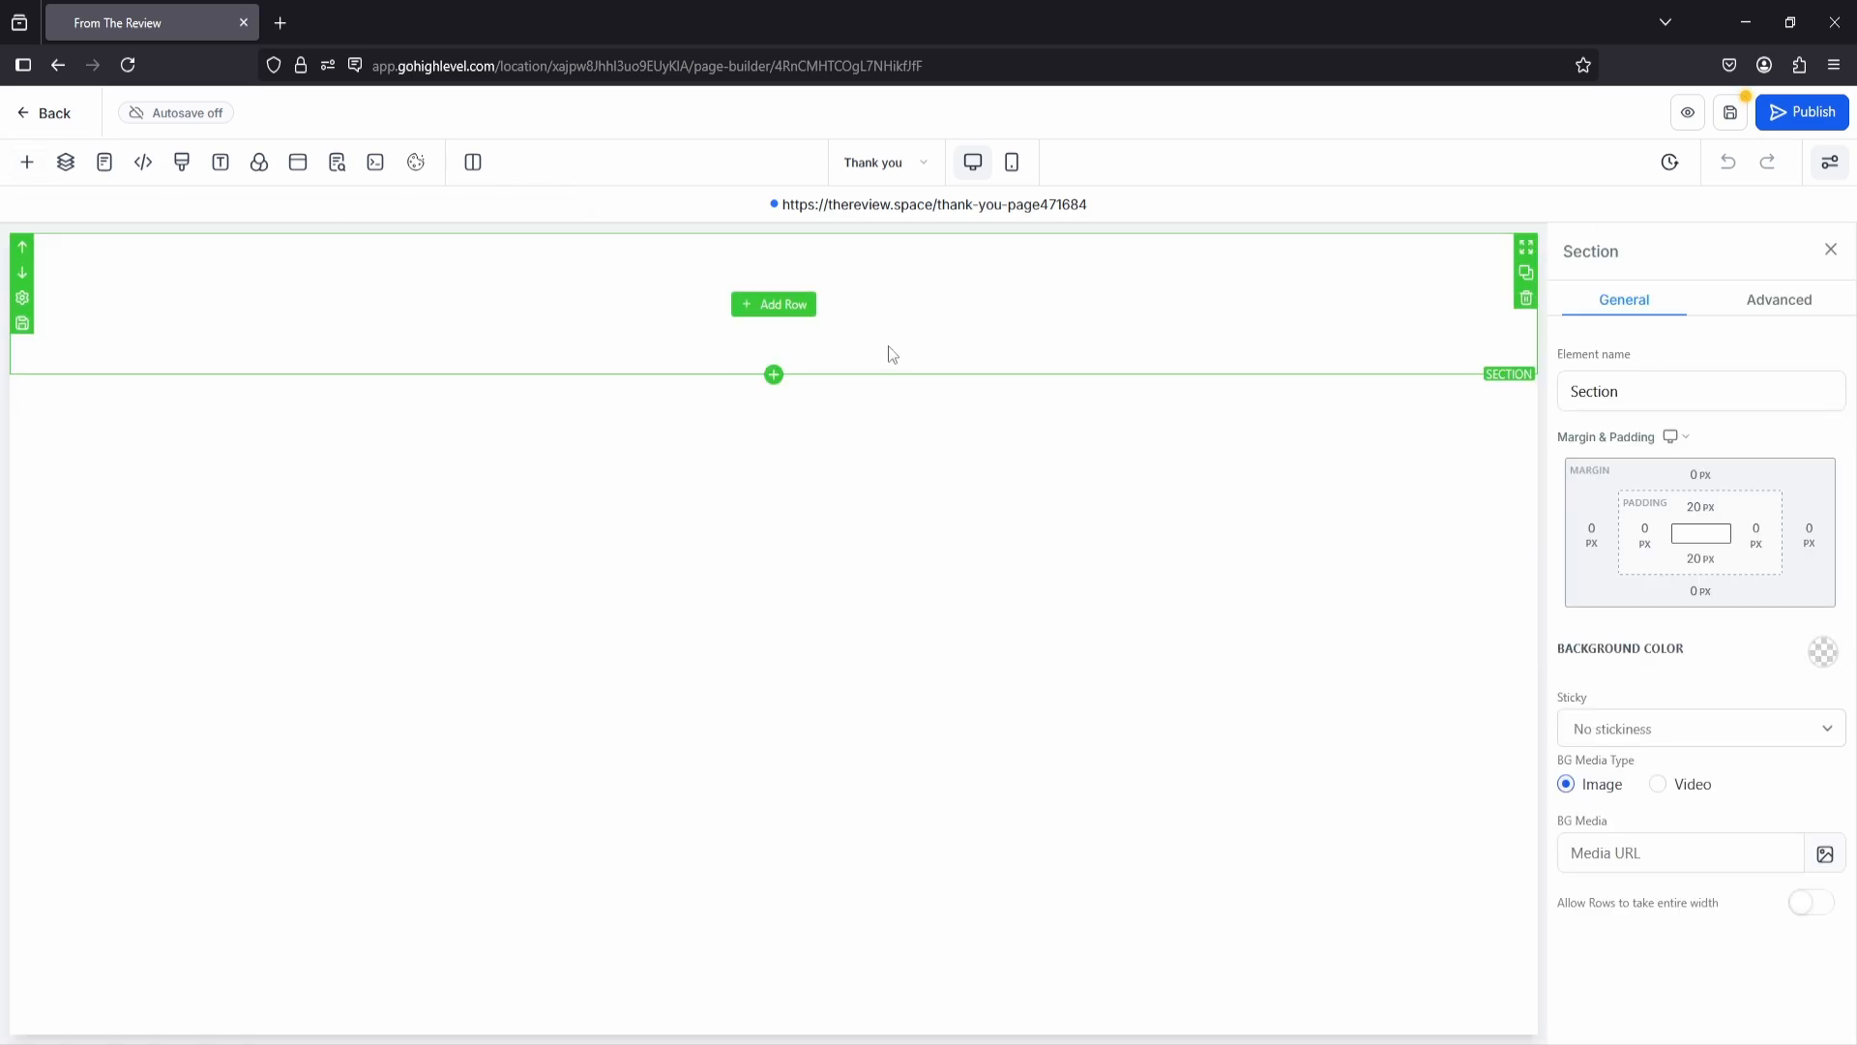
{"action": "left_click", "coordinate": [799, 308]}
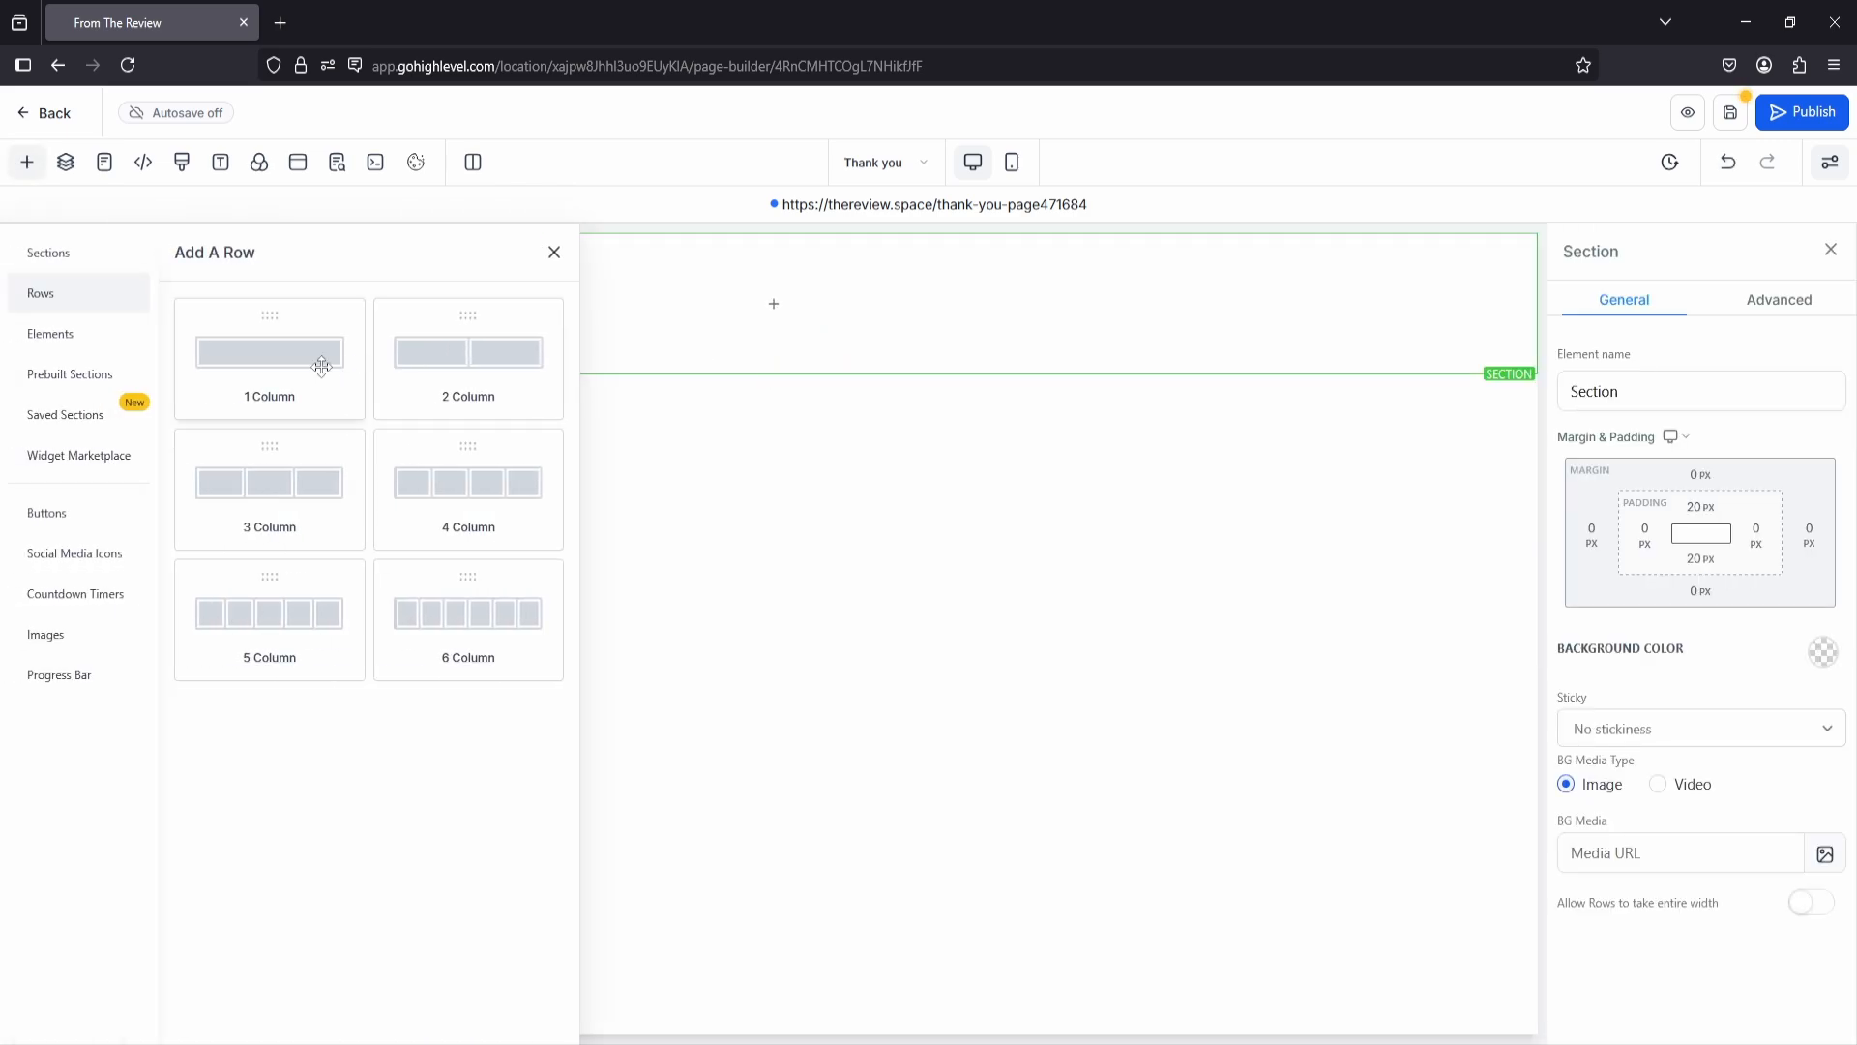
{"action": "left_click_drag", "start_coordinate": [322, 365], "coordinate": [438, 376]}
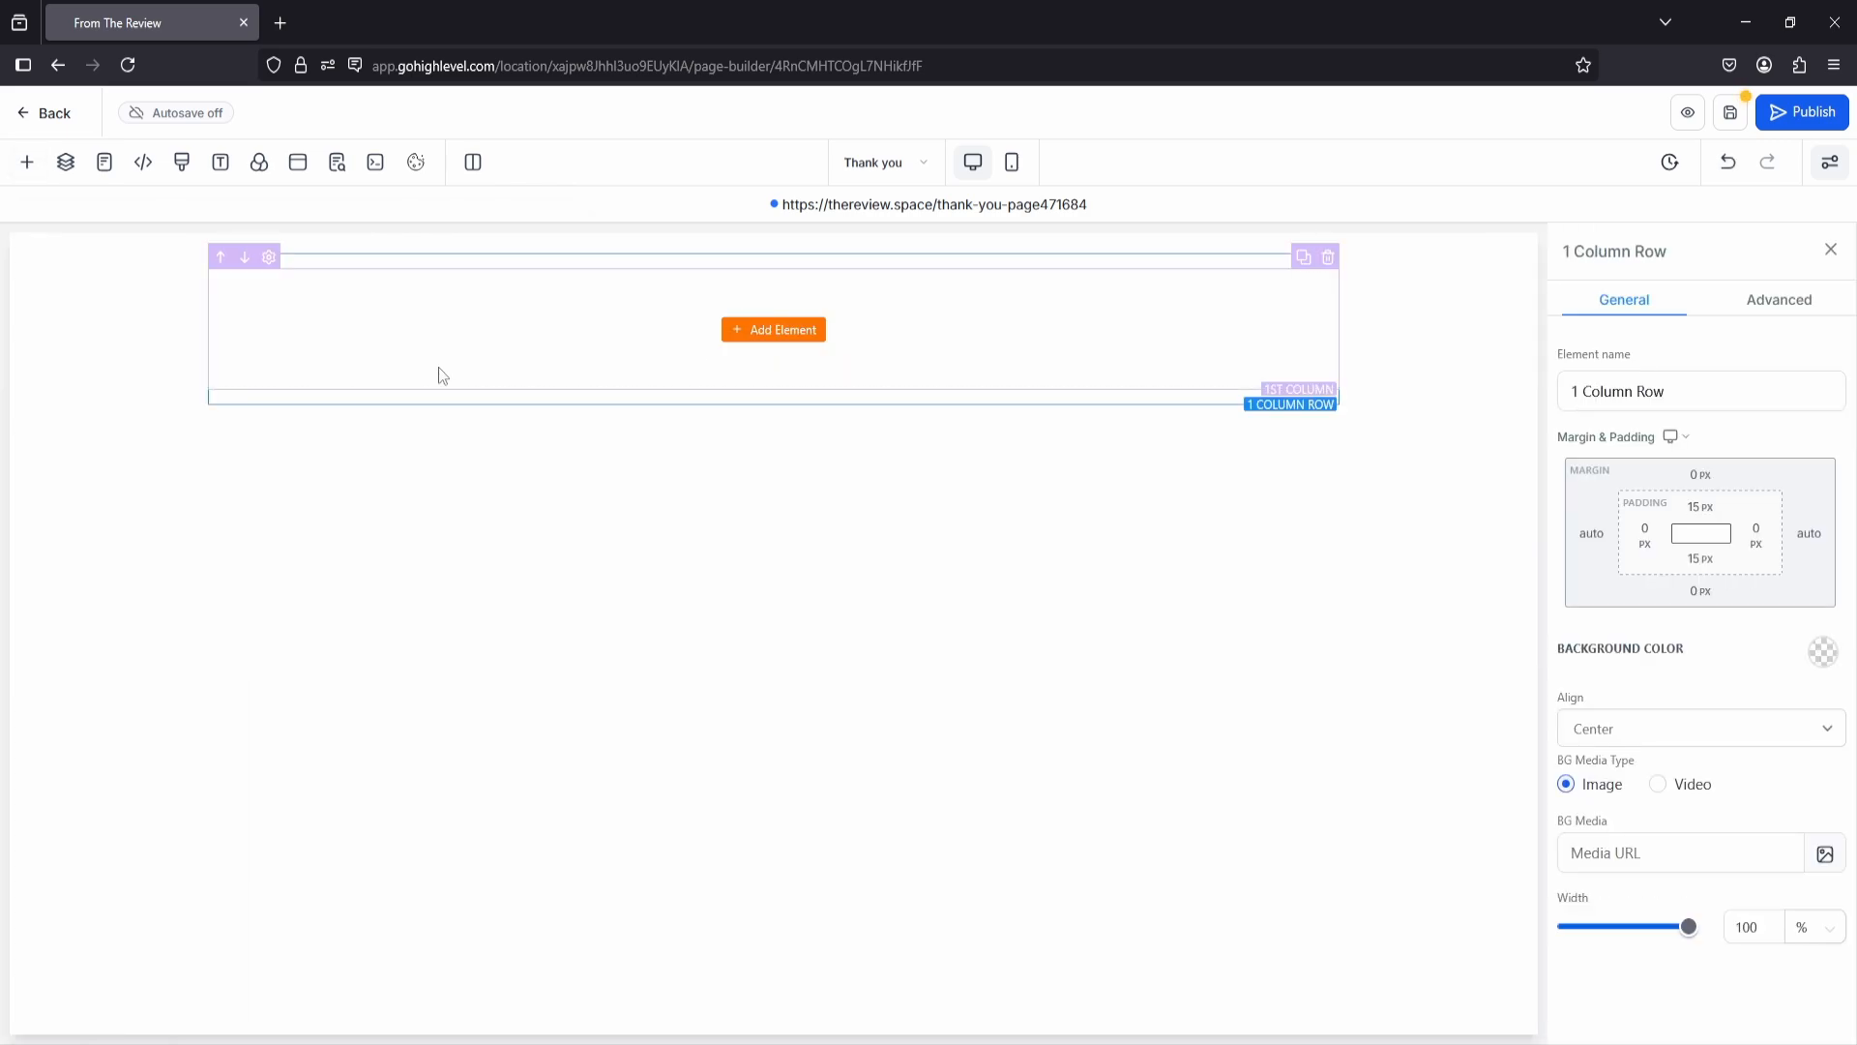
Step: Add a Headline element to the column and change its text to "Thank you for signing up"
{"action": "left_click", "coordinate": [784, 340]}
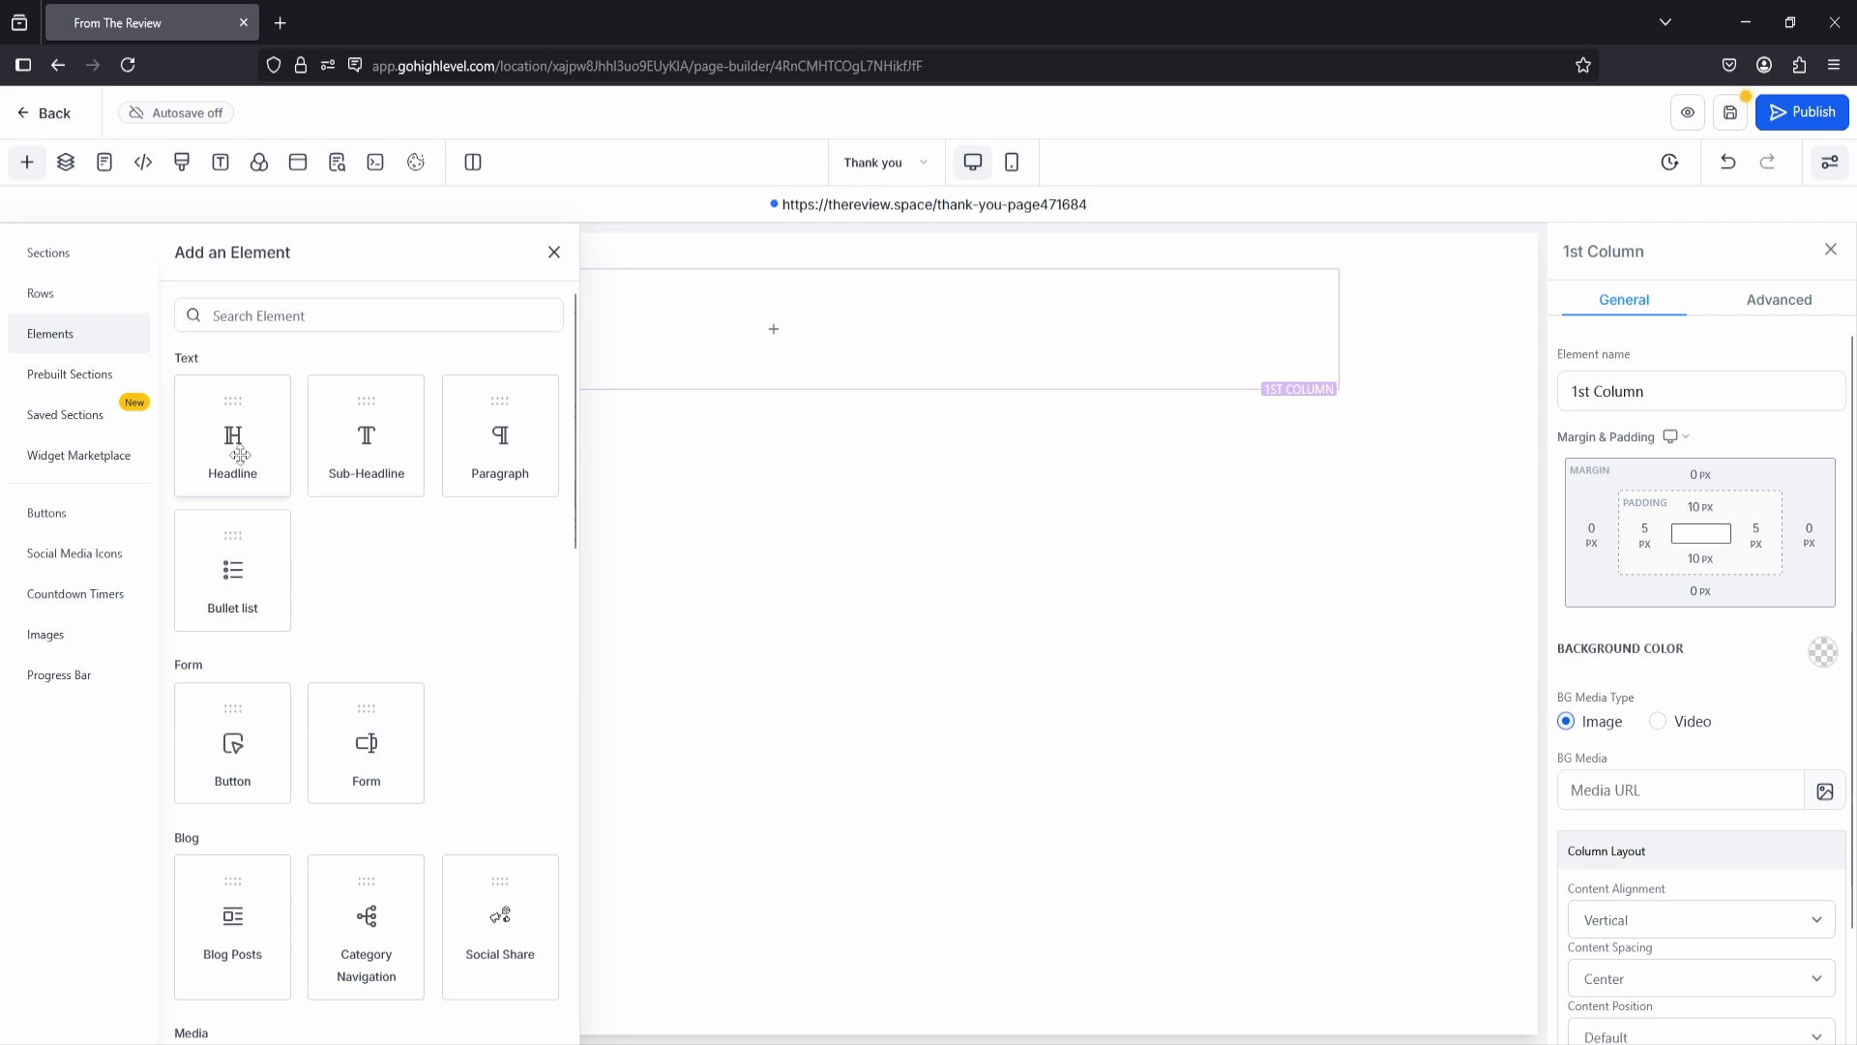
{"action": "left_click_drag", "start_coordinate": [237, 445], "coordinate": [674, 411]}
{"action": "left_click", "coordinate": [730, 301]}
{"action": "double_click", "coordinate": [730, 301]}
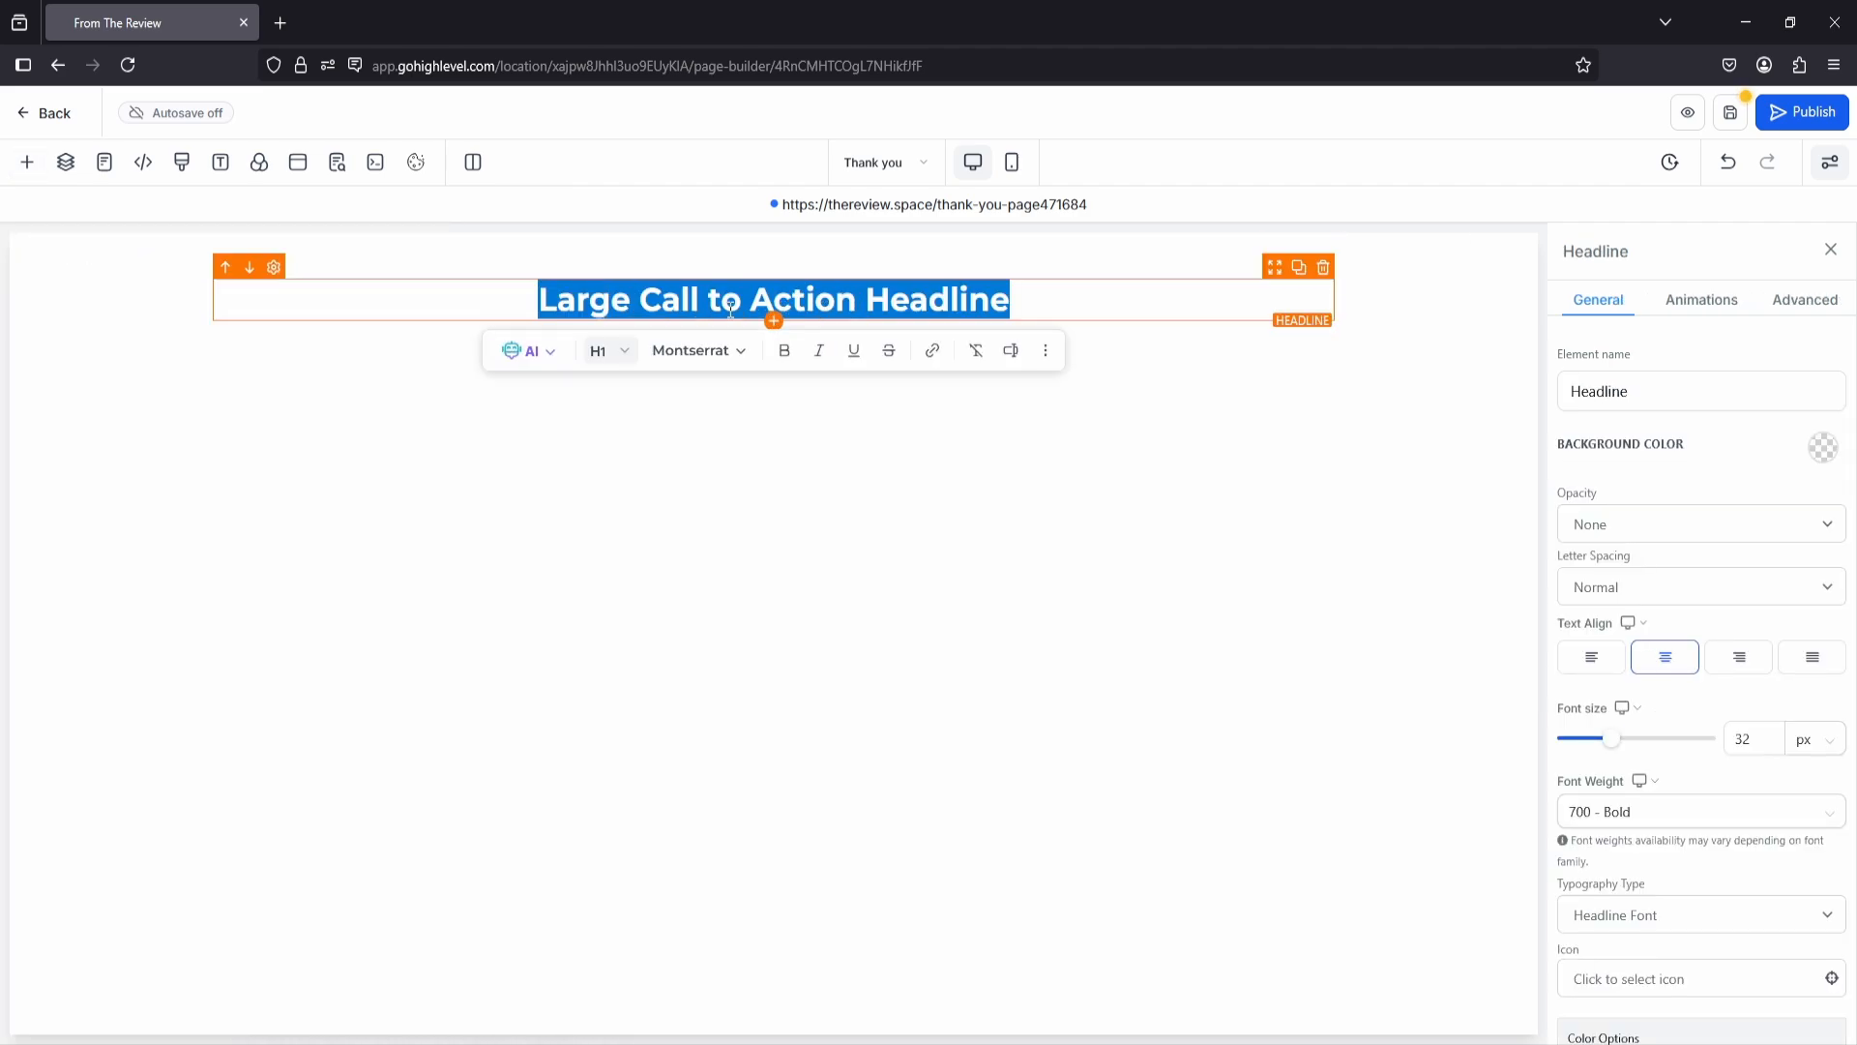
{"action": "type", "text": "Thank you for signing up"}
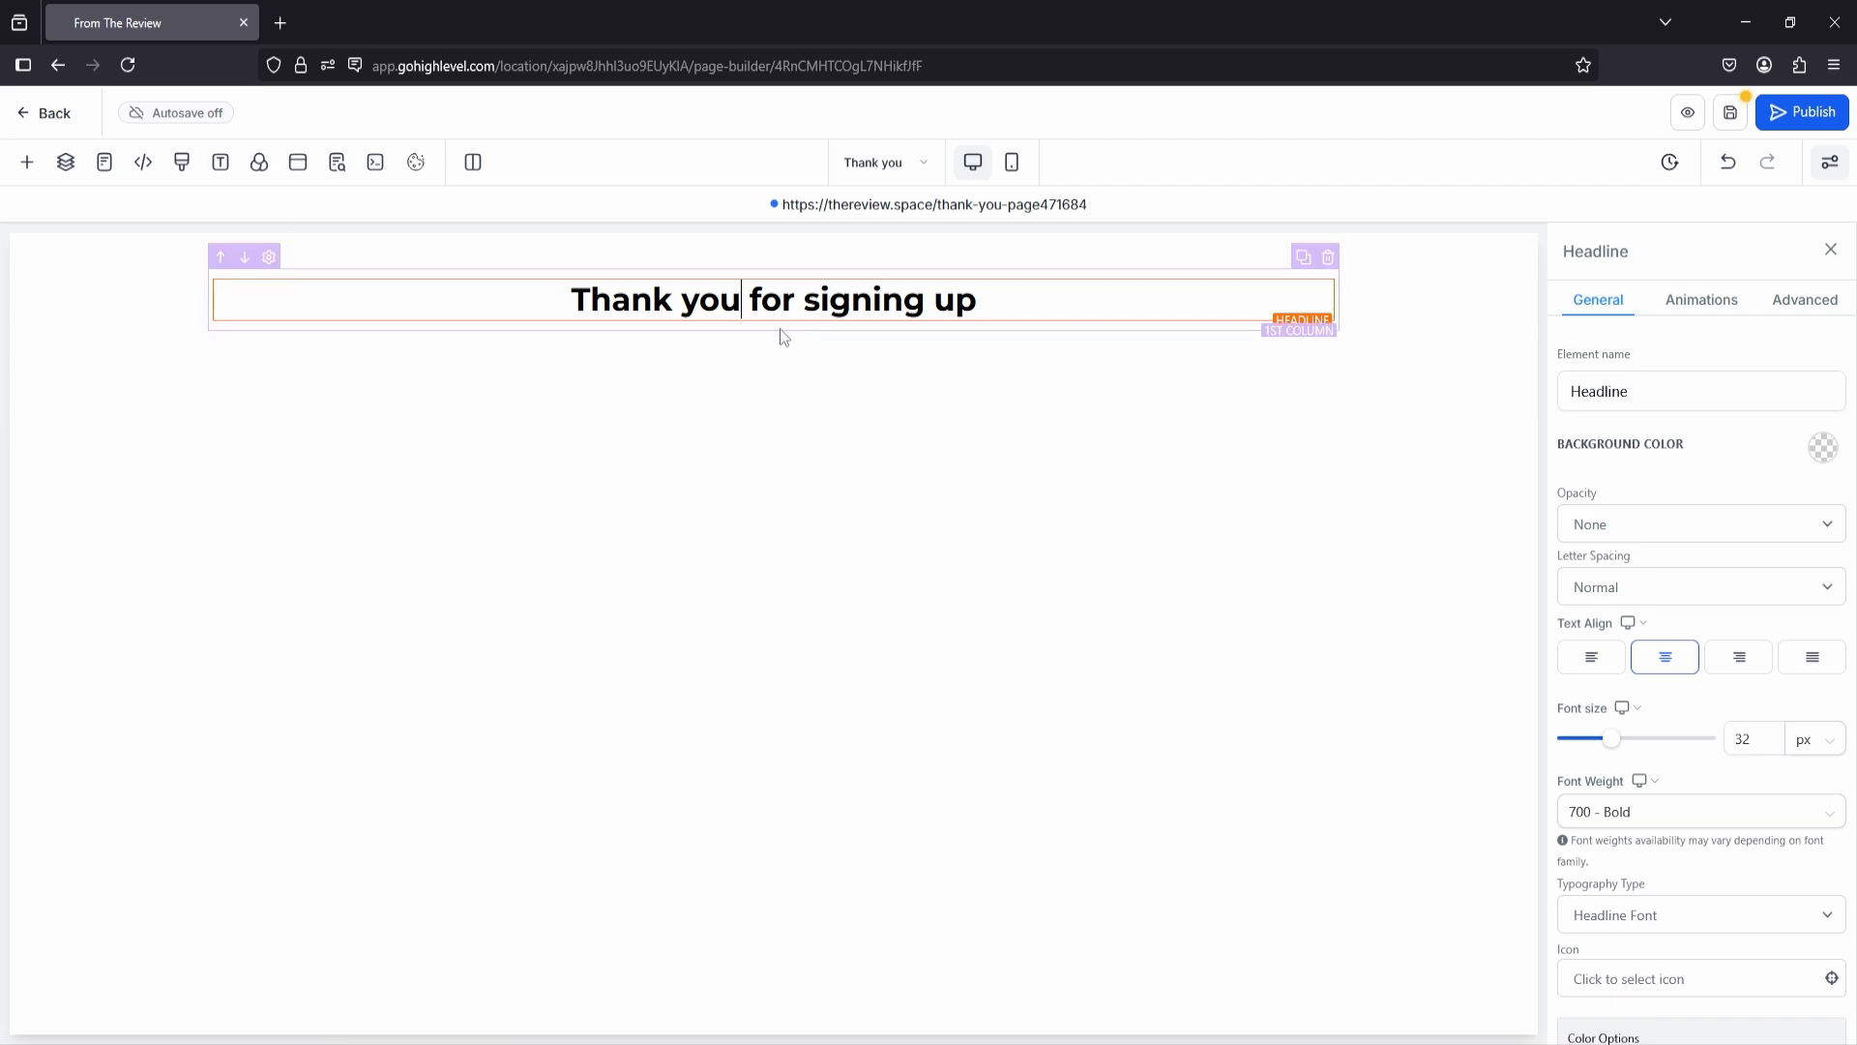
Step: Add a Paragraph below the headline reading "we have sent you an email" and set its font size to 18 px
{"action": "left_click", "coordinate": [773, 322]}
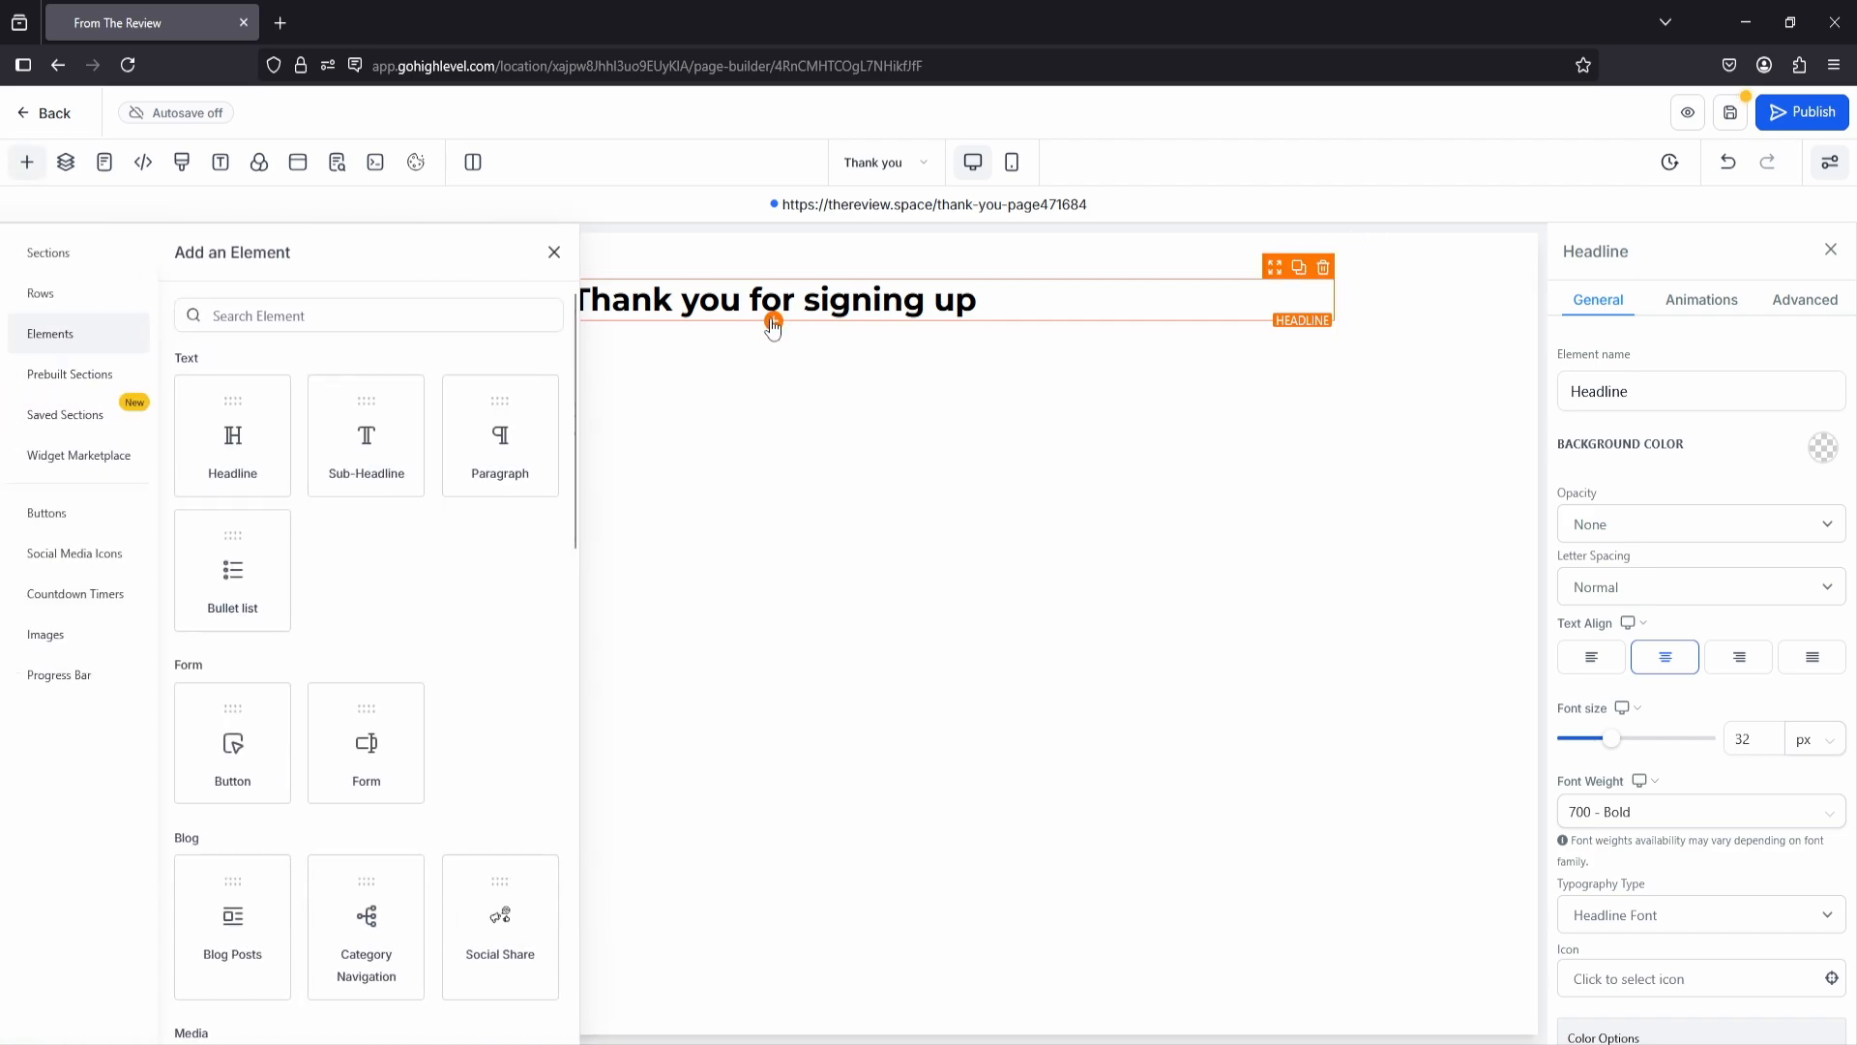
{"action": "left_click", "coordinate": [493, 444]}
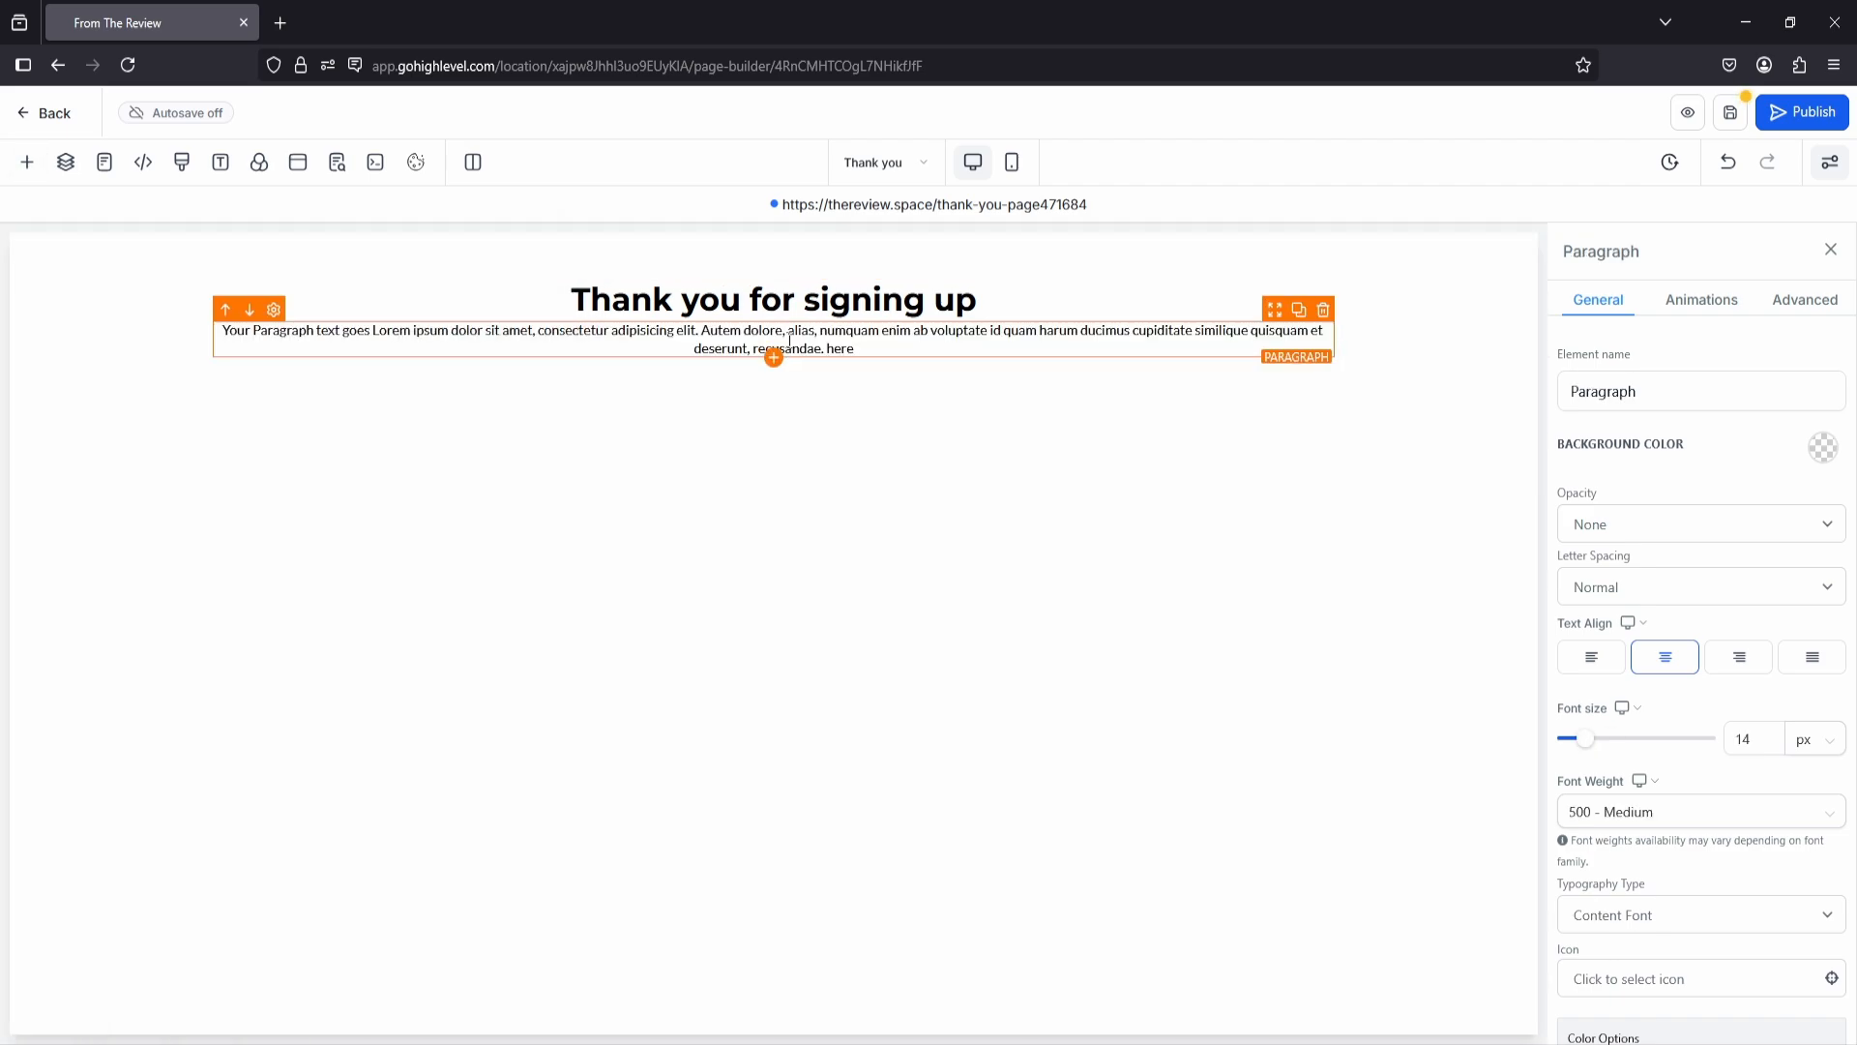
{"action": "triple_click", "coordinate": [789, 340]}
{"action": "key", "text": "BackSpace"}
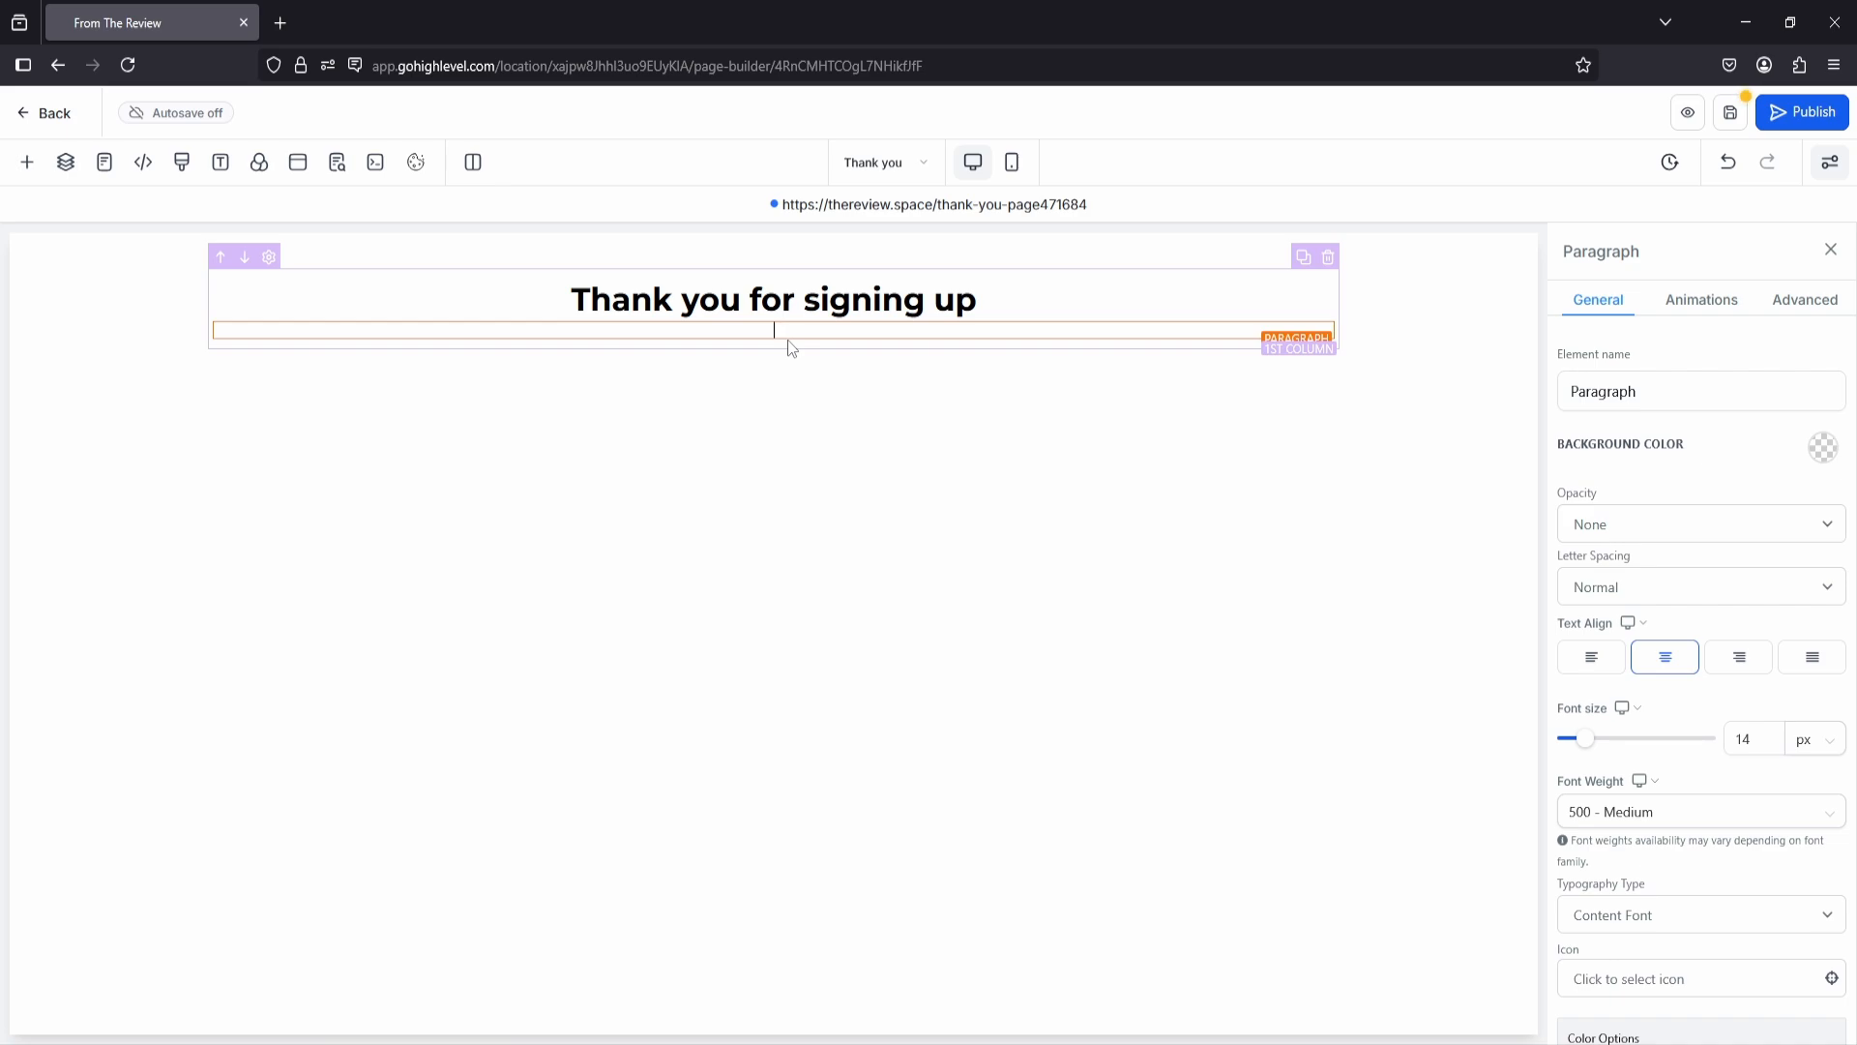
{"action": "type", "text": "we have sent you an email"}
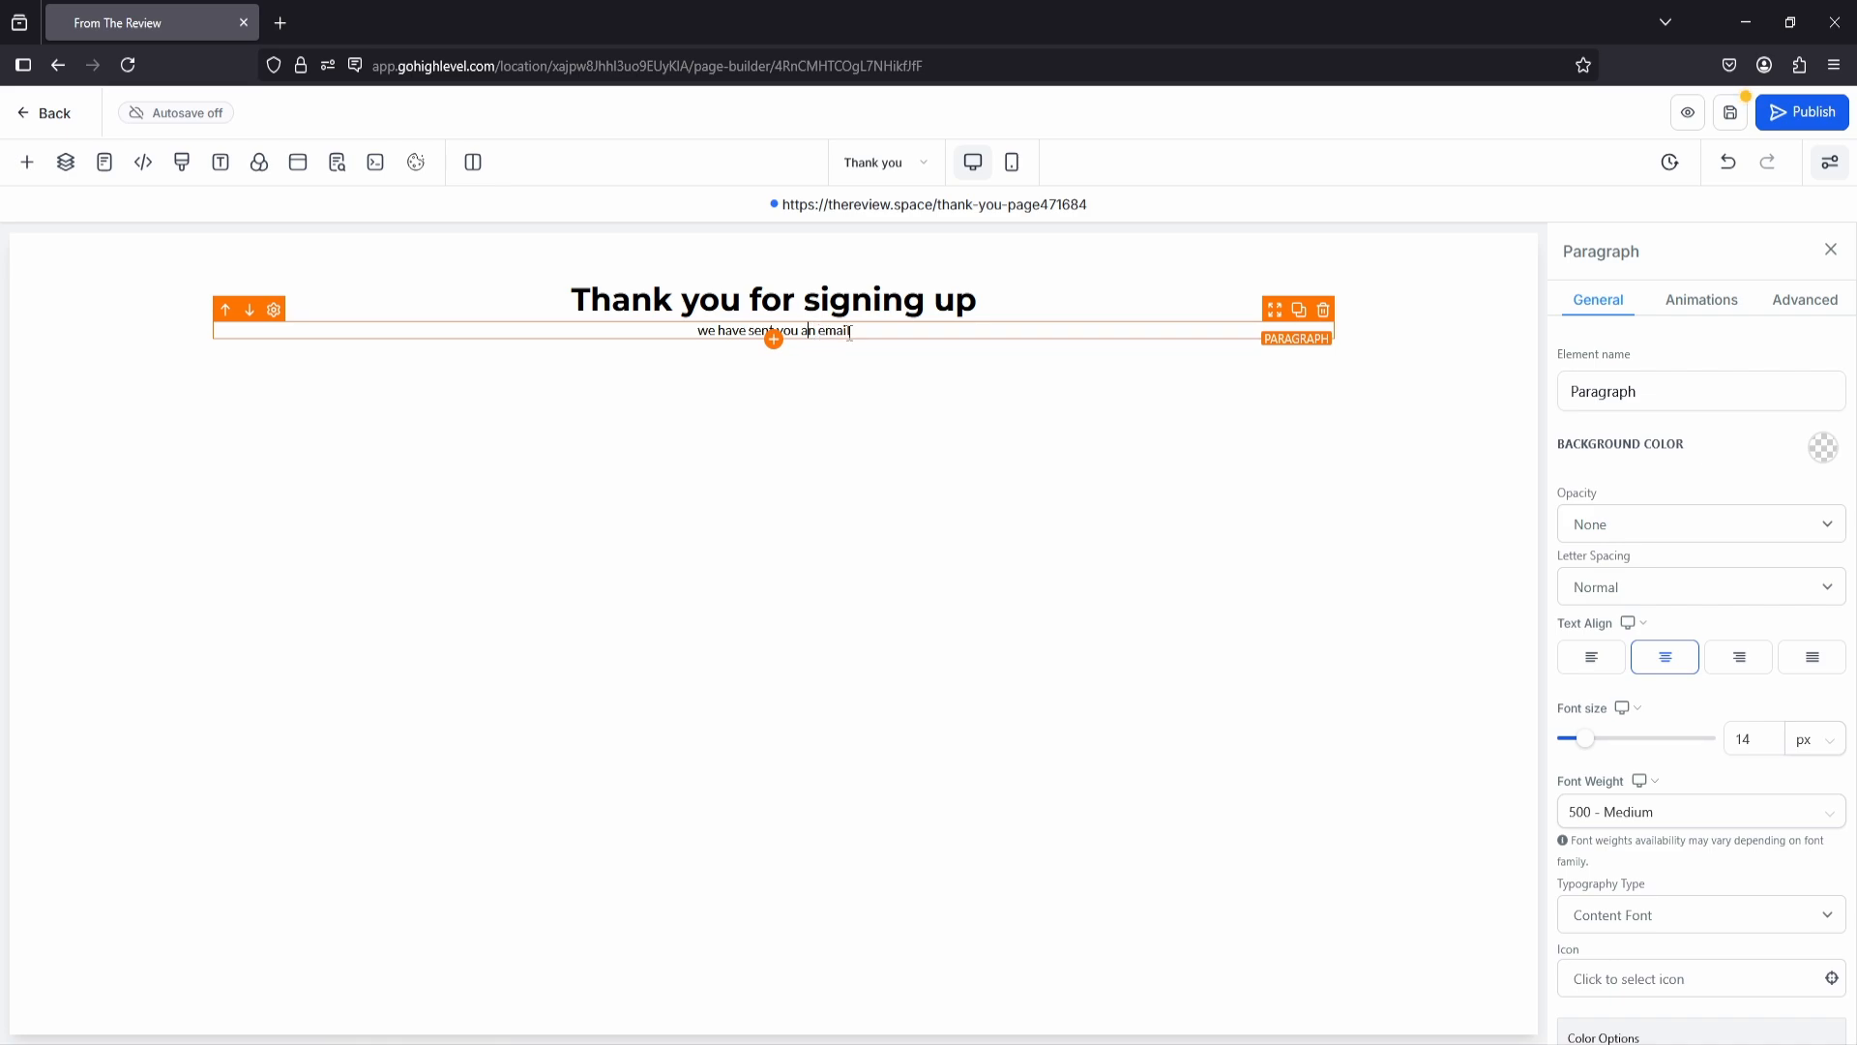
{"action": "left_click_drag", "start_coordinate": [1588, 738], "coordinate": [1595, 745]}
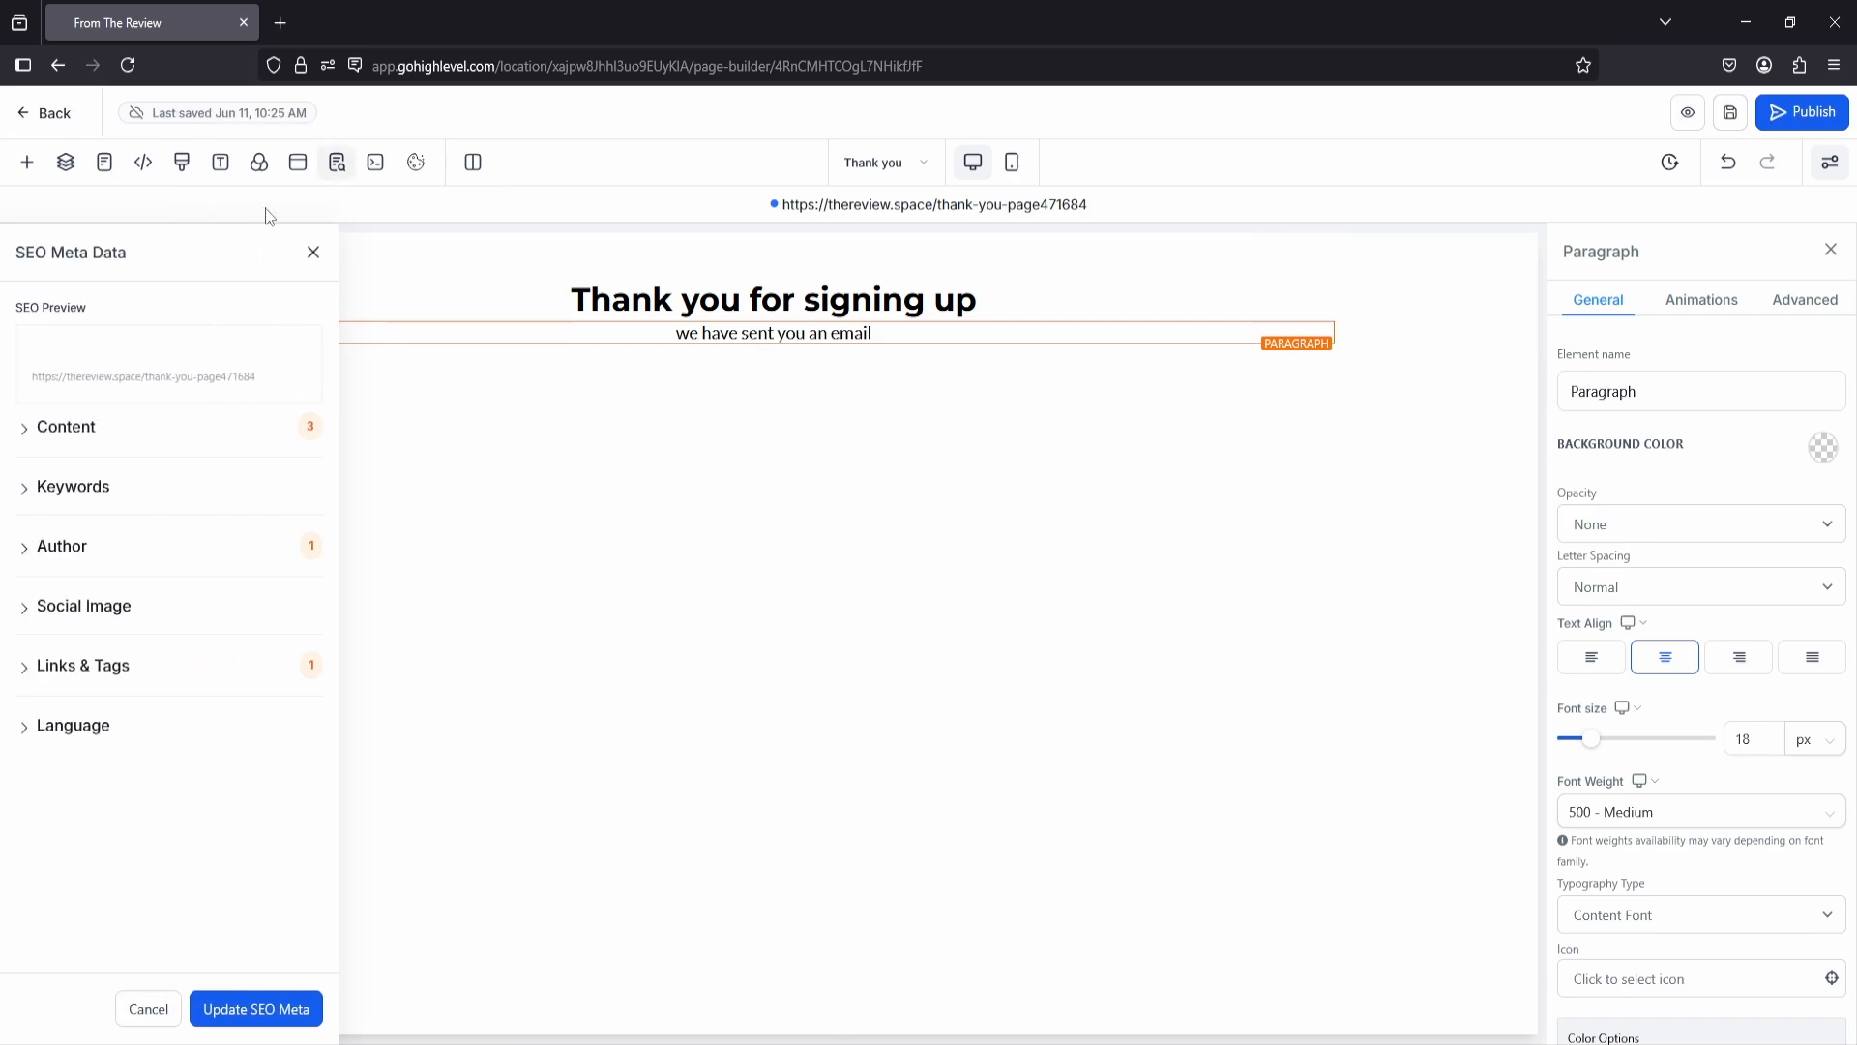
Step: Leave the page builder and create a new automation workflow from scratch
{"action": "left_click", "coordinate": [56, 114]}
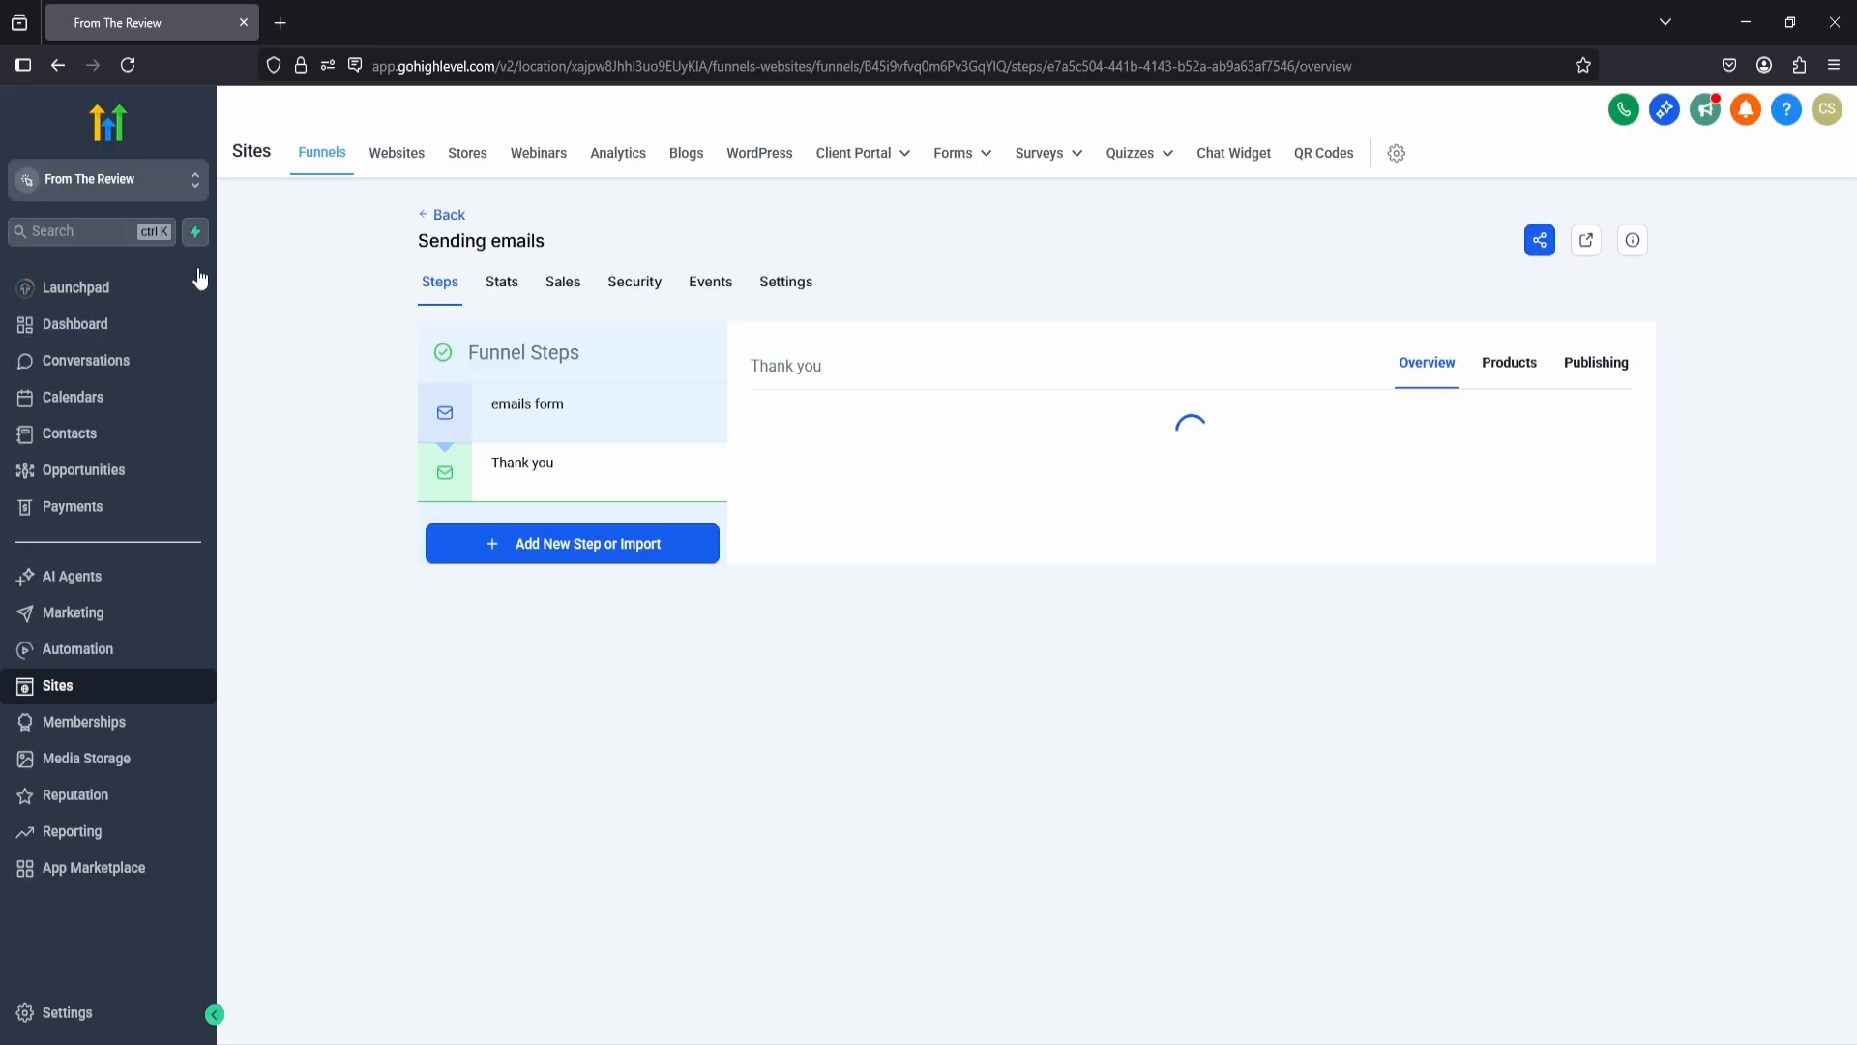
{"action": "left_click", "coordinate": [113, 659]}
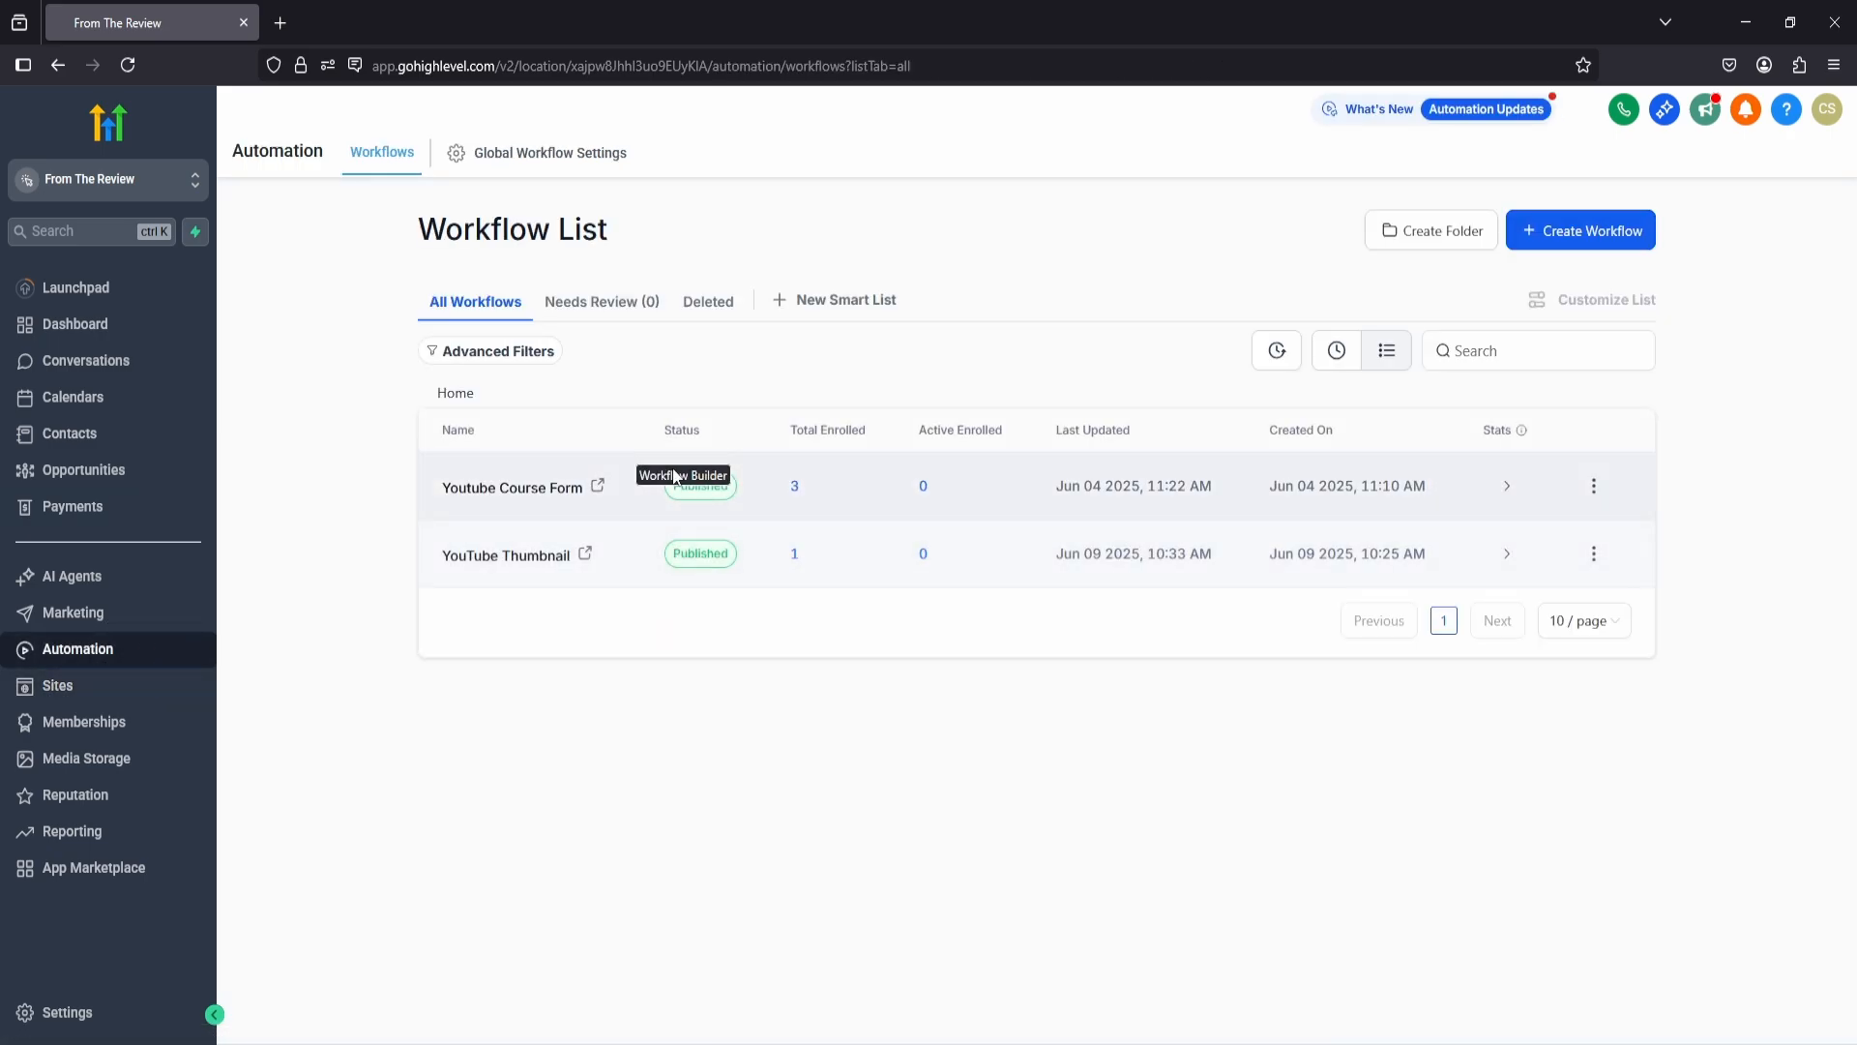
{"action": "left_click", "coordinate": [1589, 238]}
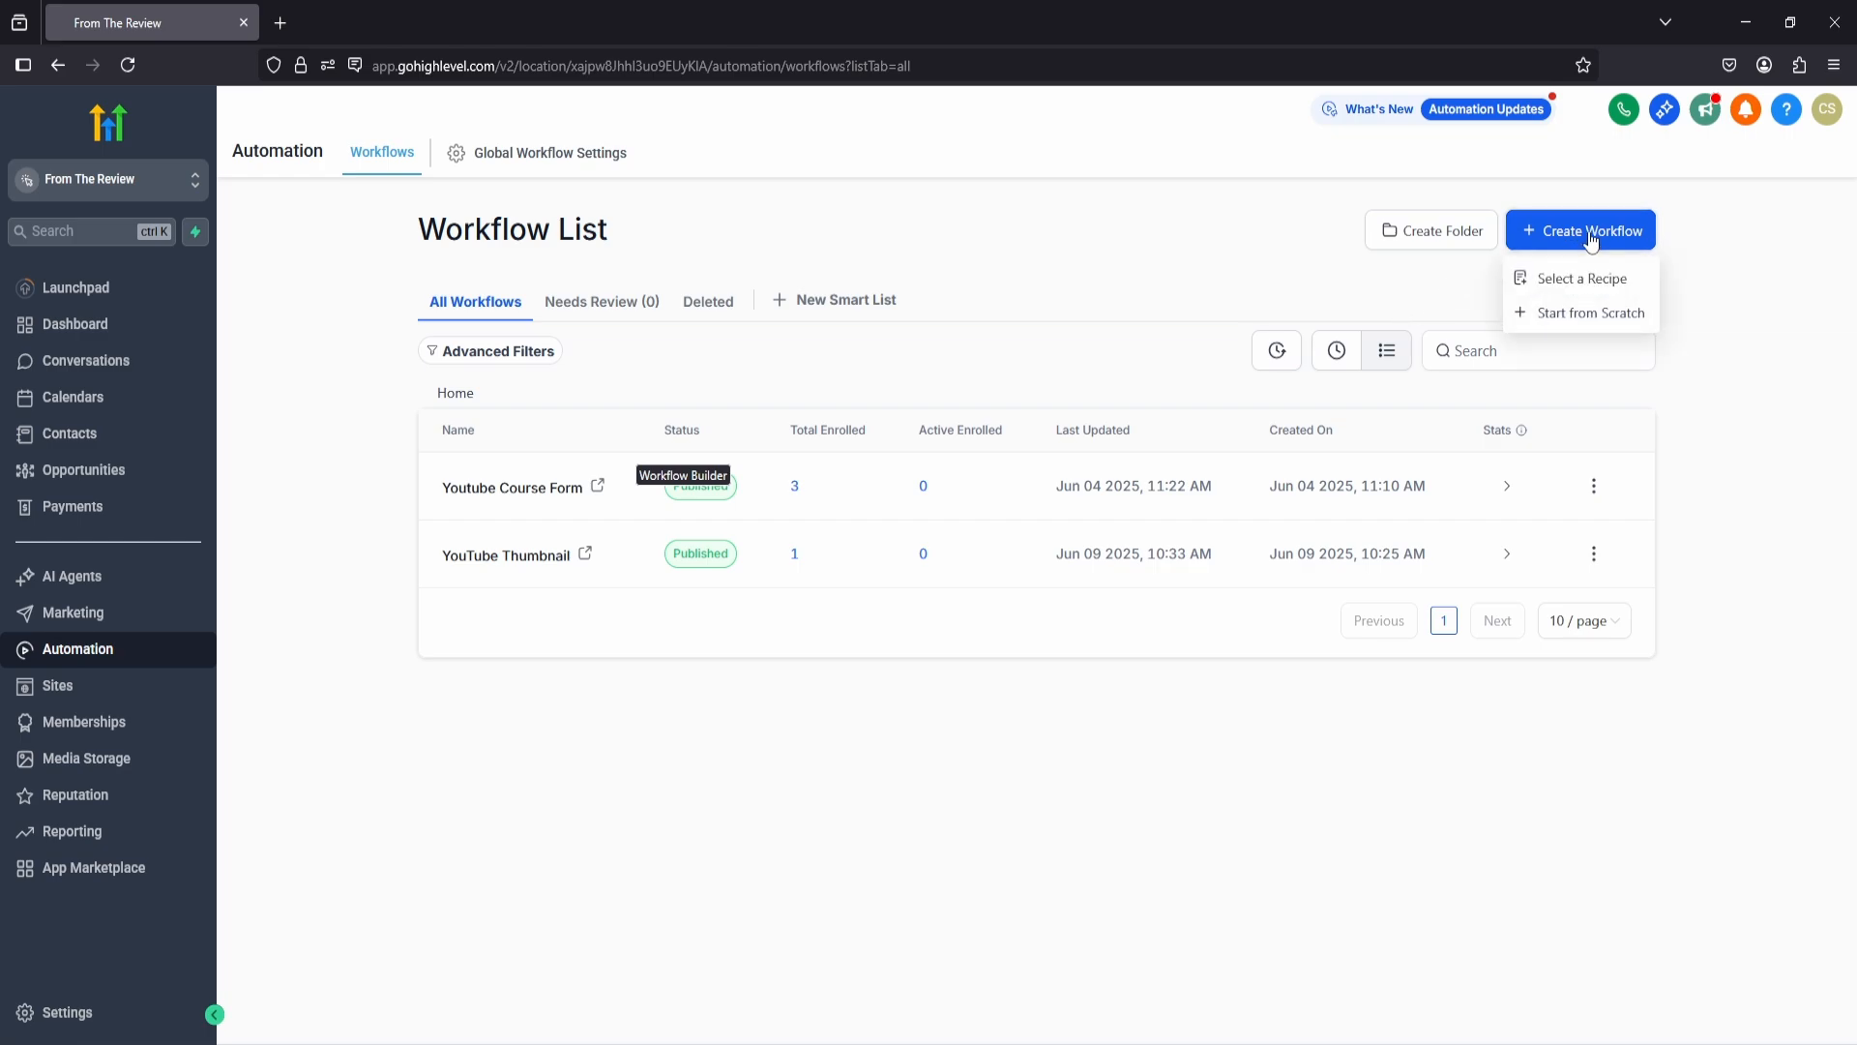
{"action": "left_click", "coordinate": [1587, 315]}
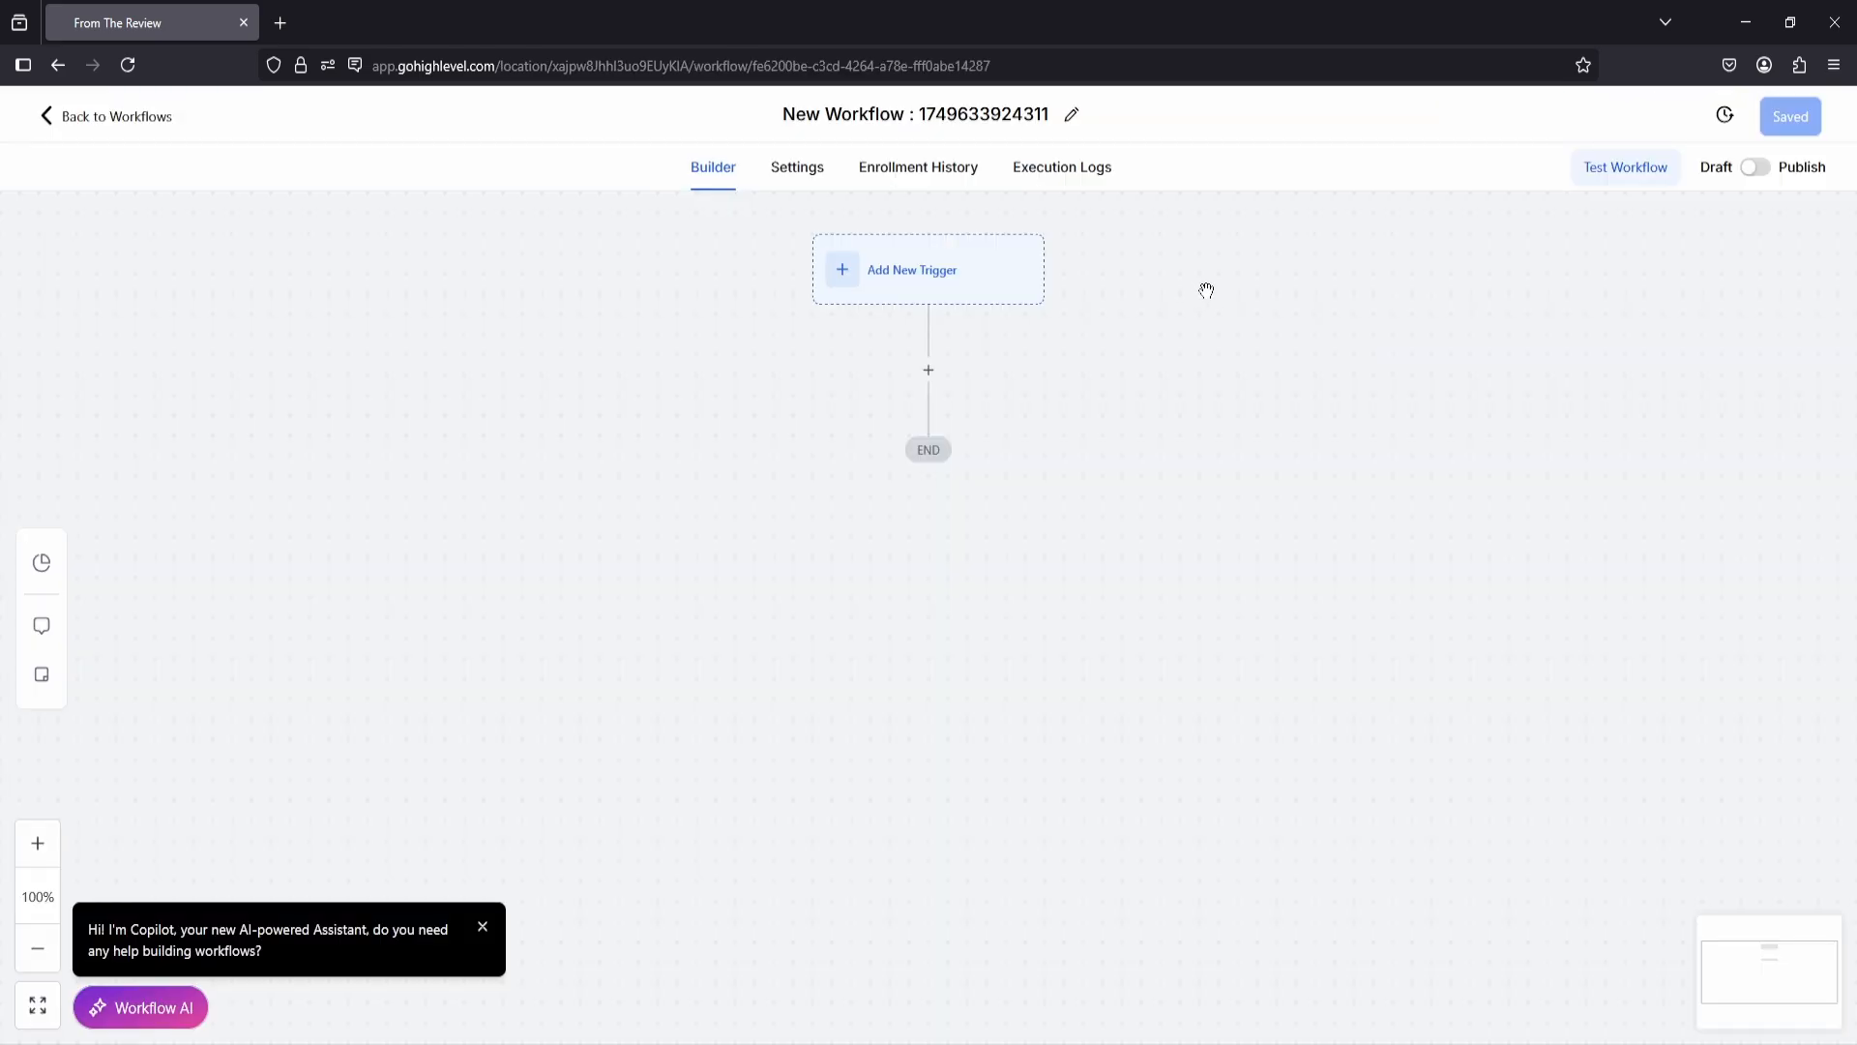
Step: Search the workflow triggers for "form" and choose Form Submitted as the new trigger
{"action": "left_click", "coordinate": [873, 279]}
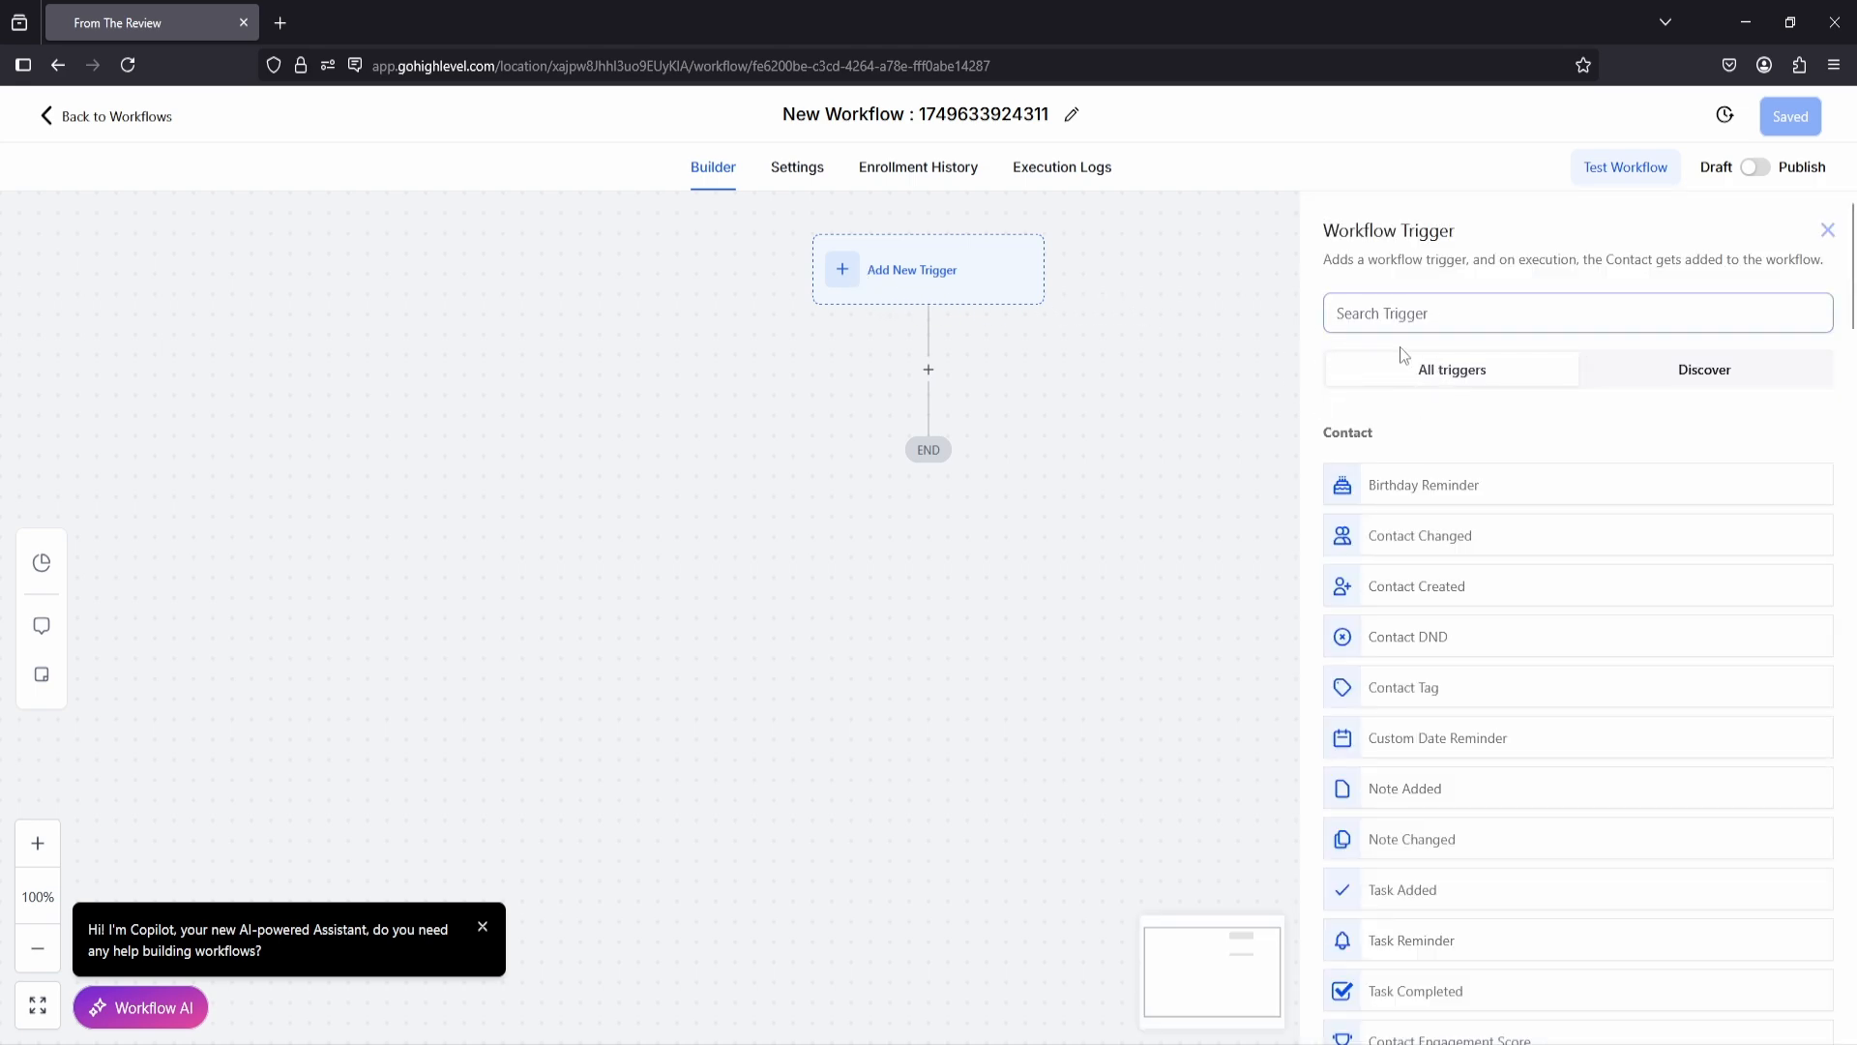
{"action": "left_click", "coordinate": [1413, 316]}
{"action": "type", "text": "form"}
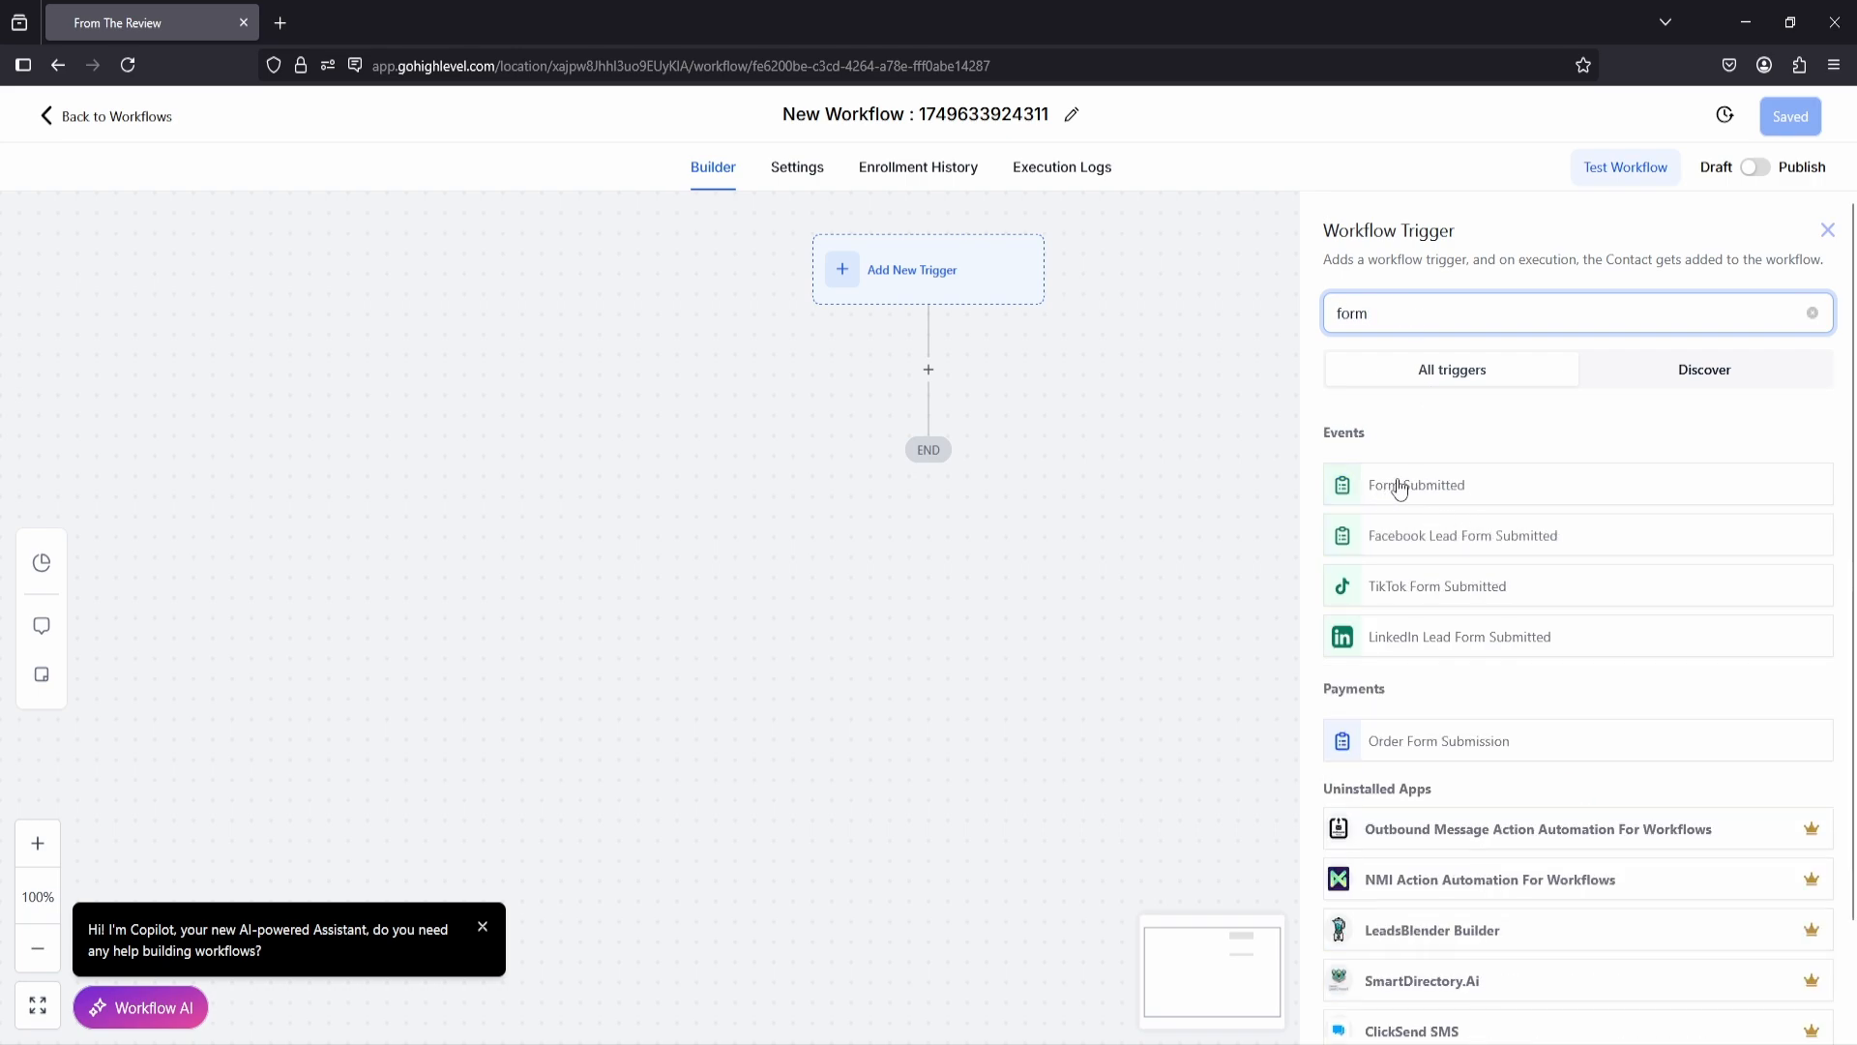
{"action": "left_click", "coordinate": [1439, 489]}
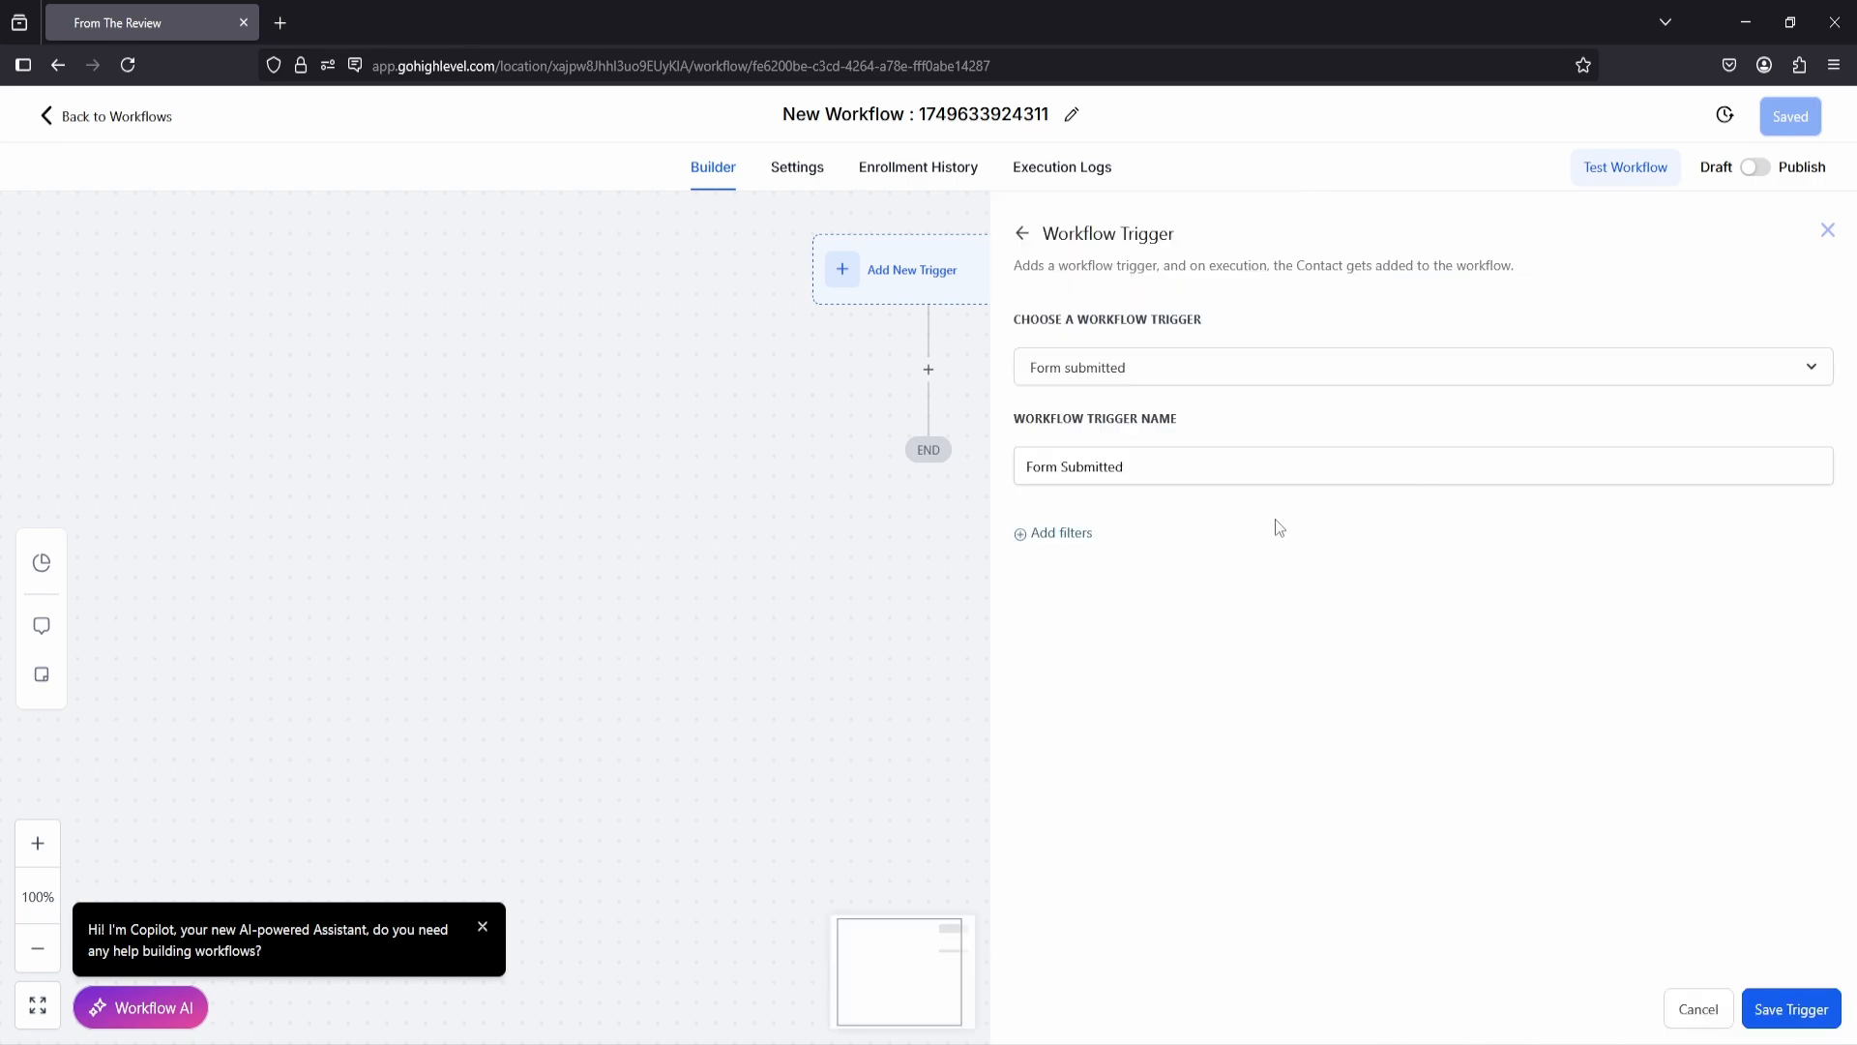
Step: Add a "Form is" filter for email Form 1 to the trigger and save the trigger
{"action": "left_click", "coordinate": [1047, 534]}
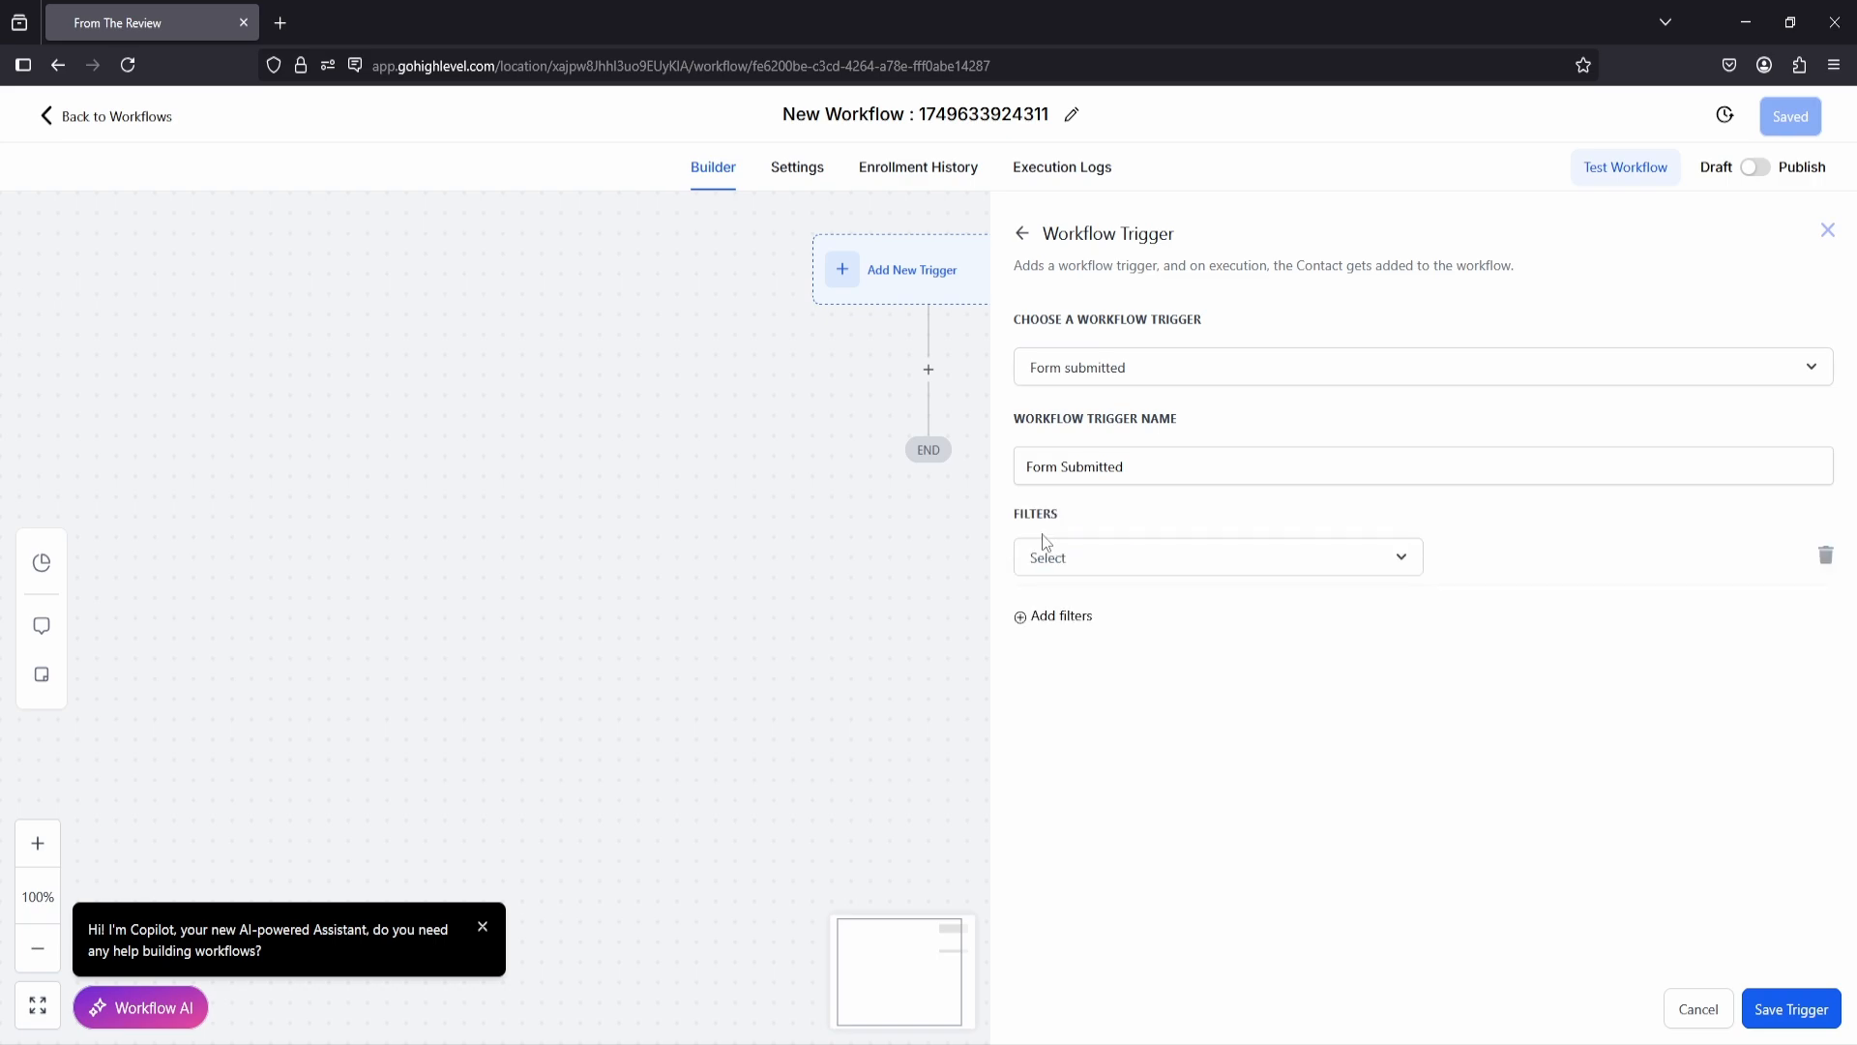
{"action": "left_click", "coordinate": [1085, 566]}
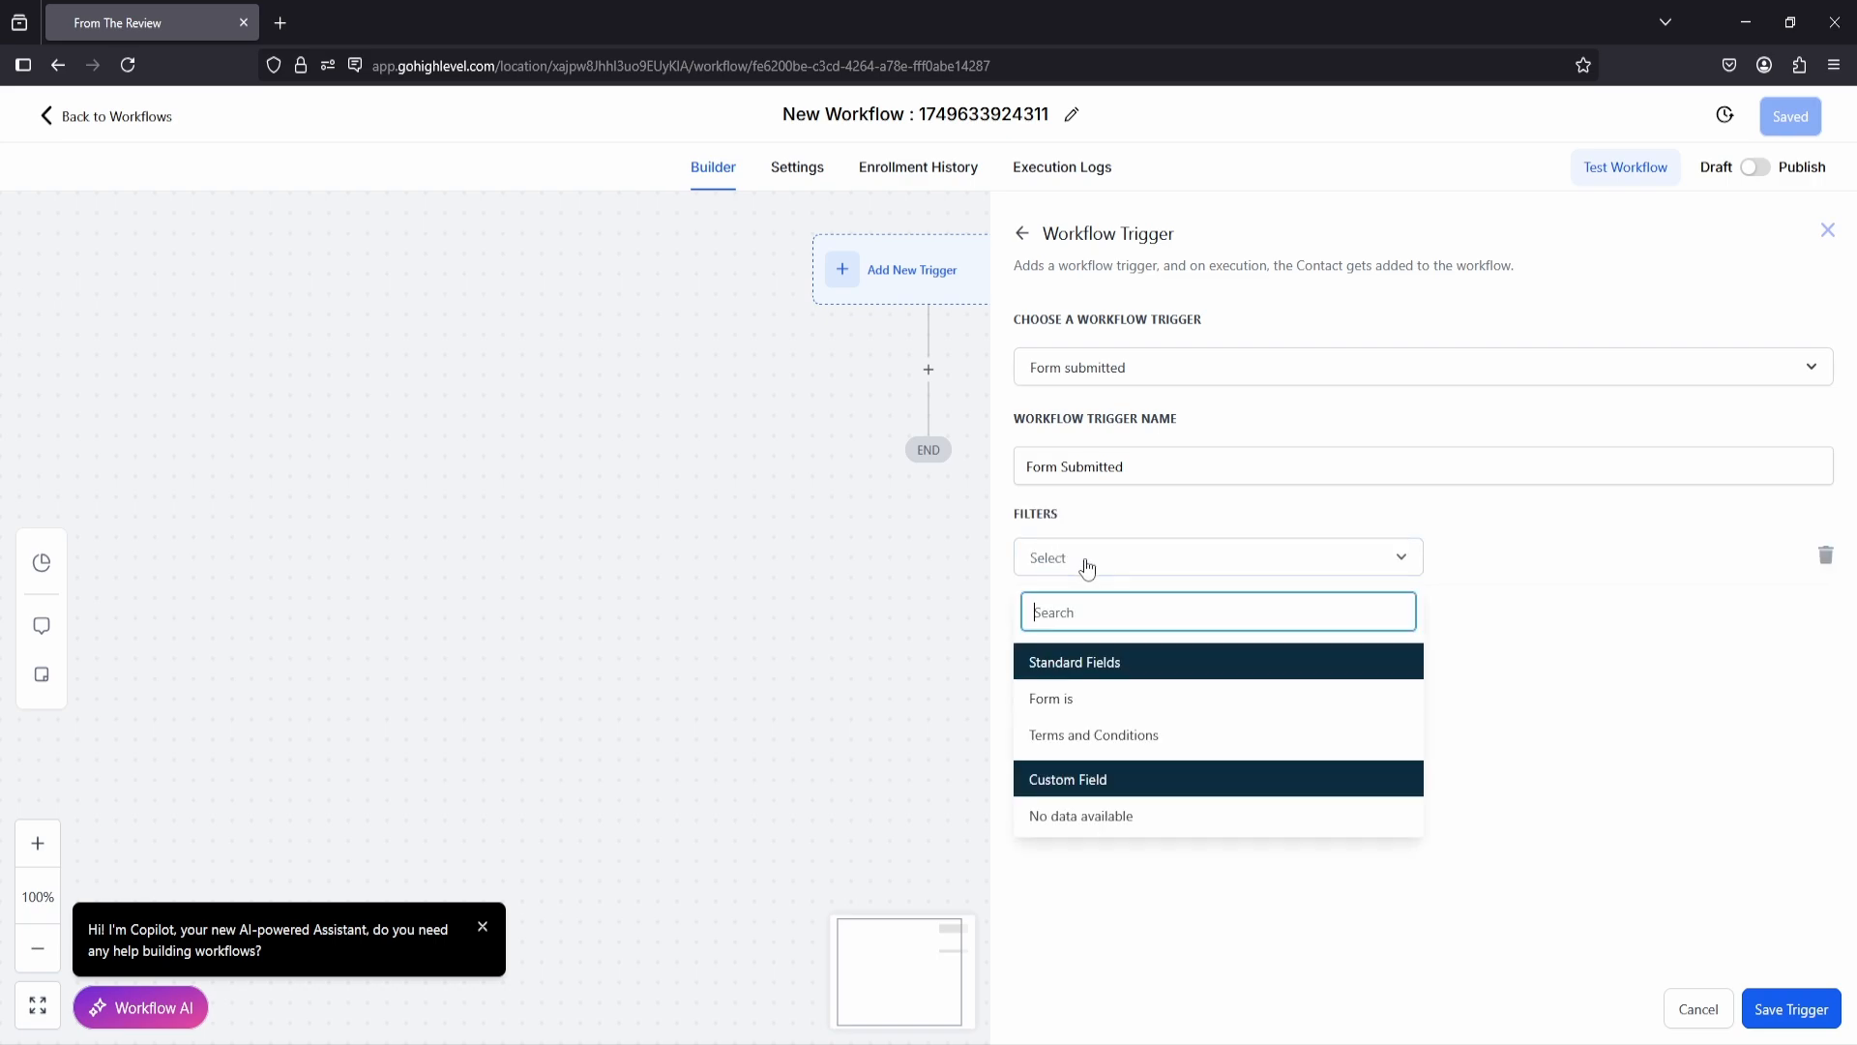
{"action": "left_click", "coordinate": [1065, 698]}
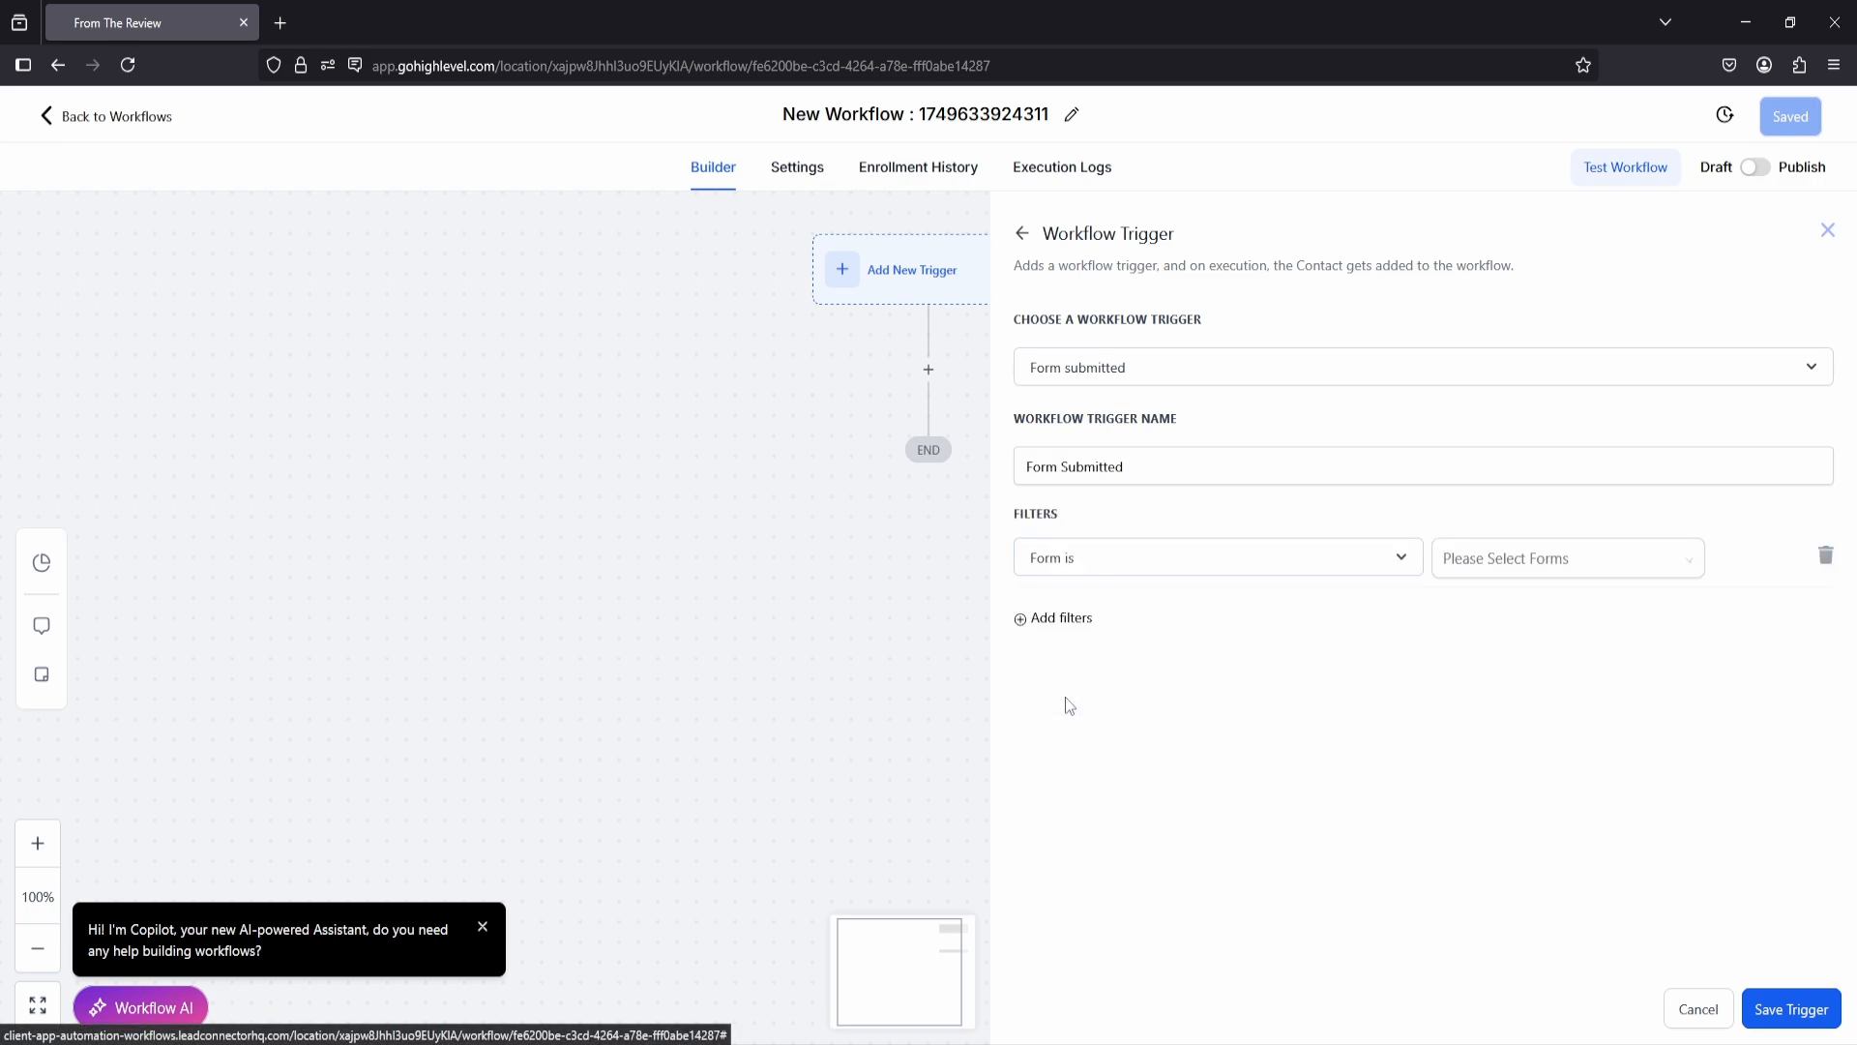
{"action": "left_click", "coordinate": [1547, 570]}
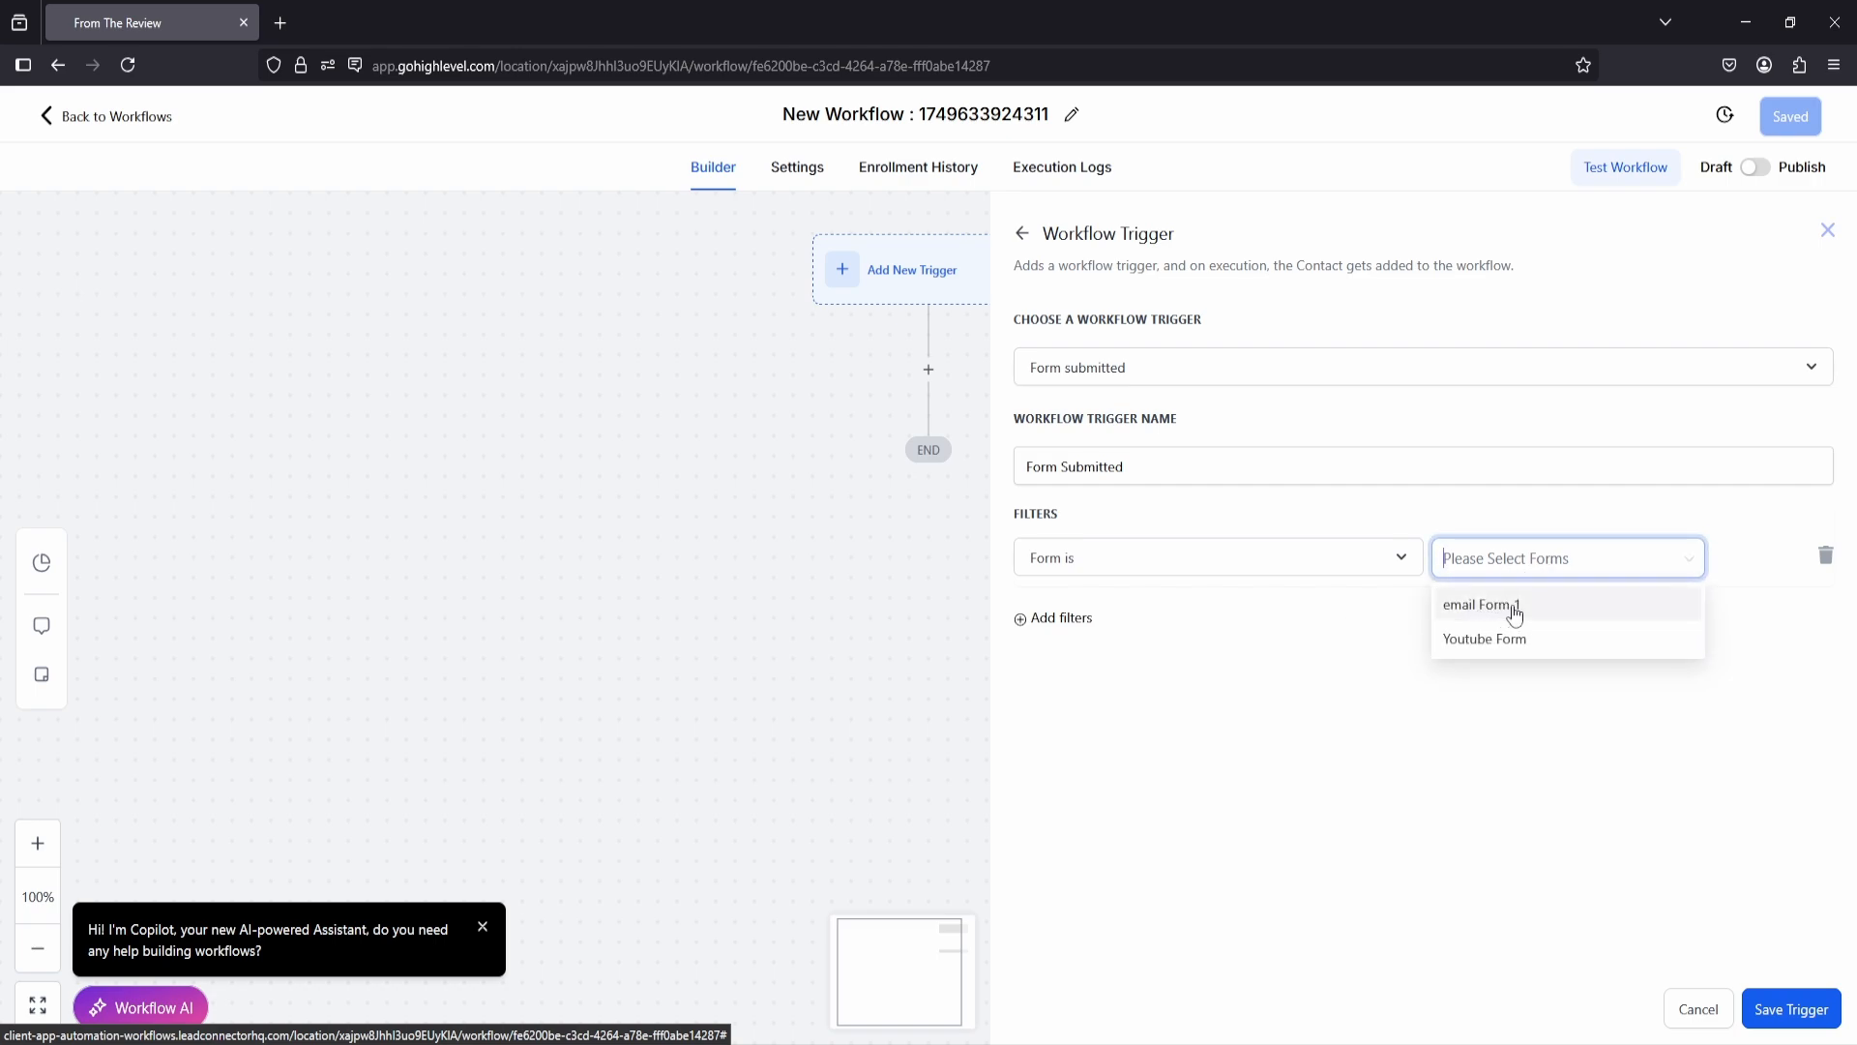
{"action": "left_click", "coordinate": [1509, 608]}
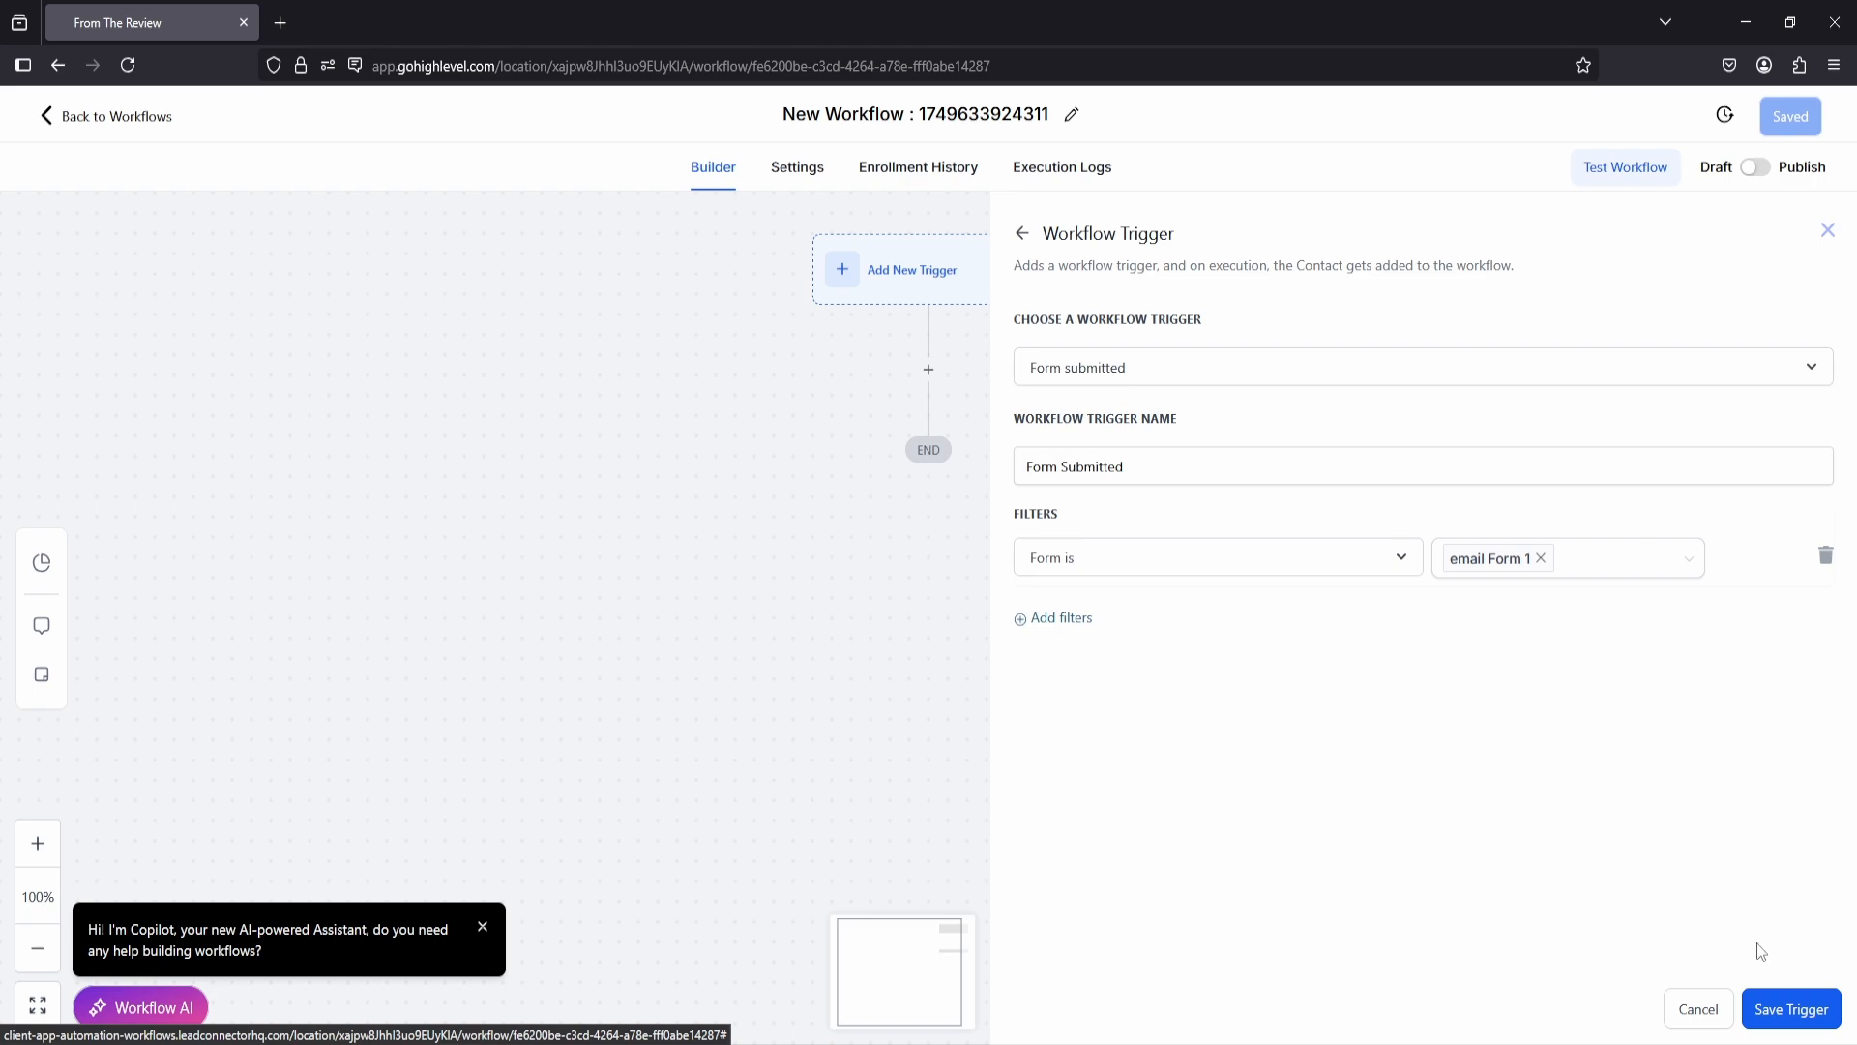
{"action": "left_click", "coordinate": [1790, 1009]}
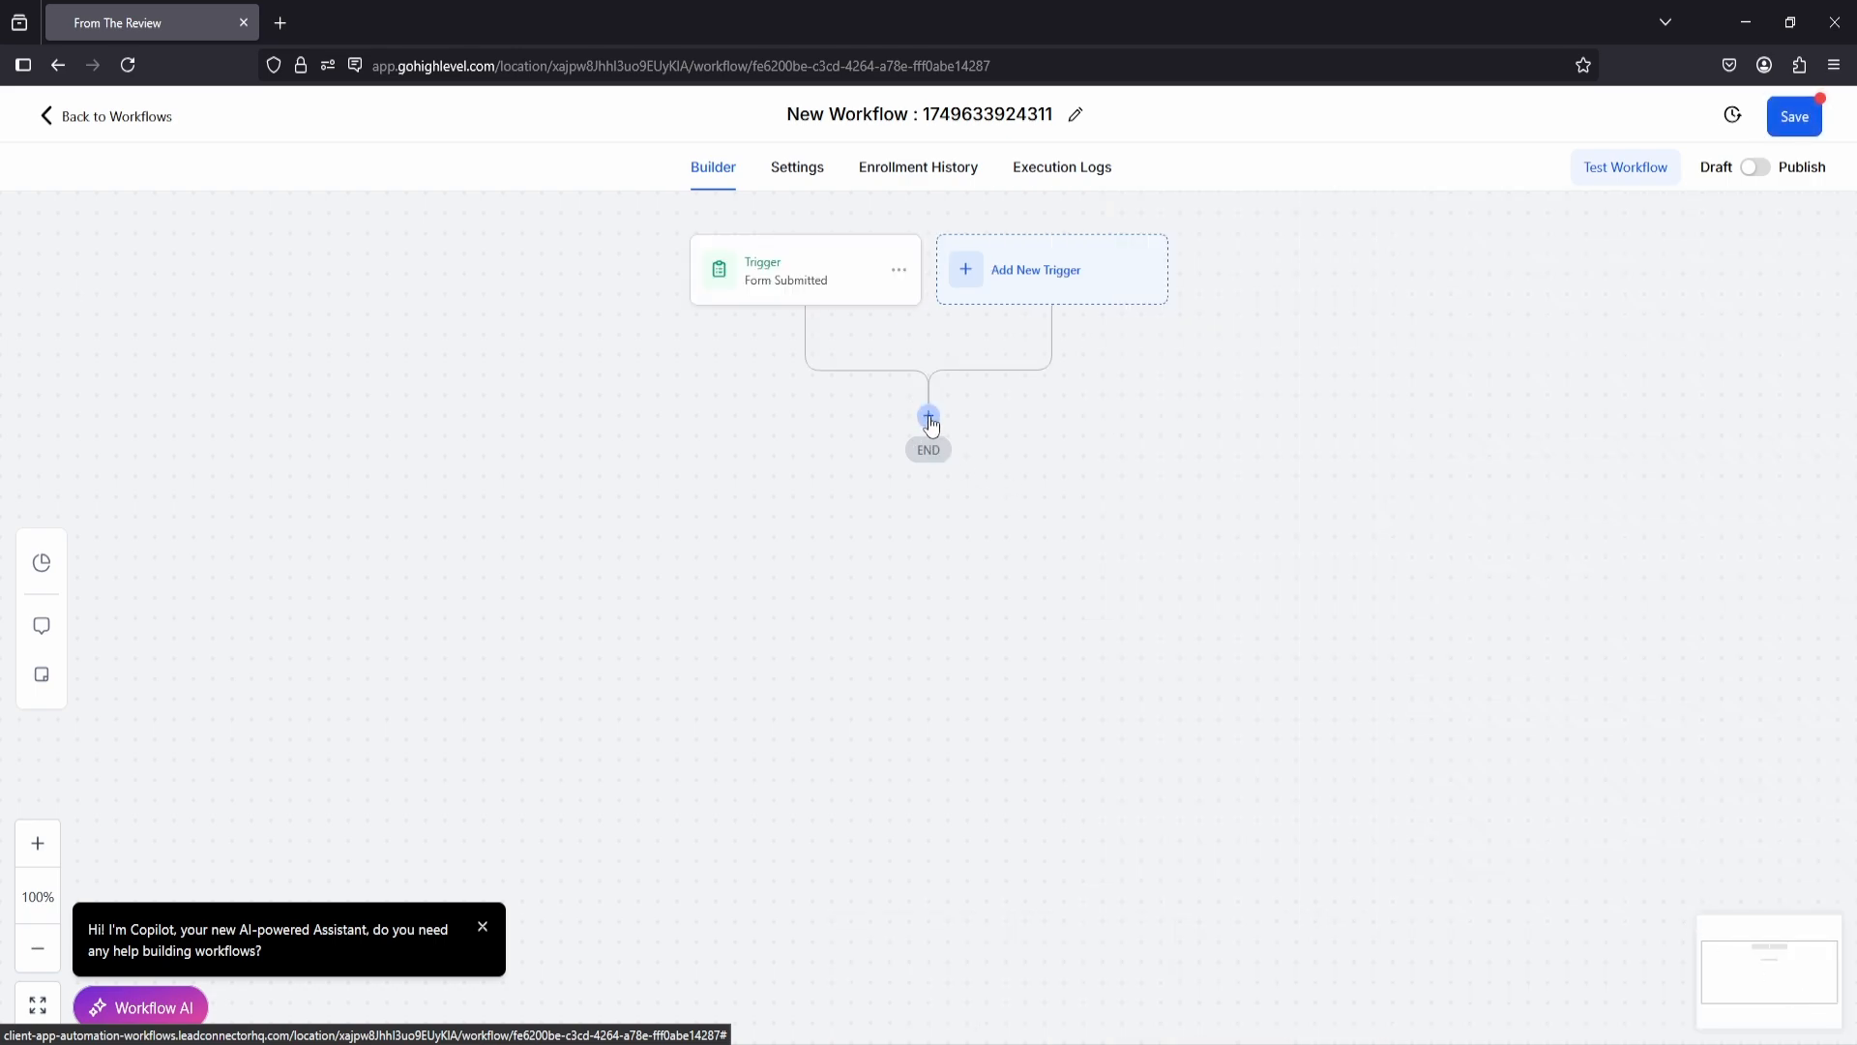
Step: Add a Send Email action after the Form Submitted trigger and set its subject to "Free Email"
{"action": "left_click", "coordinate": [928, 418]}
{"action": "scroll", "coordinate": [1408, 416], "scroll_direction": "down", "scroll_amount": 8}
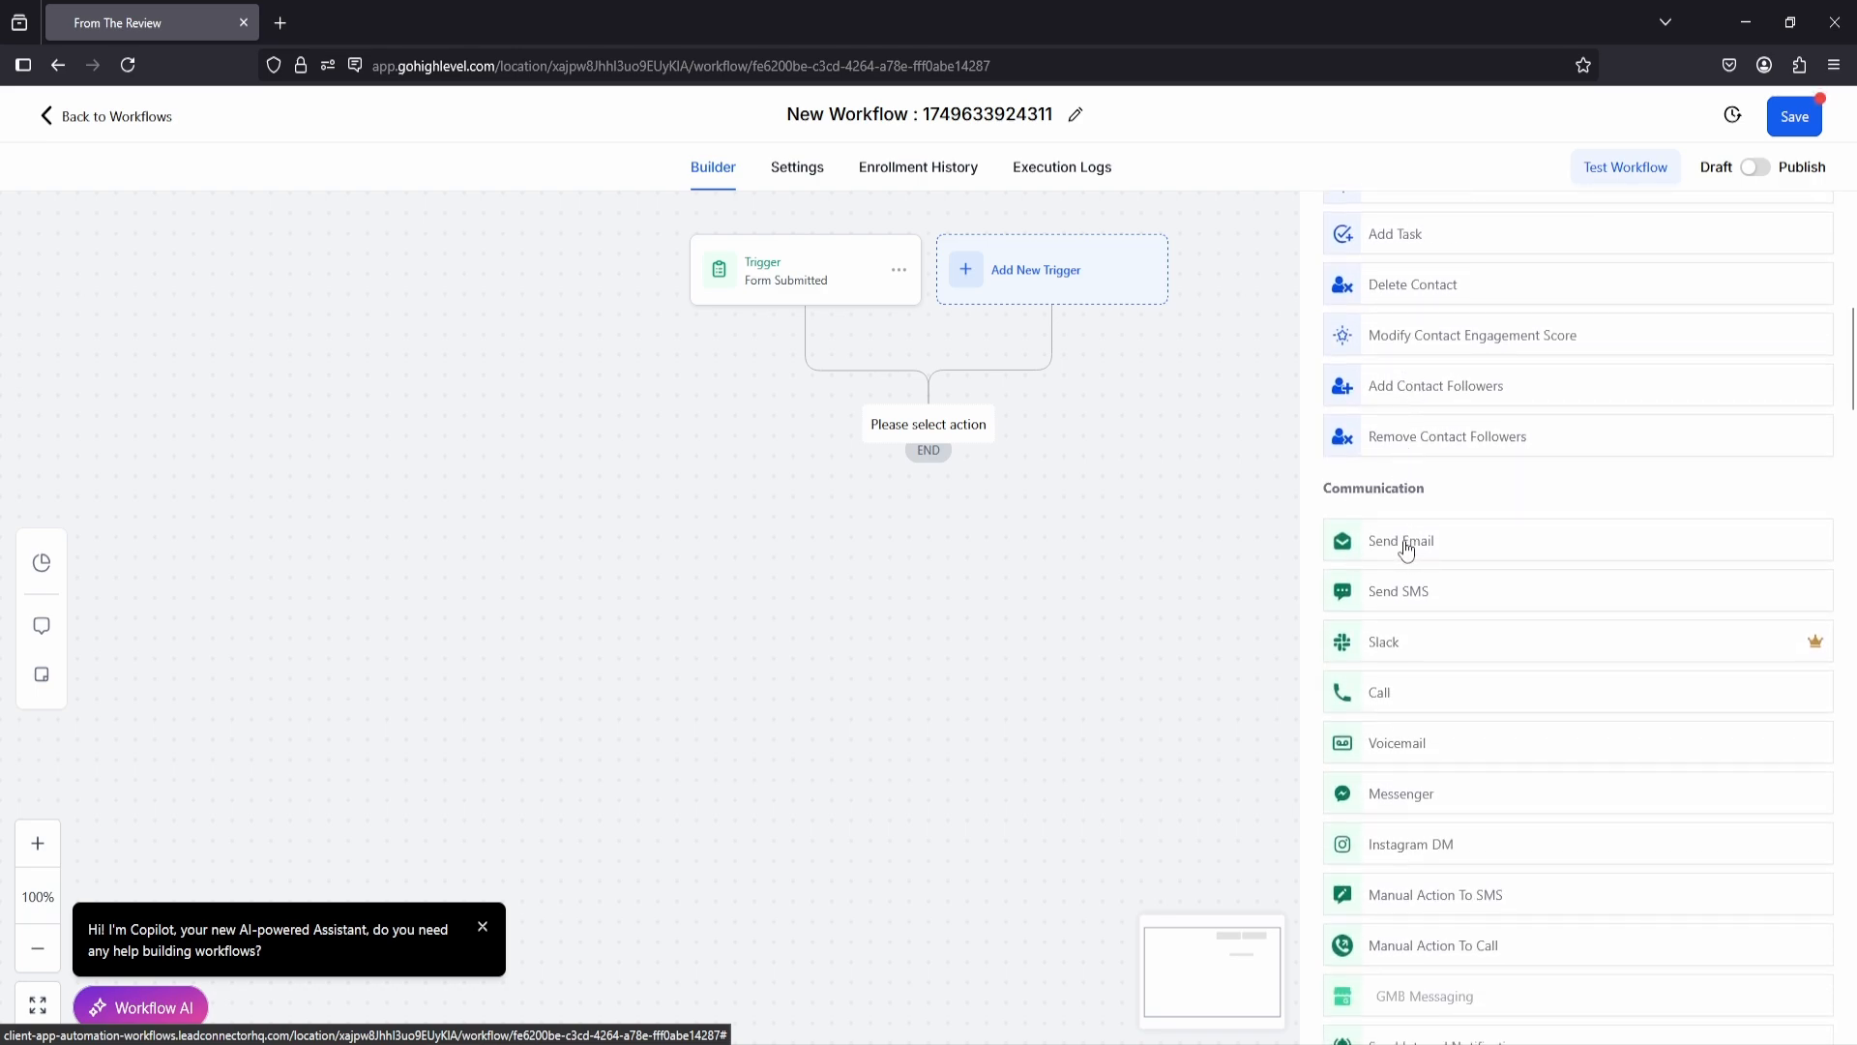
{"action": "left_click", "coordinate": [1407, 549]}
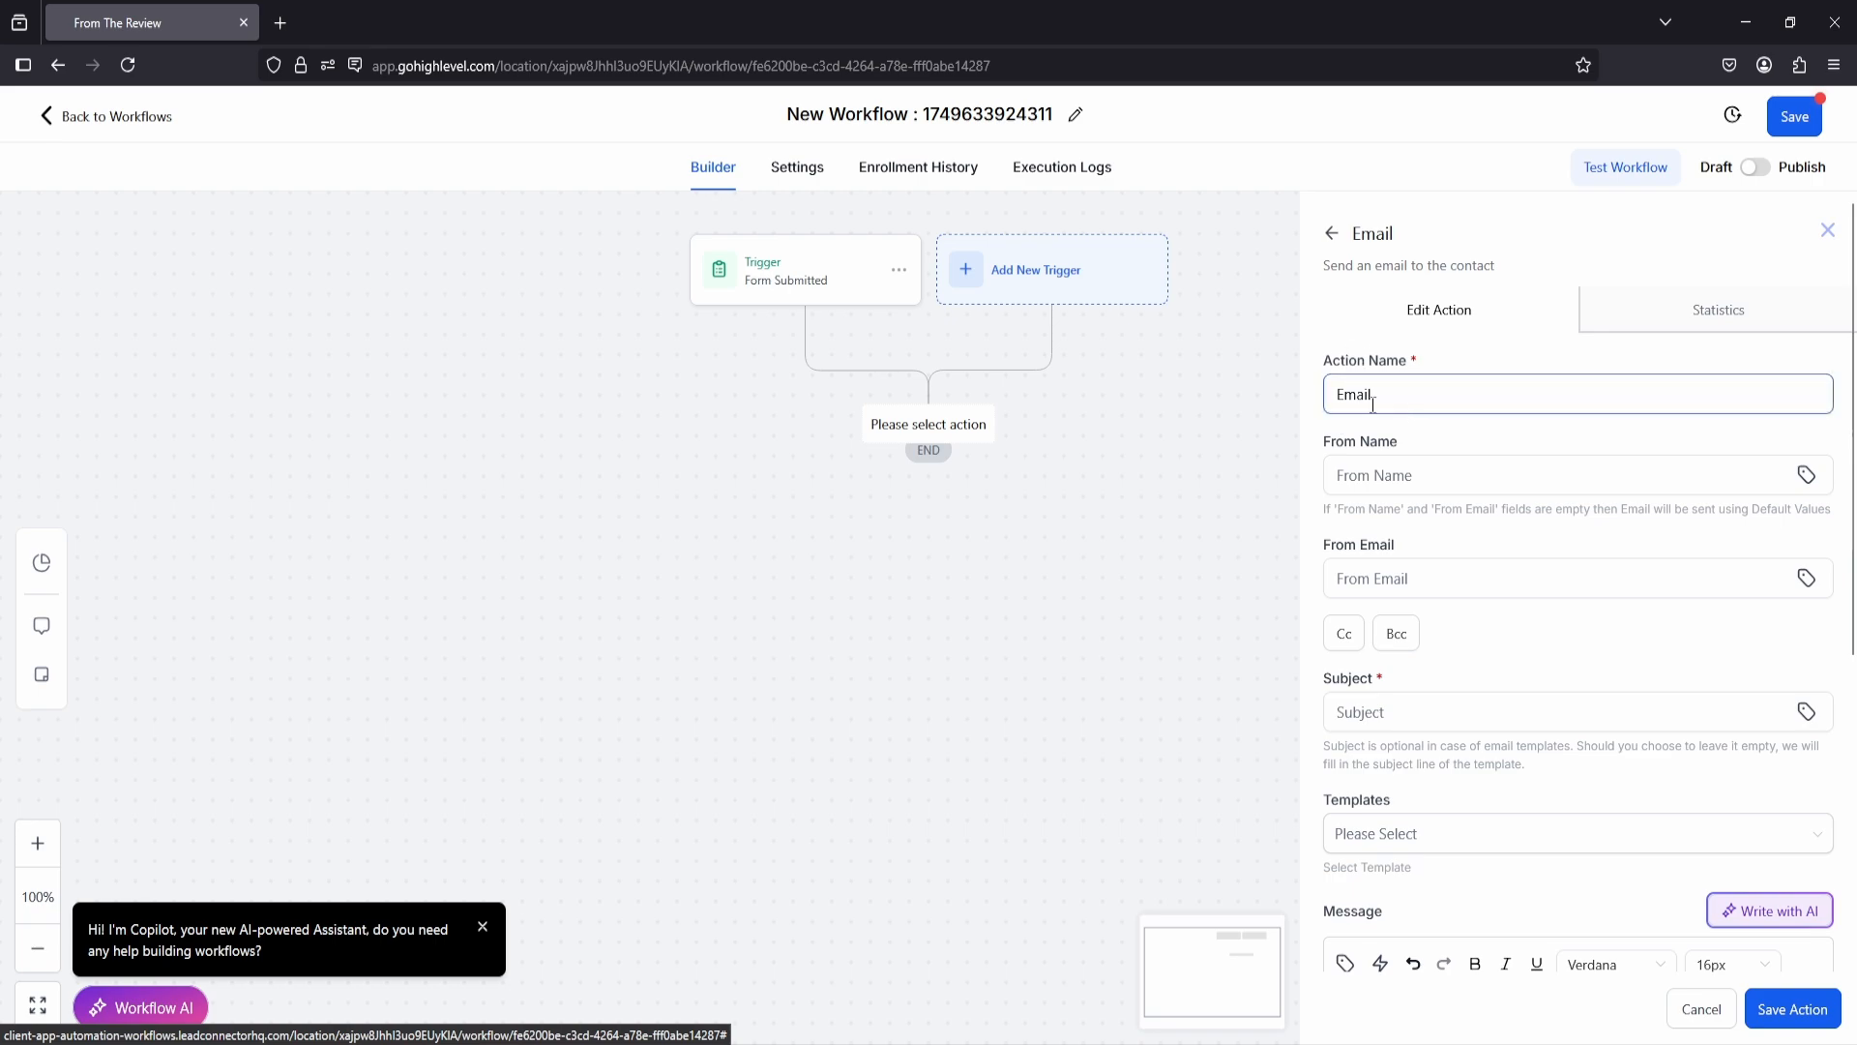
{"action": "scroll", "coordinate": [1413, 479], "scroll_direction": "down", "scroll_amount": 1}
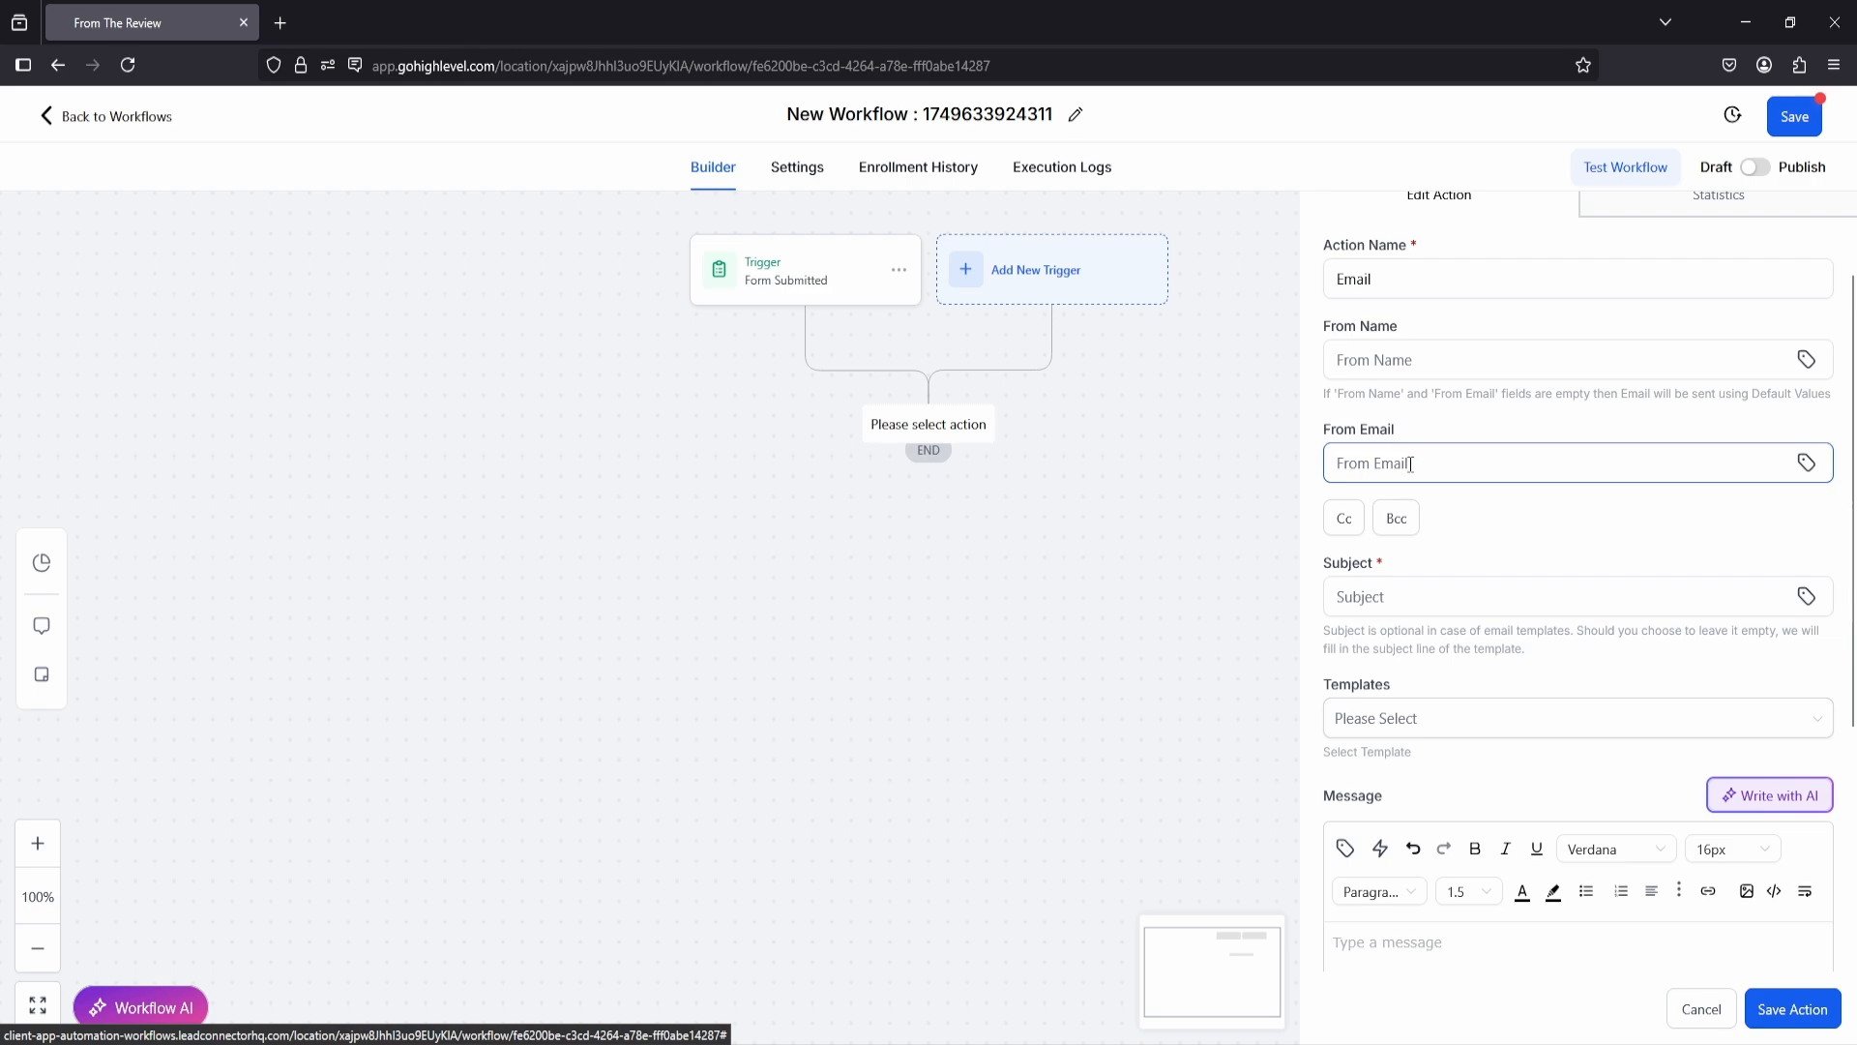
{"action": "scroll", "coordinate": [1410, 464], "scroll_direction": "down", "scroll_amount": 1}
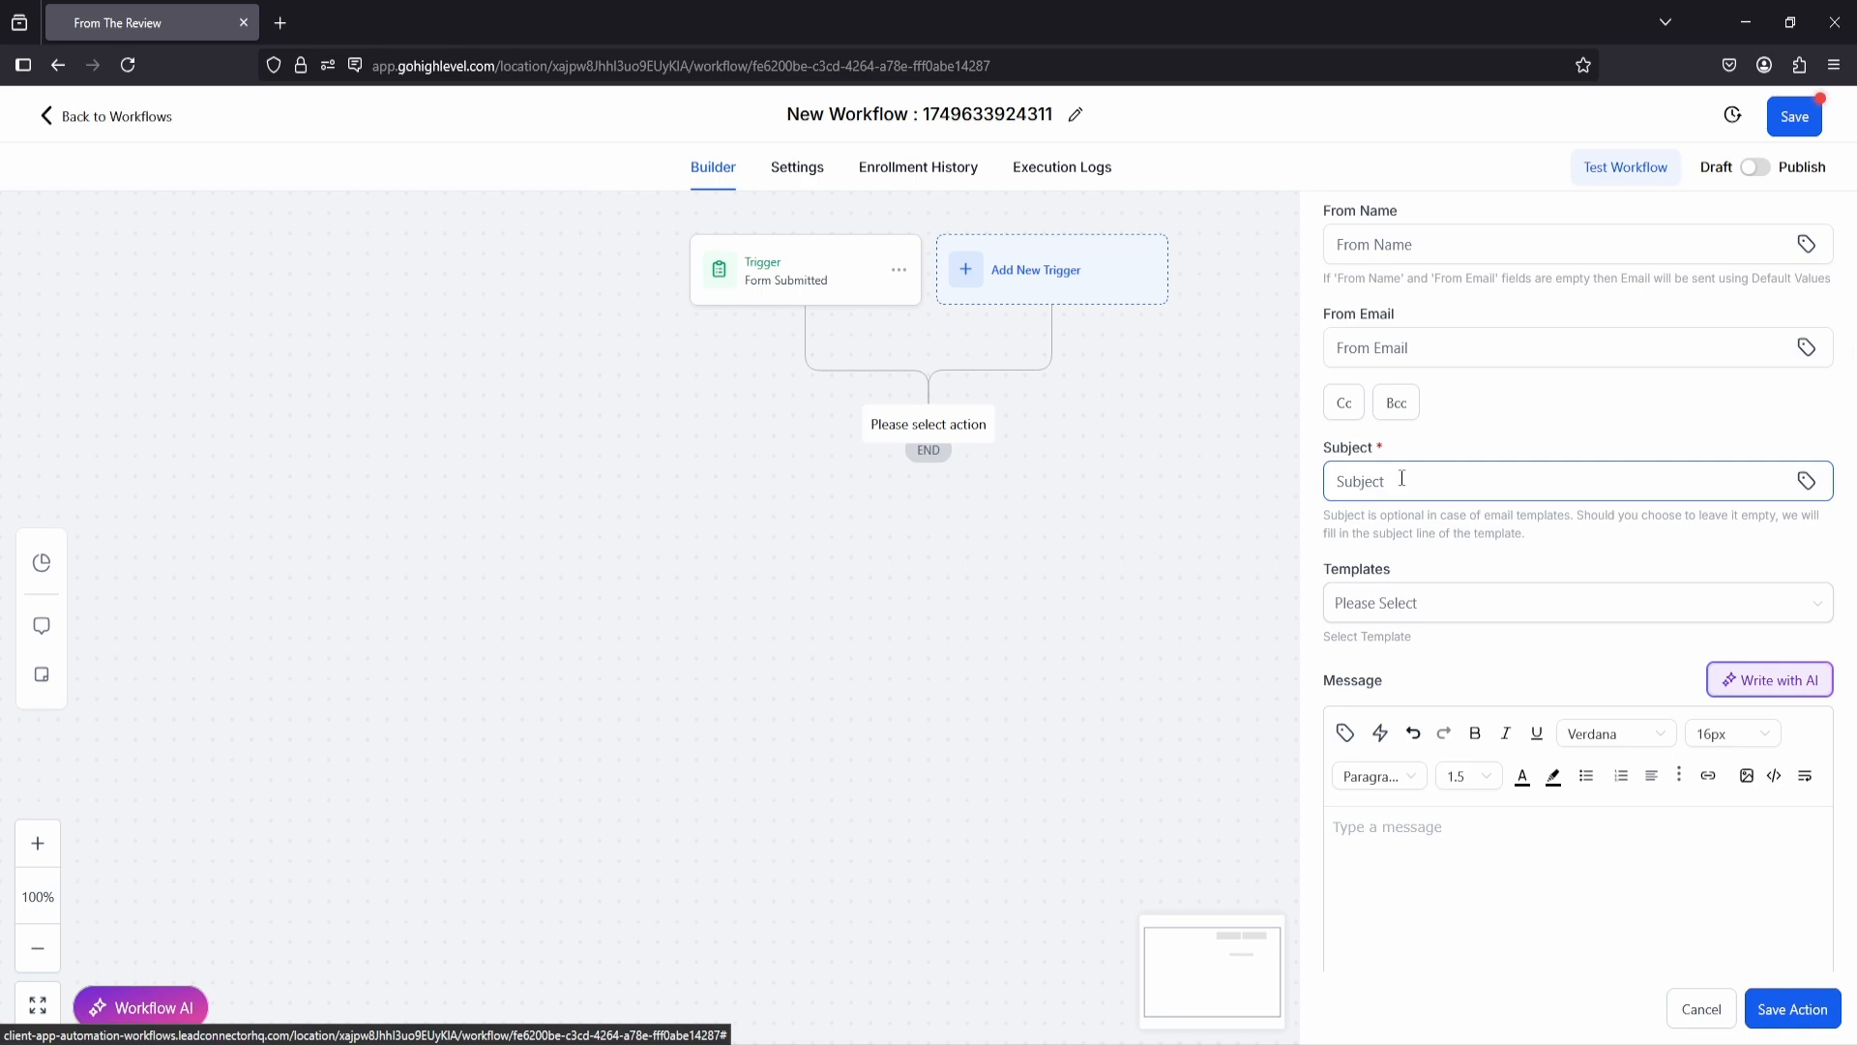
{"action": "type", "text": "Free Email"}
{"action": "scroll", "coordinate": [1433, 609], "scroll_direction": "down", "scroll_amount": 3}
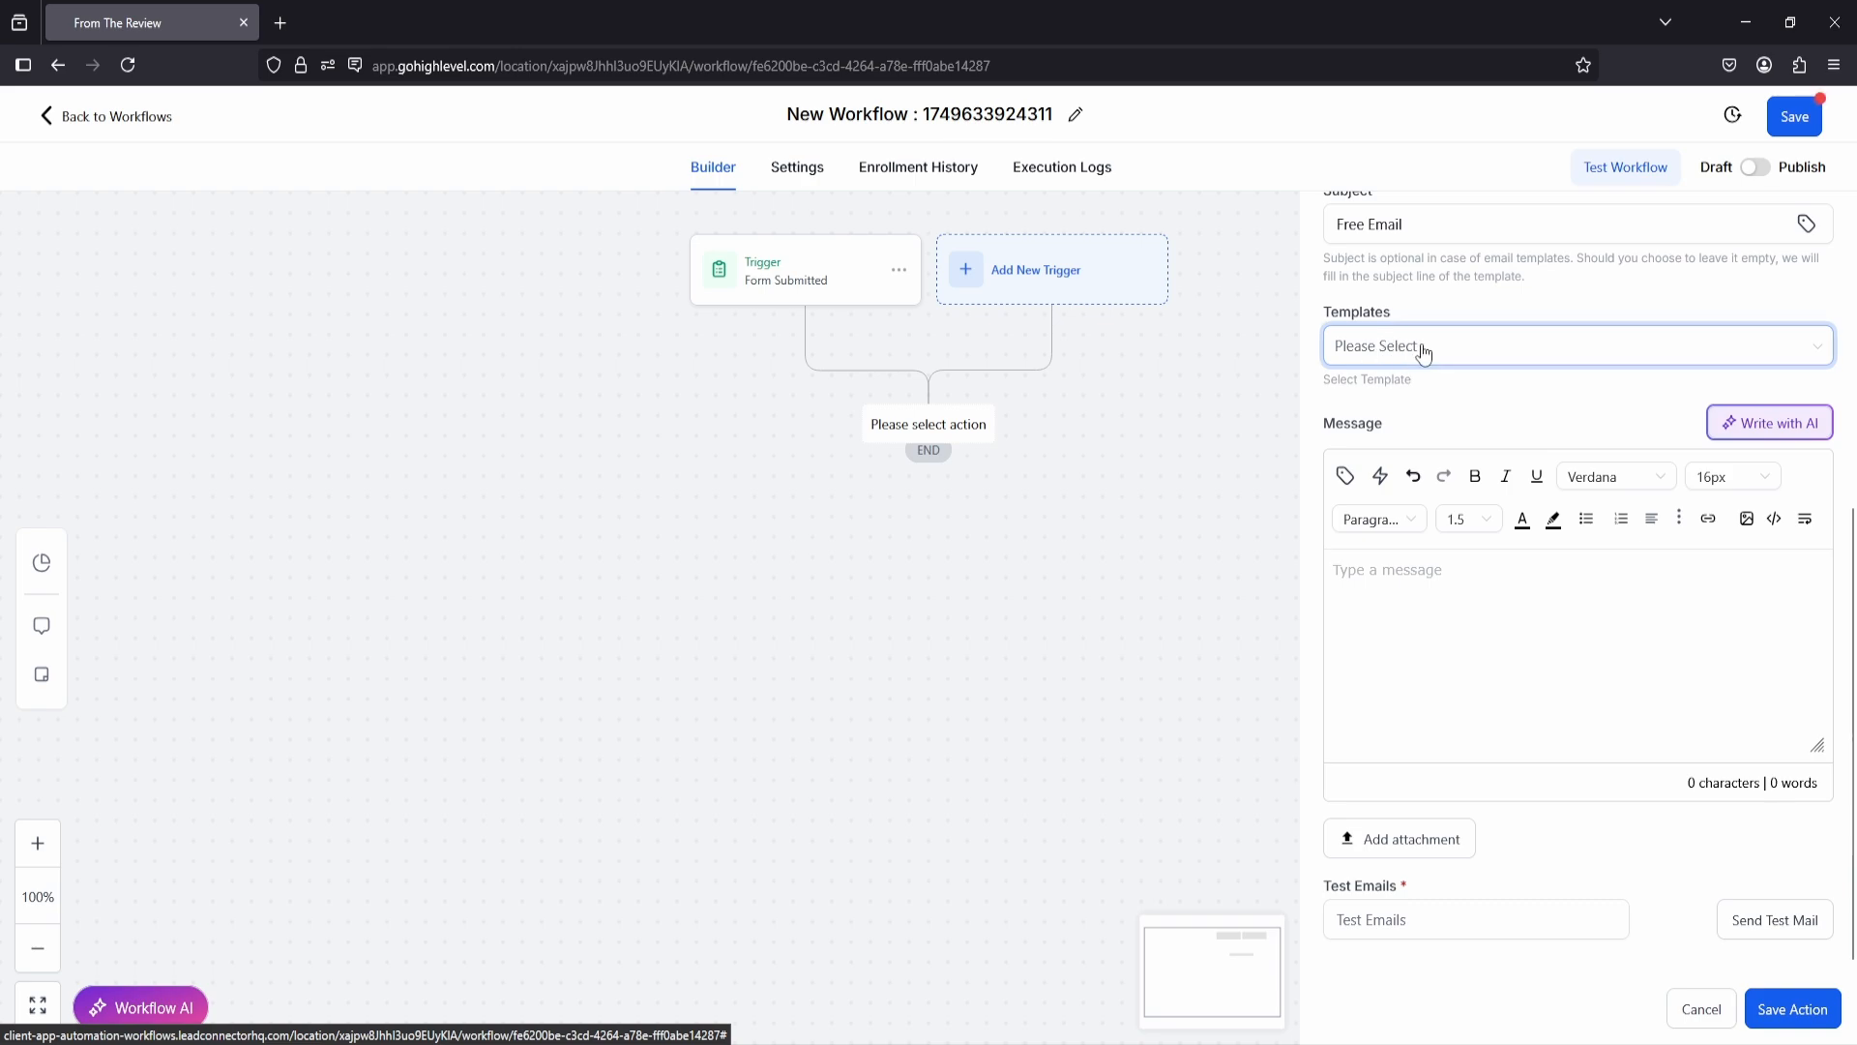
Step: Enter the email message "Thank you for signing up. Click the link below to get your free cooking course. Download your cooking course here. (Download)"
{"action": "left_click", "coordinate": [1475, 354]}
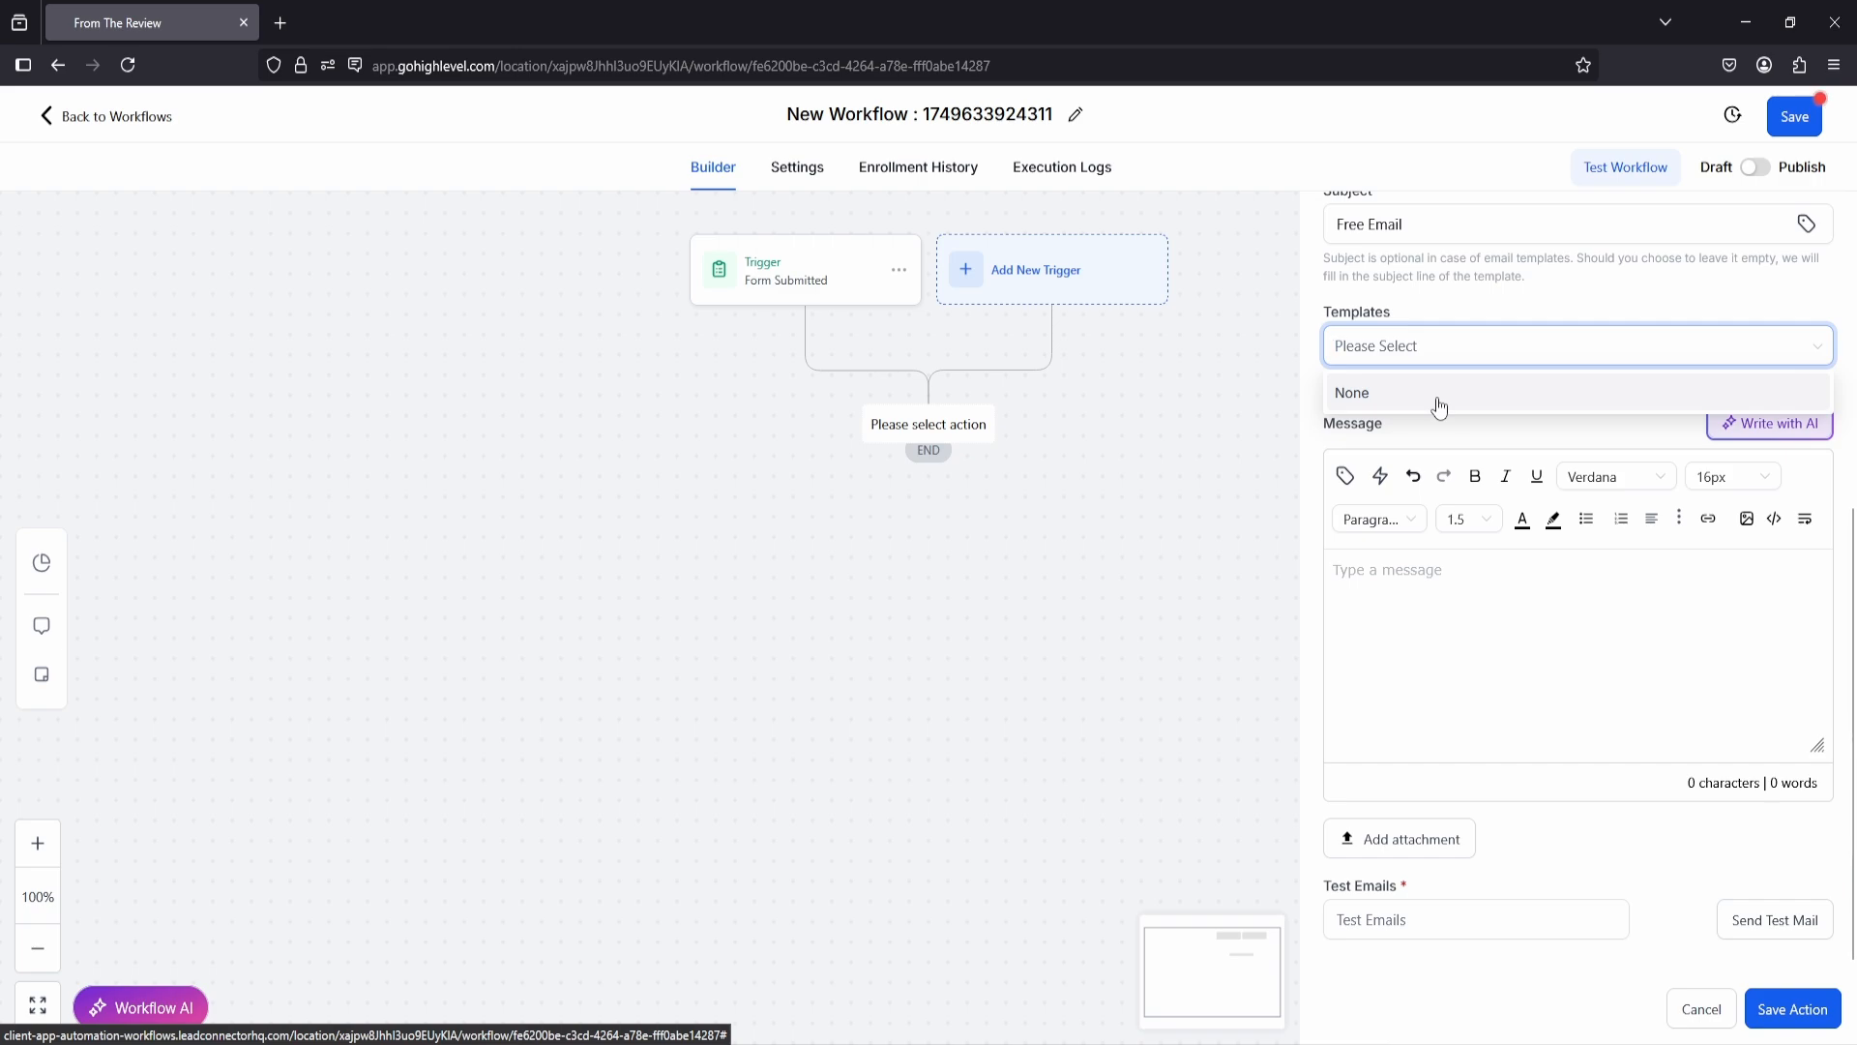
{"action": "left_click", "coordinate": [1443, 301]}
{"action": "left_click", "coordinate": [1406, 580]}
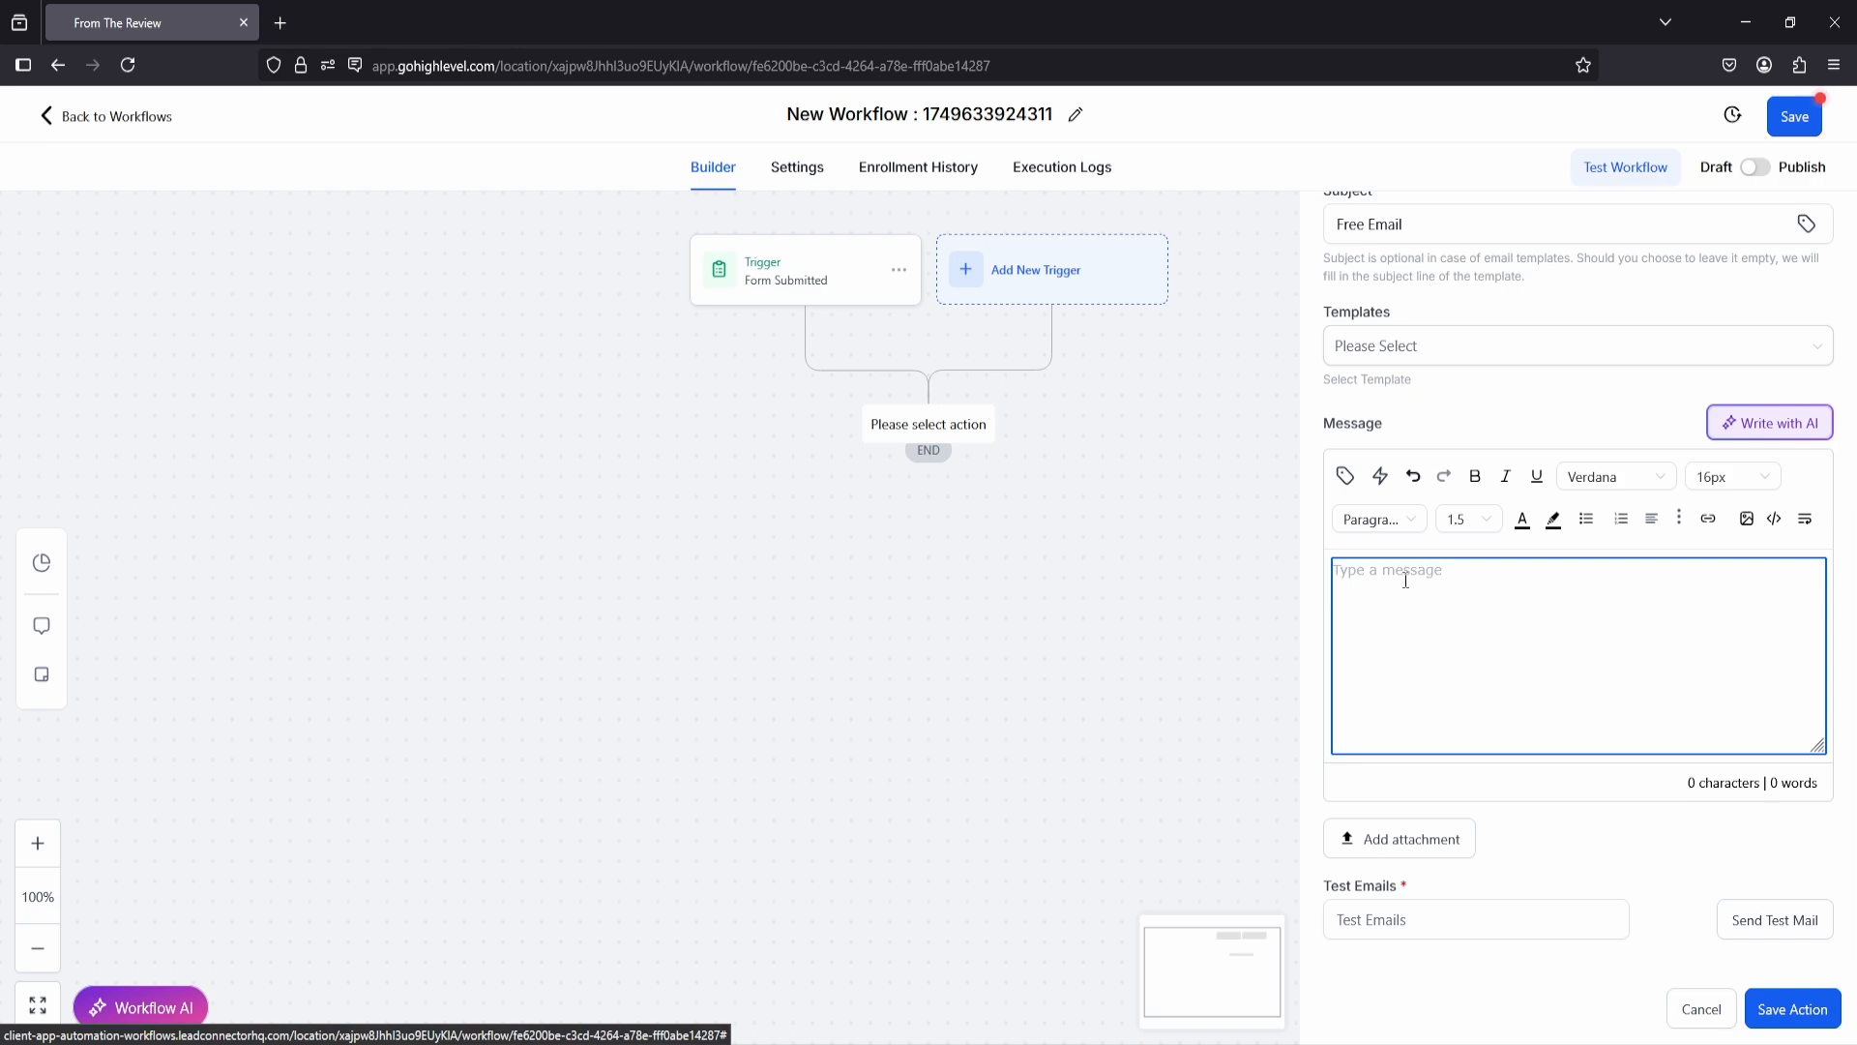
{"action": "type", "text": "Thank you for signing up. Click the link below to get your free cooking course.  Download your cooking course here. (Download)"}
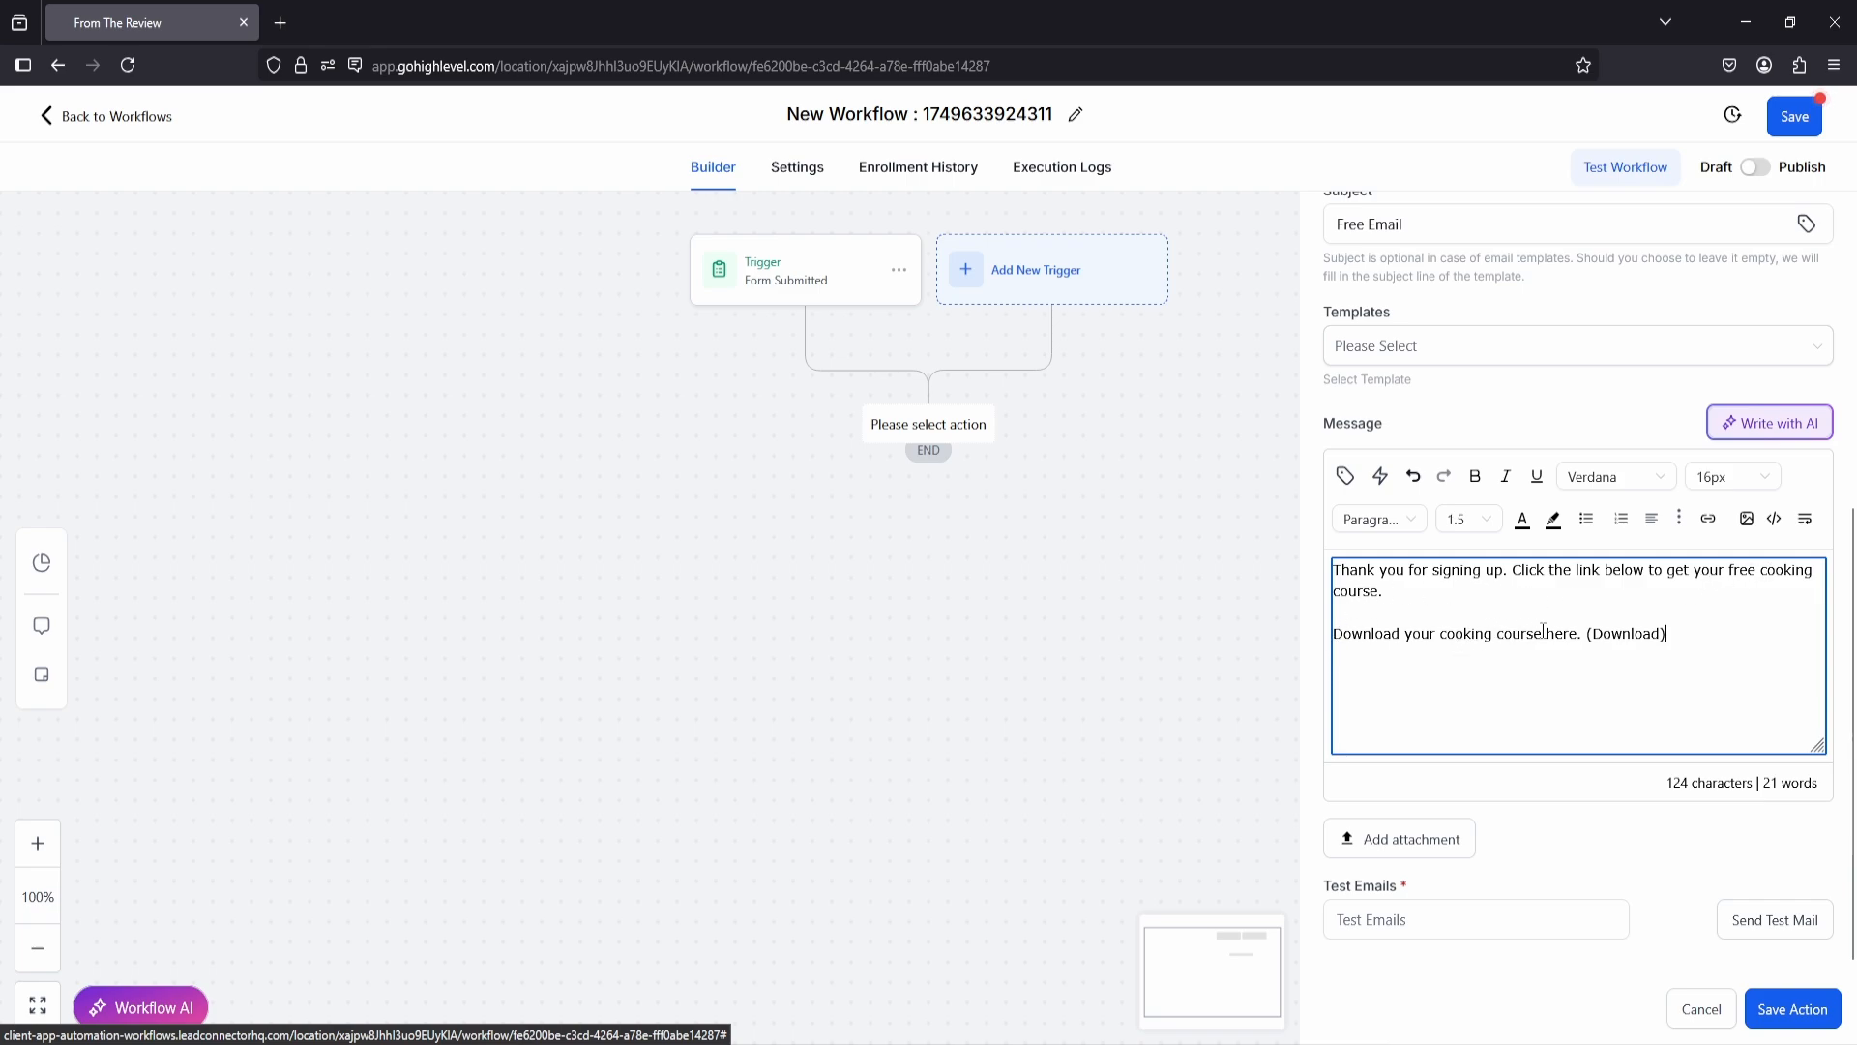
{"action": "left_click_drag", "start_coordinate": [1589, 635], "coordinate": [1684, 635]}
{"action": "left_click", "coordinate": [1708, 521]}
{"action": "left_click", "coordinate": [854, 487]}
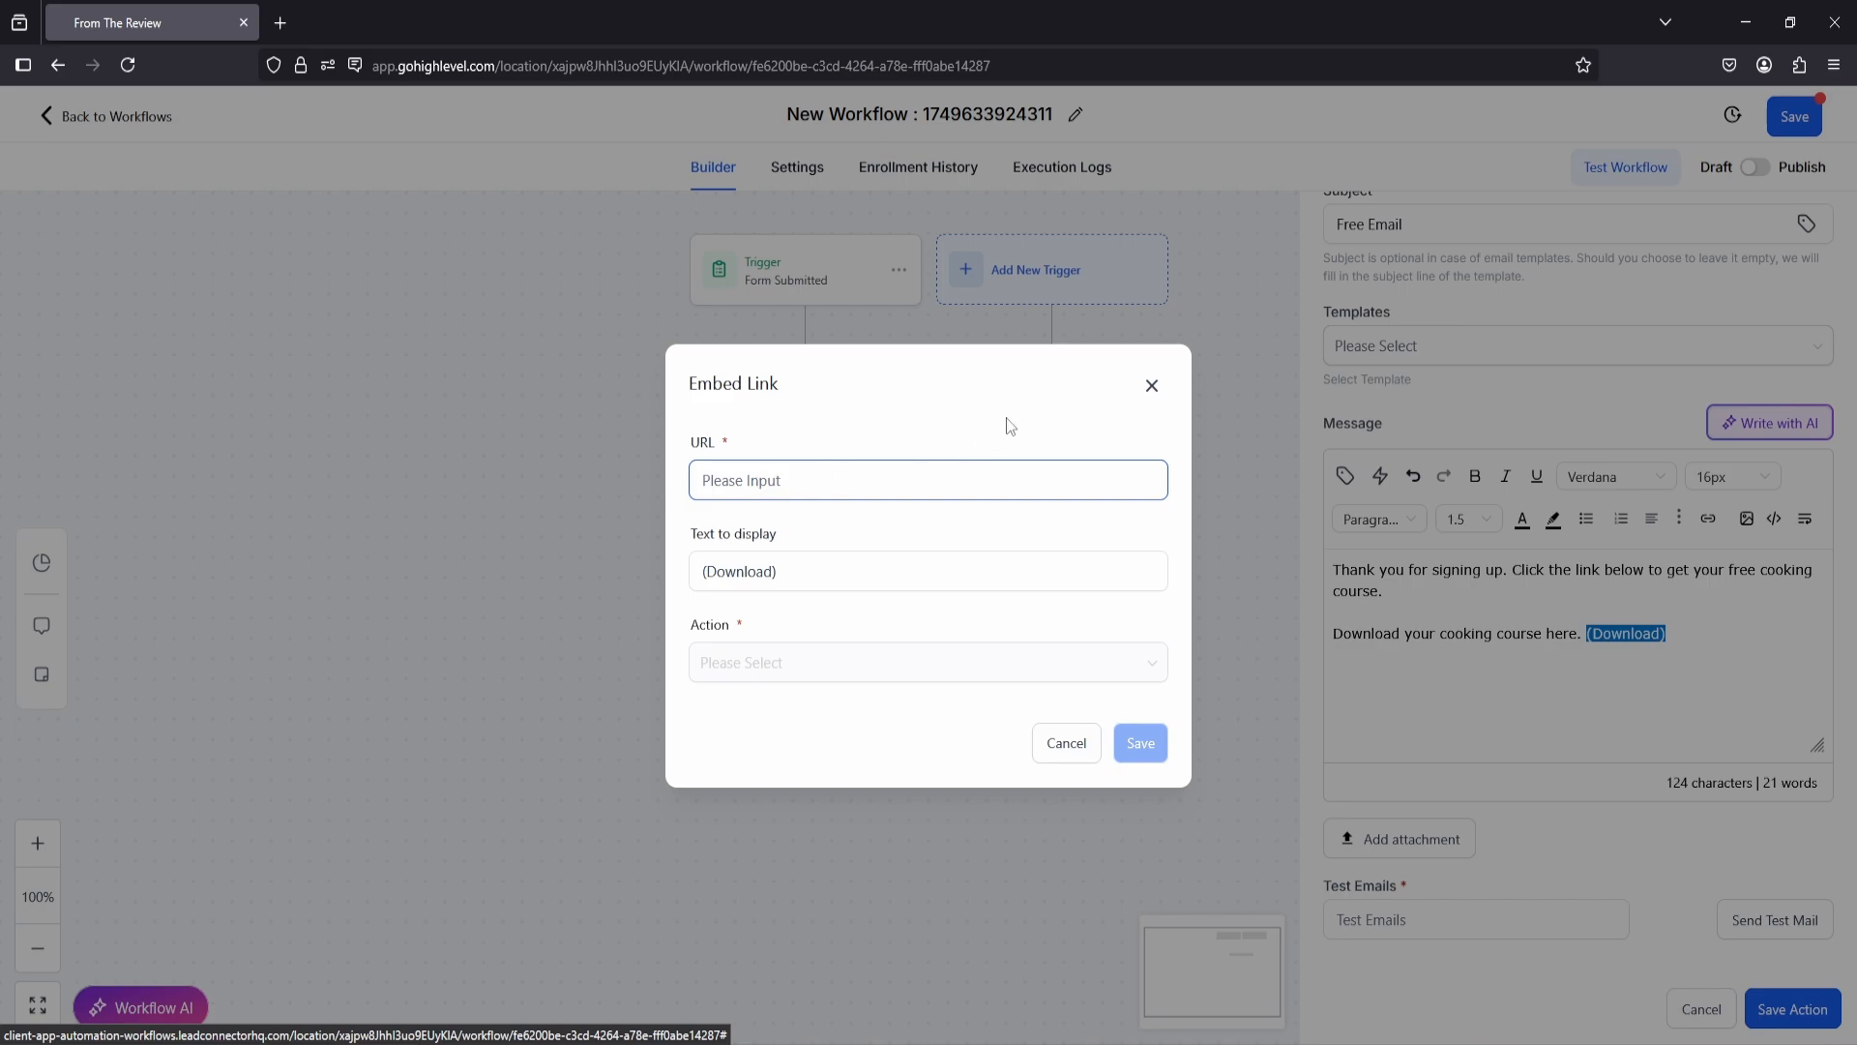
{"action": "left_click", "coordinate": [1151, 387]}
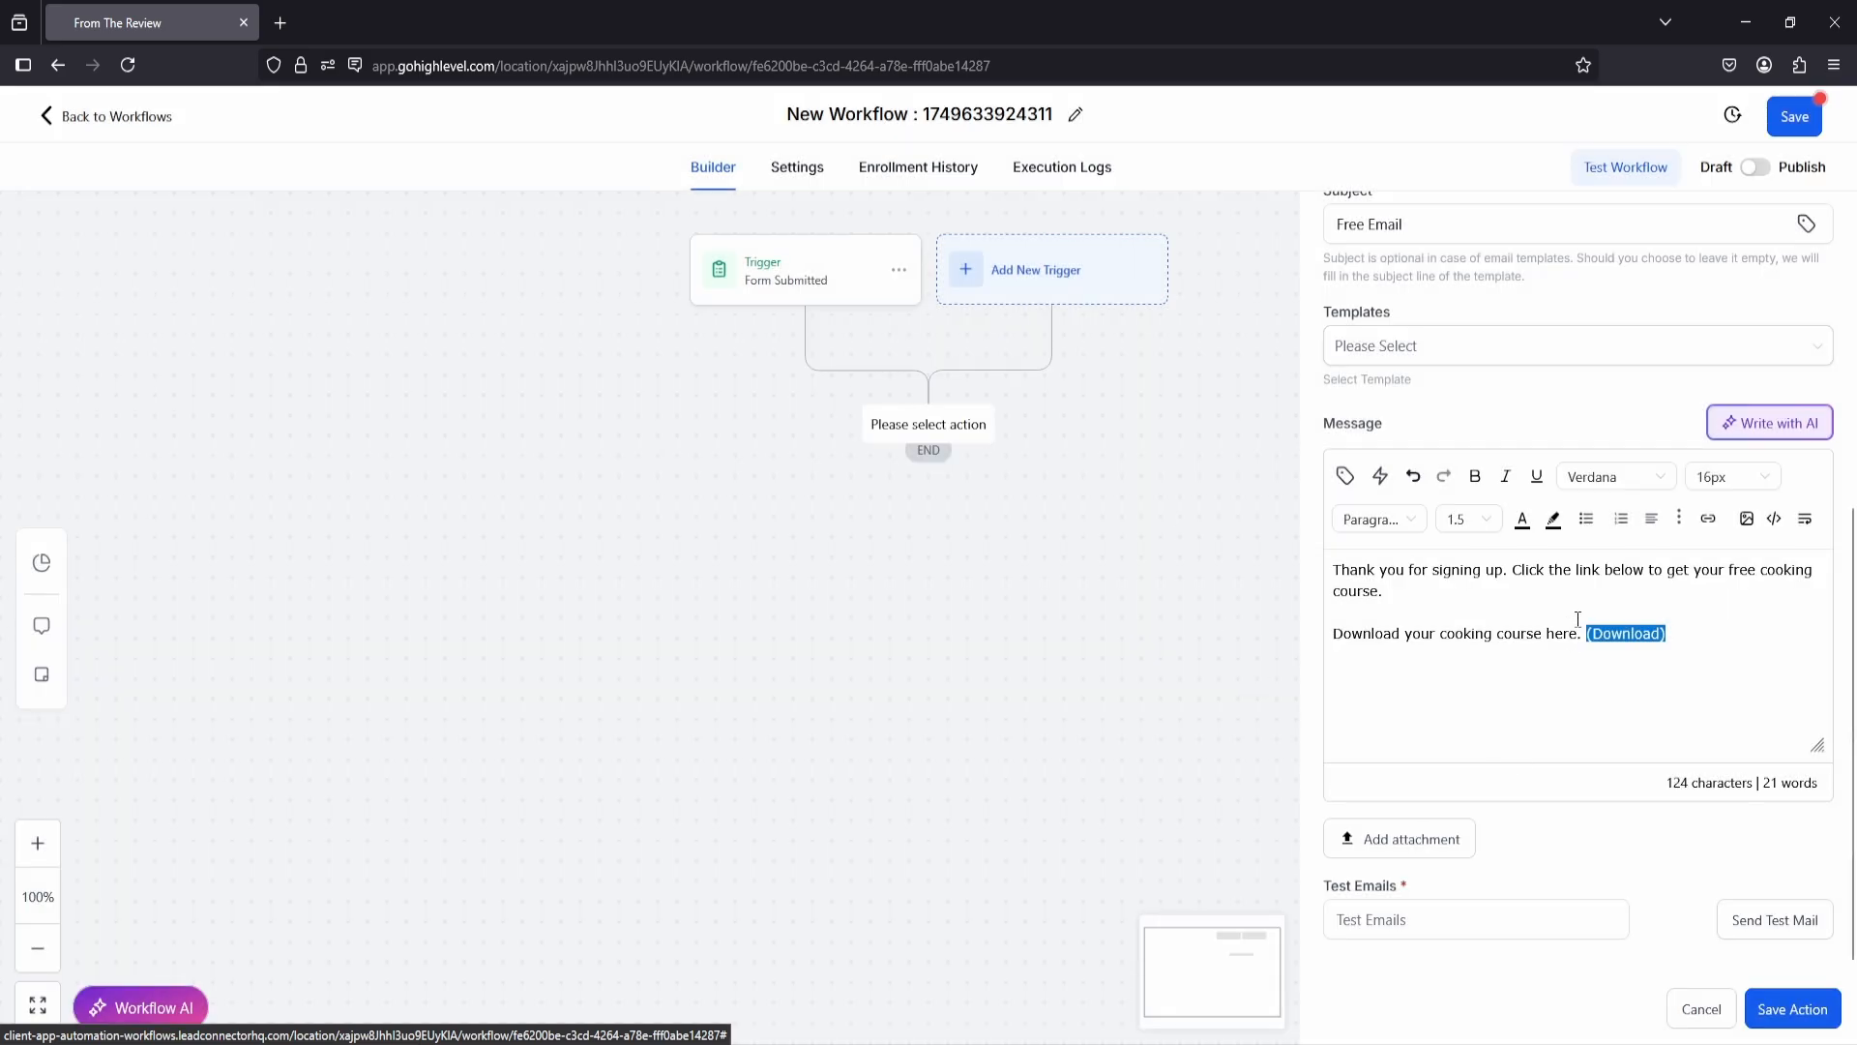
{"action": "left_click", "coordinate": [1679, 634]}
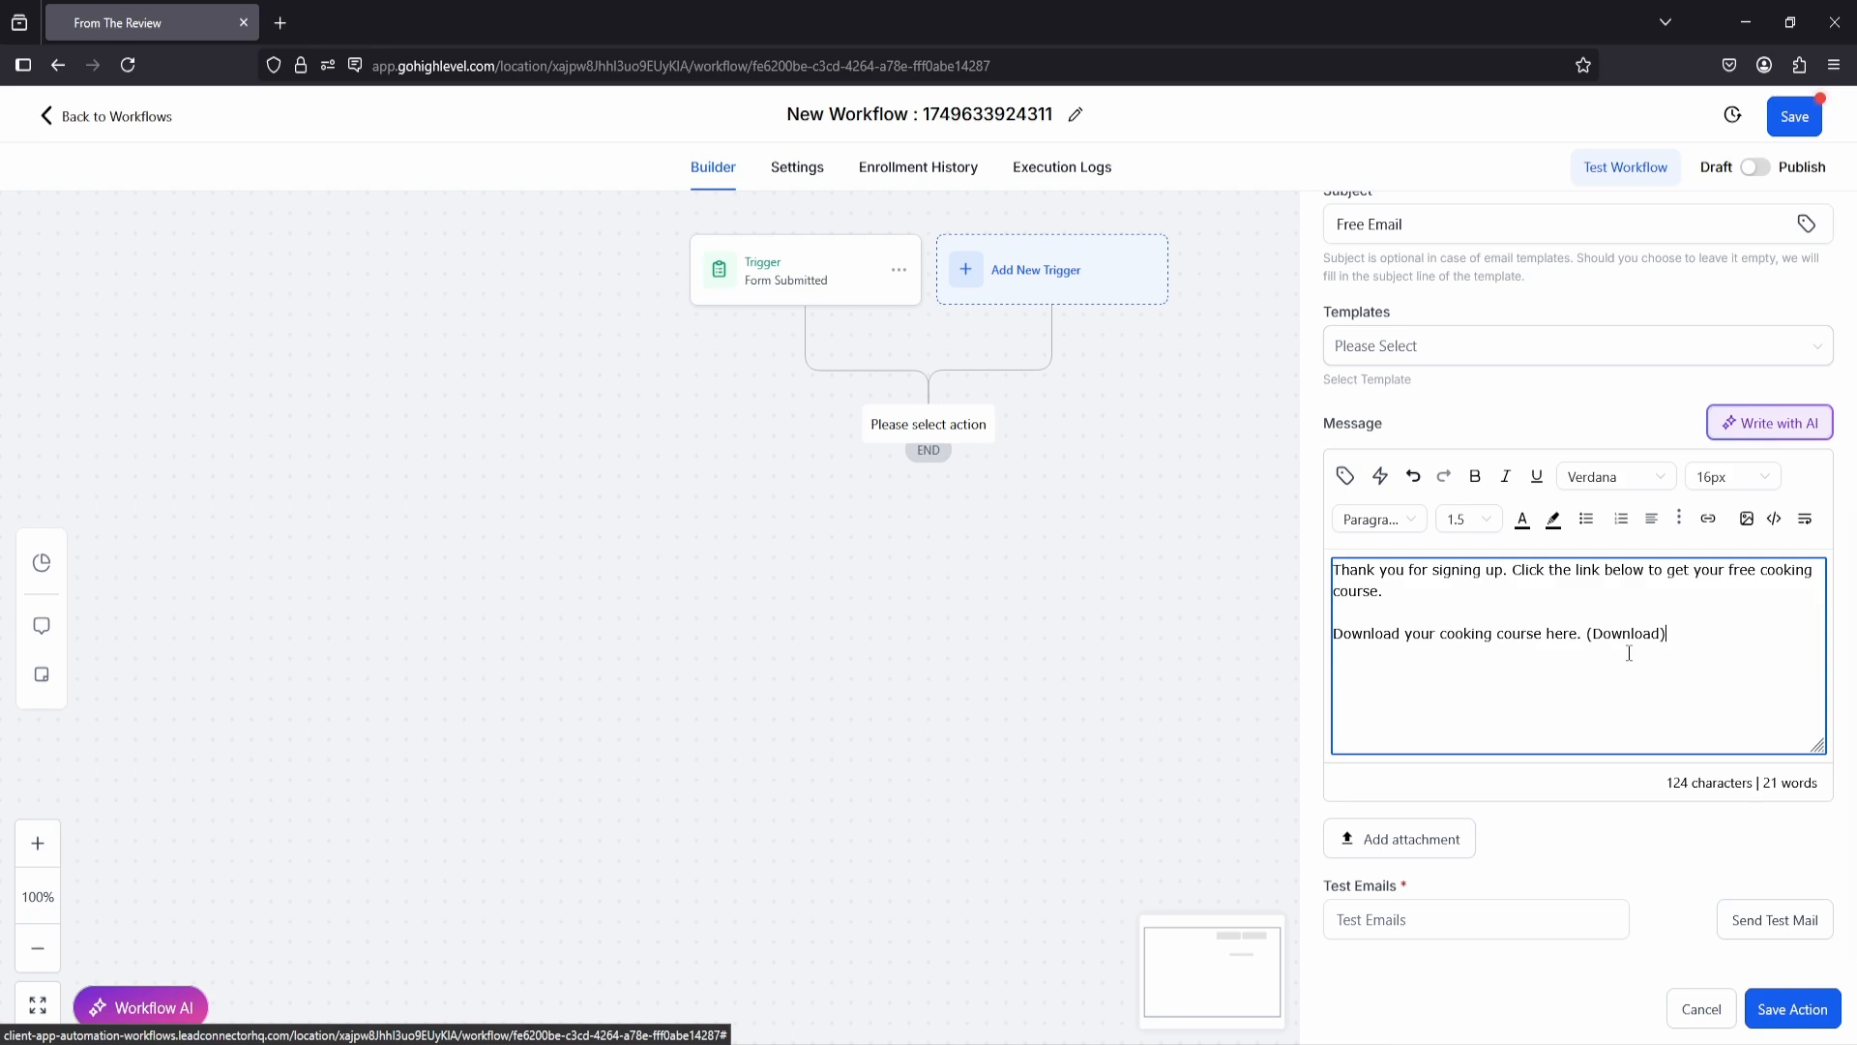
Step: Save the Send Email action and switch the workflow from draft to published
{"action": "scroll", "coordinate": [1591, 624], "scroll_direction": "up", "scroll_amount": 1}
{"action": "scroll", "coordinate": [1591, 629], "scroll_direction": "down", "scroll_amount": 1}
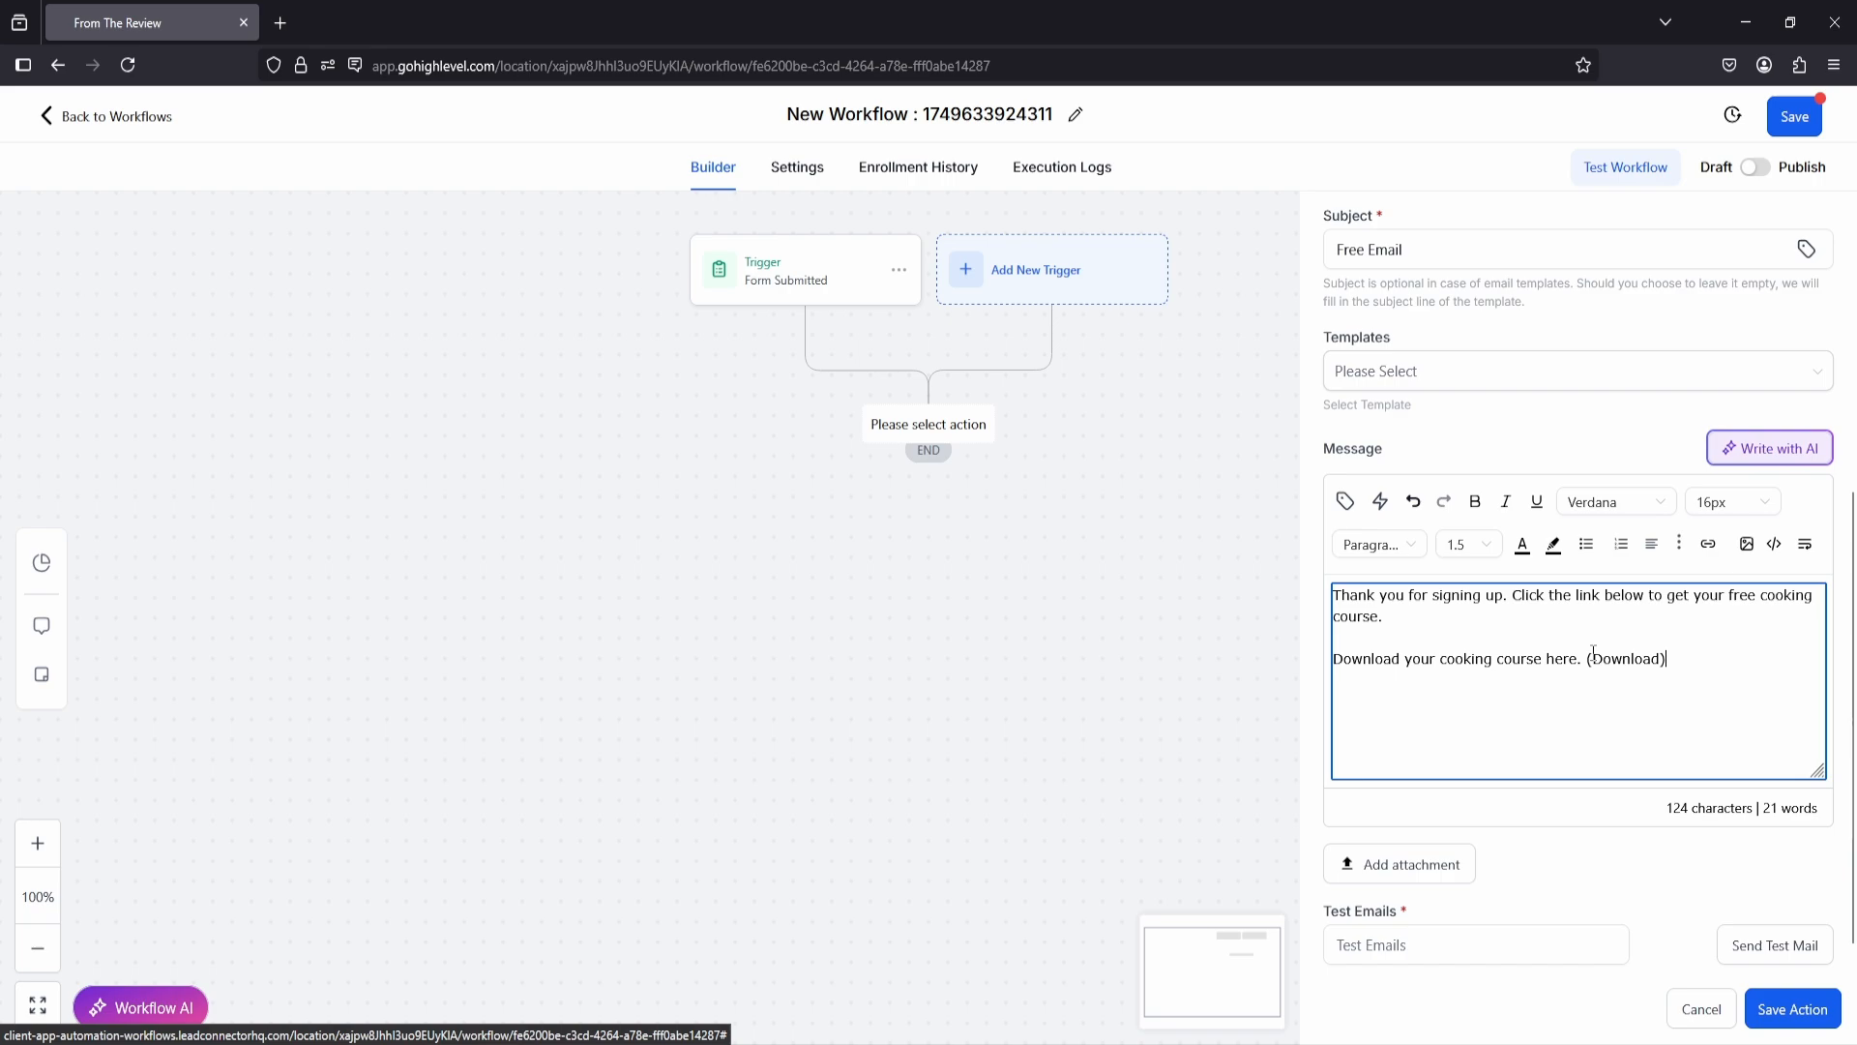
{"action": "left_click", "coordinate": [1791, 1015]}
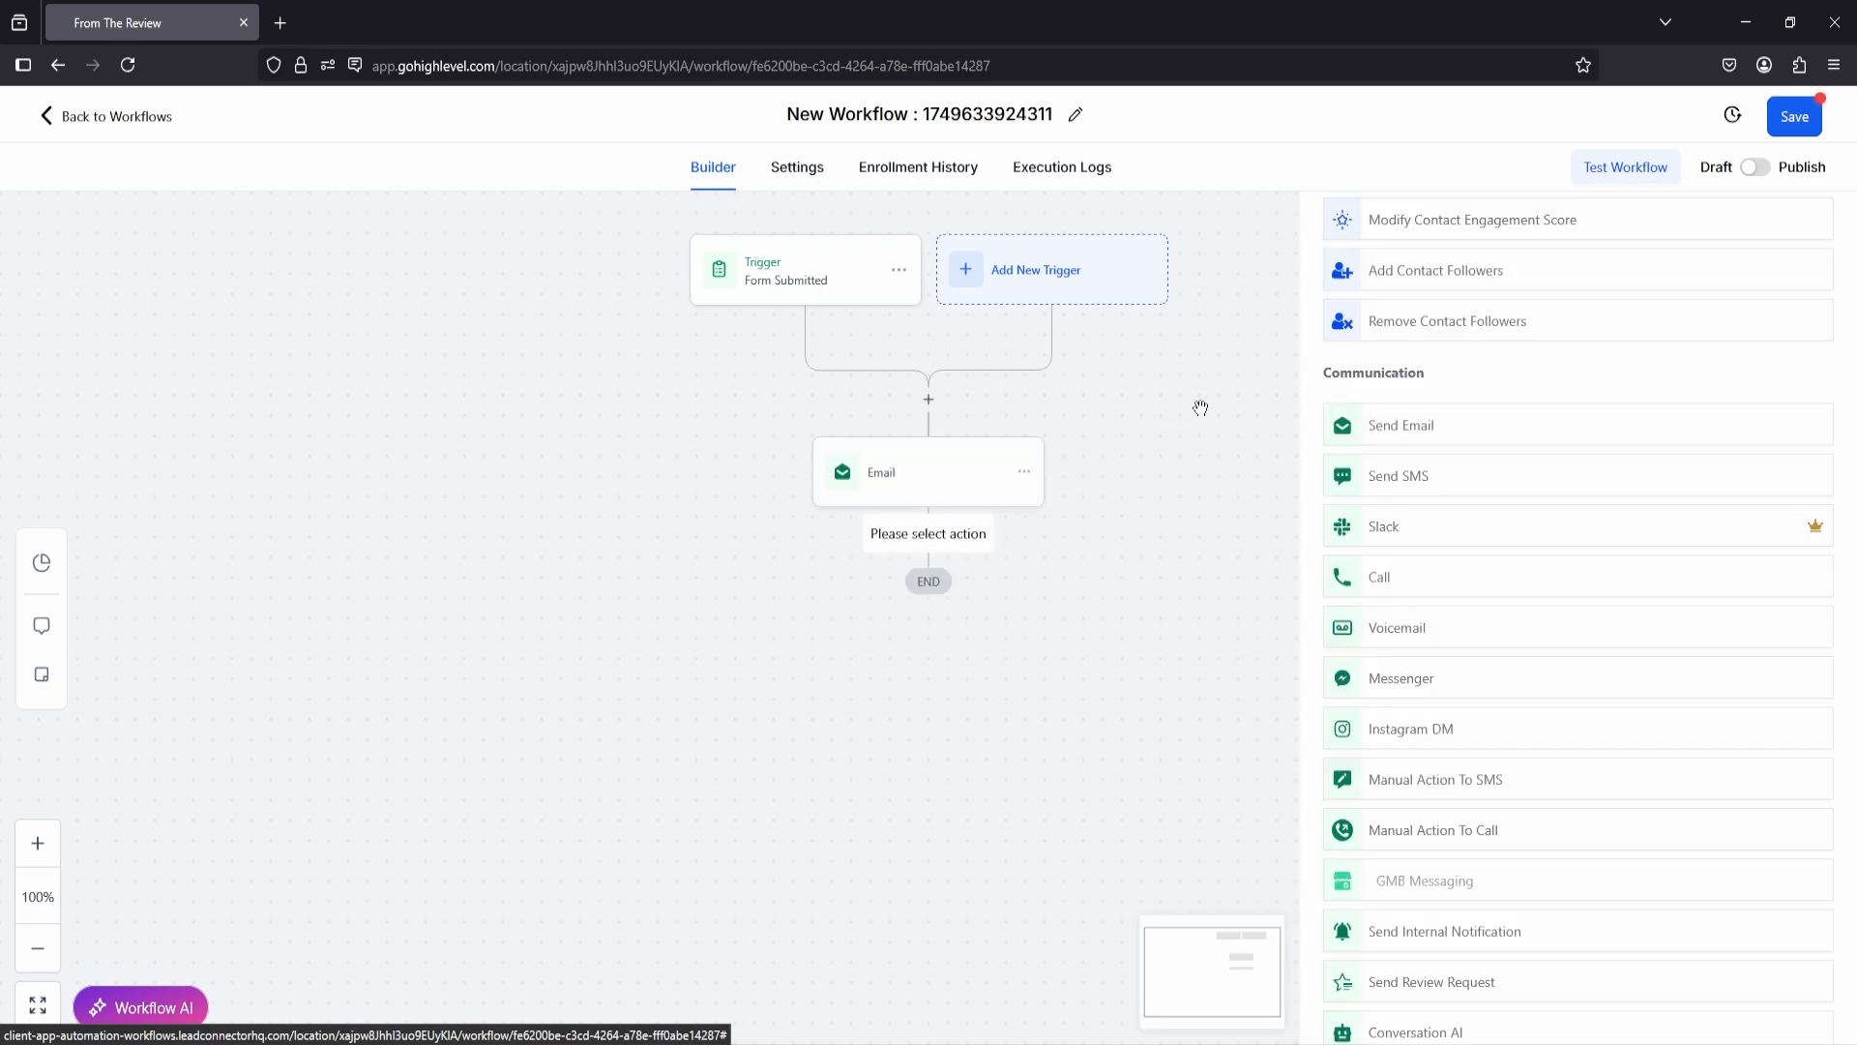
{"action": "left_click", "coordinate": [1754, 170]}
Step: Rename the workflow "Emaill Workflow" and save it
{"action": "left_click", "coordinate": [899, 124]}
{"action": "left_click_drag", "start_coordinate": [907, 114], "coordinate": [1000, 112]}
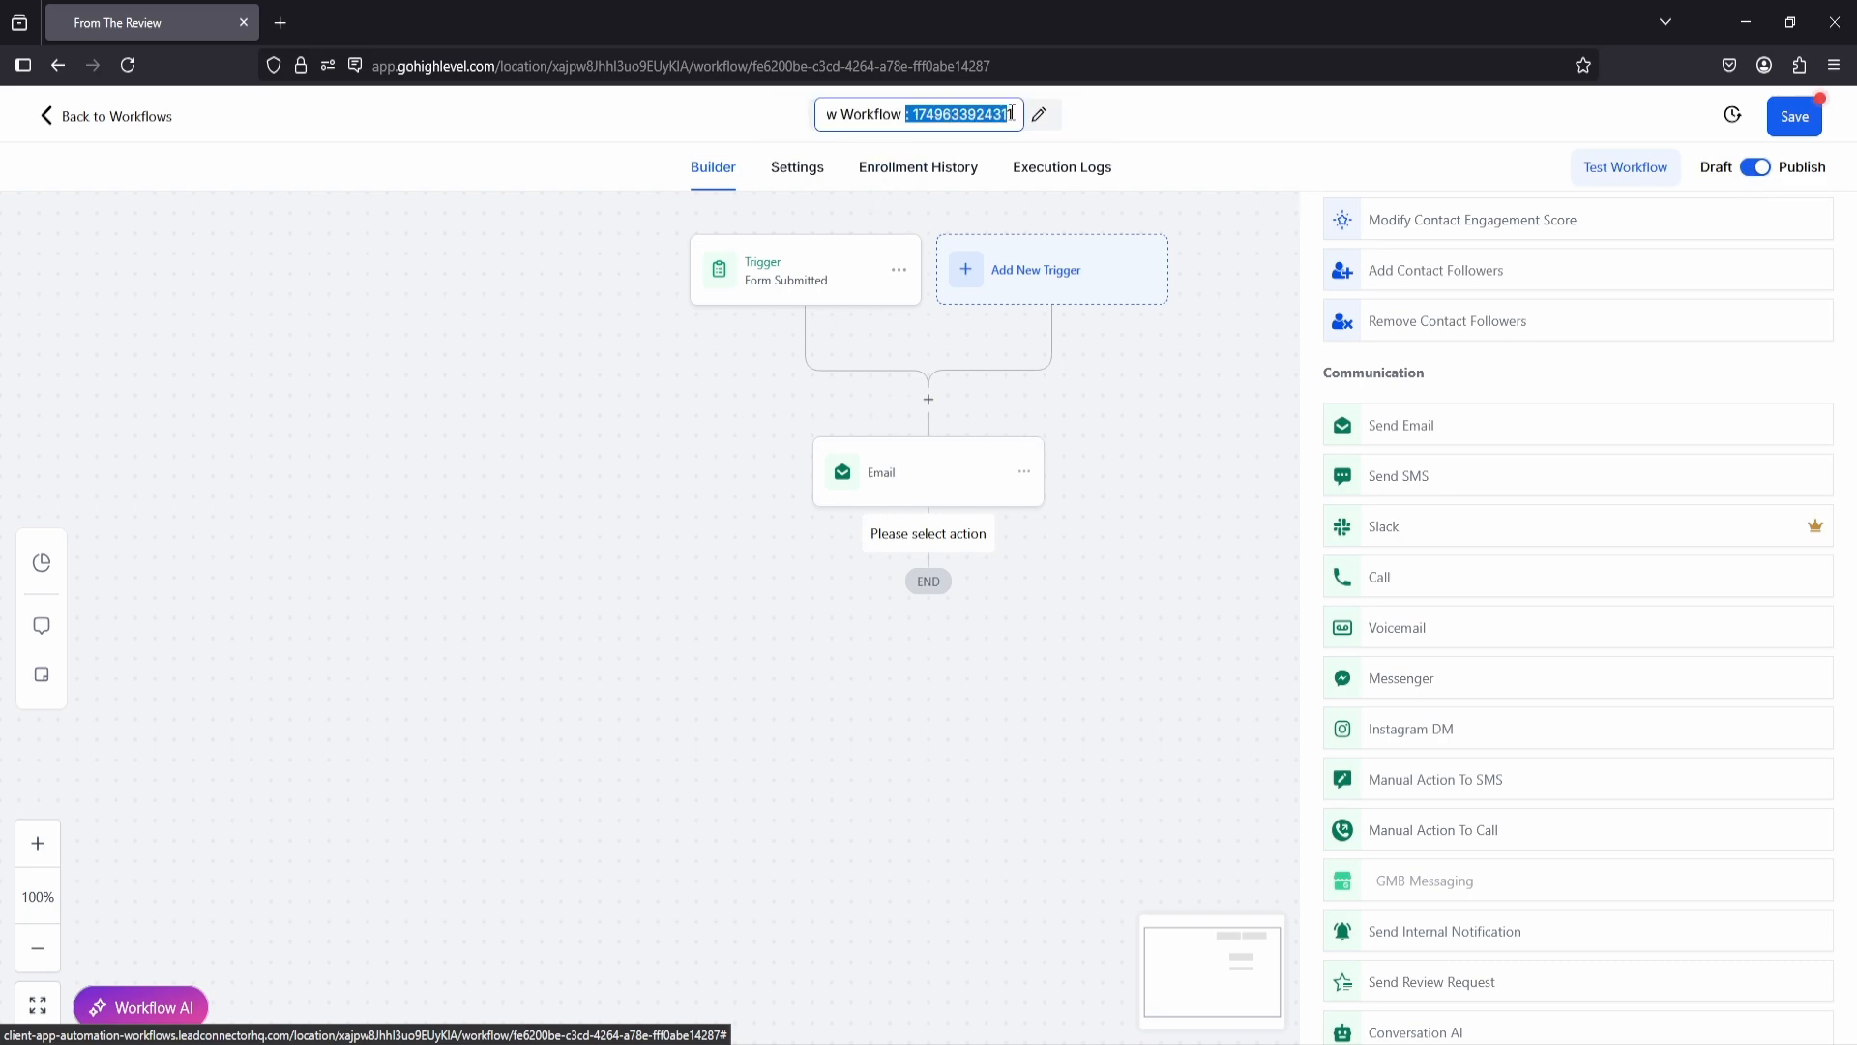
{"action": "key", "text": "BackSpace"}
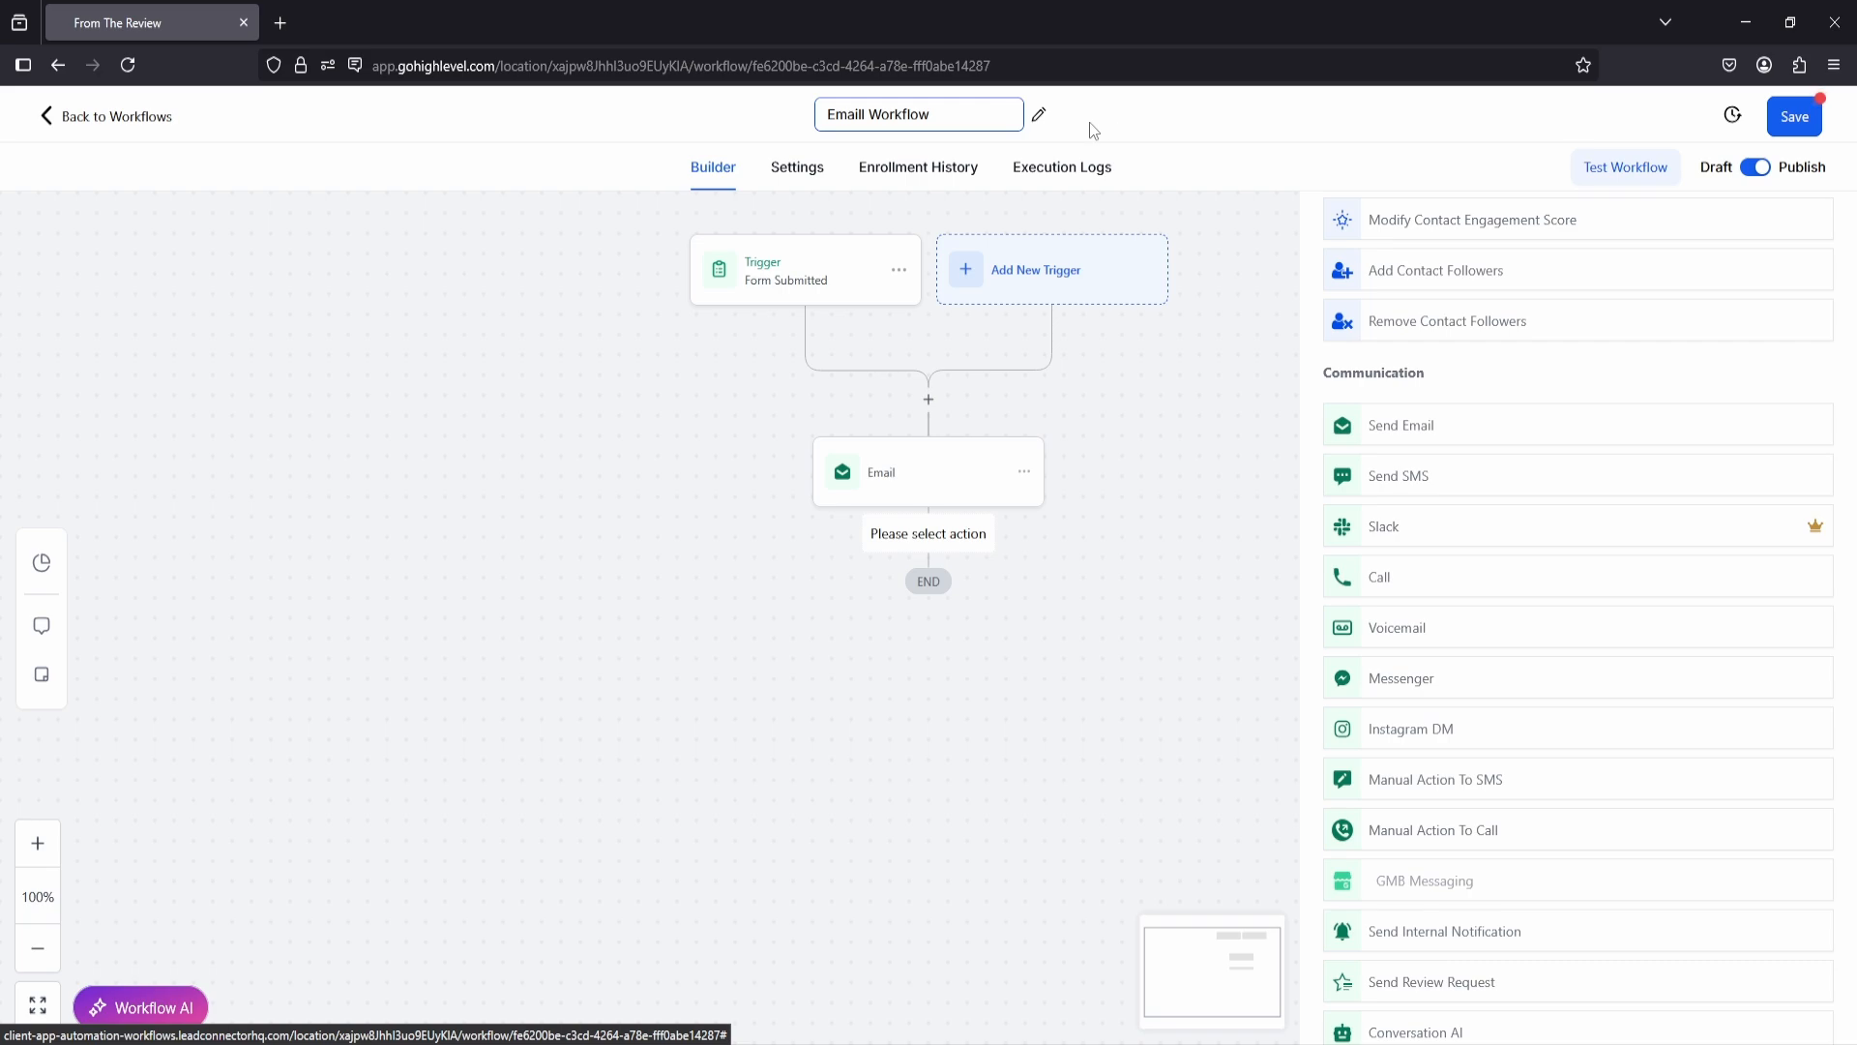
{"action": "left_click", "coordinate": [1090, 123]}
{"action": "left_click", "coordinate": [1792, 116]}
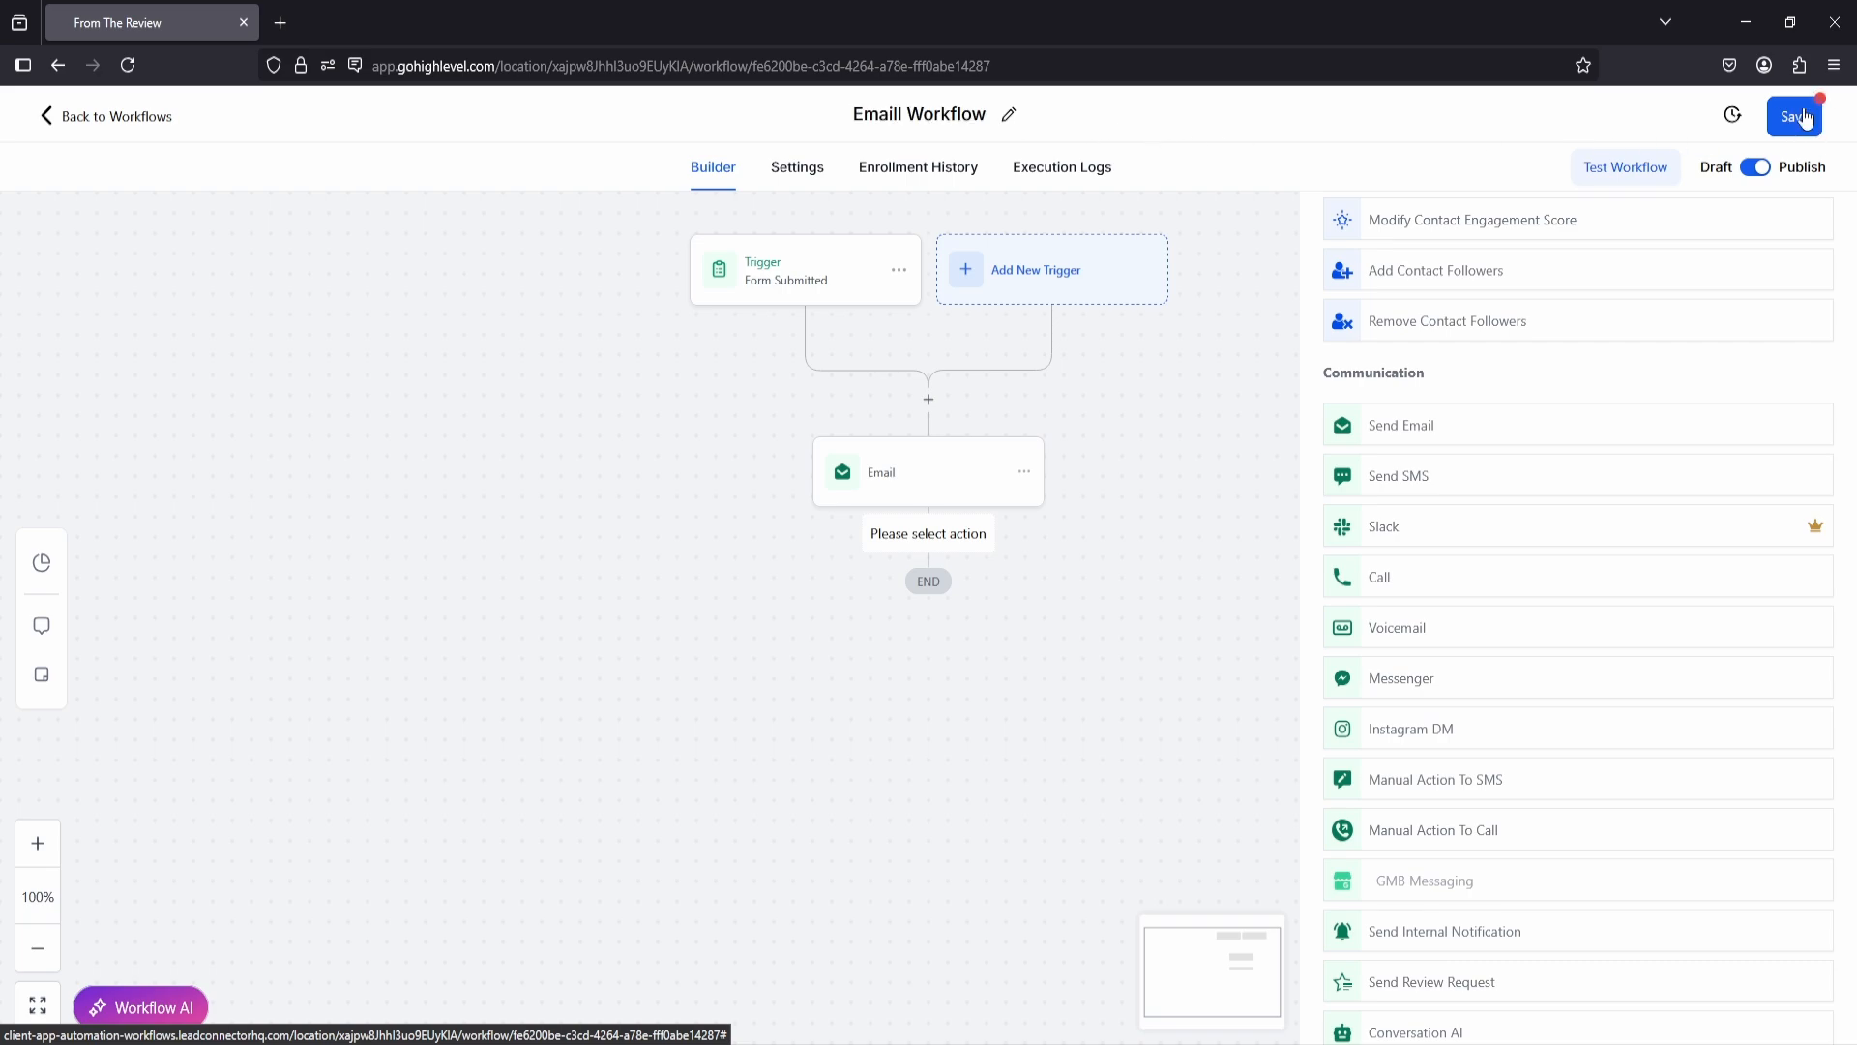
Step: Open the live emails form page of the "Sending emails" funnel and submit the form with a test first name and email
{"action": "left_click", "coordinate": [74, 120]}
{"action": "left_click", "coordinate": [90, 696]}
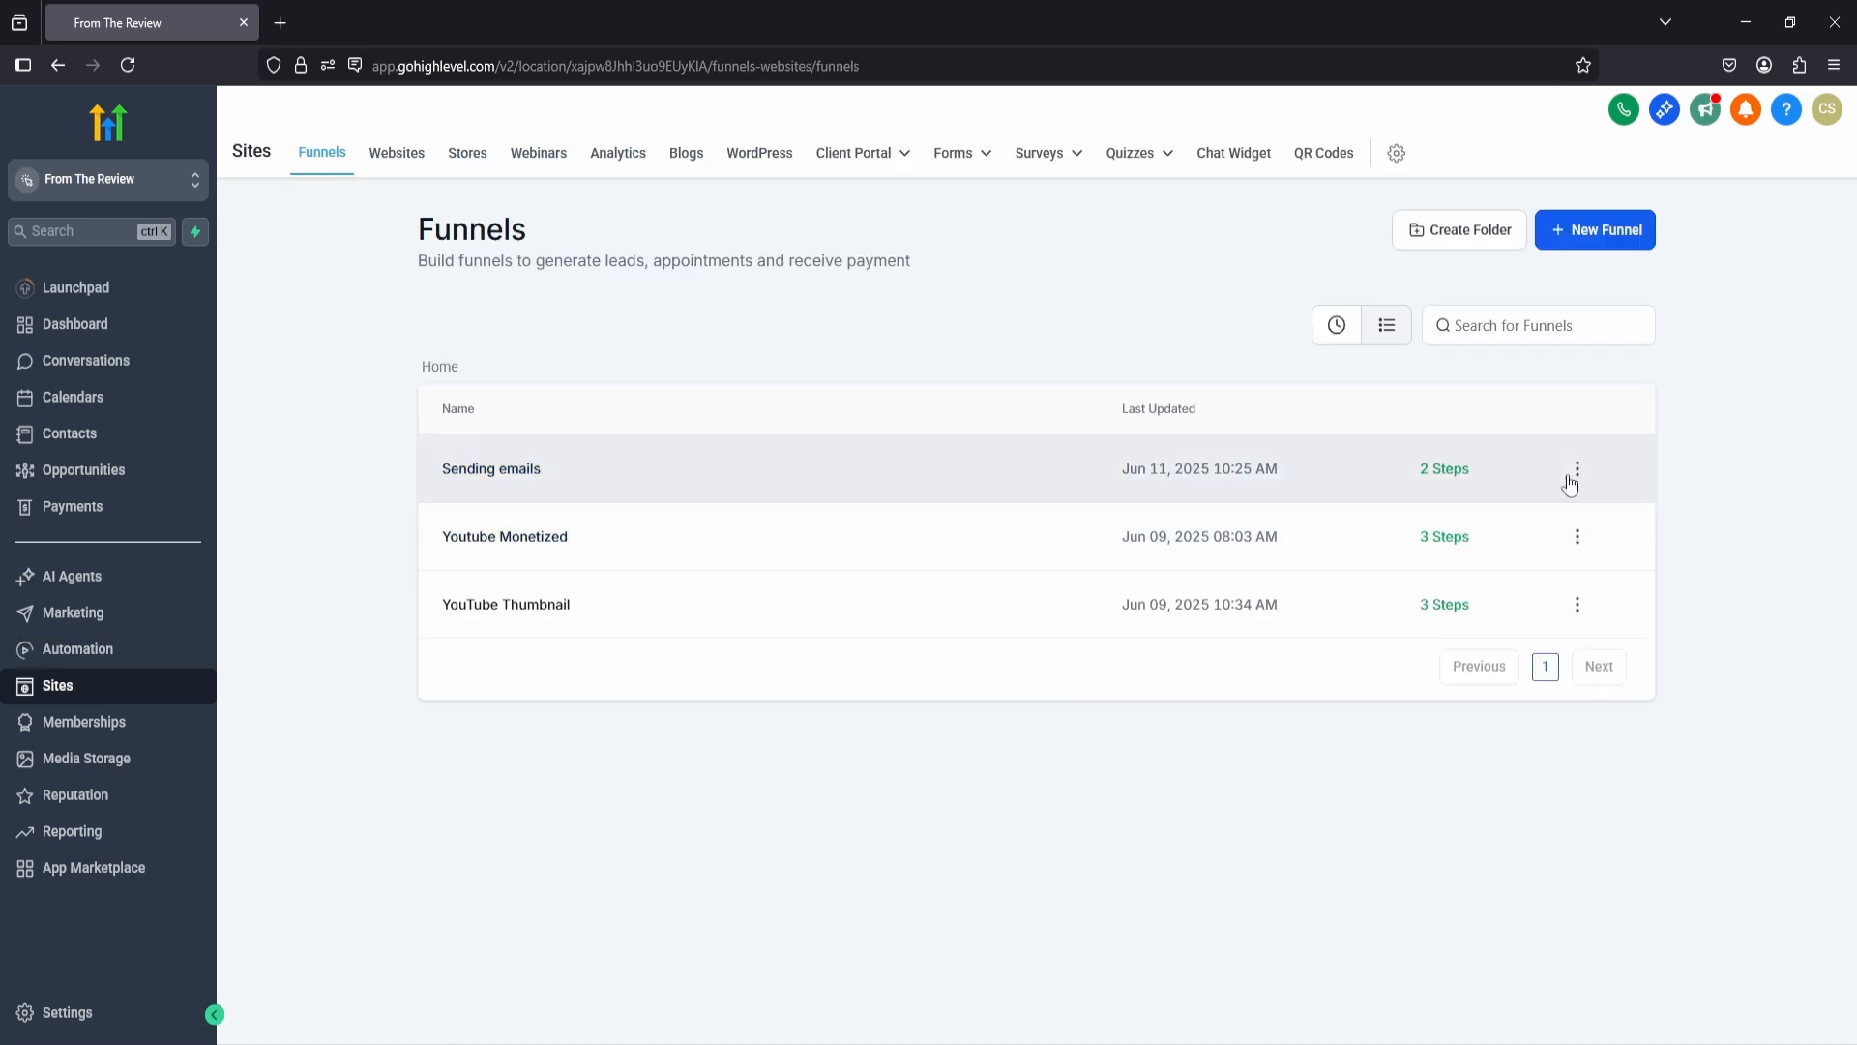
{"action": "left_click", "coordinate": [498, 472]}
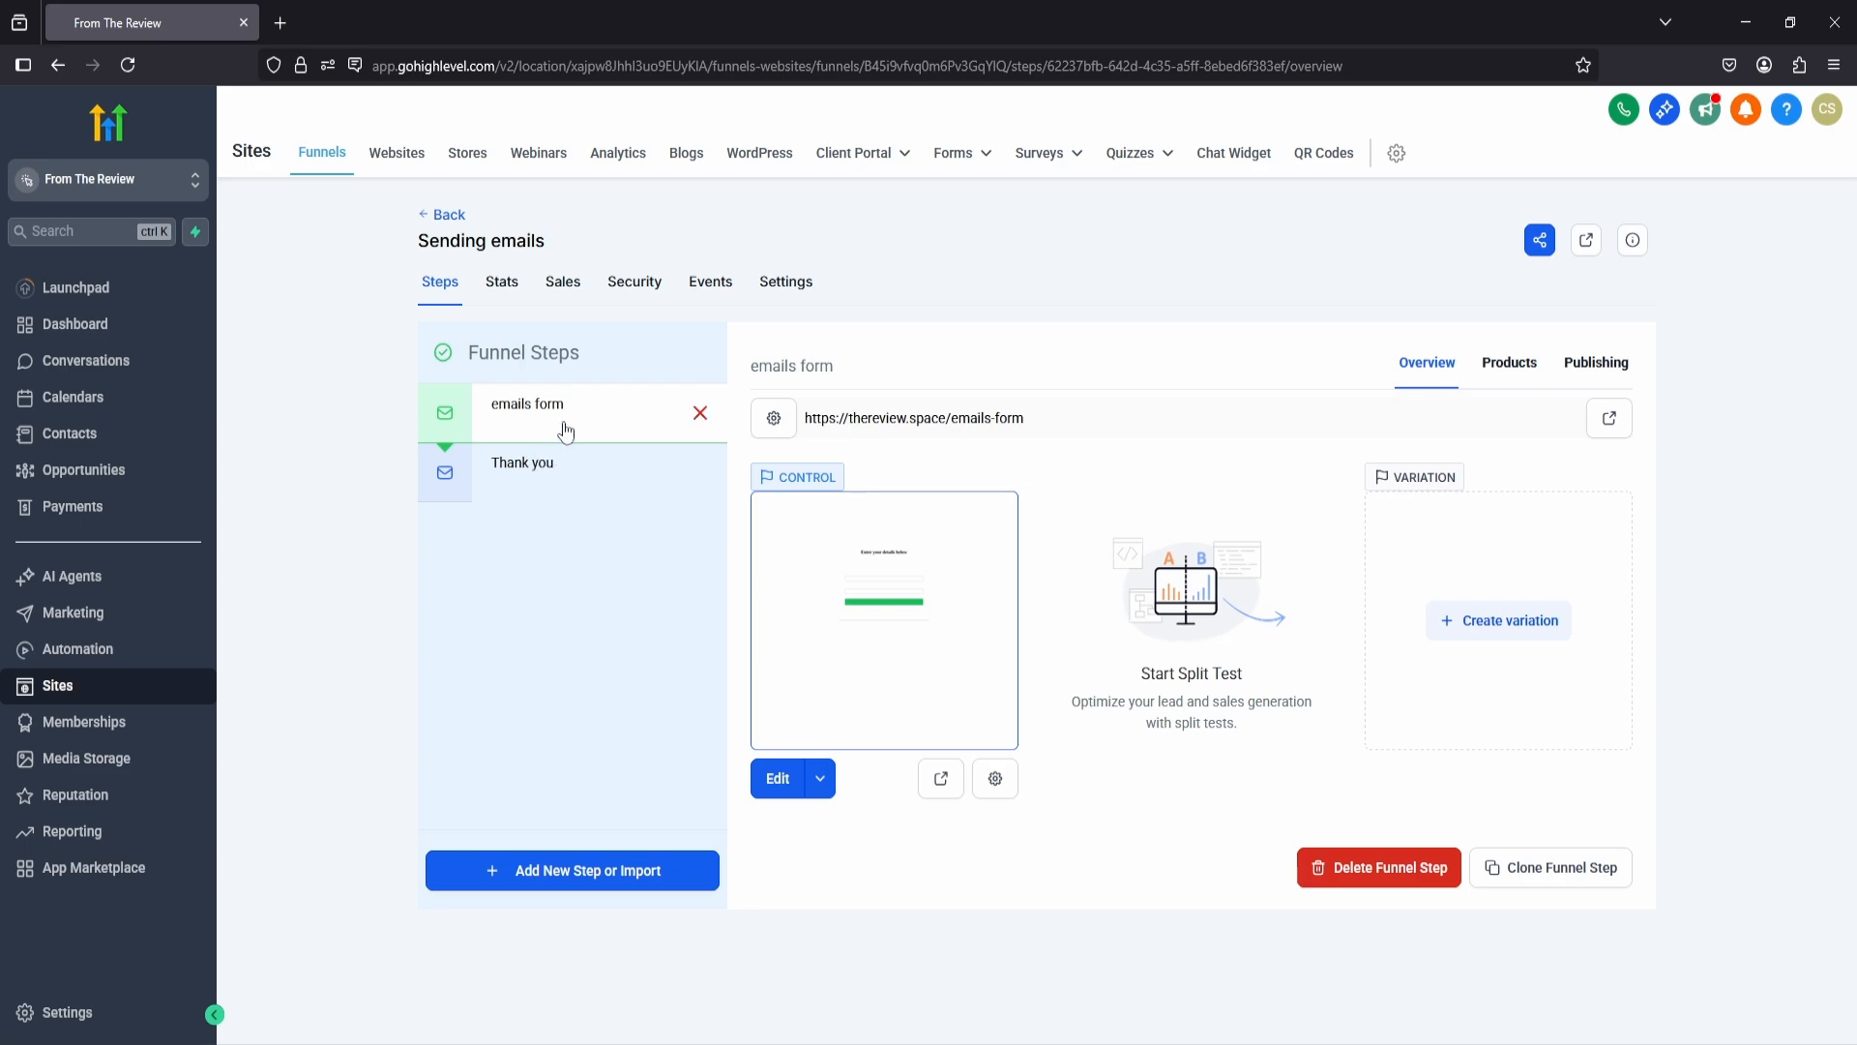
{"action": "left_click", "coordinate": [938, 785]}
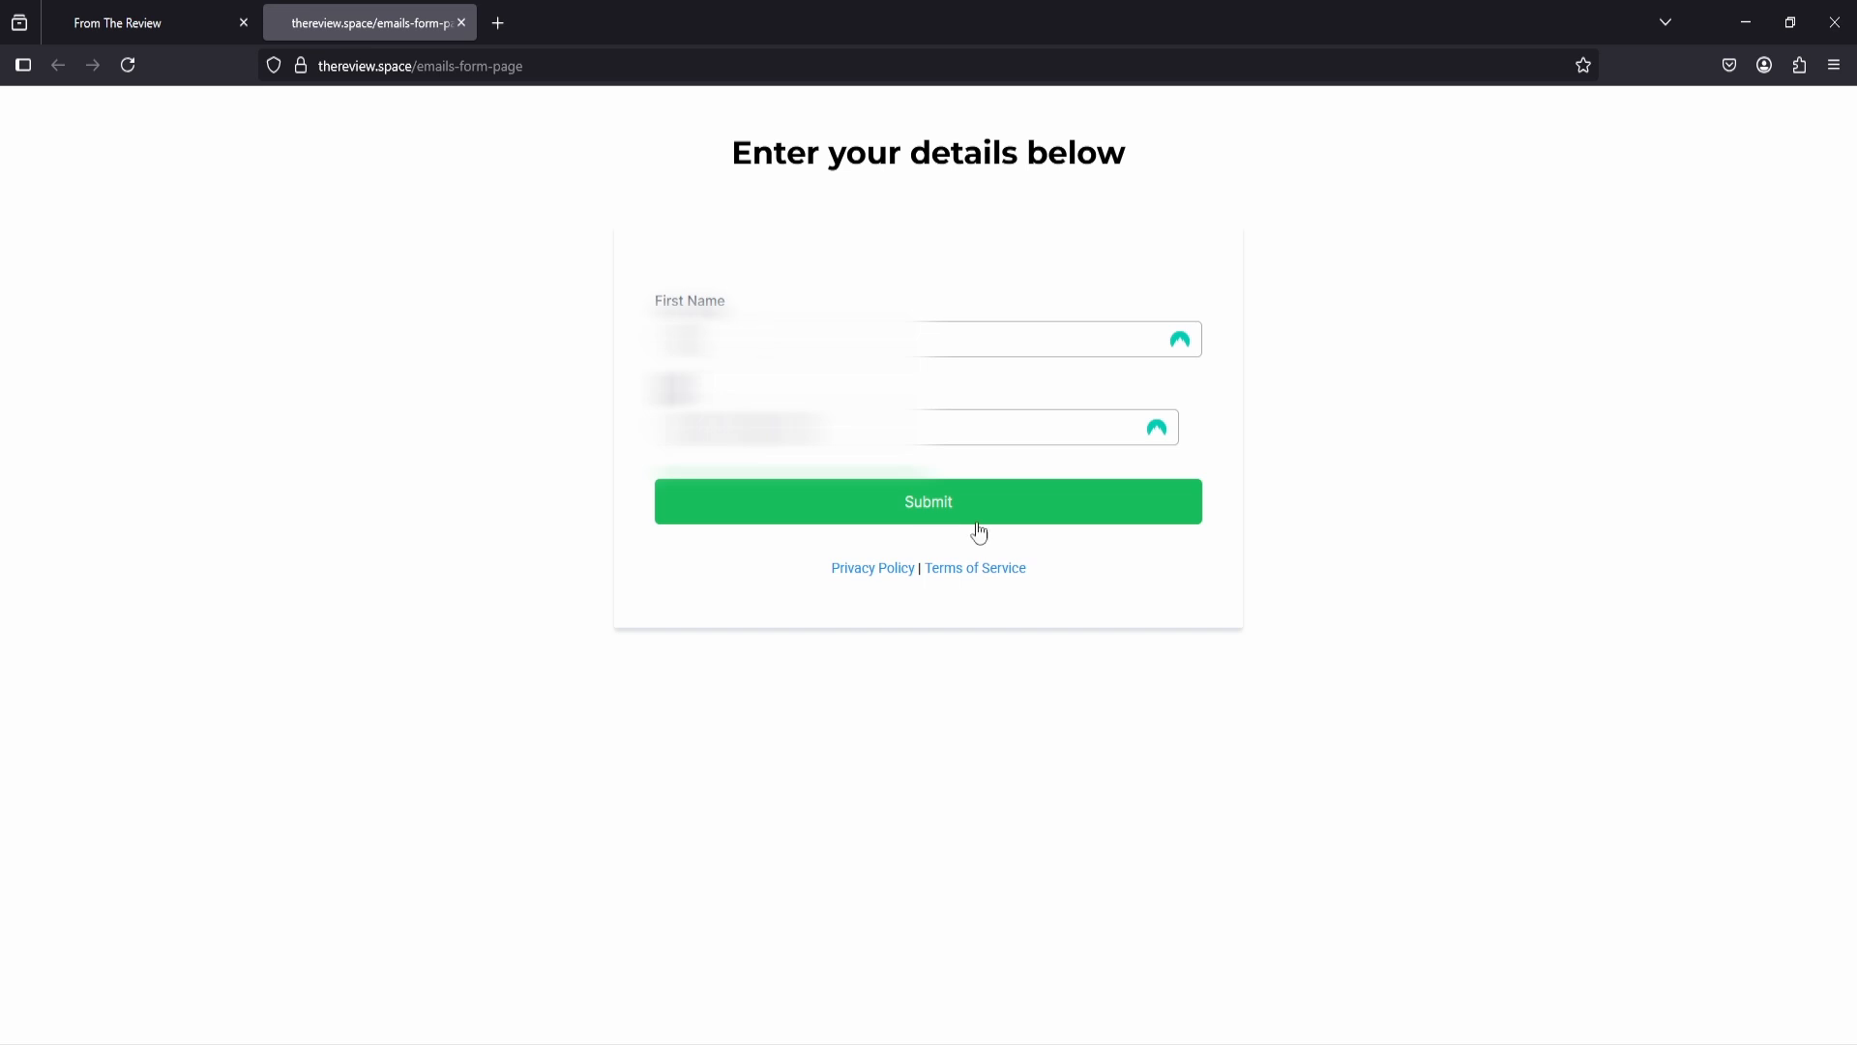
{"action": "left_click", "coordinate": [932, 510]}
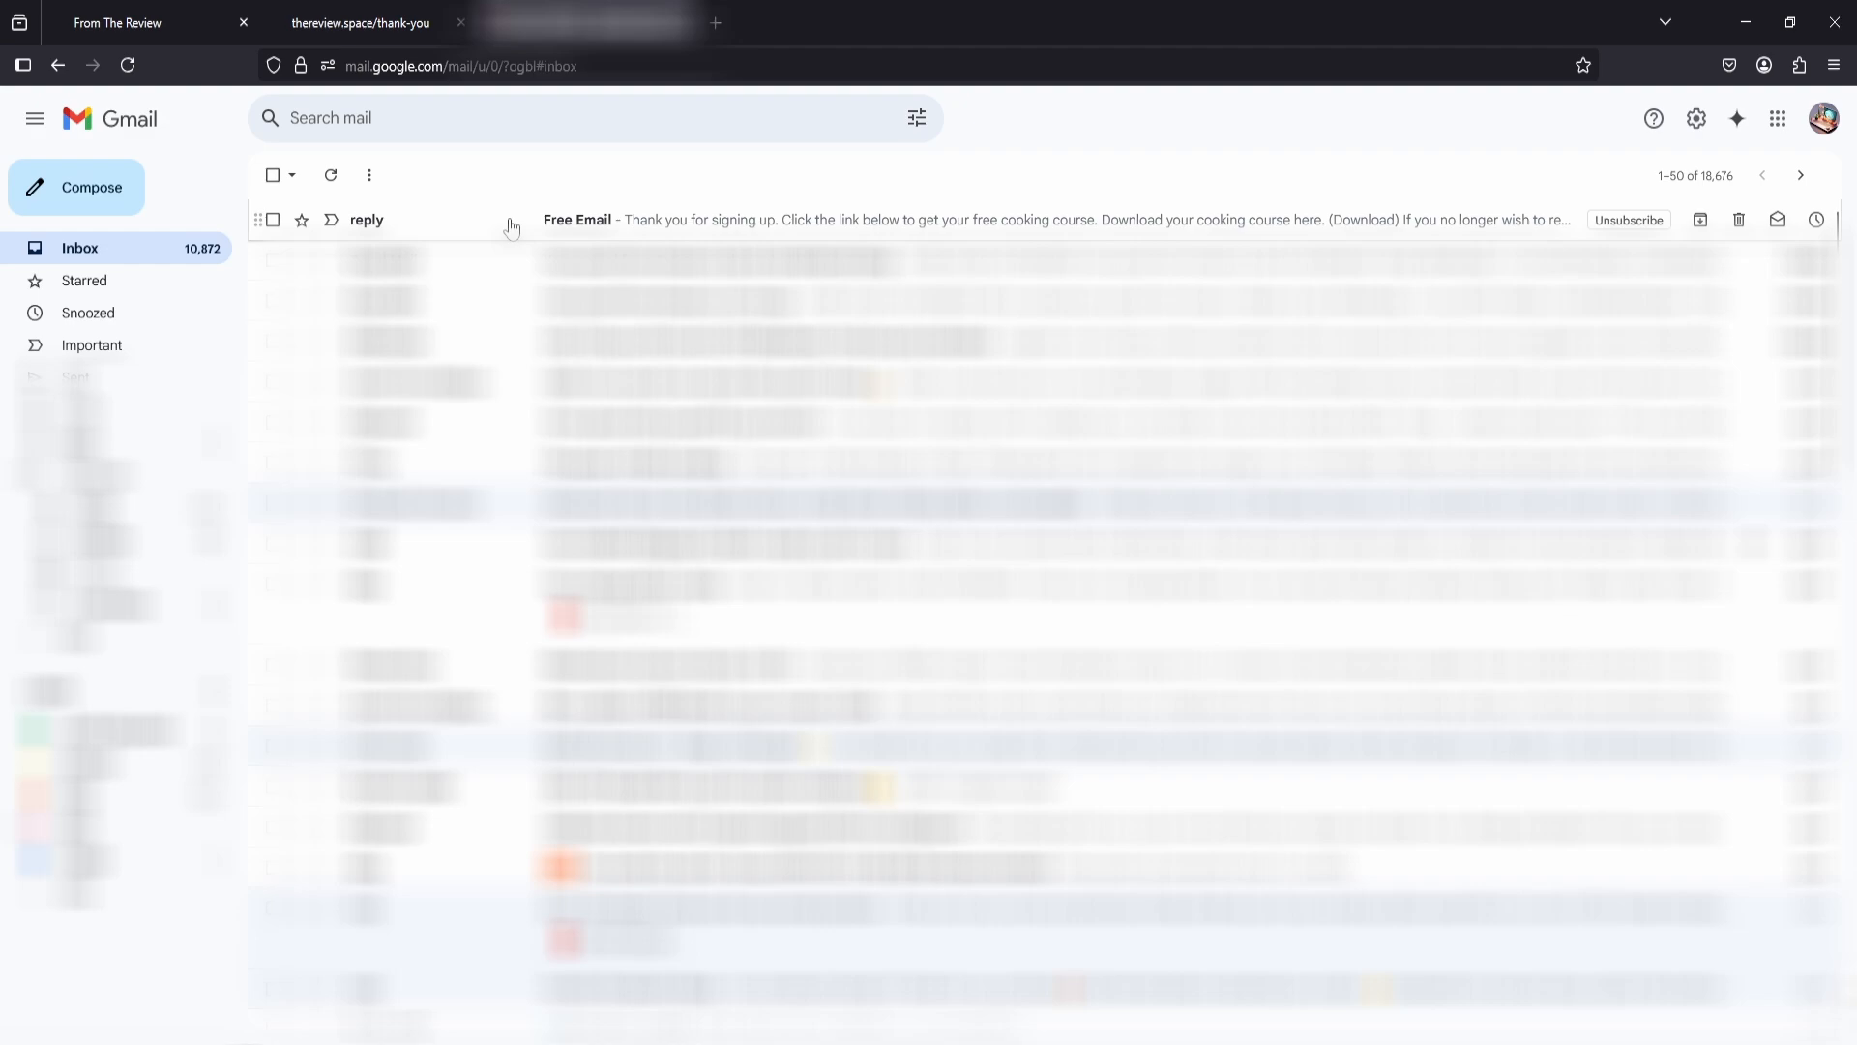
Step: Open the received "Free Email" message in the Gmail inbox and check its "(Download)" text
{"action": "left_click", "coordinate": [511, 228]}
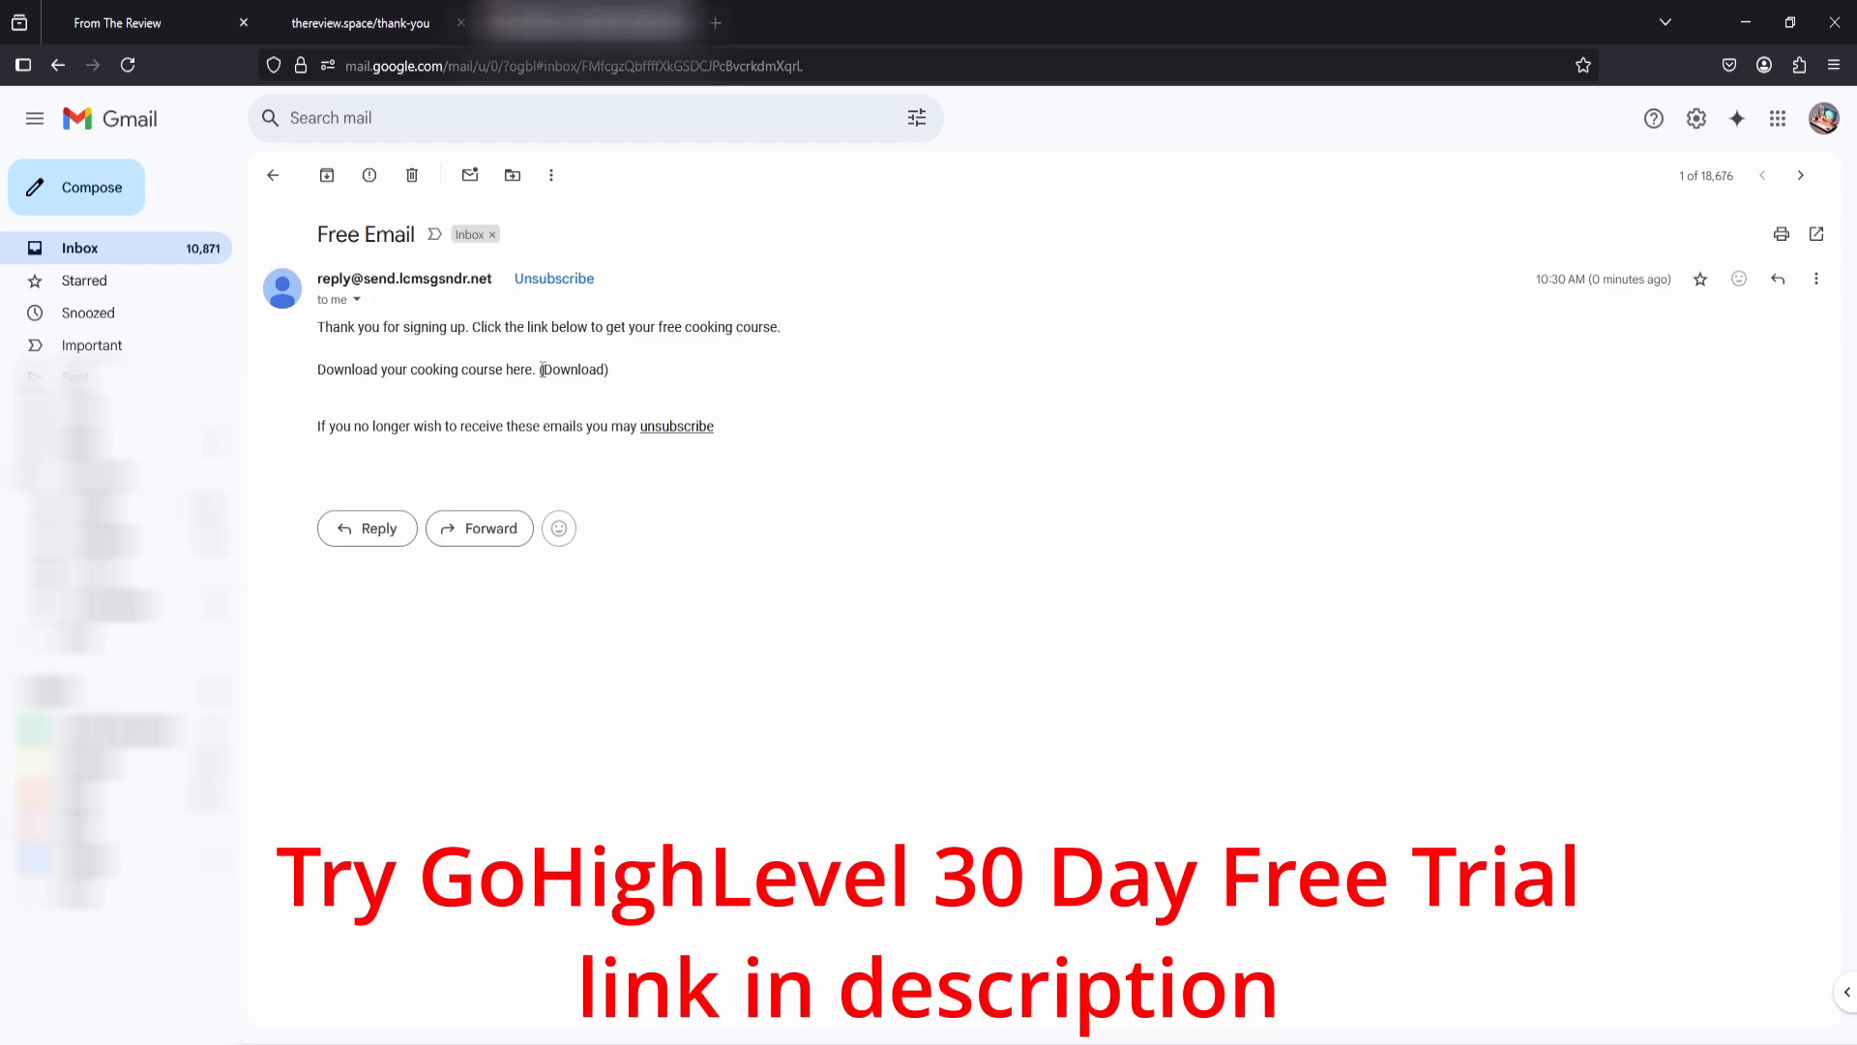
{"action": "left_click_drag", "start_coordinate": [541, 370], "coordinate": [619, 376]}
{"action": "left_click", "coordinate": [617, 377]}
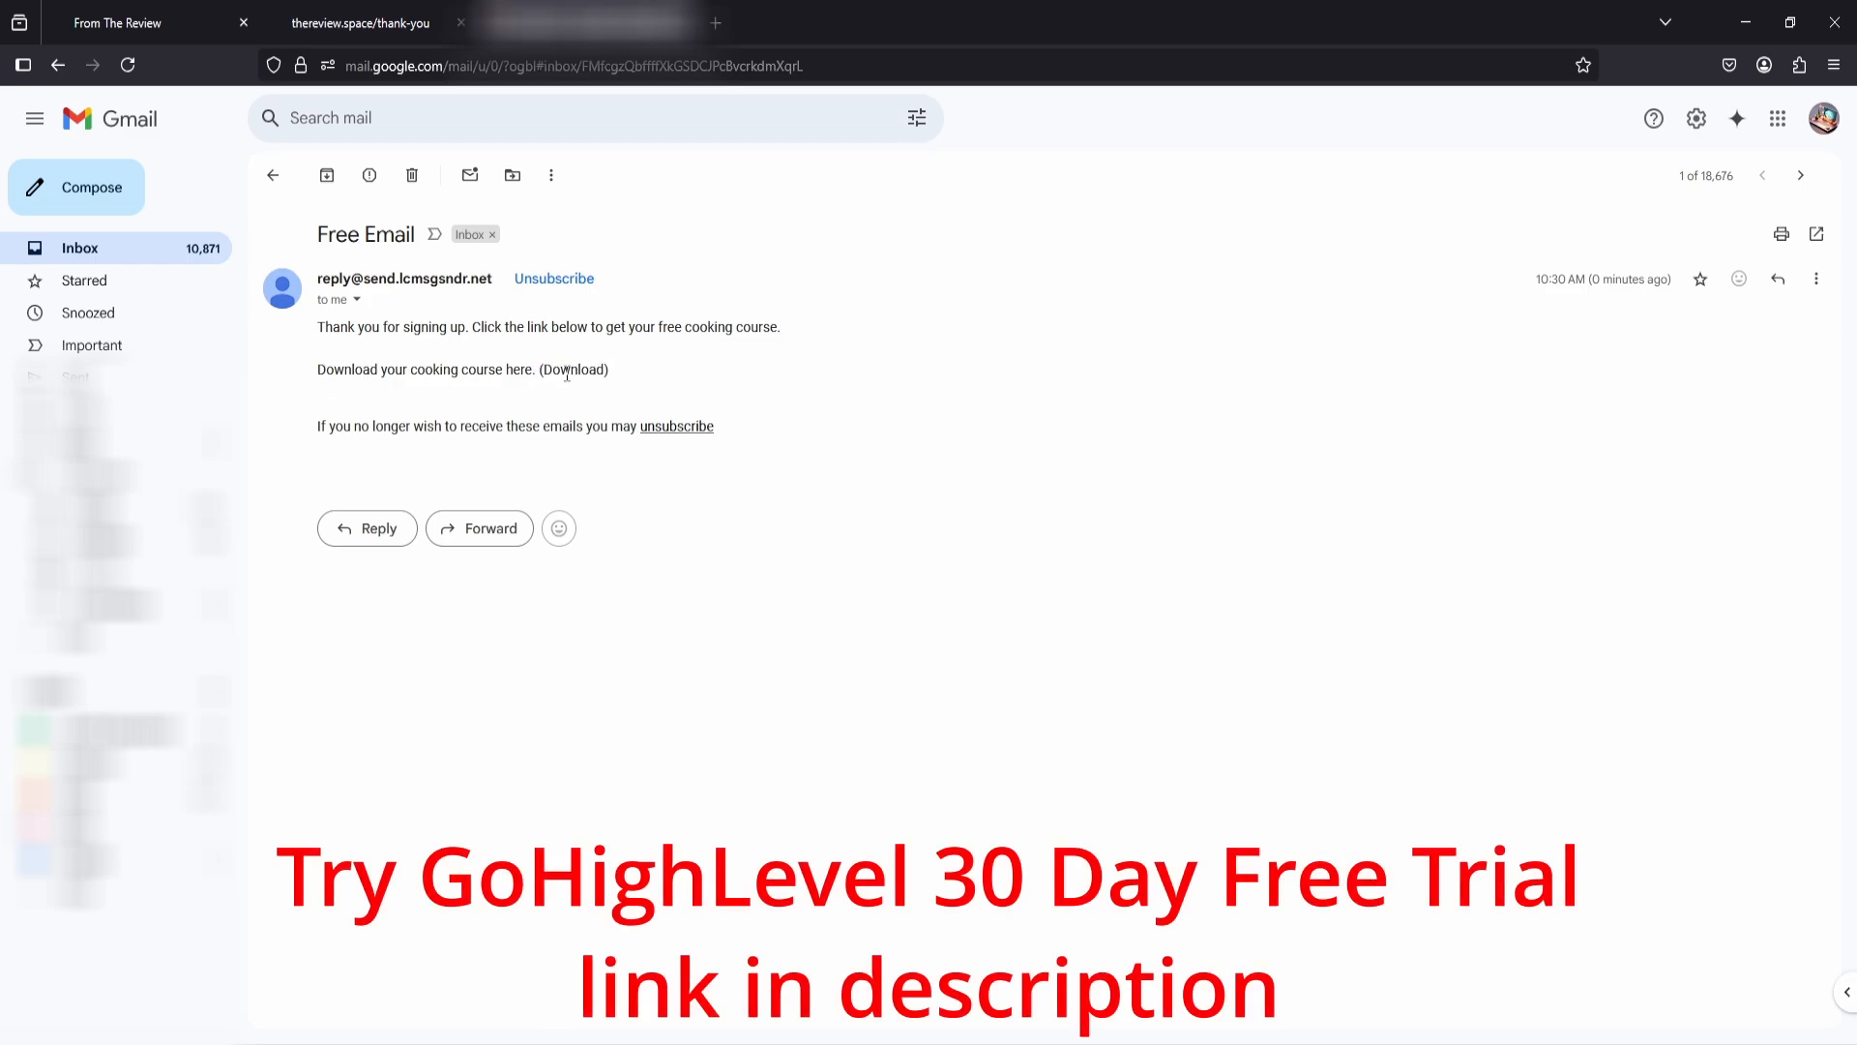